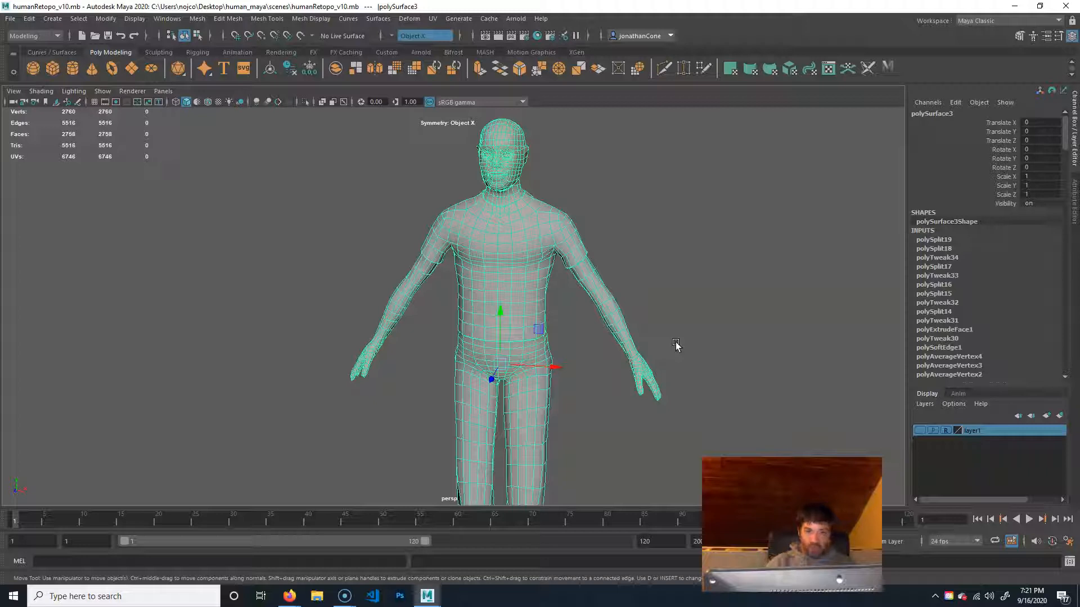
# Step: Open the UV Editor to inspect the body mesh's existing UV layout, and close it and the UV Toolkit
pyautogui.click(434, 22)
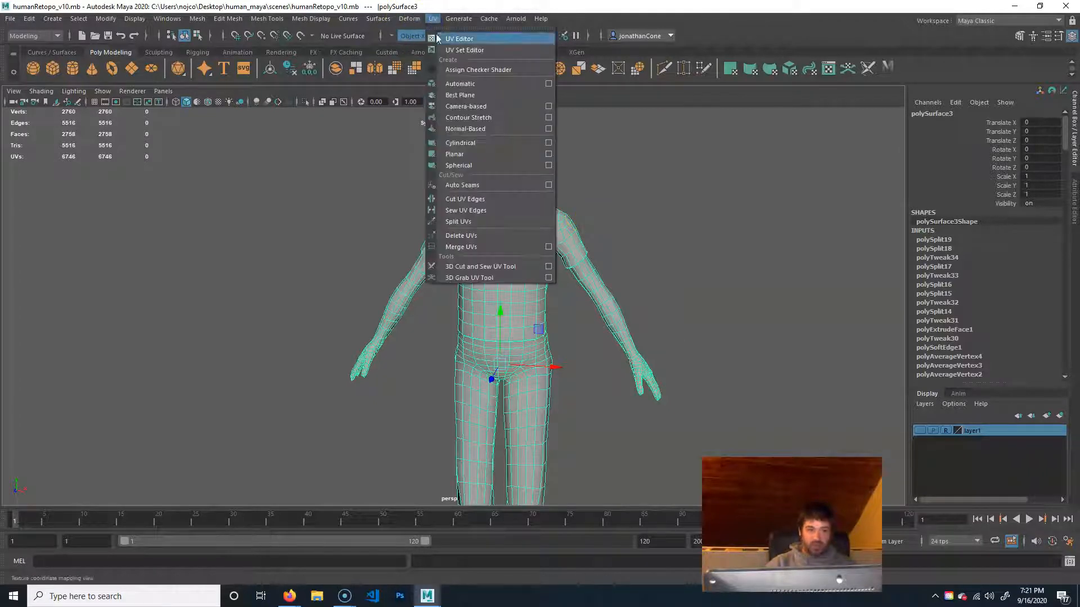
pyautogui.click(468, 39)
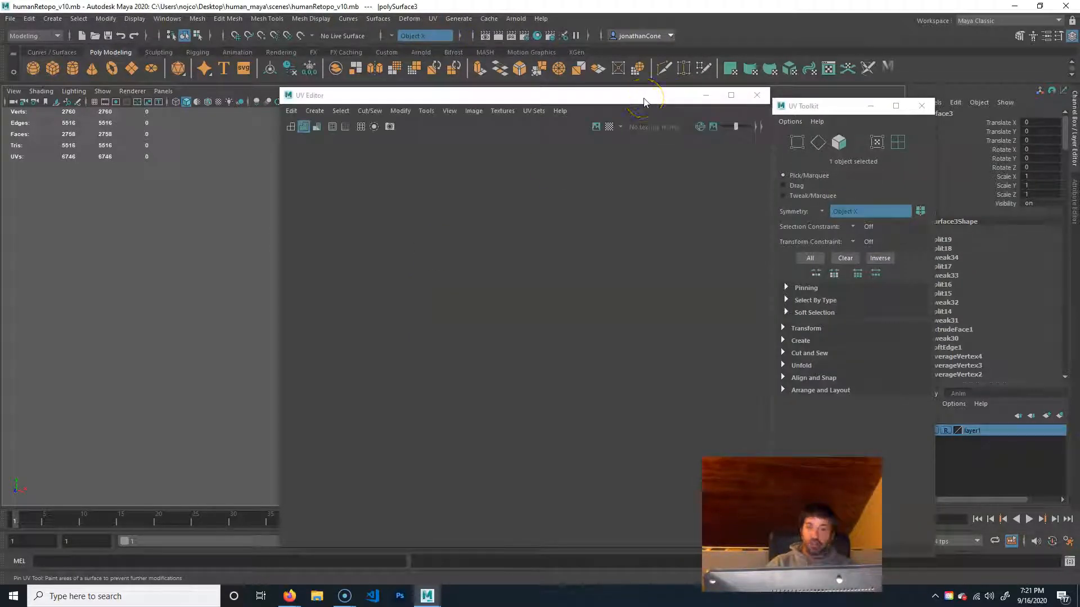
pyautogui.moveTo(644, 101); pyautogui.dragTo(876, 107)
pyautogui.scroll(-5, 619, 162)
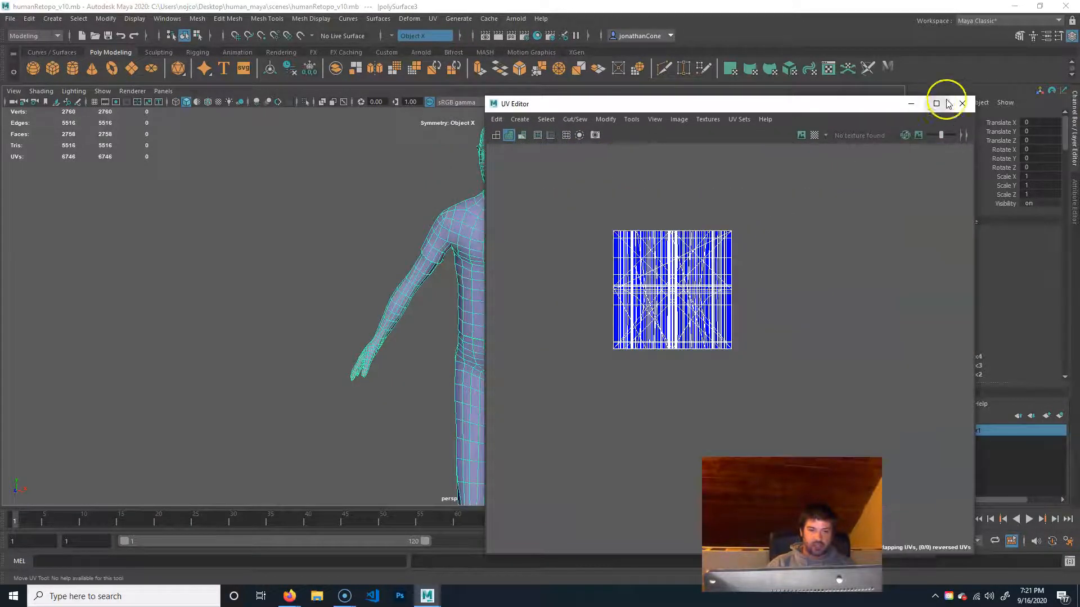
pyautogui.click(965, 106)
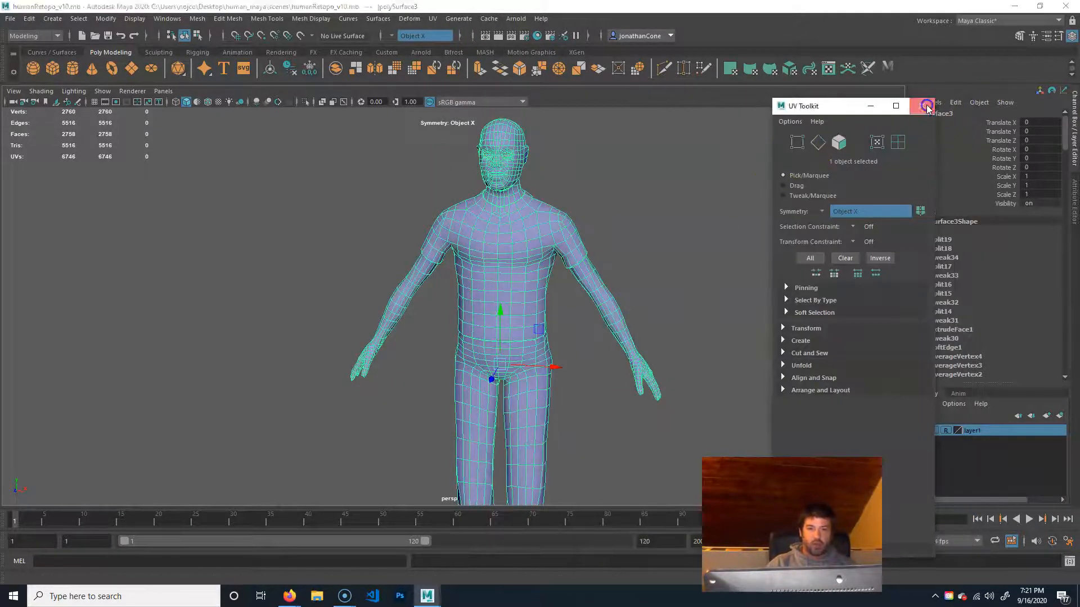
pyautogui.click(928, 103)
# Step: Delete the construction history of the human body mesh
pyautogui.keyDown('alt'); pyautogui.moveTo(361, 307); pyautogui.dragTo(455, 303, button='right'); pyautogui.keyUp('alt')
pyautogui.keyDown('alt'); pyautogui.moveTo(491, 294); pyautogui.dragTo(447, 288, button='middle'); pyautogui.keyUp('alt')
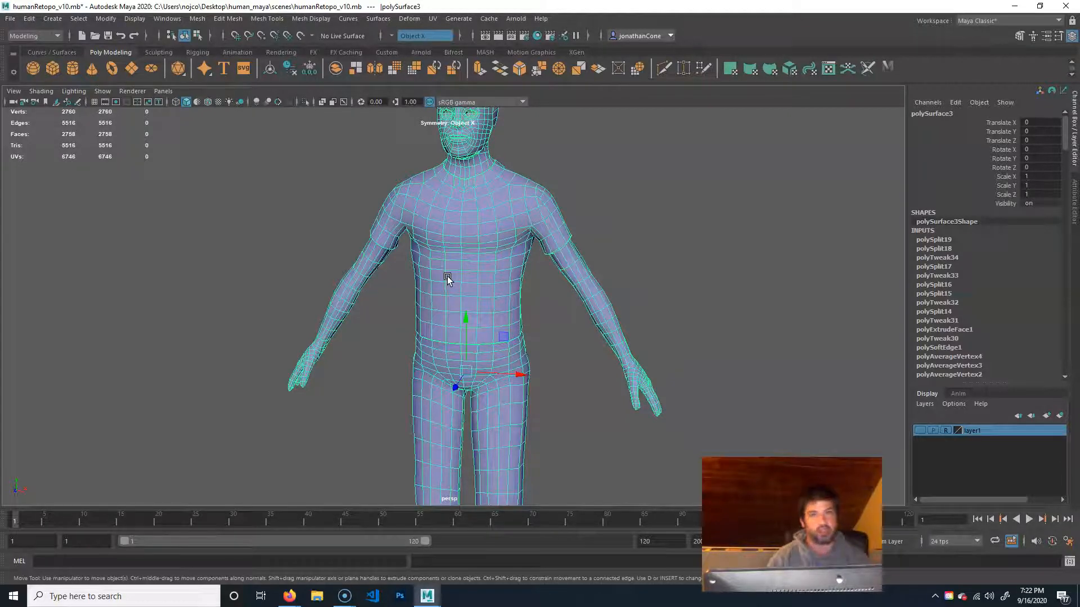
pyautogui.keyDown('alt'); pyautogui.moveTo(583, 243); pyautogui.dragTo(488, 294, button='right'); pyautogui.keyUp('alt')
pyautogui.keyDown('alt'); pyautogui.moveTo(488, 294); pyautogui.dragTo(506, 290); pyautogui.keyUp('alt')
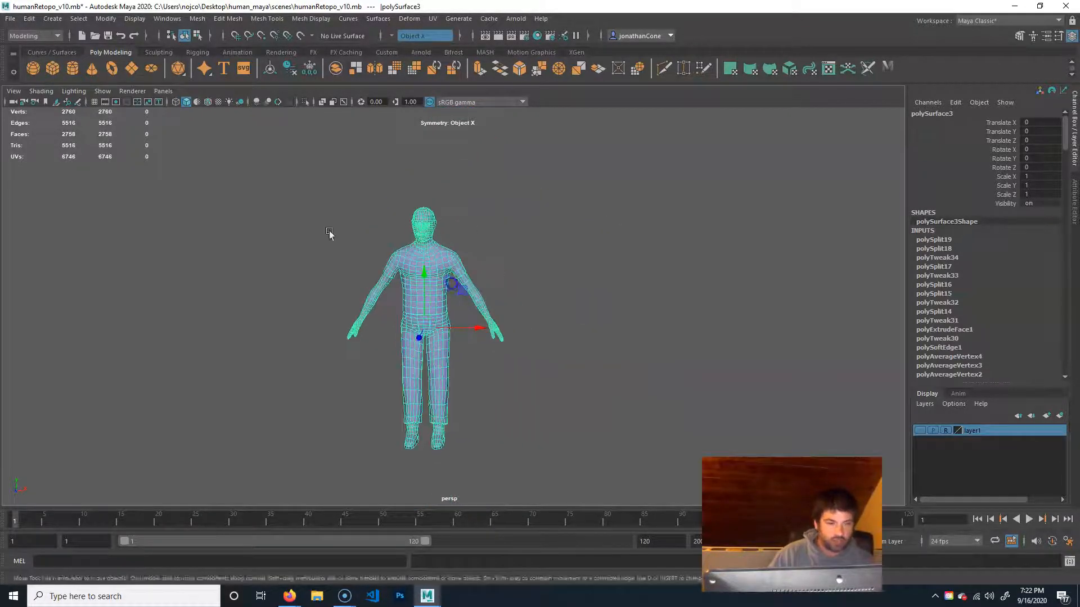
pyautogui.click(29, 19)
pyautogui.moveTo(156, 163)
pyautogui.click(197, 163)
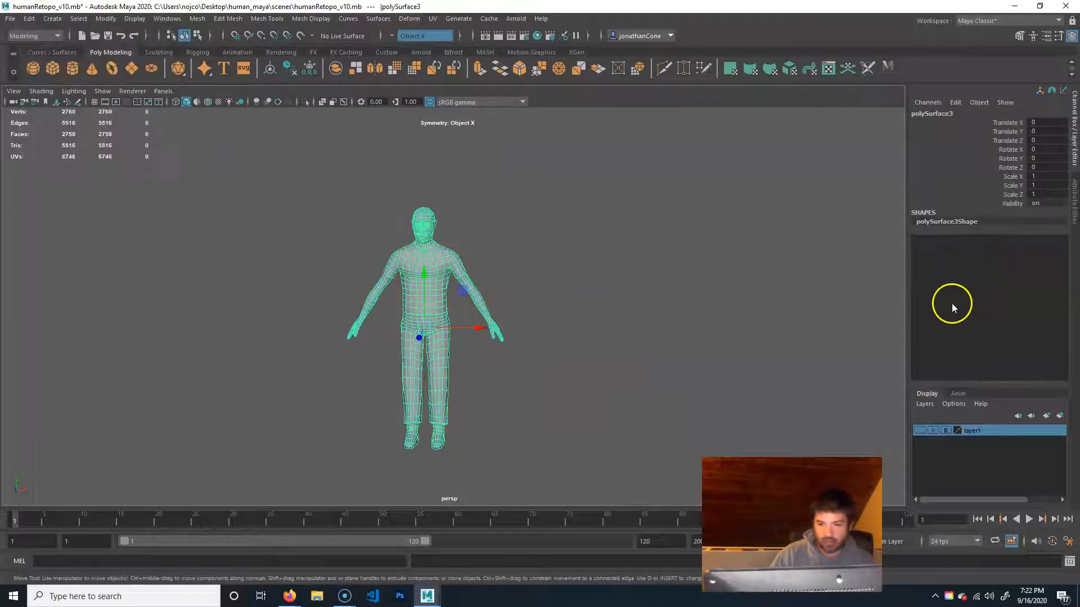
pyautogui.scroll(5, 554, 287)
pyautogui.keyDown('alt'); pyautogui.moveTo(451, 289); pyautogui.dragTo(519, 272, button='middle'); pyautogui.keyUp('alt')
pyautogui.scroll(4, 503, 287)
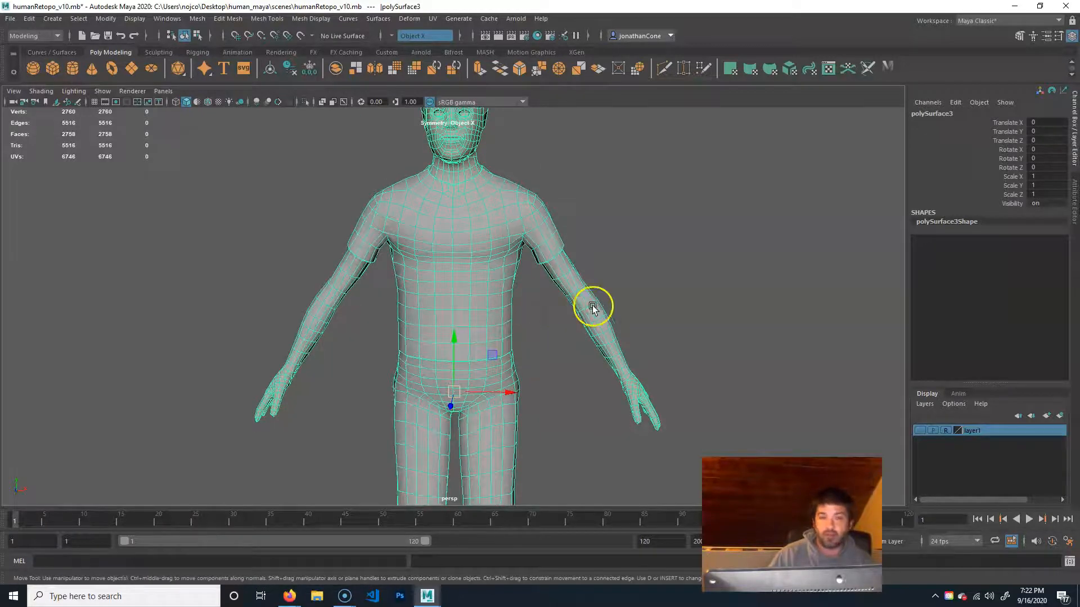
pyautogui.keyDown('alt'); pyautogui.moveTo(592, 306); pyautogui.dragTo(523, 291, button='right'); pyautogui.keyUp('alt')
pyautogui.keyDown('alt'); pyautogui.moveTo(515, 289); pyautogui.dragTo(430, 219, button='middle'); pyautogui.keyUp('alt')
pyautogui.keyDown('alt'); pyautogui.moveTo(498, 259); pyautogui.dragTo(472, 270, button='right'); pyautogui.keyUp('alt')
pyautogui.keyDown('alt'); pyautogui.moveTo(472, 270); pyautogui.dragTo(461, 279, button='middle'); pyautogui.keyUp('alt')
pyautogui.scroll(4, 444, 281)
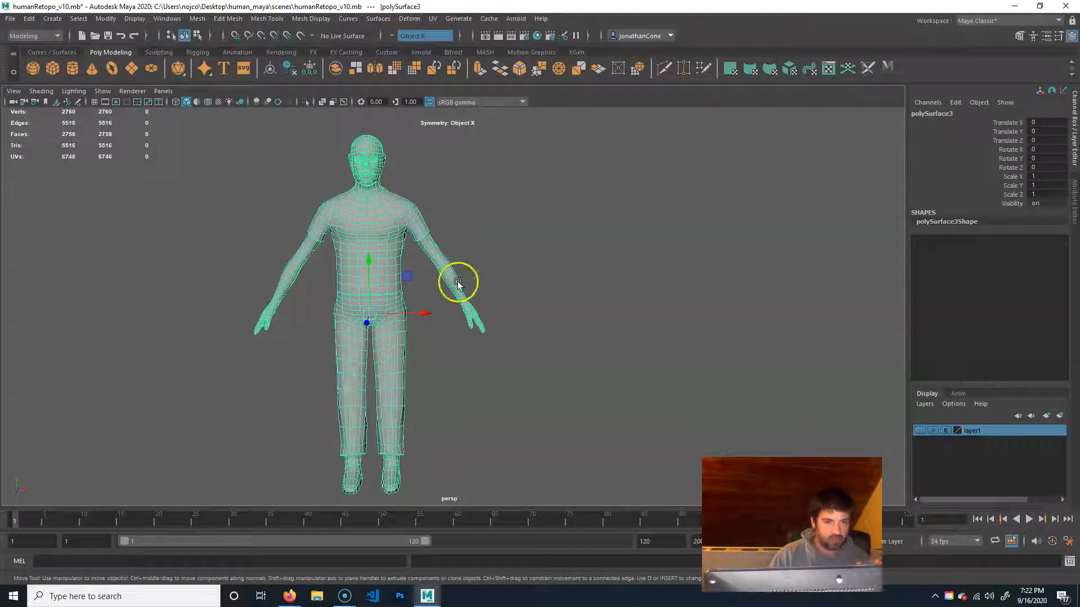
# Step: Open the UV Editor for the body mesh with the UV Toolkit docked beside the UV view
pyautogui.click(432, 18)
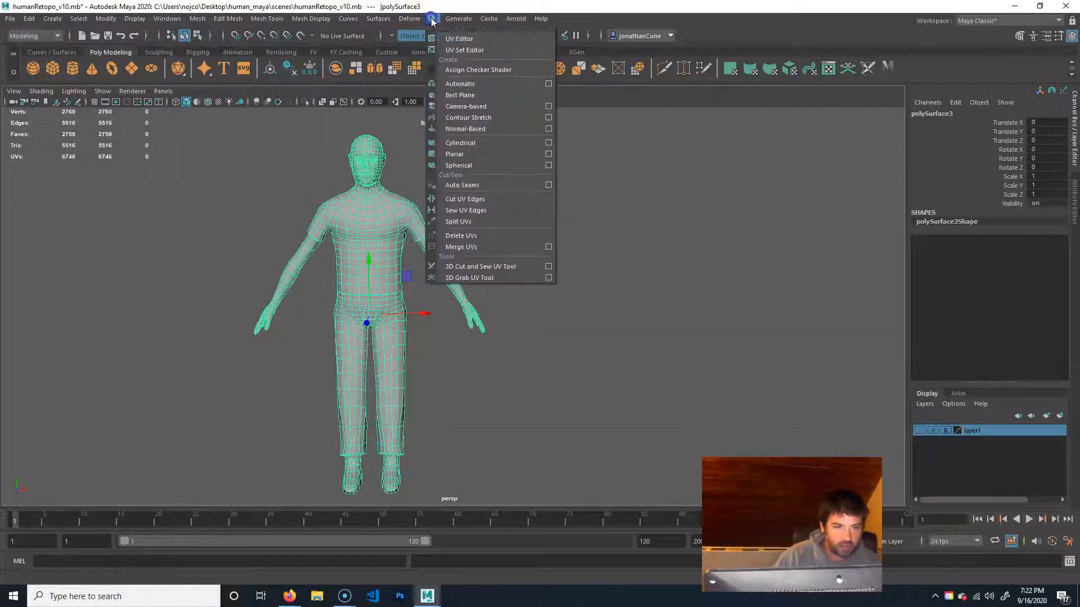
pyautogui.click(471, 38)
pyautogui.moveTo(835, 109); pyautogui.dragTo(979, 143)
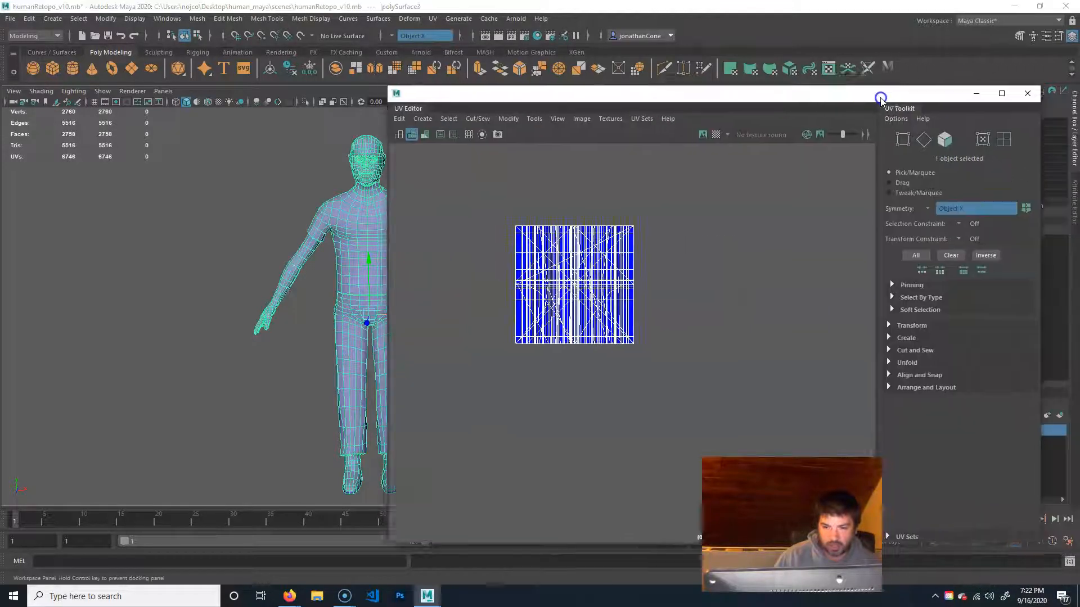
pyautogui.click(552, 115)
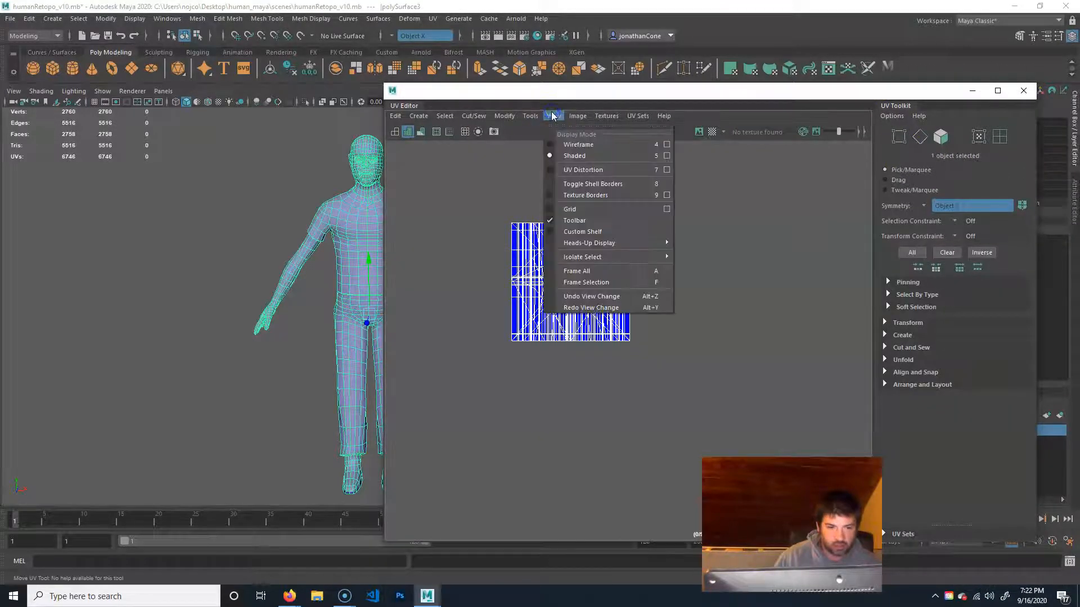
pyautogui.click(562, 136)
pyautogui.click(531, 117)
pyautogui.click(562, 136)
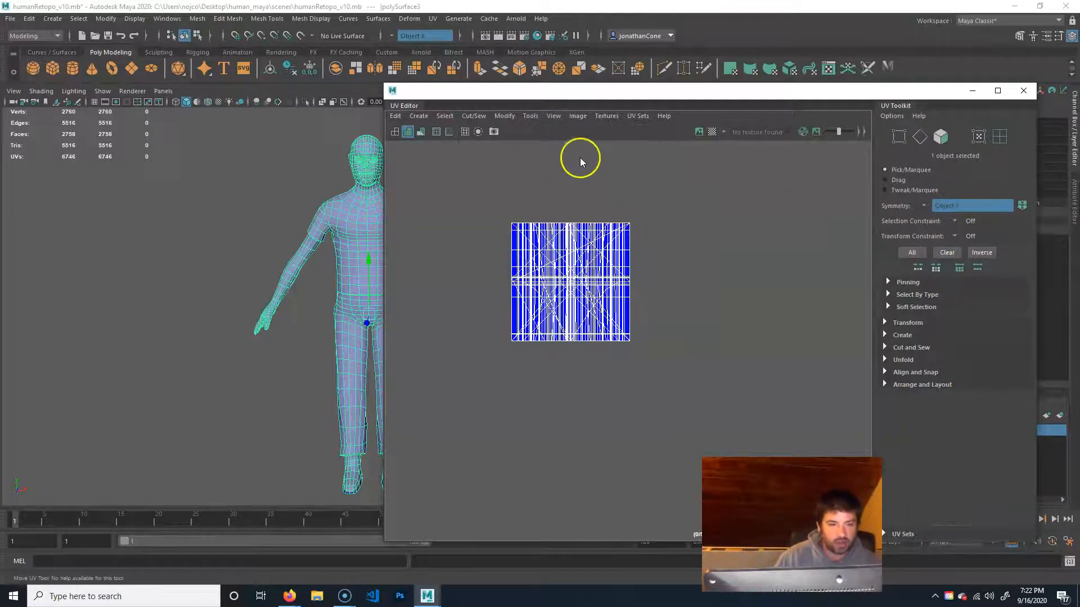
# Step: Check the loaded and auto load status of Unfold3D.mll in the Plug-in Manager
pyautogui.click(167, 18)
pyautogui.moveTo(216, 125)
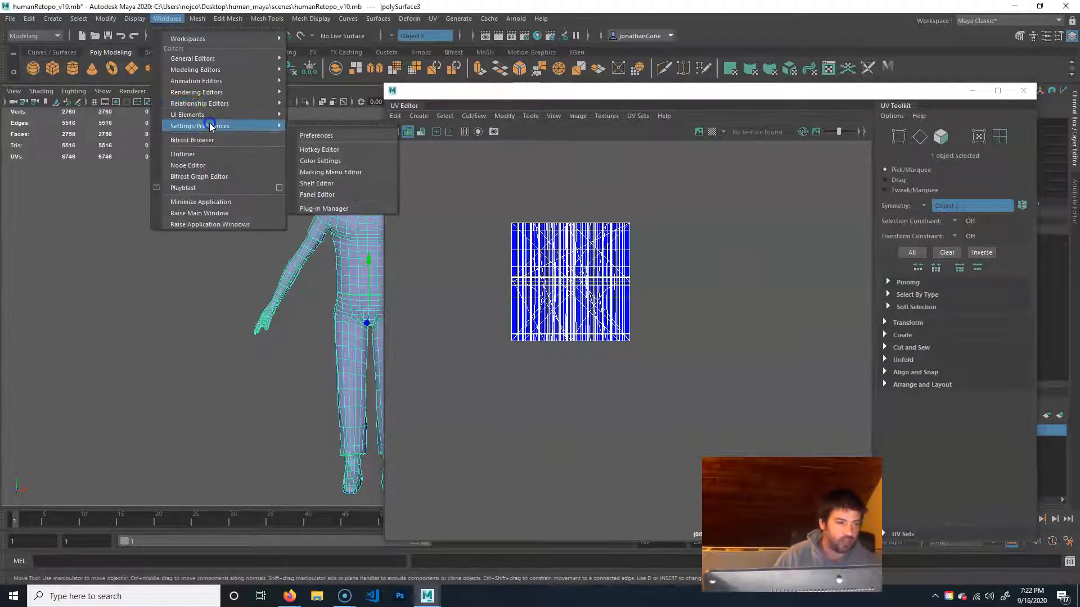
pyautogui.click(322, 208)
pyautogui.scroll(-10, 545, 320)
pyautogui.scroll(3, 506, 320)
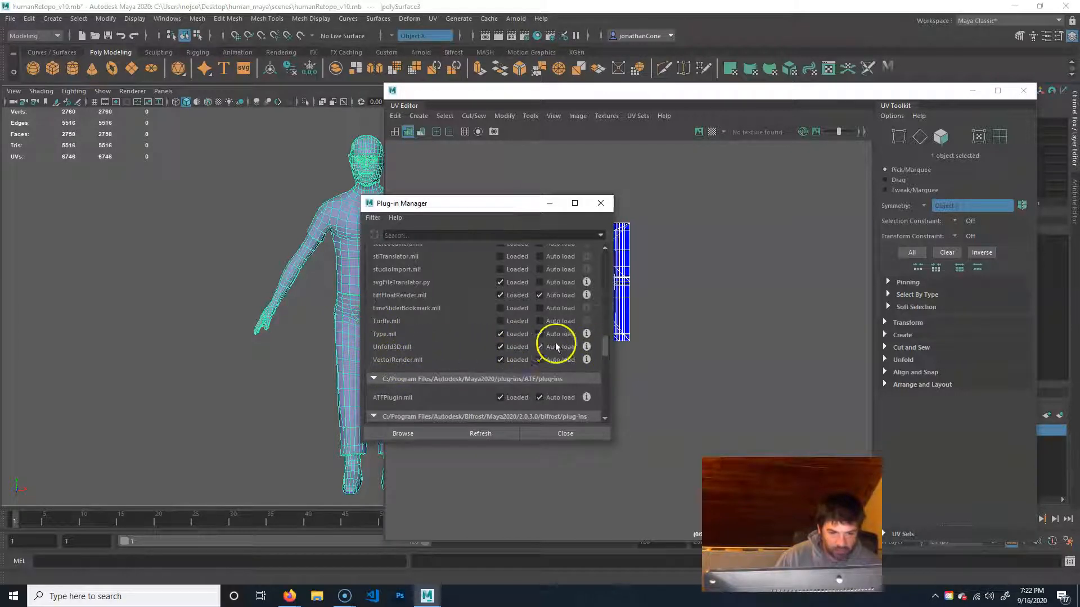
pyautogui.click(600, 203)
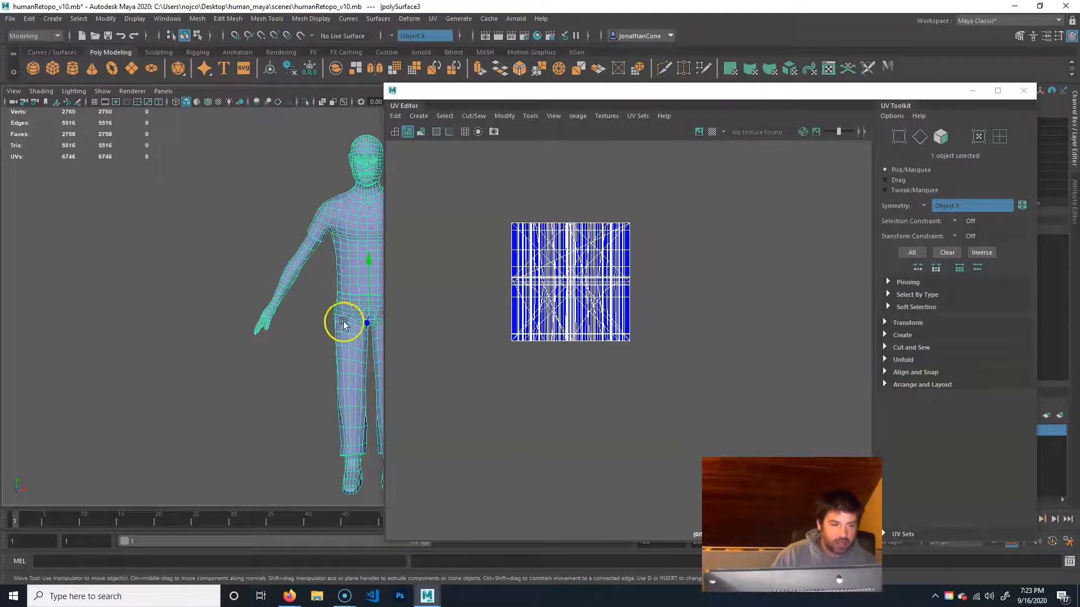
# Step: Frame the whole body from the front, create Camera-Based UVs for it, and clear the face selection
pyautogui.press('f')
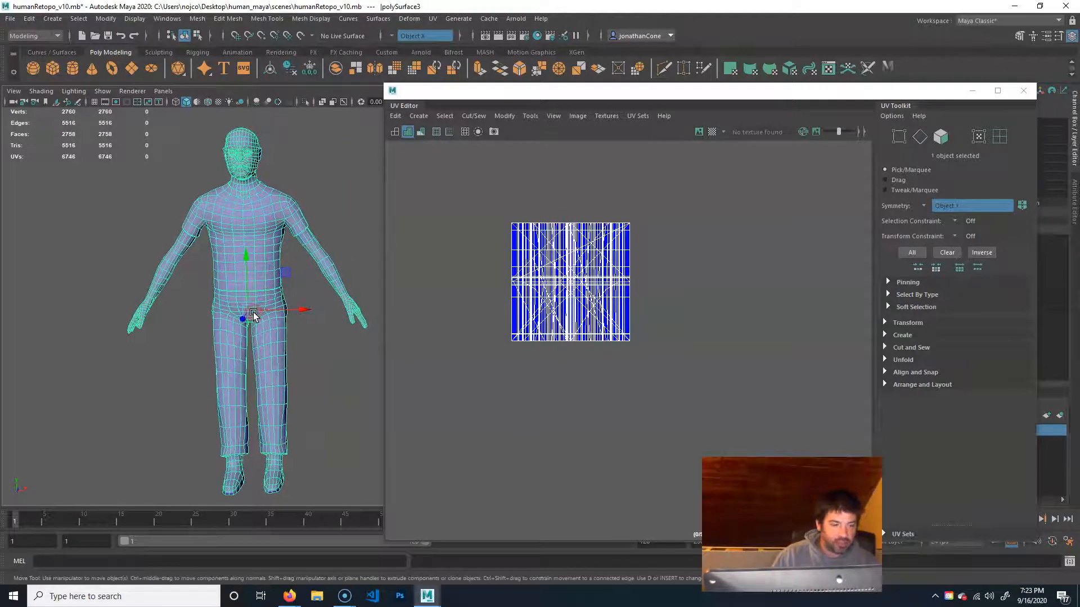
pyautogui.click(921, 335)
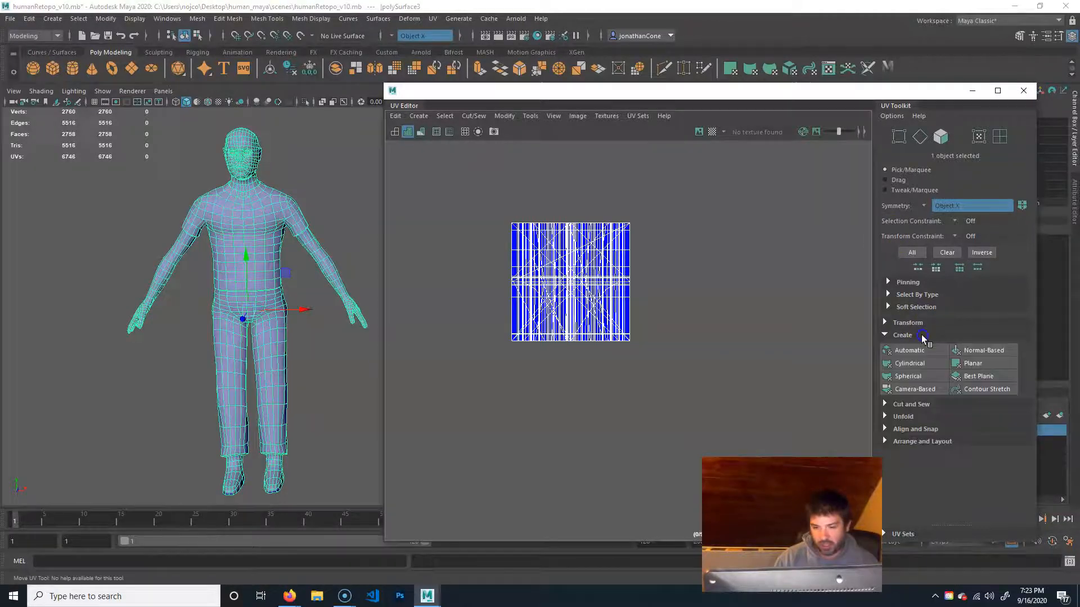
pyautogui.click(924, 392)
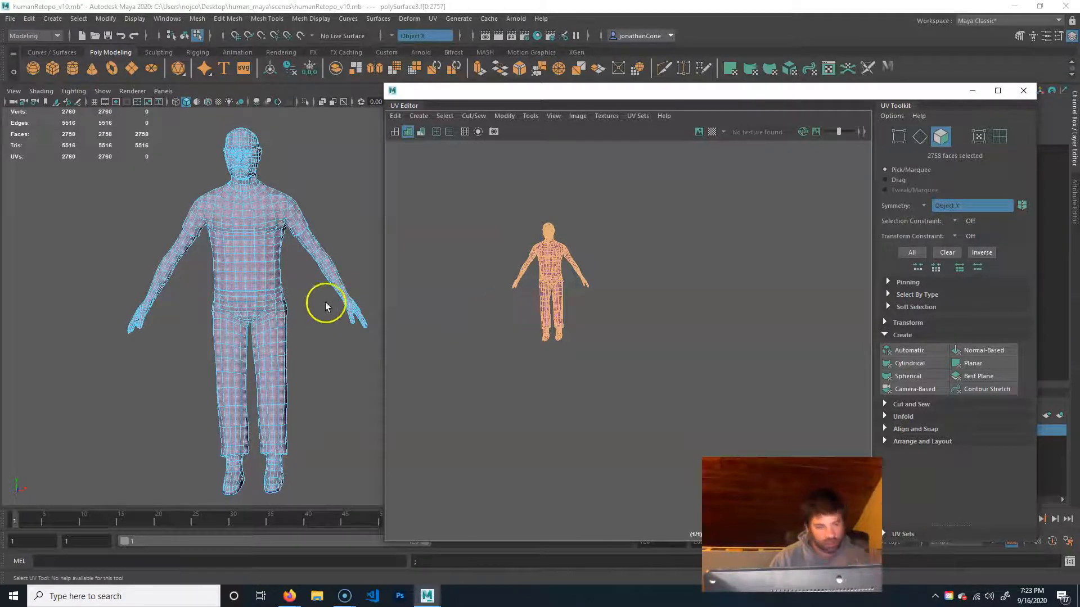
pyautogui.click(330, 169)
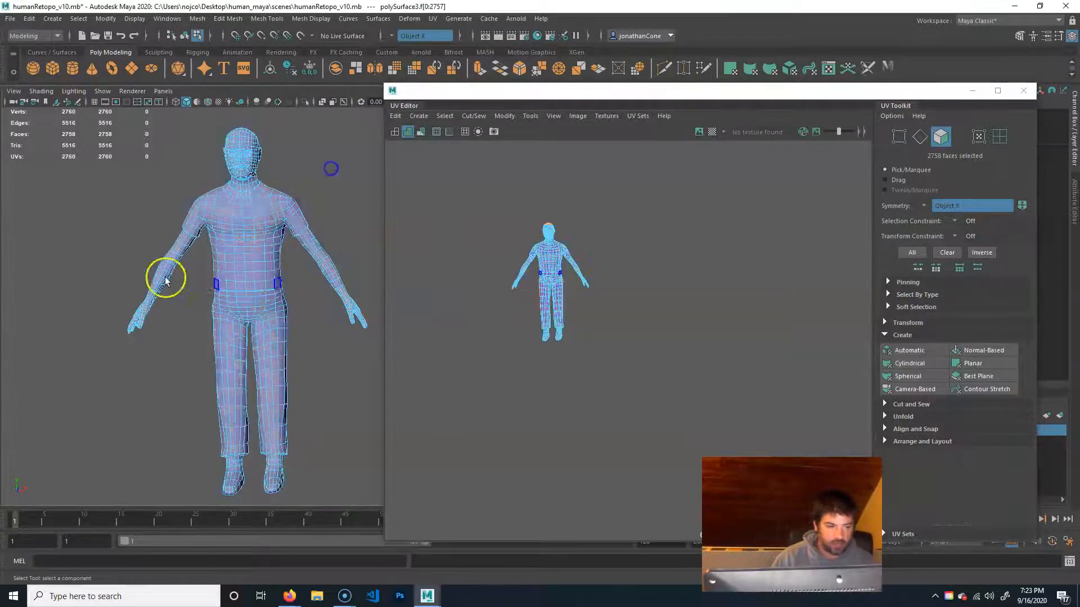
# Step: Select the edge loop around the base of the neck at the shirt collar and cut the UVs along it
pyautogui.keyDown('alt'); pyautogui.moveTo(193, 284); pyautogui.dragTo(219, 260, button='right'); pyautogui.keyUp('alt')
pyautogui.keyDown('alt'); pyautogui.moveTo(219, 260); pyautogui.dragTo(281, 331, button='middle'); pyautogui.keyUp('alt')
pyautogui.moveTo(281, 332)
pyautogui.keyDown('alt'); pyautogui.mouseDown(button='right')
pyautogui.moveTo(292, 323)
pyautogui.moveTo(268, 319)
pyautogui.mouseUp(button='right'); pyautogui.keyUp('alt')
pyautogui.keyDown('alt'); pyautogui.moveTo(237, 304); pyautogui.dragTo(318, 361, button='middle'); pyautogui.keyUp('alt')
pyautogui.keyDown('alt'); pyautogui.moveTo(268, 358); pyautogui.dragTo(304, 361, button='right'); pyautogui.keyUp('alt')
pyautogui.keyDown('alt'); pyautogui.moveTo(304, 361); pyautogui.dragTo(273, 433, button='middle'); pyautogui.keyUp('alt')
pyautogui.moveTo(284, 278); pyautogui.dragTo(286, 239, button='right')
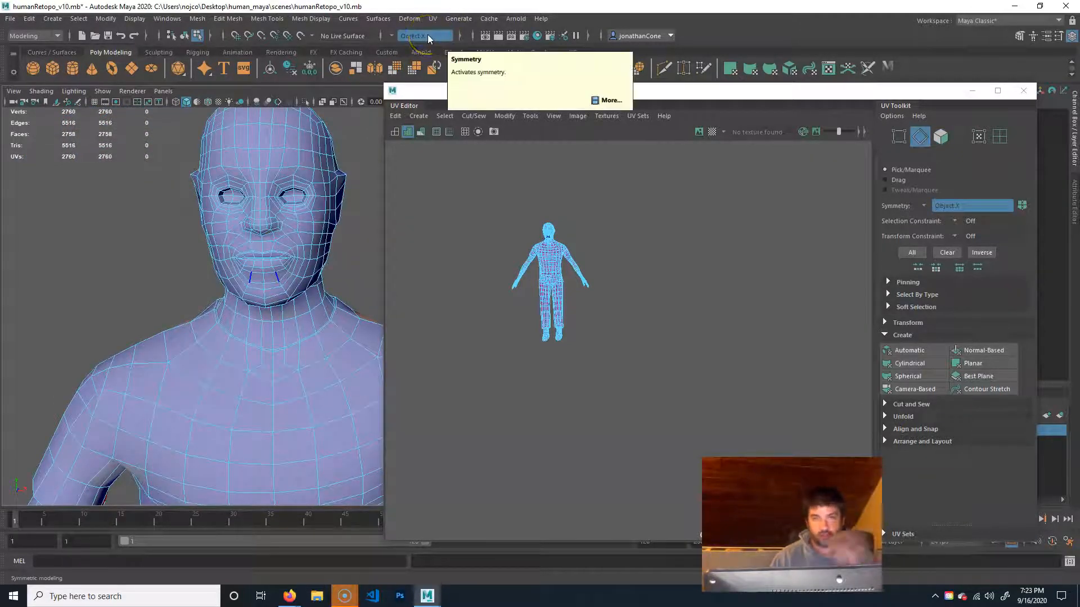
pyautogui.click(284, 315)
pyautogui.moveTo(277, 243); pyautogui.dragTo(290, 191, button='right')
pyautogui.keyDown('alt'); pyautogui.moveTo(184, 337); pyautogui.dragTo(311, 342, button='right'); pyautogui.keyUp('alt')
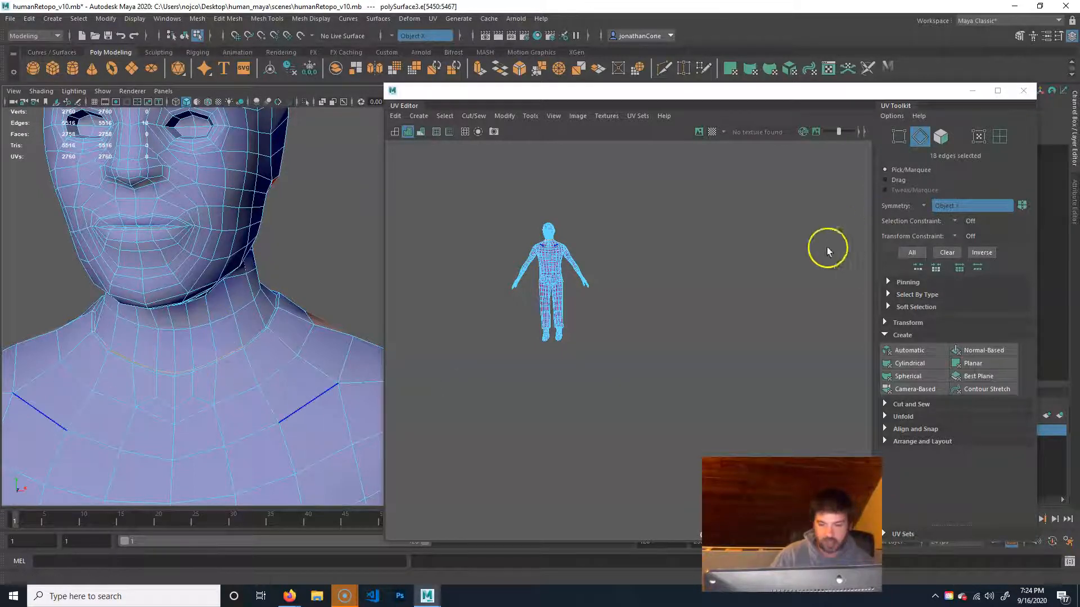
pyautogui.click(900, 335)
pyautogui.click(915, 348)
pyautogui.click(900, 378)
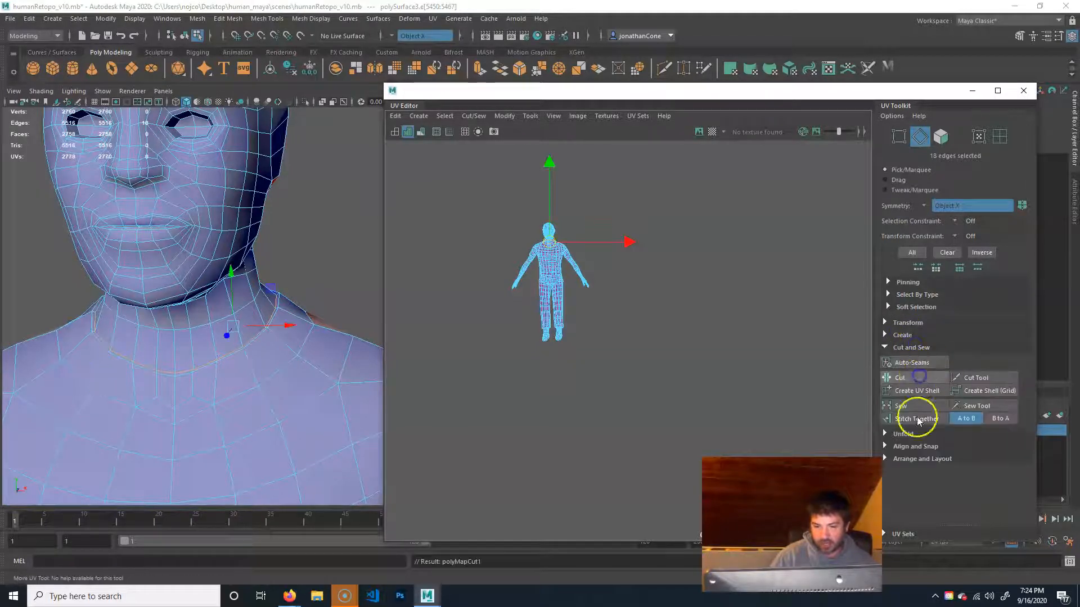
# Step: Select the head and neck UV shell and move it clear of the body shell
pyautogui.click(1000, 136)
pyautogui.click(549, 233)
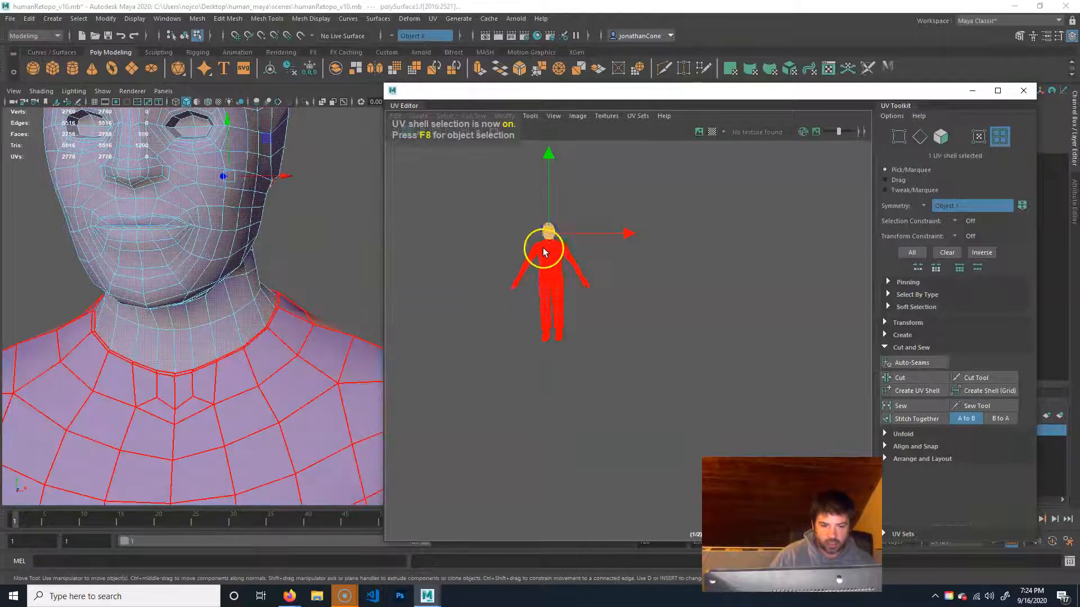
pyautogui.moveTo(549, 233); pyautogui.dragTo(718, 213)
pyautogui.scroll(3, 622, 270)
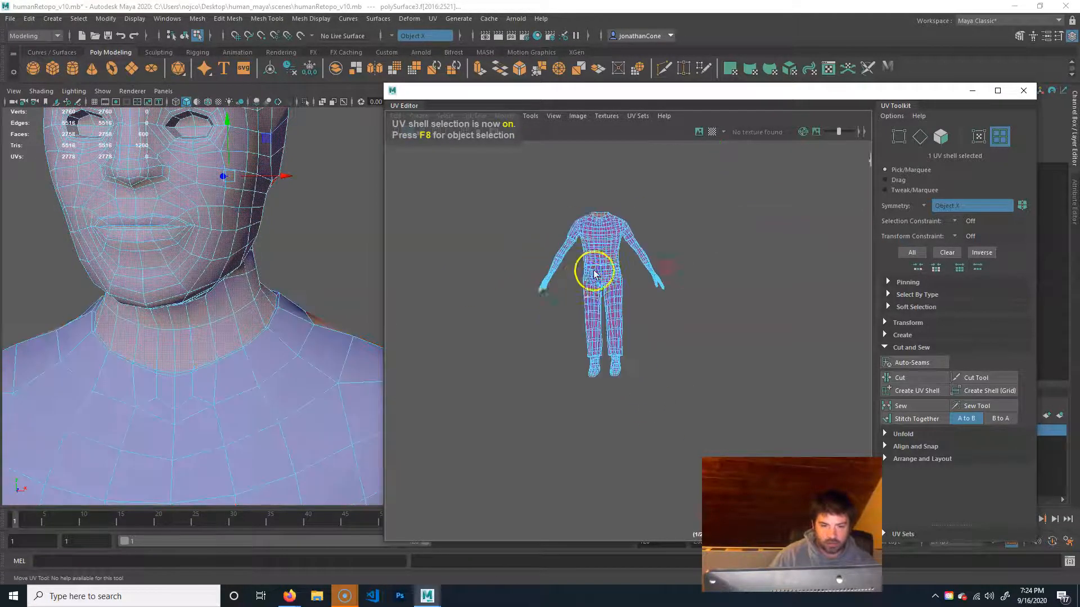
pyautogui.moveTo(767, 242); pyautogui.dragTo(646, 243)
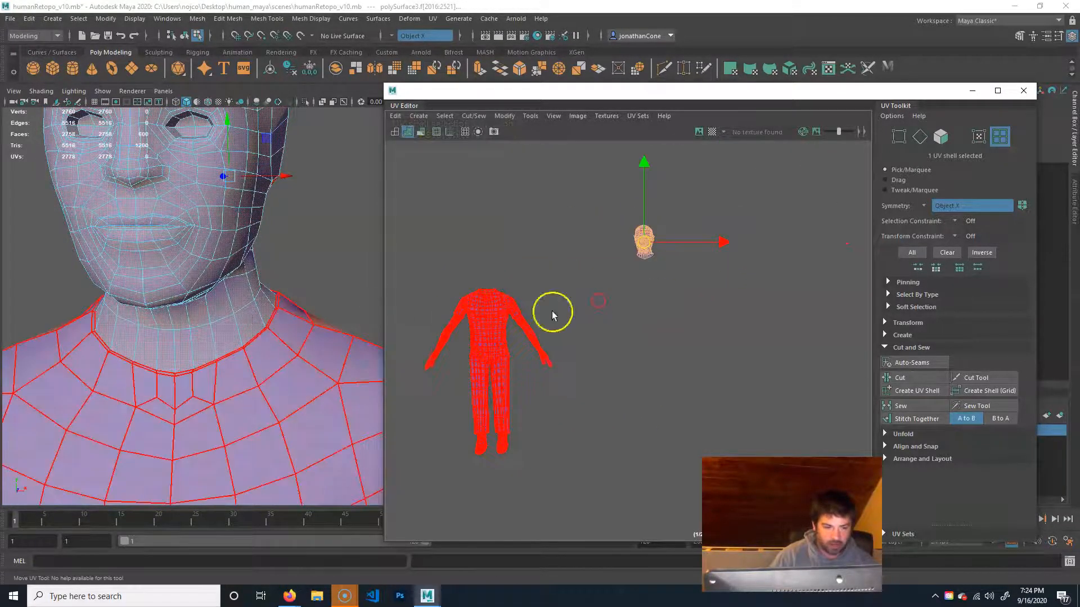
# Step: Select the edge loops where the arms meet the shirt sleeves and cut the UVs along them
pyautogui.keyDown('alt'); pyautogui.moveTo(282, 369); pyautogui.dragTo(280, 267, button='middle'); pyautogui.keyUp('alt')
pyautogui.keyDown('alt'); pyautogui.moveTo(280, 268); pyautogui.dragTo(111, 305, button='right'); pyautogui.keyUp('alt')
pyautogui.moveTo(221, 335)
pyautogui.keyDown('alt'); pyautogui.mouseDown()
pyautogui.moveTo(227, 342)
pyautogui.moveTo(231, 314)
pyautogui.moveTo(241, 340)
pyautogui.mouseUp(); pyautogui.keyUp('alt')
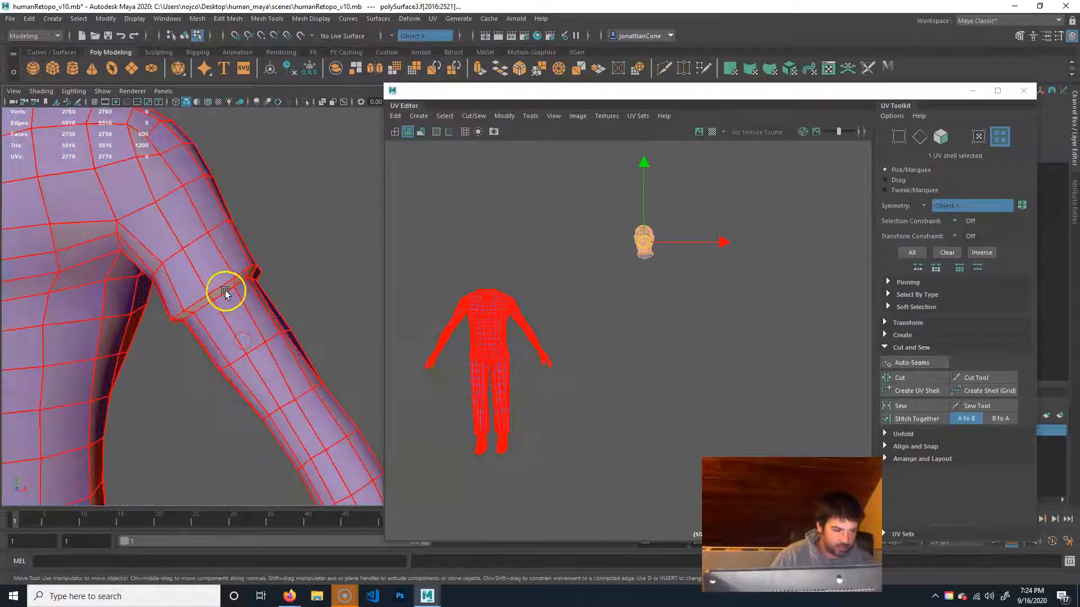
pyautogui.moveTo(226, 293); pyautogui.dragTo(222, 251, button='right')
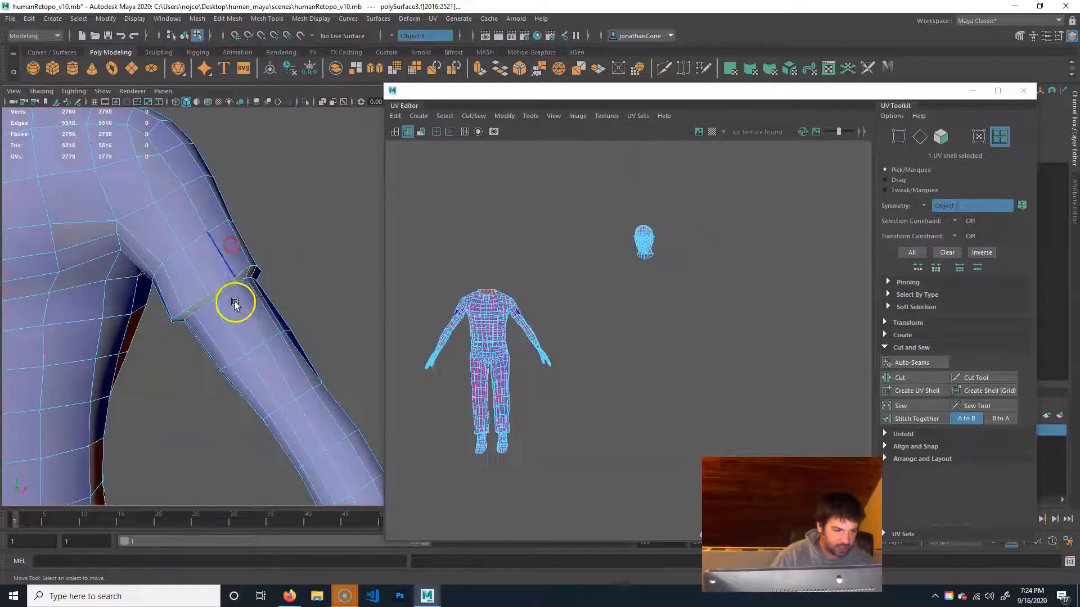
pyautogui.doubleClick(231, 291)
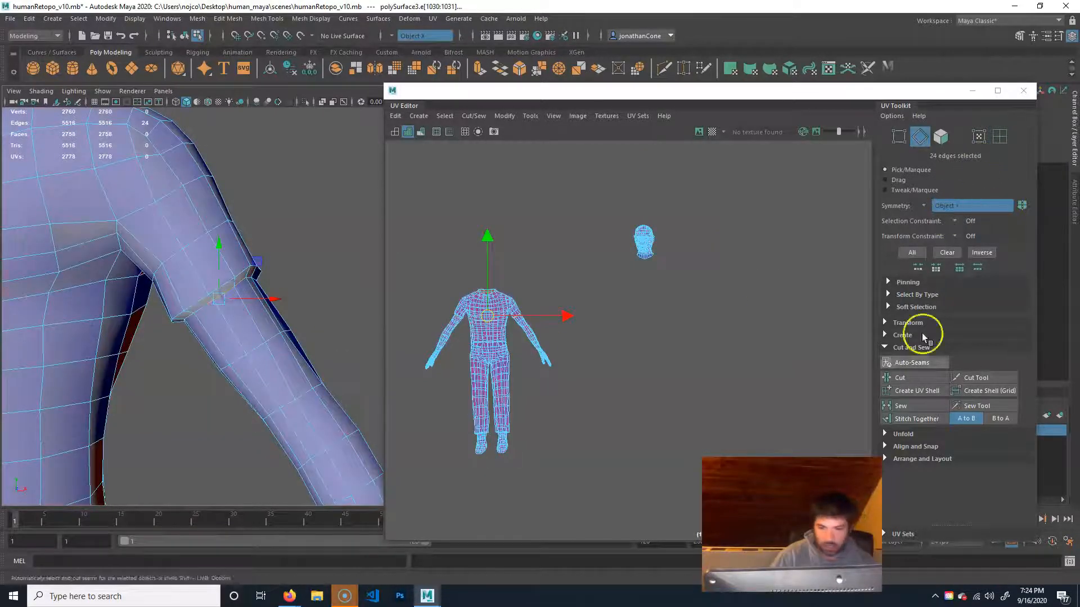
pyautogui.click(924, 376)
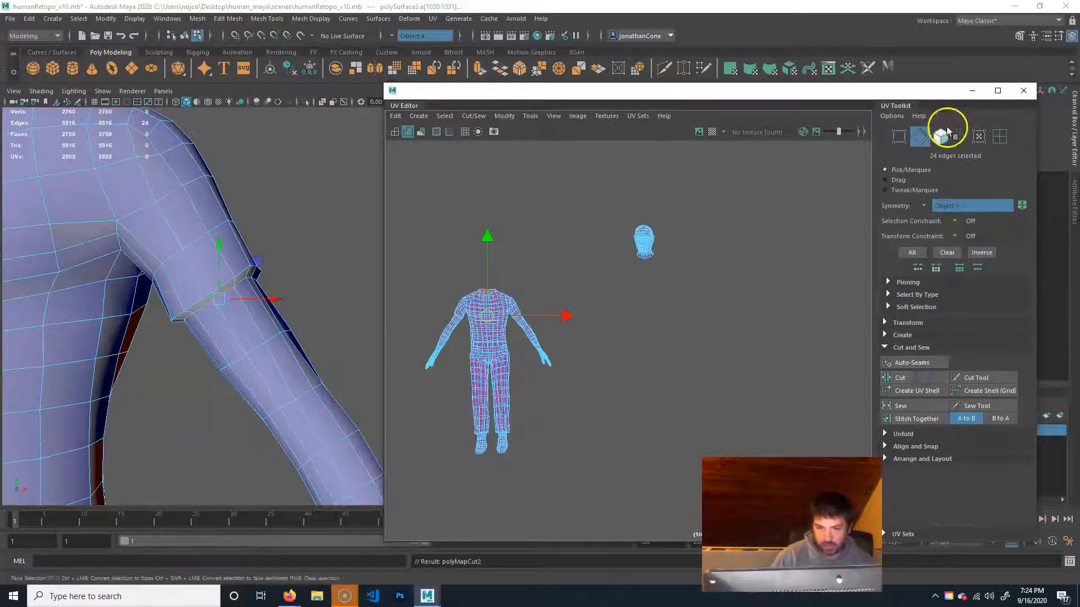
# Step: Select both arm UV shells and move them away from the body, below the head shell
pyautogui.click(999, 135)
pyautogui.click(526, 332)
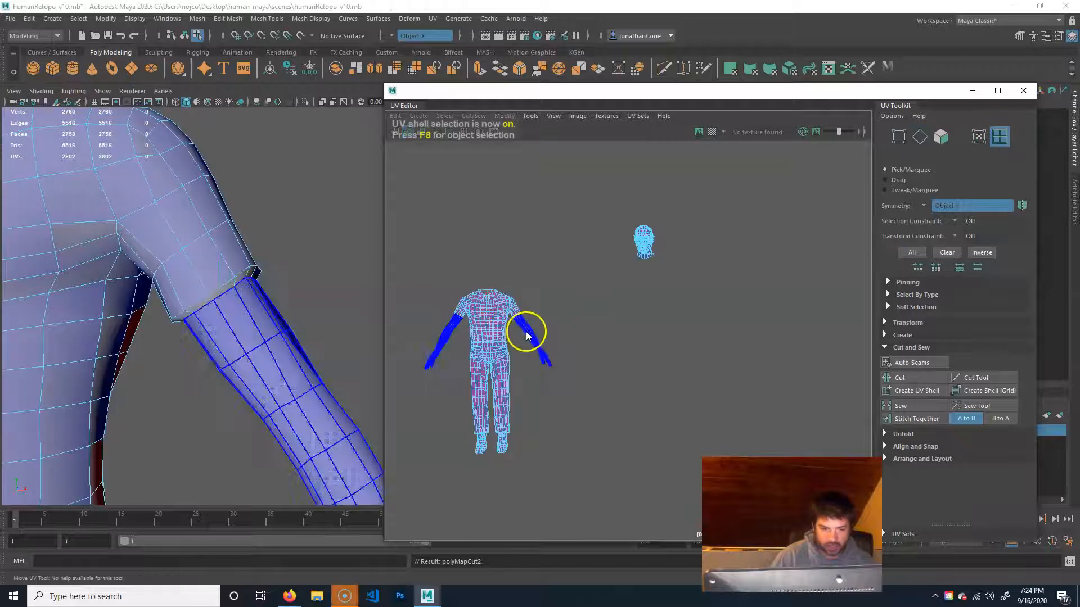
pyautogui.moveTo(494, 337); pyautogui.dragTo(688, 309)
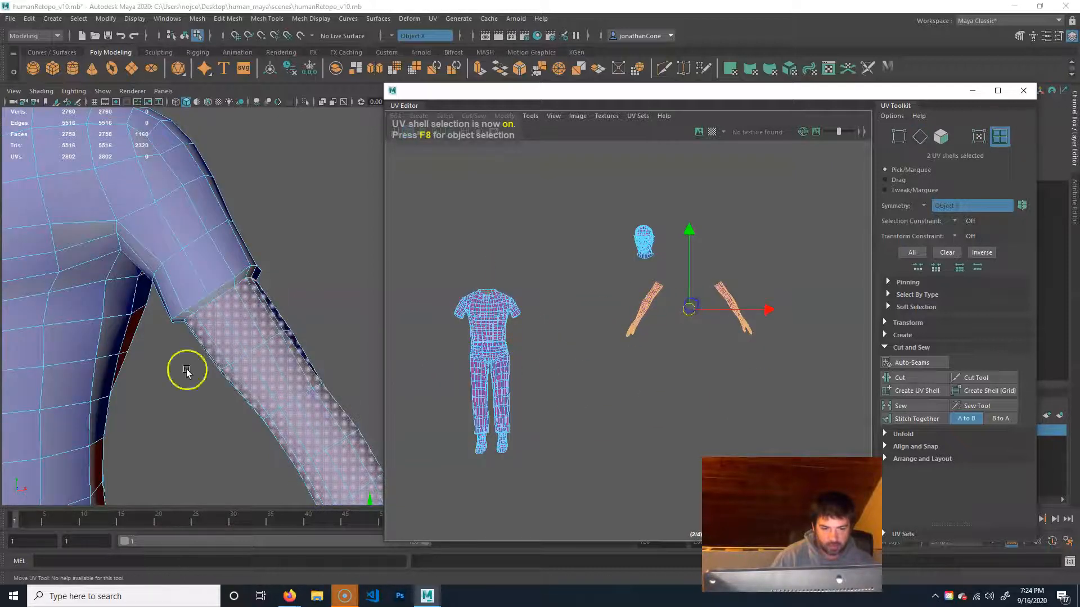
# Step: Cut the UVs along the waist edge loop between the shirt and trousers, and switch to UV shell selection
pyautogui.keyDown('alt'); pyautogui.moveTo(123, 412); pyautogui.dragTo(229, 354); pyautogui.keyUp('alt')
pyautogui.keyDown('alt'); pyautogui.moveTo(248, 310); pyautogui.dragTo(253, 355, button='middle'); pyautogui.keyUp('alt')
pyautogui.moveTo(279, 245); pyautogui.dragTo(288, 172, button='right')
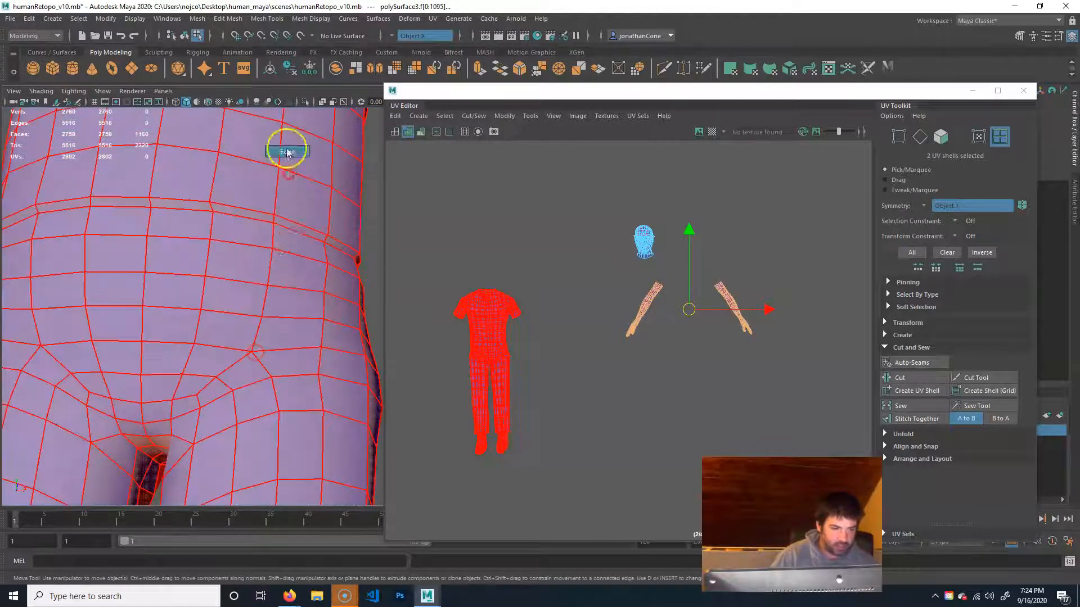
pyautogui.doubleClick(255, 218)
pyautogui.keyDown('alt'); pyautogui.moveTo(333, 343); pyautogui.dragTo(149, 365); pyautogui.keyUp('alt')
pyautogui.keyDown('alt'); pyautogui.moveTo(326, 339); pyautogui.dragTo(260, 321); pyautogui.keyUp('alt')
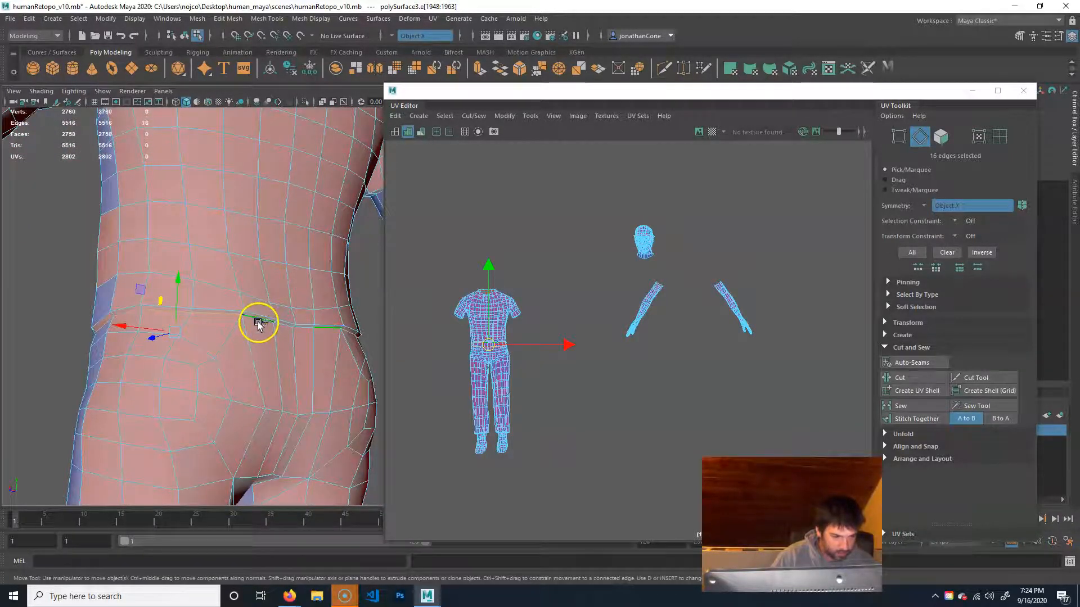
pyautogui.click(900, 378)
pyautogui.click(1001, 135)
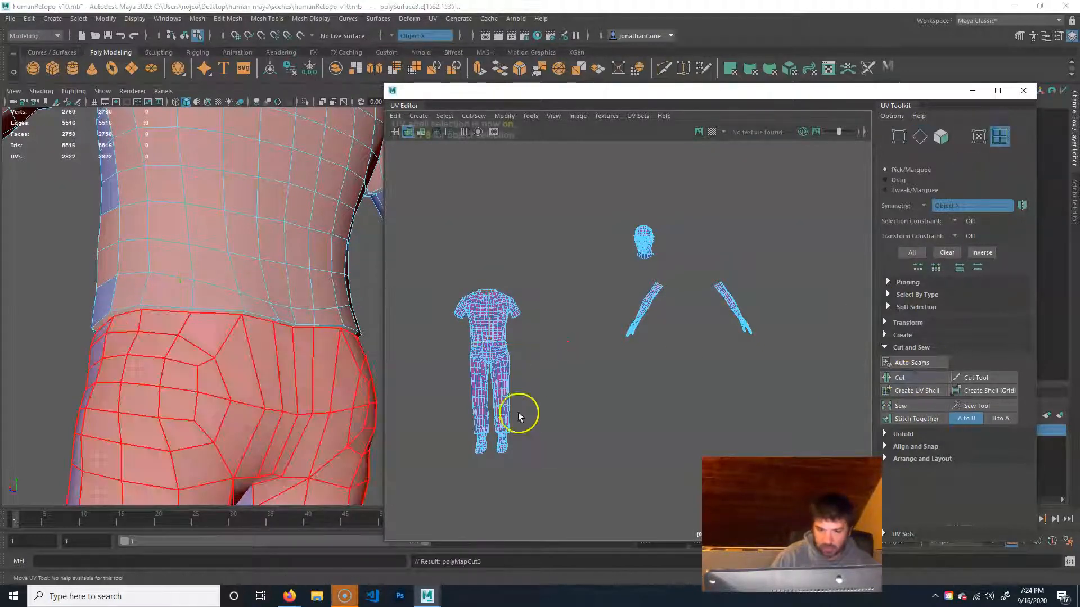
# Step: Select the shirt UV shell and move it clear of the trousers, placing it beside the head shell
pyautogui.click(492, 388)
pyautogui.click(489, 321)
pyautogui.moveTo(489, 322); pyautogui.dragTo(583, 257)
# Step: Select the ankle edge loops where the trouser legs meet the feet and cut the UVs along them
pyautogui.keyDown('alt'); pyautogui.moveTo(271, 399); pyautogui.dragTo(228, 193, button='middle'); pyautogui.keyUp('alt')
pyautogui.keyDown('alt'); pyautogui.moveTo(229, 193); pyautogui.dragTo(176, 332, button='right'); pyautogui.keyUp('alt')
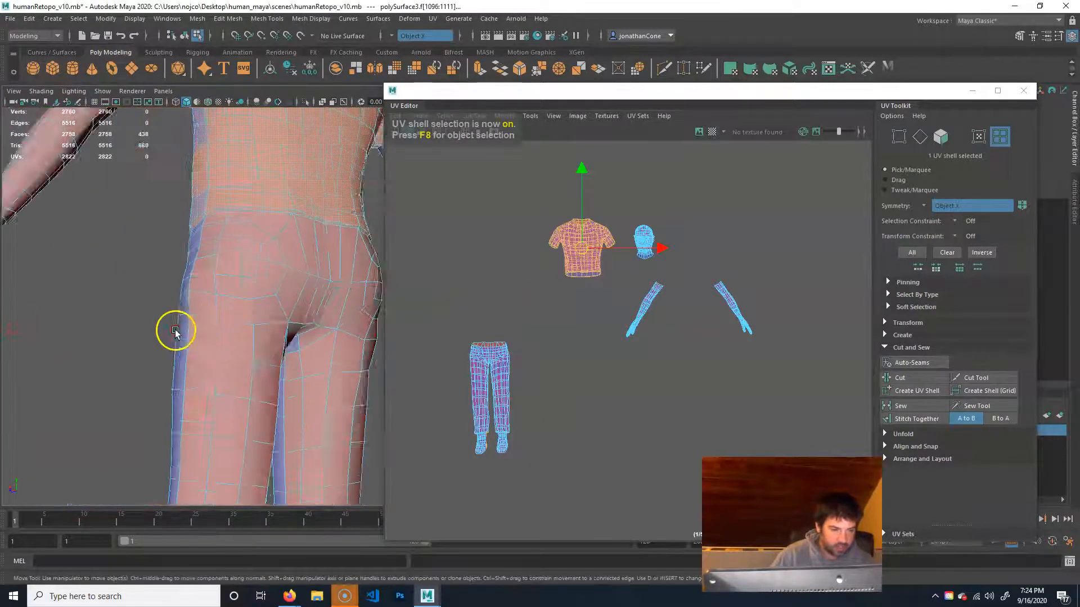
pyautogui.keyDown('alt'); pyautogui.moveTo(176, 332); pyautogui.dragTo(181, 164, button='middle'); pyautogui.keyUp('alt')
pyautogui.keyDown('alt'); pyautogui.moveTo(195, 273); pyautogui.dragTo(183, 93, button='middle'); pyautogui.keyUp('alt')
pyautogui.keyDown('alt'); pyautogui.moveTo(188, 345); pyautogui.dragTo(302, 338); pyautogui.keyUp('alt')
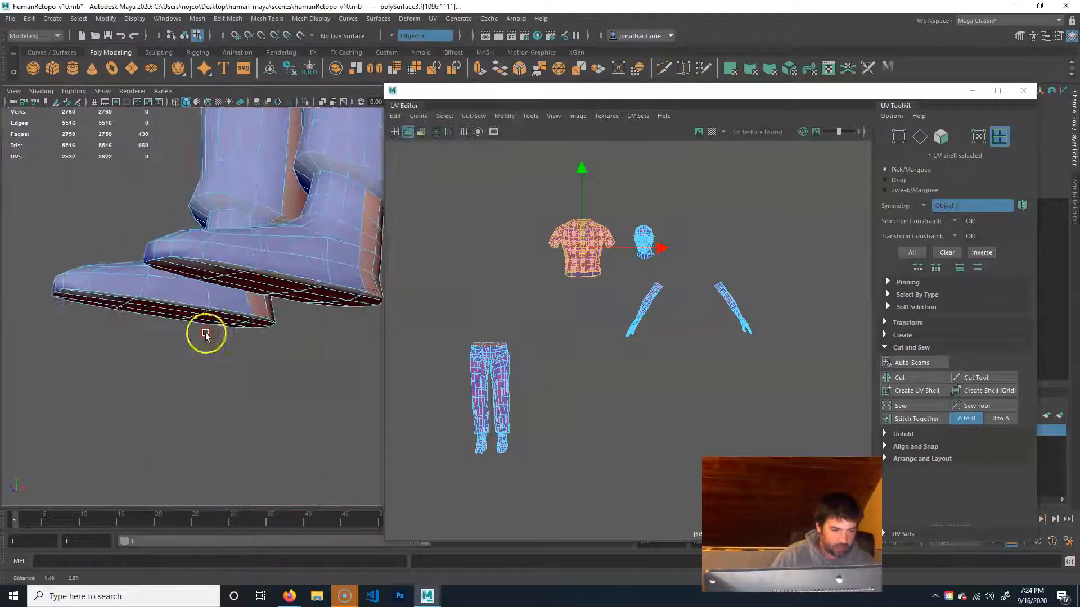
pyautogui.keyDown('alt'); pyautogui.moveTo(207, 337); pyautogui.dragTo(174, 385, button='middle'); pyautogui.keyUp('alt')
pyautogui.moveTo(316, 271); pyautogui.dragTo(315, 223, button='right')
pyautogui.doubleClick(321, 247)
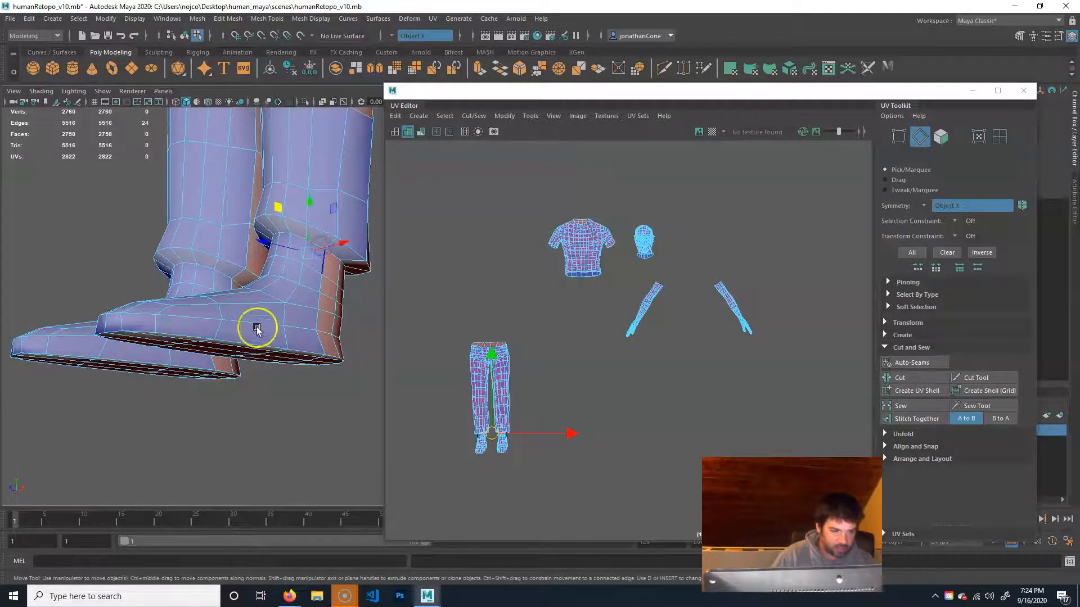
pyautogui.keyDown('alt'); pyautogui.moveTo(330, 360); pyautogui.dragTo(244, 350); pyautogui.keyUp('alt')
pyautogui.click(900, 377)
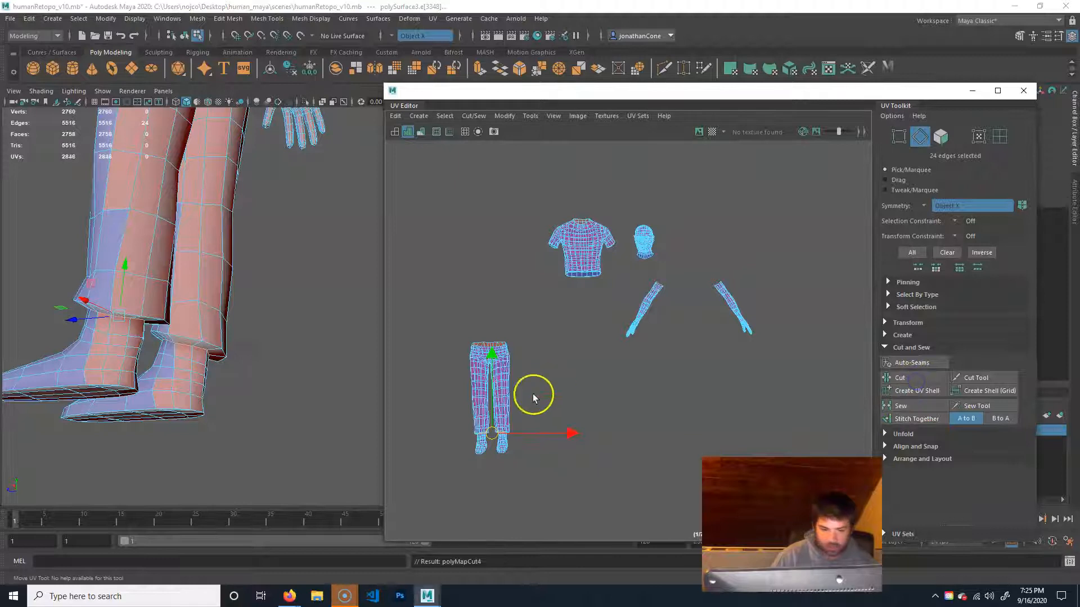
# Step: Switch to UV shell selection and move the trouser shell away from the feet shells, beside the shirt shell
pyautogui.click(999, 136)
pyautogui.click(499, 386)
pyautogui.moveTo(492, 388); pyautogui.dragTo(474, 301)
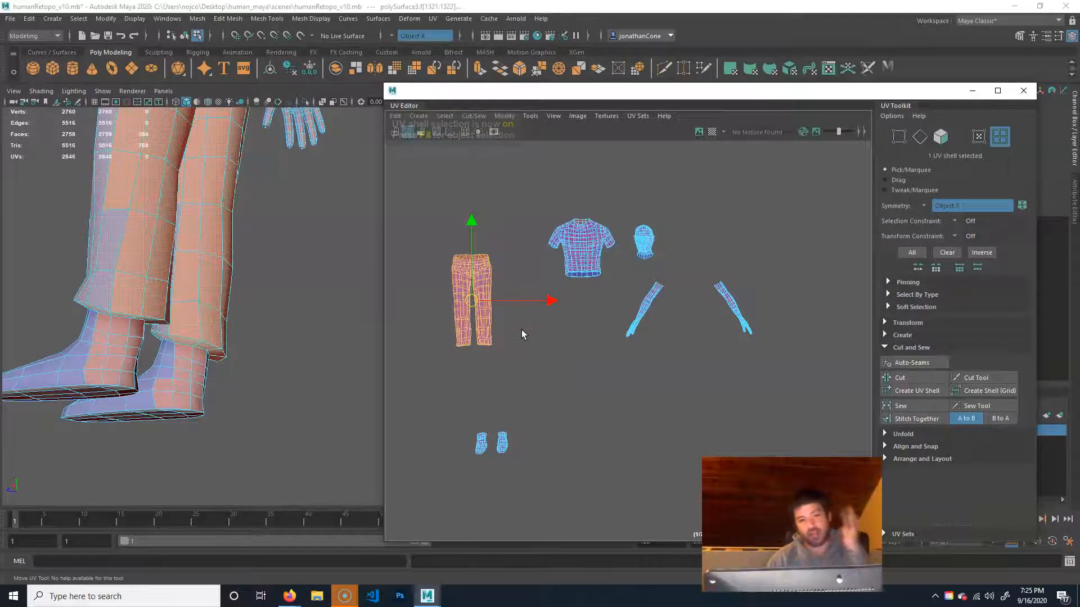
# Step: Switch to edge selection at the back of the neck and turn off the shaded UV shell display
pyautogui.keyDown('alt'); pyautogui.moveTo(256, 320); pyautogui.dragTo(235, 490, button='middle'); pyautogui.keyUp('alt')
pyautogui.keyDown('alt'); pyautogui.moveTo(226, 278); pyautogui.dragTo(224, 432, button='middle'); pyautogui.keyUp('alt')
pyautogui.keyDown('alt'); pyautogui.moveTo(229, 174); pyautogui.dragTo(239, 417, button='middle'); pyautogui.keyUp('alt')
pyautogui.keyDown('alt'); pyautogui.moveTo(238, 417); pyautogui.dragTo(330, 340, button='right'); pyautogui.keyUp('alt')
pyautogui.keyDown('alt'); pyautogui.moveTo(169, 377); pyautogui.dragTo(321, 284, button='middle'); pyautogui.keyUp('alt')
pyautogui.keyDown('alt'); pyautogui.moveTo(314, 320); pyautogui.dragTo(299, 337); pyautogui.keyUp('alt')
pyautogui.keyDown('alt'); pyautogui.moveTo(299, 337); pyautogui.dragTo(36, 367, button='middle'); pyautogui.keyUp('alt')
pyautogui.keyDown('alt'); pyautogui.moveTo(36, 366); pyautogui.dragTo(92, 341); pyautogui.keyUp('alt')
pyautogui.keyDown('alt'); pyautogui.moveTo(92, 342); pyautogui.dragTo(209, 325, button='middle'); pyautogui.keyUp('alt')
pyautogui.keyDown('alt'); pyautogui.moveTo(149, 328); pyautogui.dragTo(180, 323, button='right'); pyautogui.keyUp('alt')
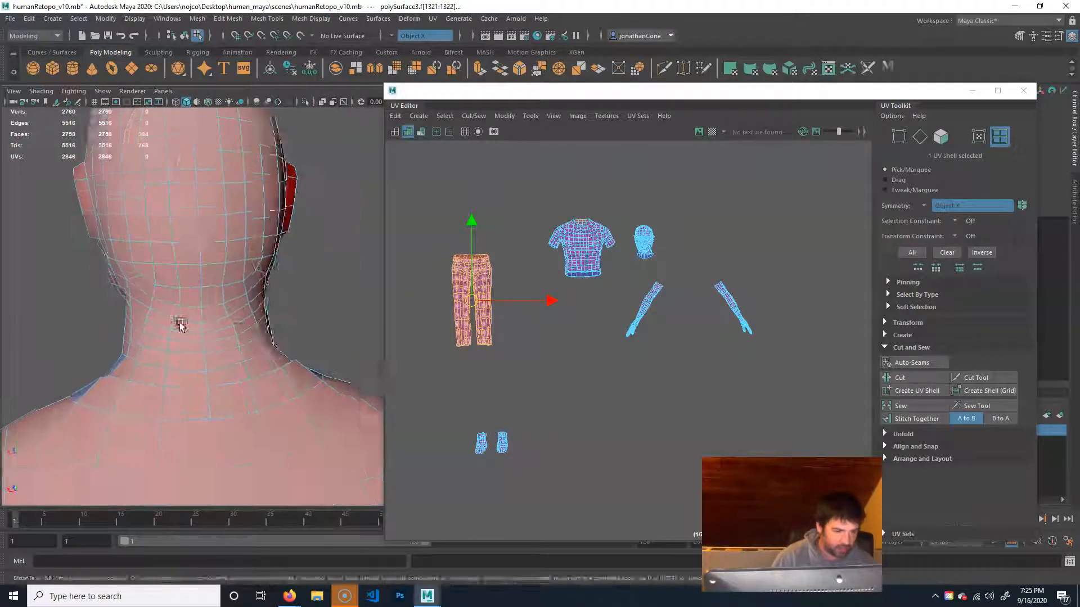
pyautogui.keyDown('alt'); pyautogui.moveTo(210, 344); pyautogui.dragTo(253, 364, button='middle'); pyautogui.keyUp('alt')
pyautogui.moveTo(256, 266); pyautogui.dragTo(255, 252, button='right')
pyautogui.keyDown('alt'); pyautogui.moveTo(238, 347); pyautogui.dragTo(236, 369); pyautogui.keyUp('alt')
pyautogui.keyDown('alt'); pyautogui.moveTo(262, 244); pyautogui.dragTo(262, 336, button='middle'); pyautogui.keyUp('alt')
pyautogui.keyDown('alt'); pyautogui.moveTo(116, 344); pyautogui.dragTo(160, 340, button='right'); pyautogui.keyUp('alt')
pyautogui.keyDown('alt'); pyautogui.moveTo(284, 315); pyautogui.dragTo(250, 253, button='middle'); pyautogui.keyUp('alt')
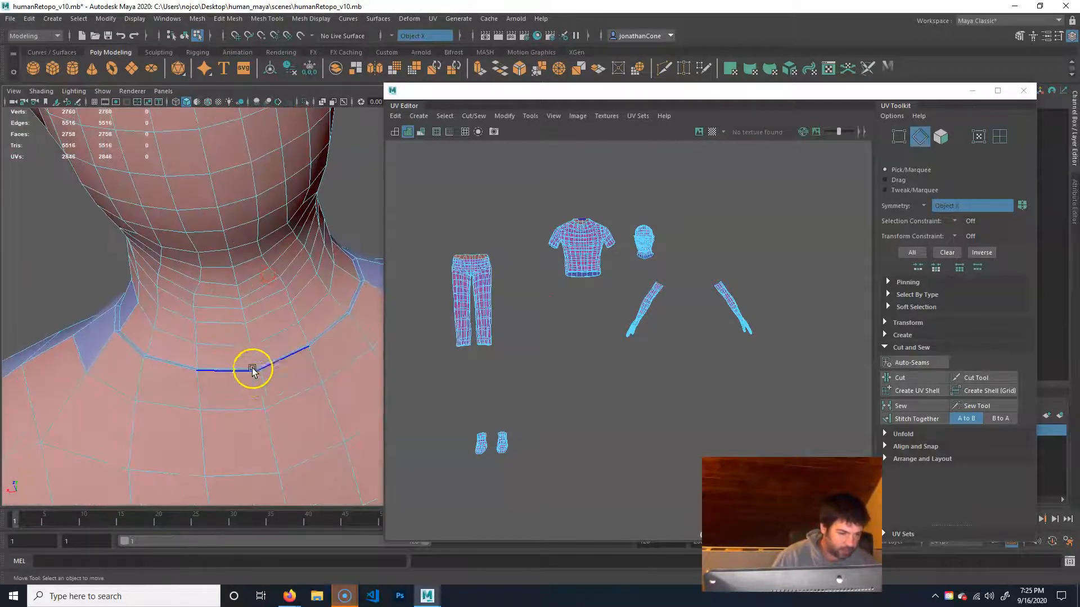
pyautogui.click(259, 354)
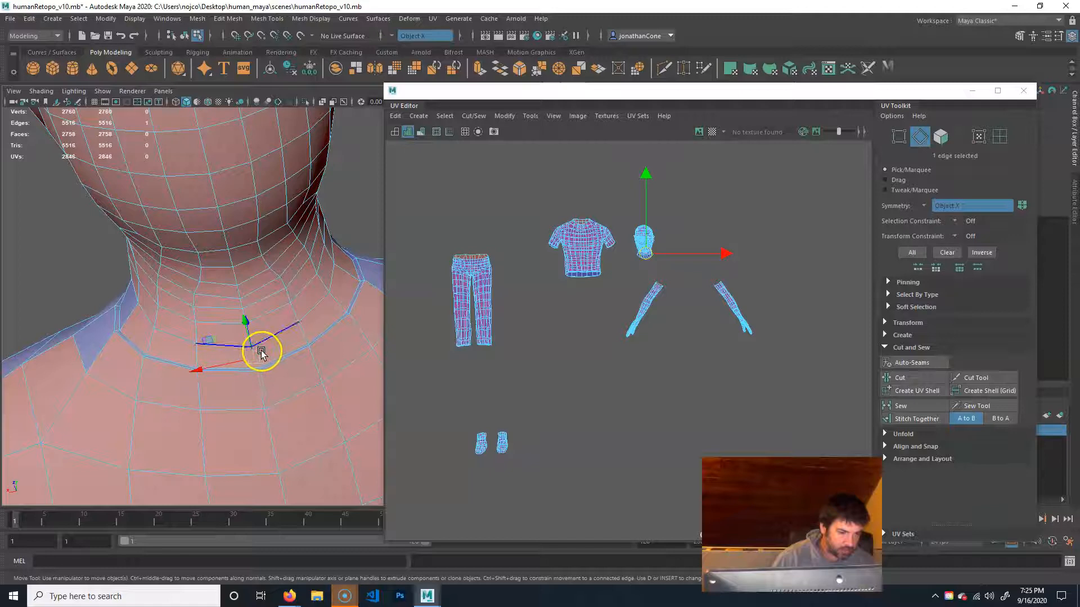
pyautogui.press('q')
pyautogui.doubleClick(251, 367)
pyautogui.click(408, 132)
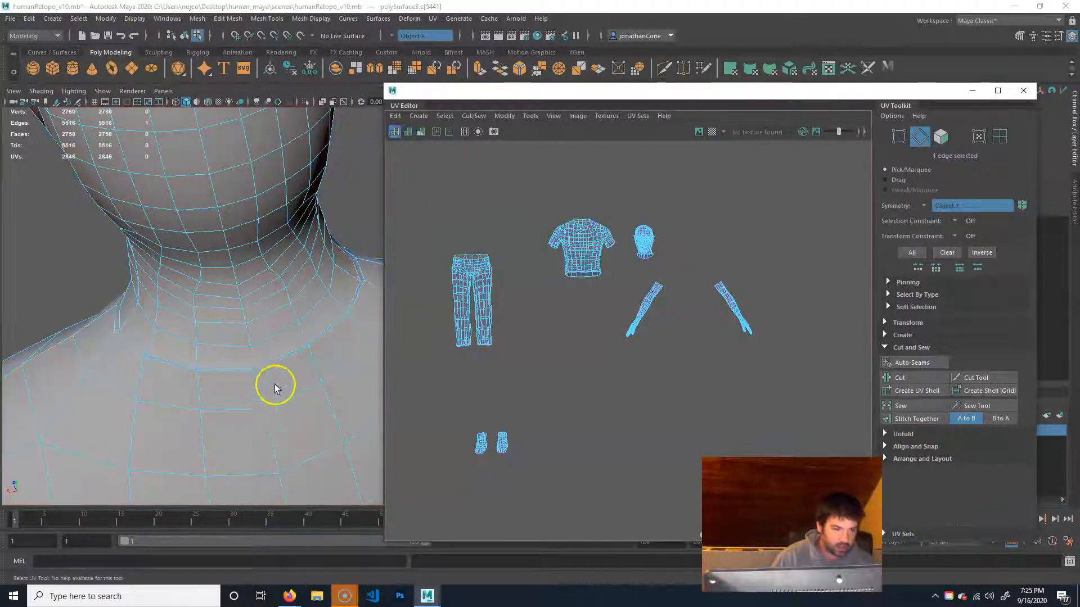
# Step: Examine the neck, crown and sides of the head to plan where the head seams should run
pyautogui.keyDown('alt'); pyautogui.moveTo(260, 402); pyautogui.dragTo(278, 382); pyautogui.keyUp('alt')
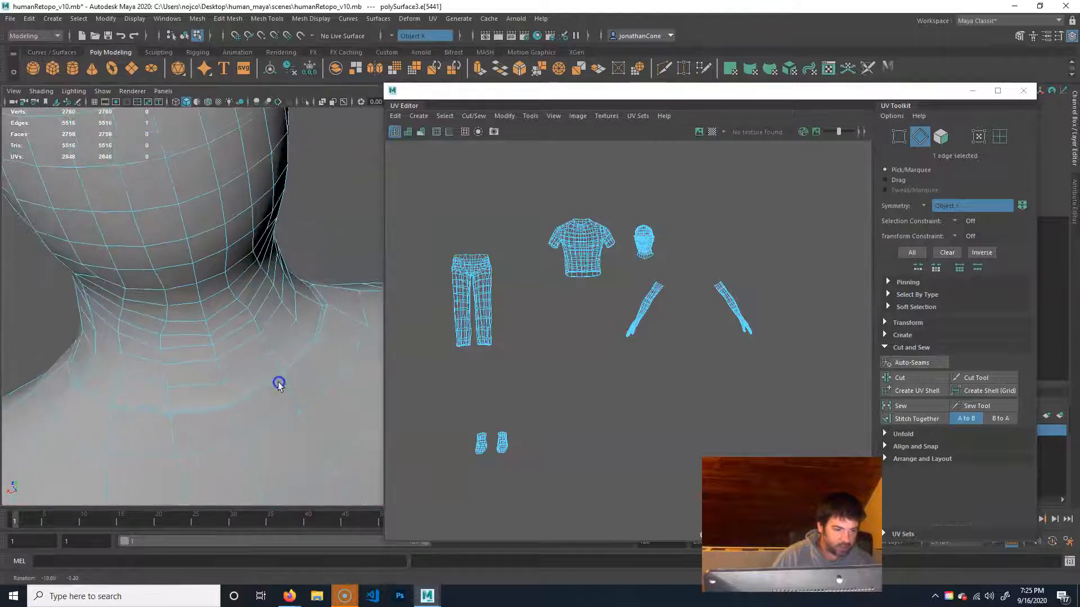
pyautogui.keyDown('alt'); pyautogui.moveTo(184, 246); pyautogui.dragTo(200, 366, button='middle'); pyautogui.keyUp('alt')
pyautogui.keyDown('alt'); pyautogui.moveTo(197, 364); pyautogui.dragTo(29, 345, button='right'); pyautogui.keyUp('alt')
pyautogui.keyDown('alt'); pyautogui.moveTo(118, 336); pyautogui.dragTo(207, 323); pyautogui.keyUp('alt')
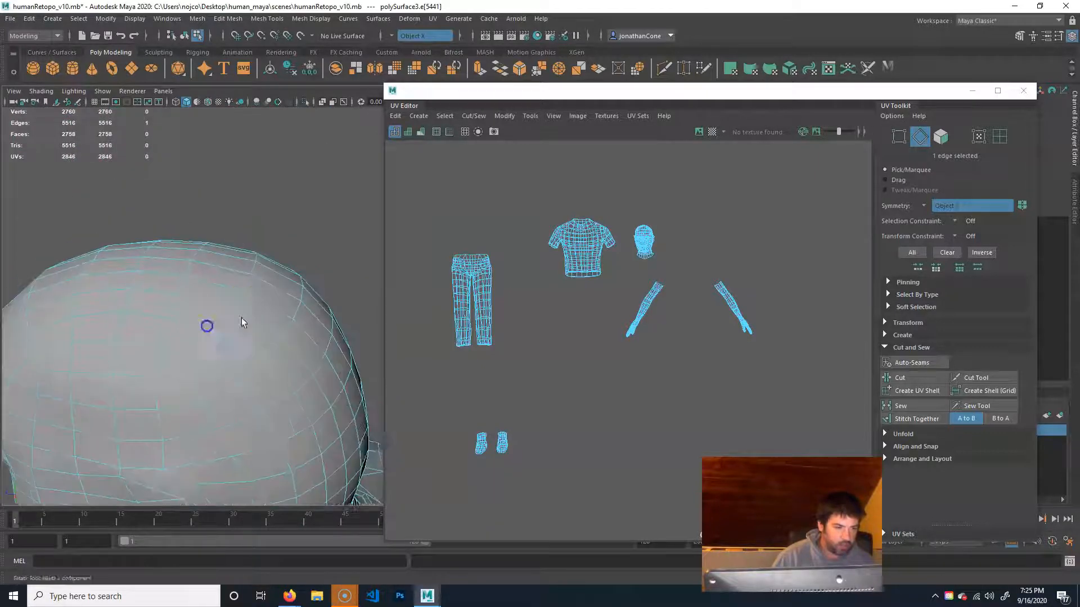
pyautogui.keyDown('alt'); pyautogui.moveTo(249, 317); pyautogui.dragTo(199, 267, button='middle'); pyautogui.keyUp('alt')
pyautogui.keyDown('alt'); pyautogui.moveTo(158, 310); pyautogui.dragTo(247, 283); pyautogui.keyUp('alt')
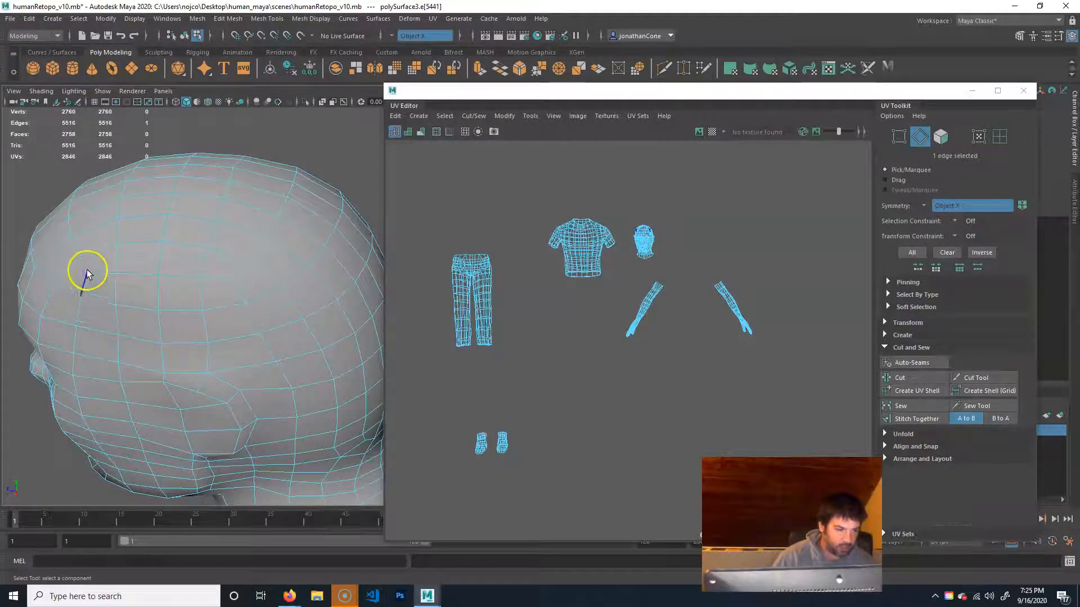
pyautogui.keyDown('alt'); pyautogui.moveTo(349, 337); pyautogui.dragTo(239, 275); pyautogui.keyUp('alt')
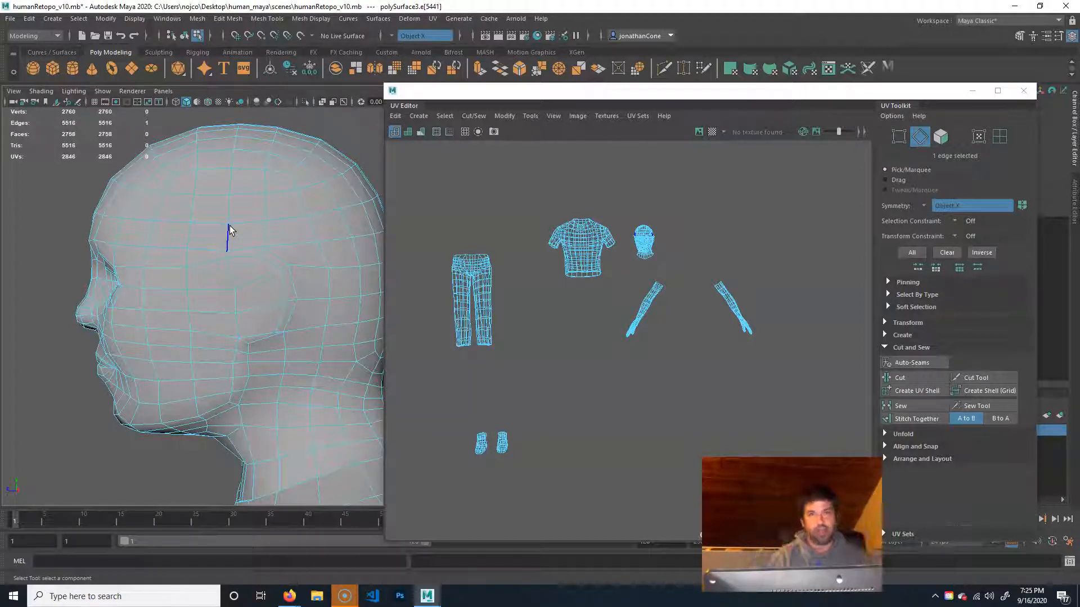
pyautogui.keyDown('alt'); pyautogui.moveTo(265, 244); pyautogui.dragTo(215, 257, button='middle'); pyautogui.keyUp('alt')
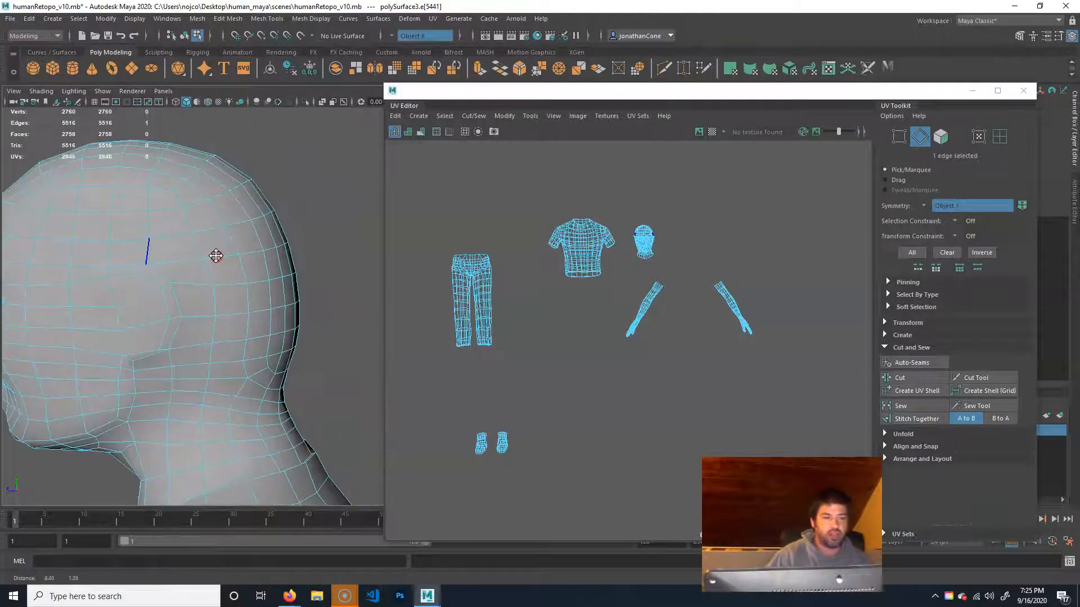
# Step: Select the seam edges running around the back of the skull and deselect the surplus edges
pyautogui.click(250, 185)
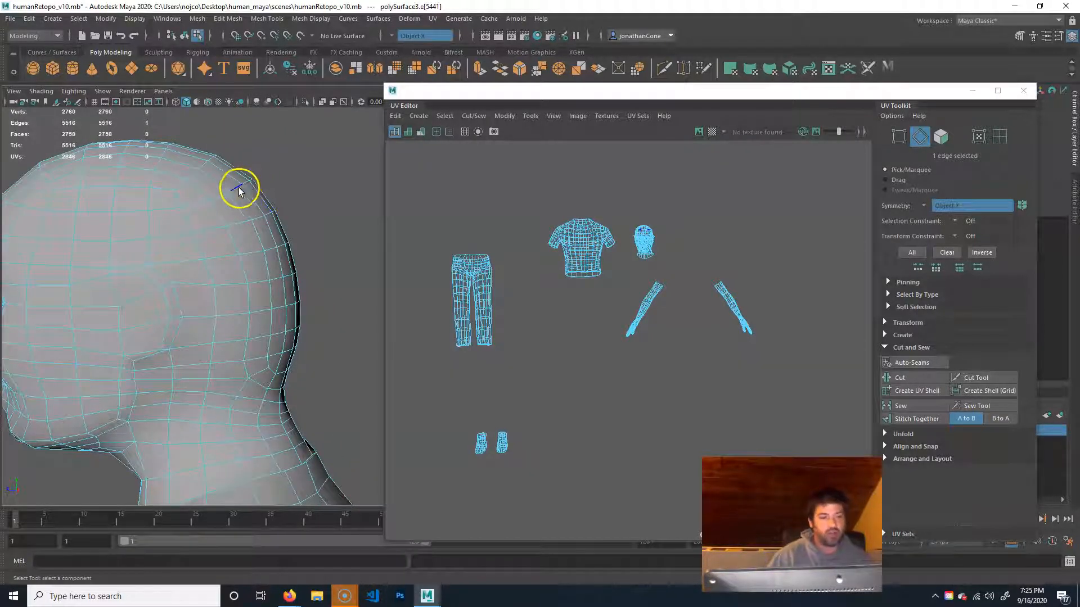
pyautogui.keyDown('alt'); pyautogui.moveTo(241, 191); pyautogui.dragTo(211, 209); pyautogui.keyUp('alt')
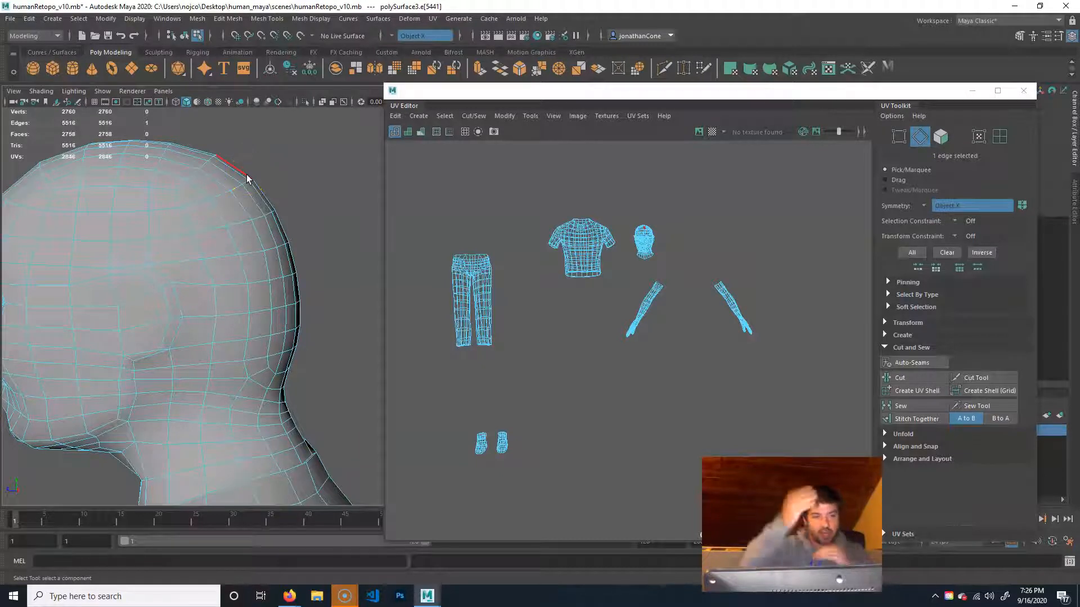
pyautogui.keyDown('alt'); pyautogui.moveTo(248, 178); pyautogui.dragTo(265, 258); pyautogui.keyUp('alt')
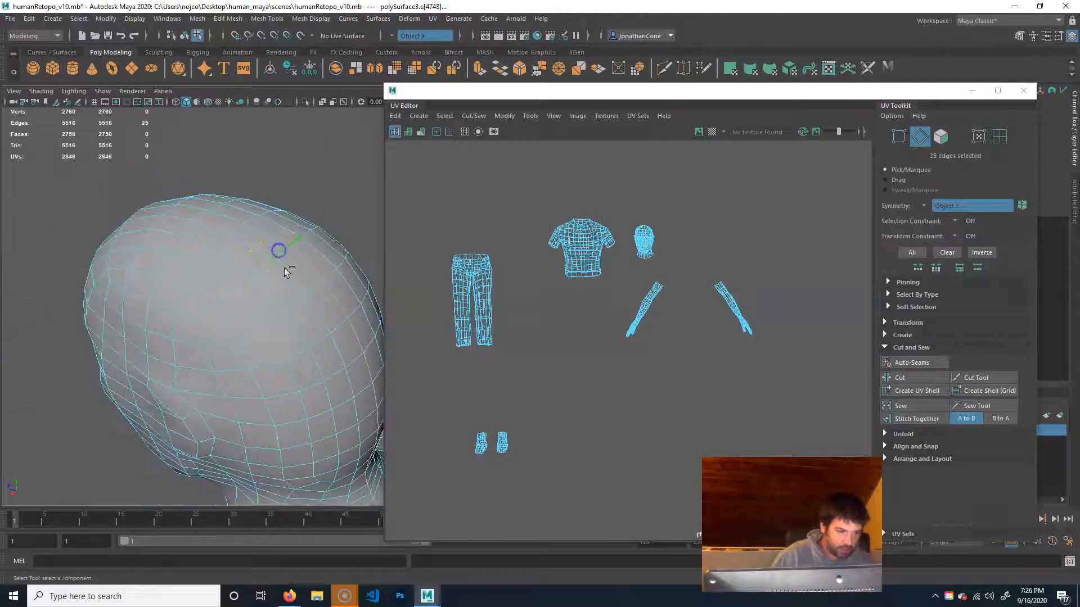
pyautogui.keyDown('alt'); pyautogui.moveTo(167, 339); pyautogui.dragTo(254, 347); pyautogui.keyUp('alt')
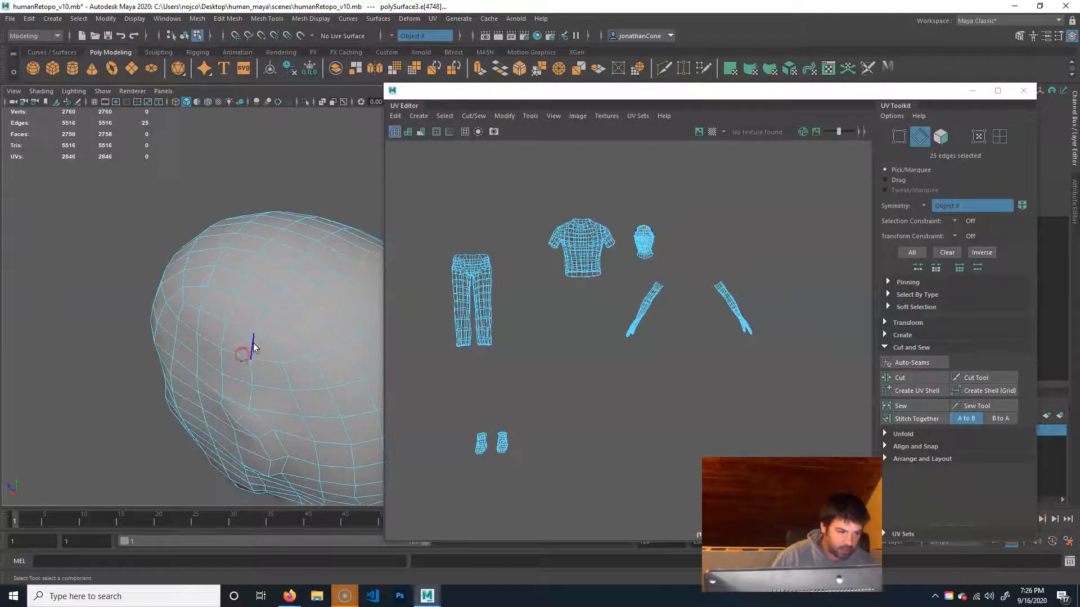
pyautogui.keyDown('alt'); pyautogui.moveTo(222, 394); pyautogui.dragTo(107, 405); pyautogui.keyUp('alt')
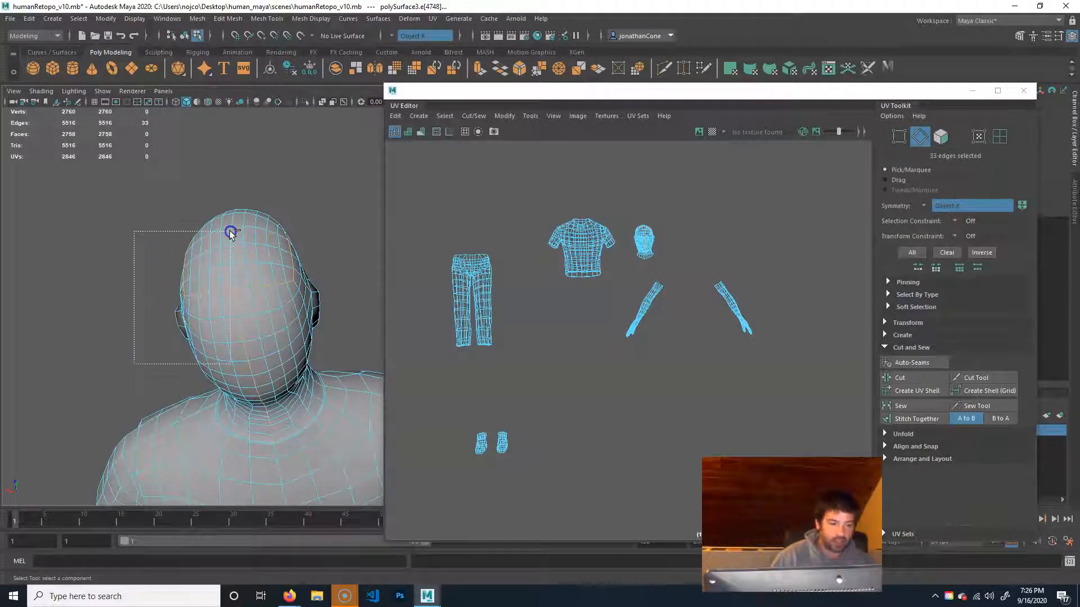
pyautogui.keyDown('ctrl'); pyautogui.click(238, 303); pyautogui.keyUp('ctrl')
pyautogui.keyDown('alt'); pyautogui.moveTo(248, 379); pyautogui.dragTo(294, 335); pyautogui.keyUp('alt')
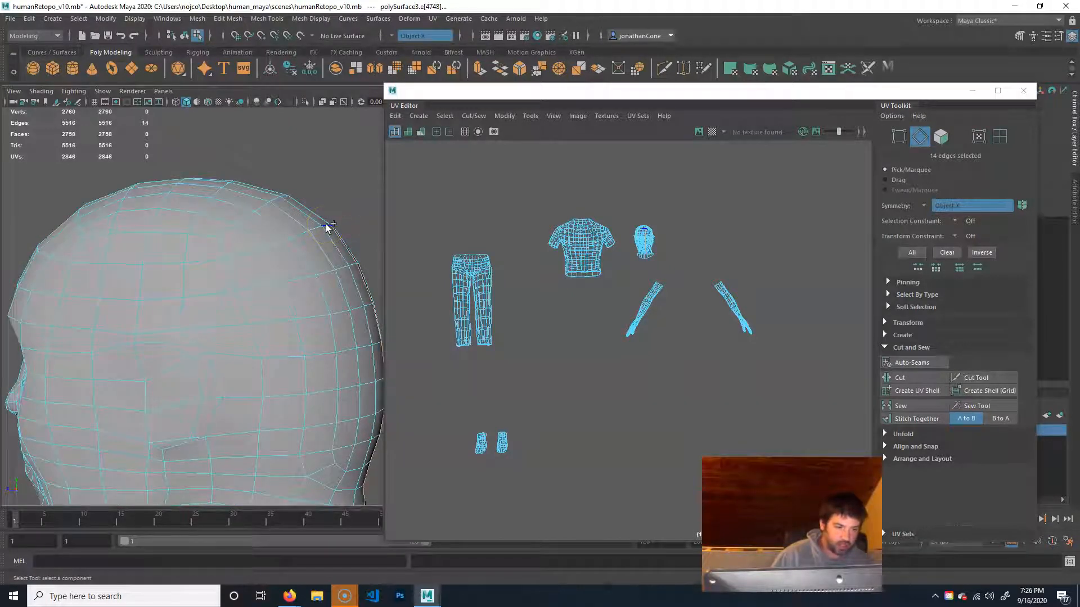
# Step: Add the vertical edges down the back of the head and neck to the selection and cut the UVs along them
pyautogui.keyDown('alt'); pyautogui.moveTo(315, 301); pyautogui.dragTo(180, 373); pyautogui.keyUp('alt')
pyautogui.click(265, 339)
pyautogui.keyDown('alt'); pyautogui.moveTo(180, 329); pyautogui.dragTo(287, 298); pyautogui.keyUp('alt')
pyautogui.keyDown('shift'); pyautogui.click(314, 403); pyautogui.keyUp('shift')
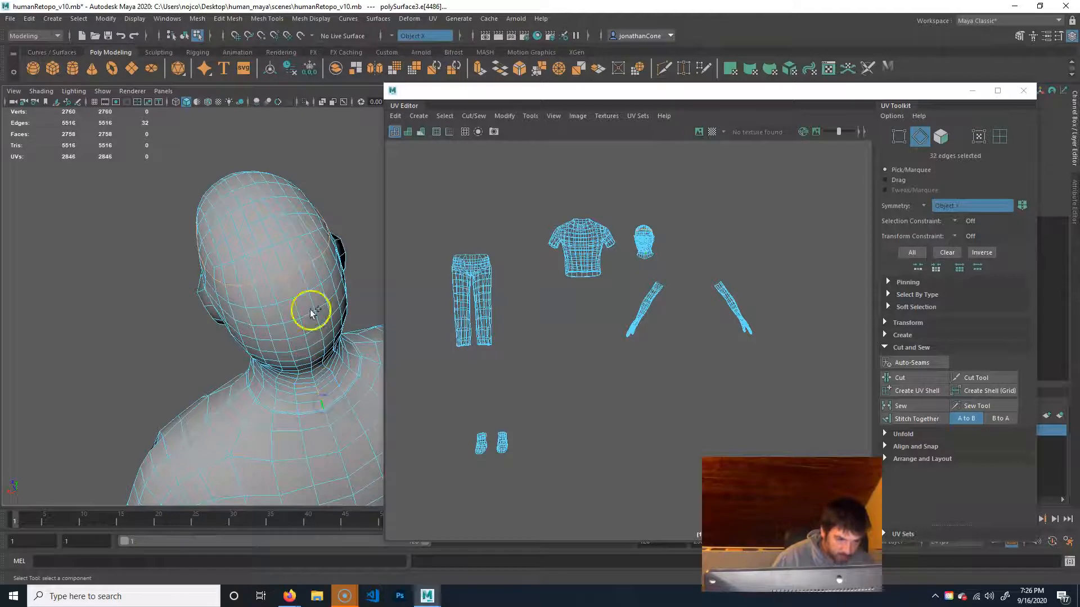
pyautogui.keyDown('alt'); pyautogui.moveTo(309, 309); pyautogui.dragTo(318, 296); pyautogui.keyUp('alt')
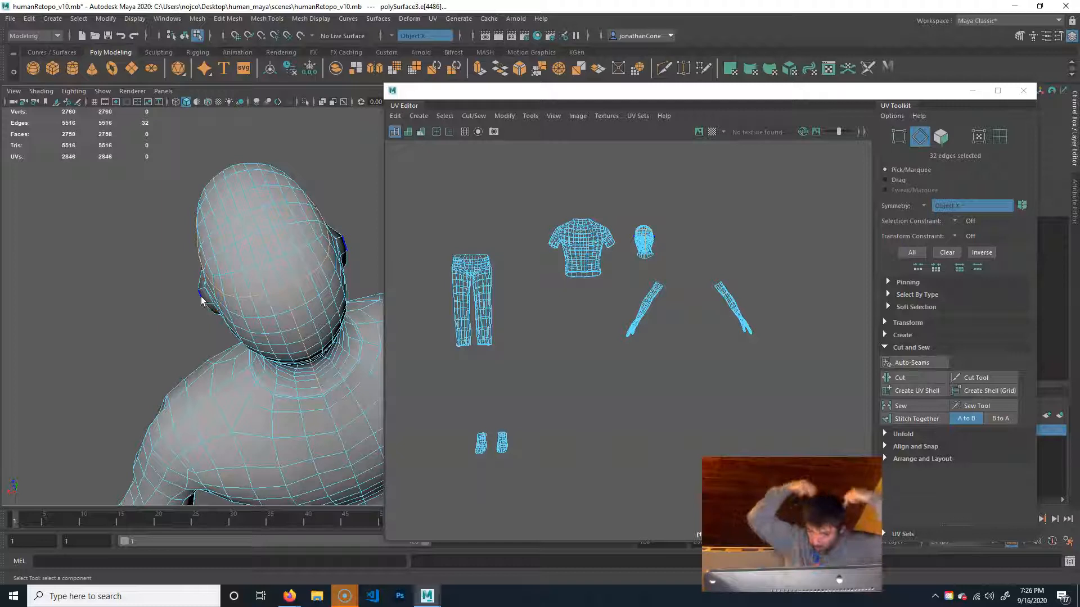
pyautogui.click(182, 268)
pyautogui.click(900, 377)
# Step: Select all UVs of the head shell and unfold them
pyautogui.keyDown('alt'); pyautogui.moveTo(523, 272); pyautogui.dragTo(841, 279, button='right'); pyautogui.keyUp('alt')
pyautogui.keyDown('alt'); pyautogui.moveTo(726, 250); pyautogui.dragTo(504, 315, button='middle'); pyautogui.keyUp('alt')
pyautogui.keyDown('alt'); pyautogui.moveTo(475, 281); pyautogui.dragTo(600, 335, button='right'); pyautogui.keyUp('alt')
pyautogui.rightClick(655, 277)
pyautogui.moveTo(655, 277); pyautogui.dragTo(707, 275, button='right')
pyautogui.moveTo(716, 181); pyautogui.dragTo(579, 393)
pyautogui.doubleClick(636, 298)
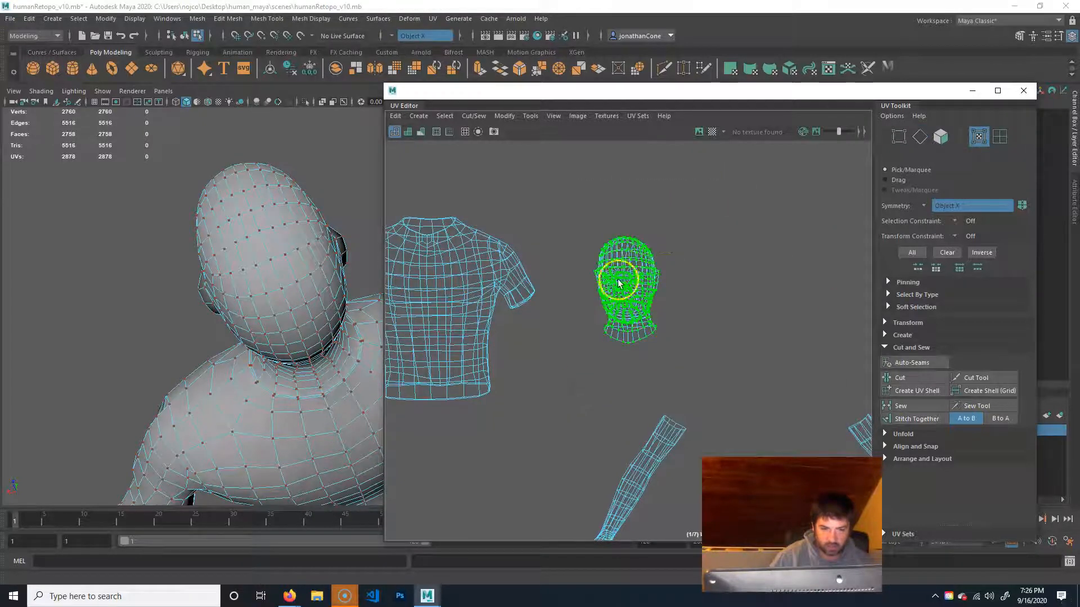
pyautogui.click(924, 433)
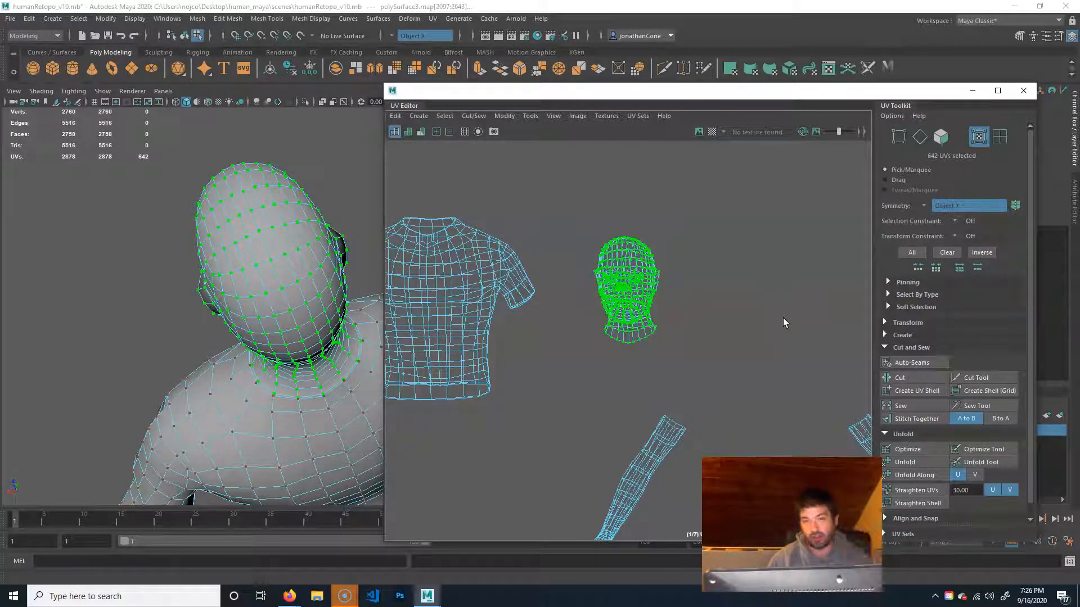
pyautogui.click(915, 462)
pyautogui.click(689, 371)
# Step: Inspect the unfolded head shell with the UV distortion display, then return to the plain wireframe display
pyautogui.keyDown('alt'); pyautogui.moveTo(688, 371); pyautogui.dragTo(911, 306, button='right'); pyautogui.keyUp('alt')
pyautogui.keyDown('alt'); pyautogui.moveTo(662, 309); pyautogui.dragTo(666, 334, button='middle'); pyautogui.keyUp('alt')
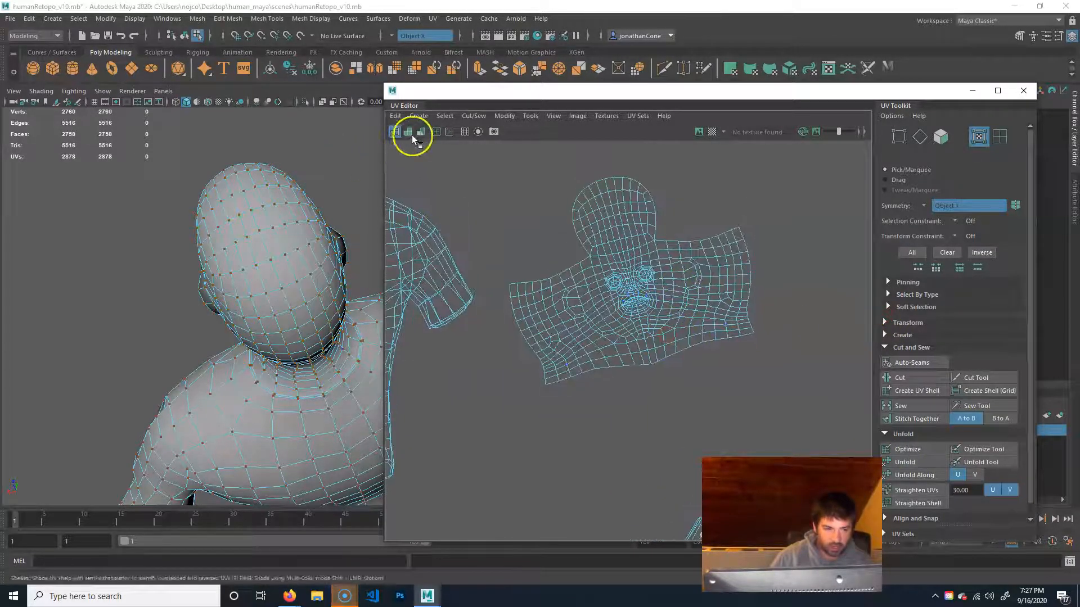
pyautogui.click(420, 131)
pyautogui.keyDown('alt'); pyautogui.moveTo(651, 290); pyautogui.dragTo(743, 320, button='right'); pyautogui.keyUp('alt')
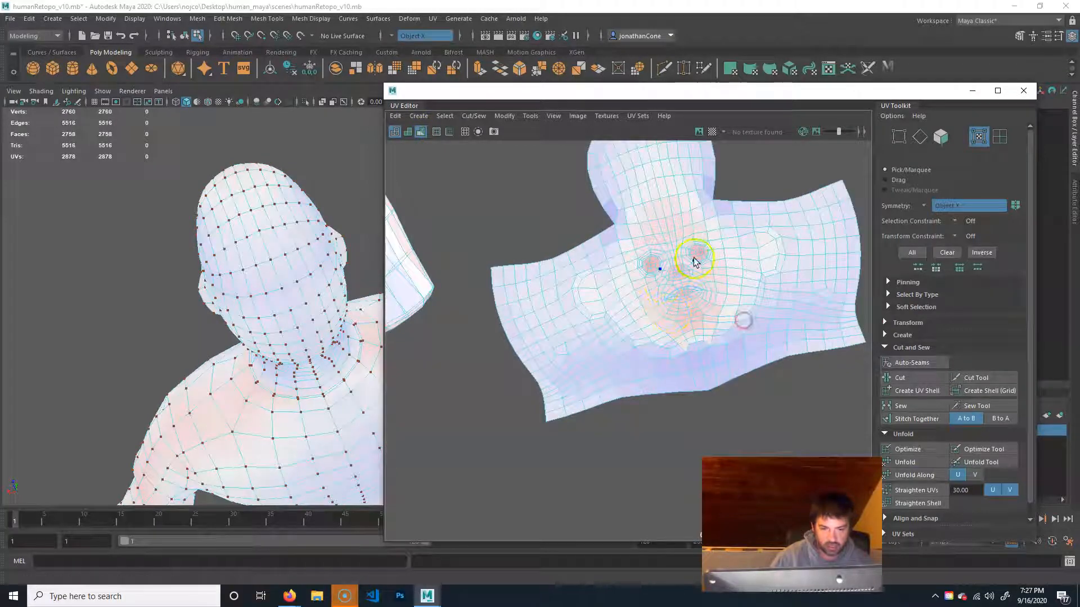
pyautogui.keyDown('alt'); pyautogui.moveTo(703, 303); pyautogui.dragTo(679, 356, button='middle'); pyautogui.keyUp('alt')
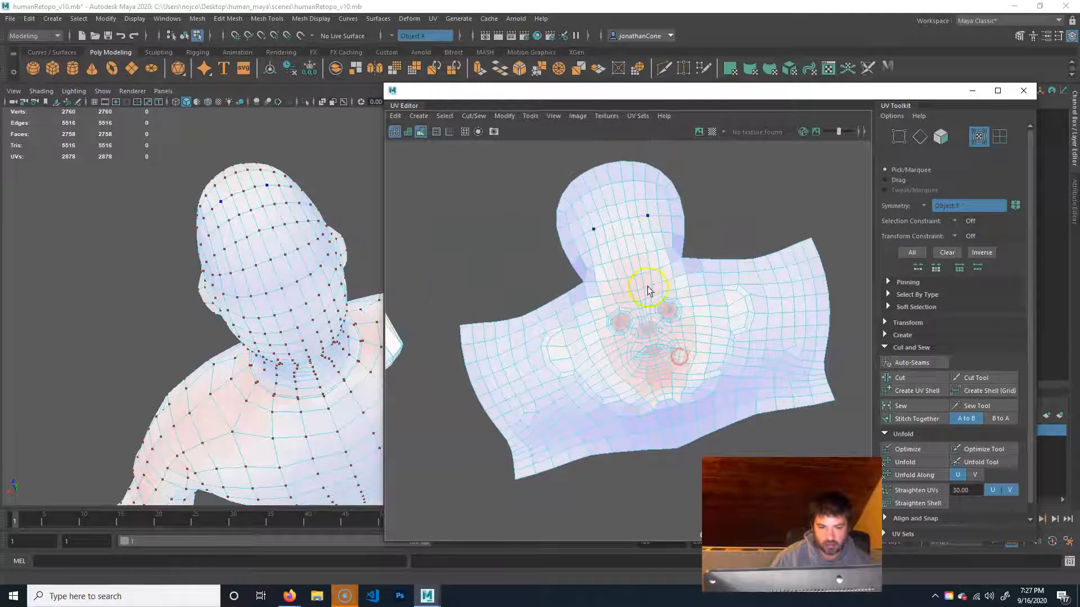
pyautogui.keyDown('alt'); pyautogui.moveTo(252, 326); pyautogui.dragTo(147, 303); pyautogui.keyUp('alt')
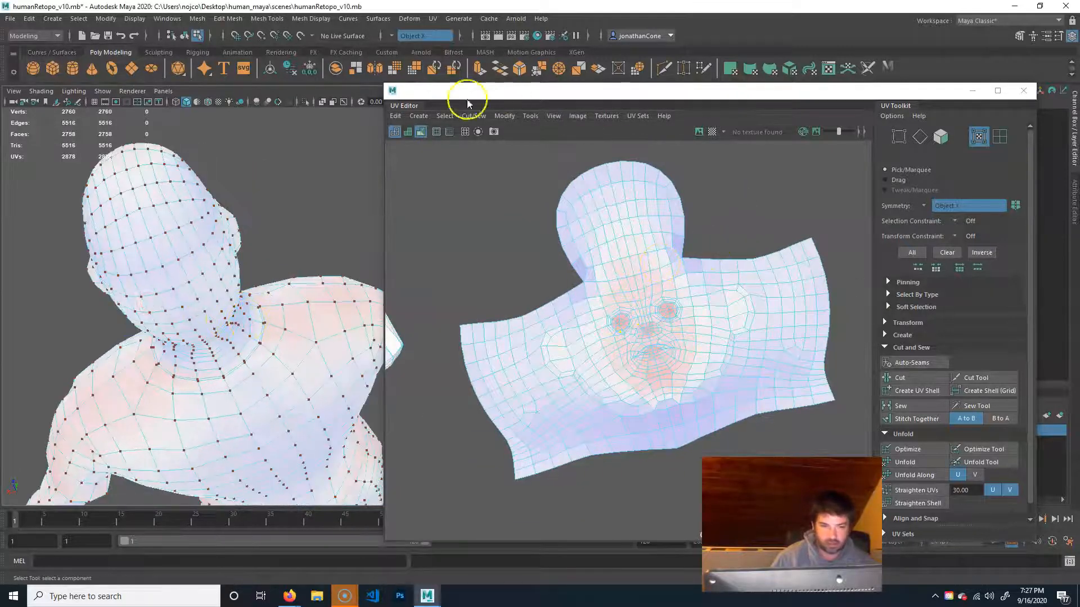
pyautogui.click(394, 133)
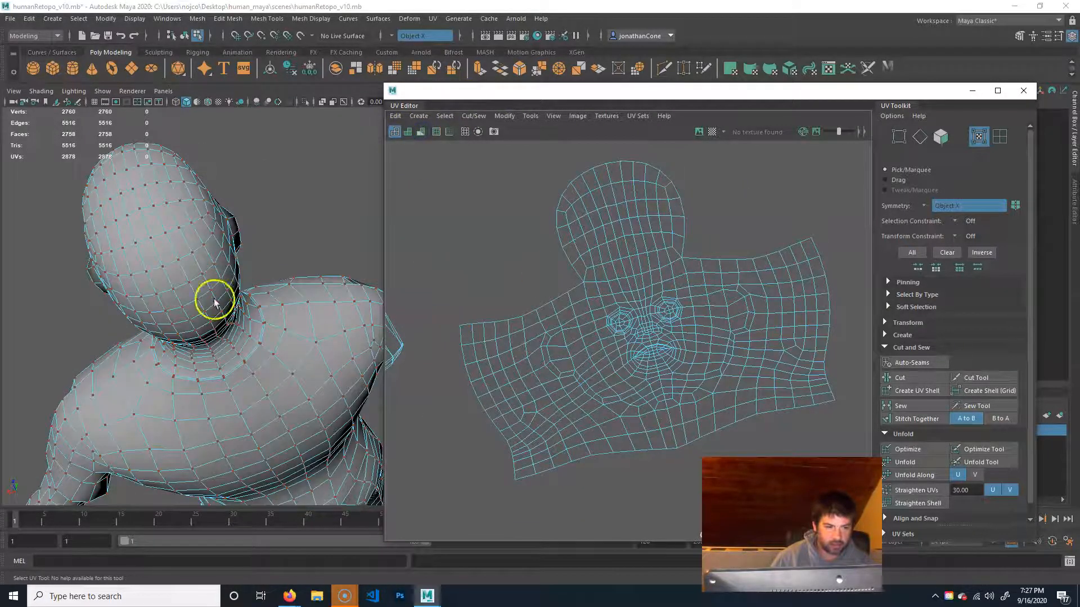
# Step: Examine the shirt's shoulders, sleeves and back on the model to plan its seams
pyautogui.keyDown('alt'); pyautogui.moveTo(212, 301); pyautogui.dragTo(45, 309); pyautogui.keyUp('alt')
pyautogui.keyDown('alt'); pyautogui.moveTo(200, 308); pyautogui.dragTo(145, 260, button='middle'); pyautogui.keyUp('alt')
pyautogui.scroll(-2, 682, 305)
pyautogui.keyDown('alt'); pyautogui.moveTo(598, 352); pyautogui.dragTo(736, 242, button='middle'); pyautogui.keyUp('alt')
pyautogui.scroll(-2, 736, 242)
pyautogui.scroll(-2, 703, 304)
pyautogui.keyDown('alt'); pyautogui.moveTo(701, 325); pyautogui.dragTo(654, 339, button='middle'); pyautogui.keyUp('alt')
pyautogui.keyDown('alt'); pyautogui.moveTo(220, 350); pyautogui.dragTo(218, 359); pyautogui.keyUp('alt')
pyautogui.keyDown('alt'); pyautogui.moveTo(202, 399); pyautogui.dragTo(246, 280, button='middle'); pyautogui.keyUp('alt')
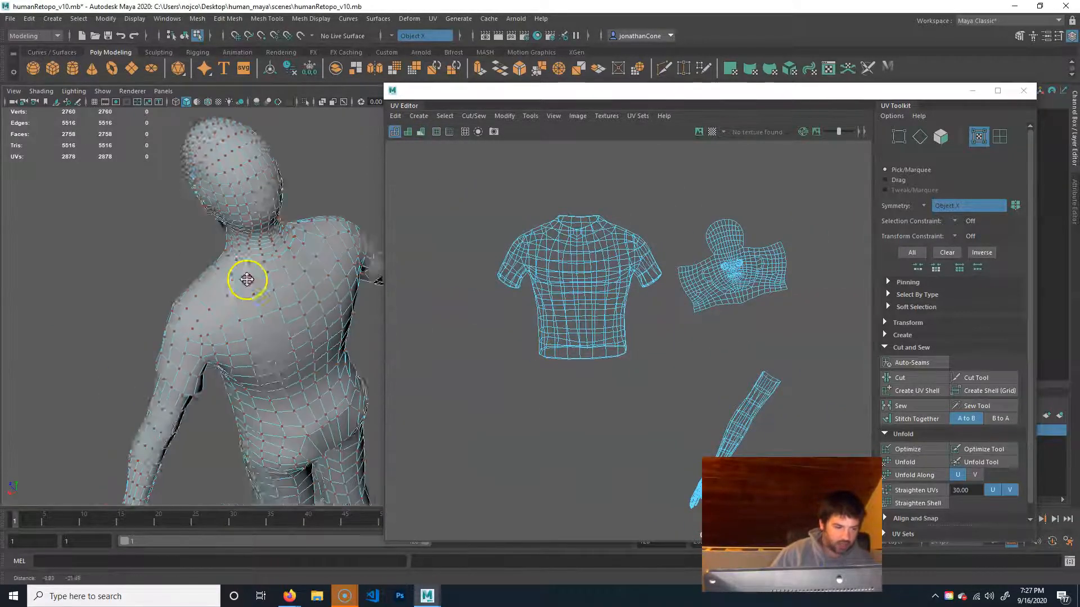
pyautogui.keyDown('alt'); pyautogui.moveTo(71, 343); pyautogui.dragTo(243, 329, button='right'); pyautogui.keyUp('alt')
pyautogui.keyDown('alt'); pyautogui.moveTo(183, 340); pyautogui.dragTo(185, 373); pyautogui.keyUp('alt')
pyautogui.keyDown('alt'); pyautogui.moveTo(186, 373); pyautogui.dragTo(205, 374, button='right'); pyautogui.keyUp('alt')
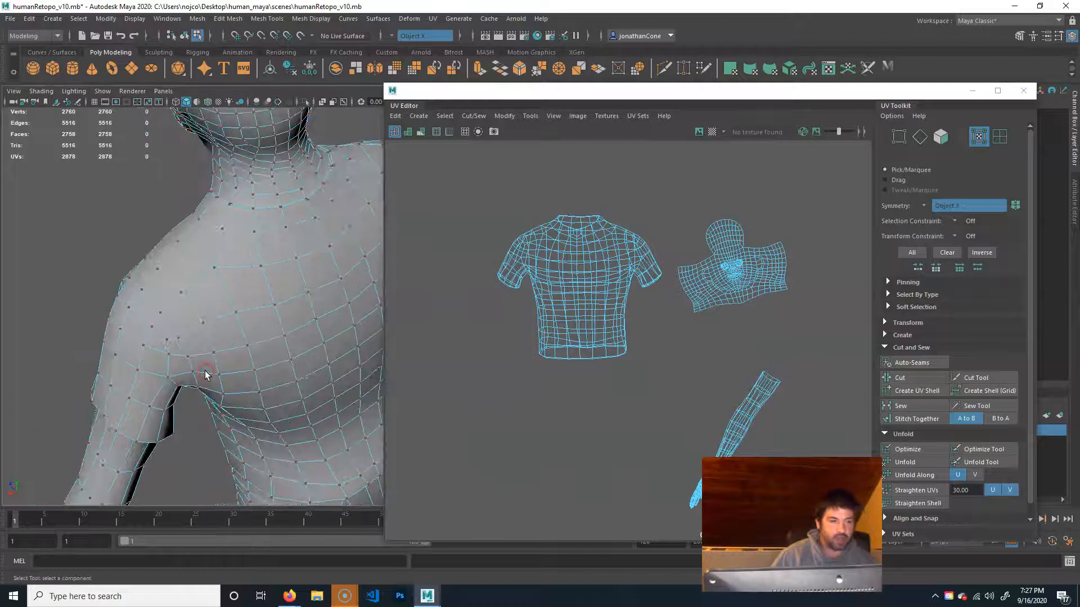
pyautogui.click(289, 267)
pyautogui.click(314, 204)
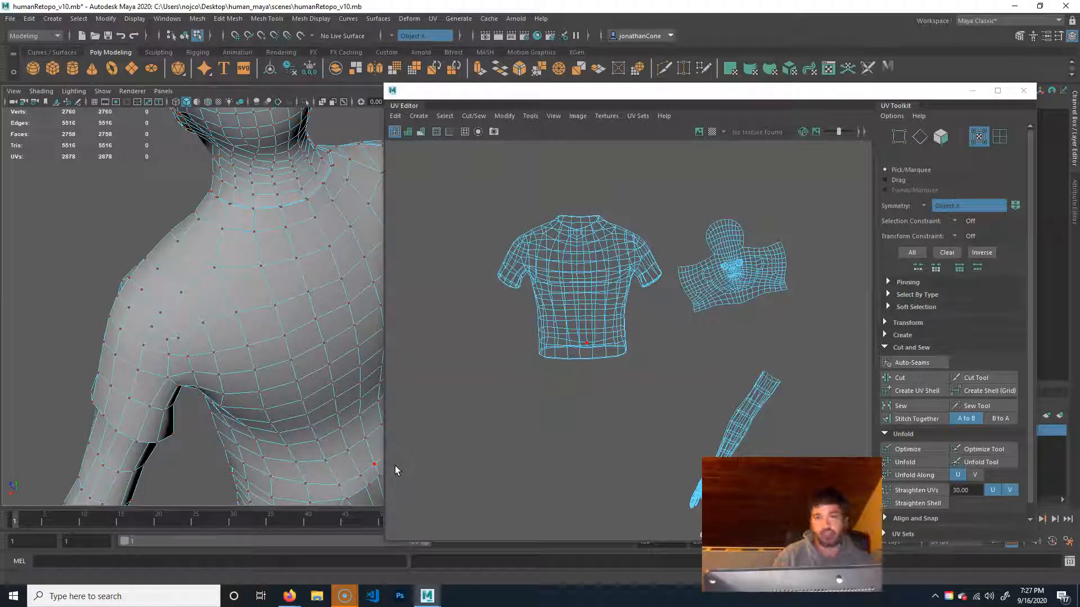
pyautogui.keyDown('alt'); pyautogui.moveTo(198, 390); pyautogui.dragTo(289, 364); pyautogui.keyUp('alt')
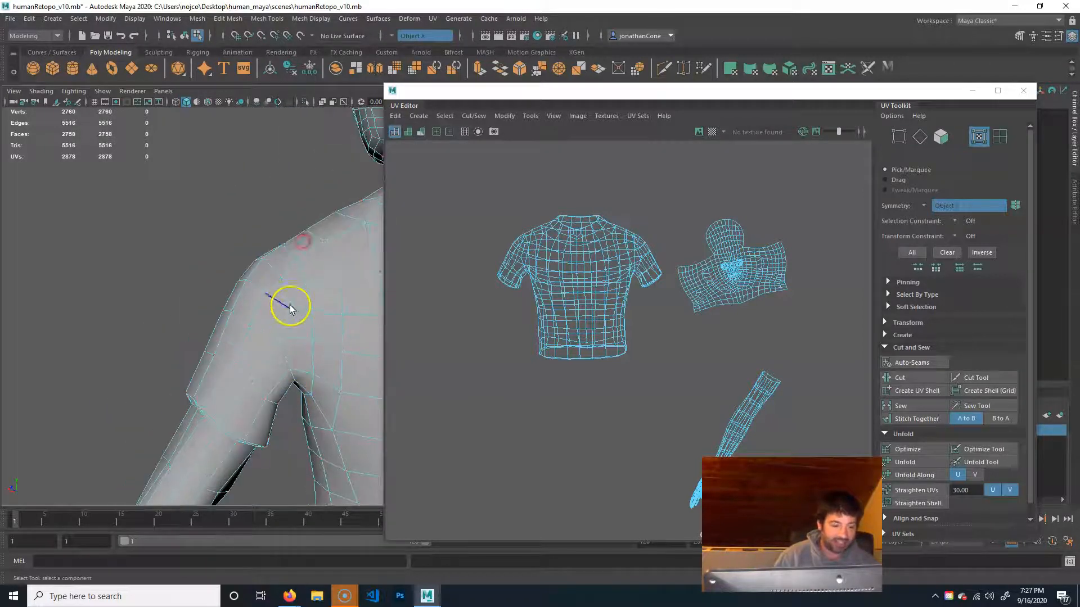
# Step: Select the armhole edges under the armpit, where the shirt sleeve meets the torso
pyautogui.click(320, 299)
pyautogui.keyDown('alt'); pyautogui.moveTo(267, 436); pyautogui.dragTo(260, 282); pyautogui.keyUp('alt')
pyautogui.click(222, 358)
pyautogui.click(289, 360)
pyautogui.click(242, 369)
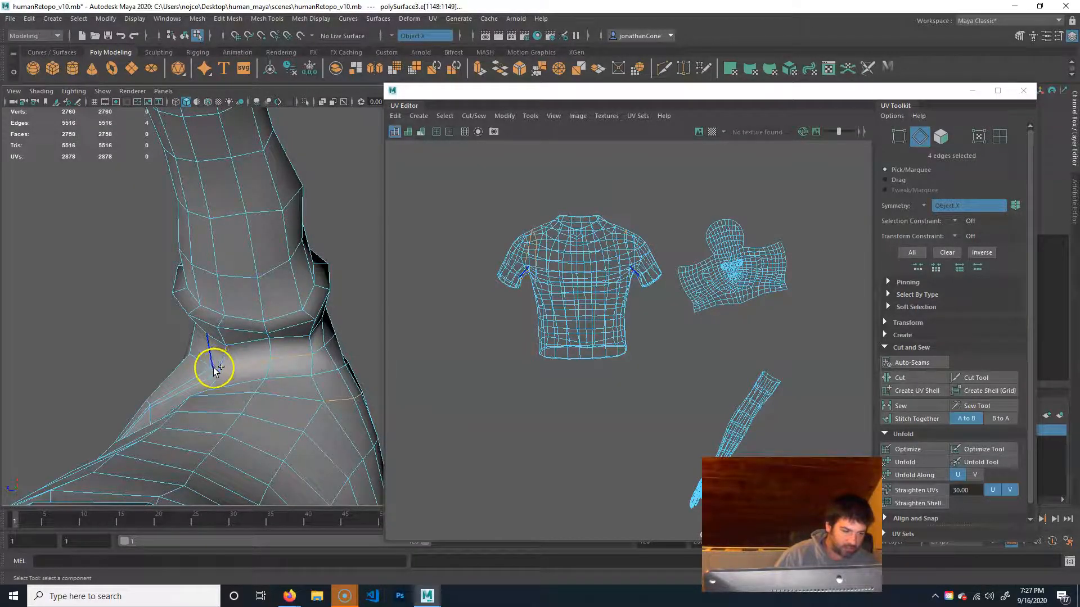
pyautogui.keyDown('alt'); pyautogui.moveTo(216, 371); pyautogui.dragTo(365, 384); pyautogui.keyUp('alt')
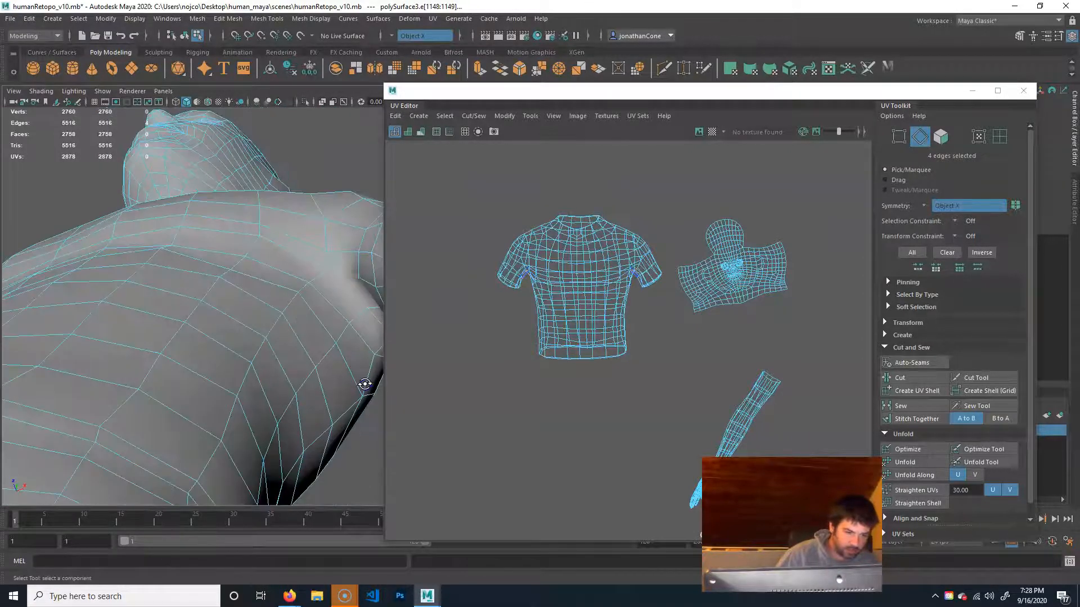
# Step: Extend the armhole edge selection around the shoulder, over its top and down the other side toward the armpit
pyautogui.click(330, 260)
pyautogui.moveTo(377, 281)
pyautogui.keyDown('alt'); pyautogui.mouseDown()
pyautogui.moveTo(306, 357)
pyautogui.moveTo(212, 309)
pyautogui.moveTo(264, 322)
pyautogui.moveTo(273, 360)
pyautogui.moveTo(65, 433)
pyautogui.mouseUp(); pyautogui.keyUp('alt')
pyautogui.click(274, 365)
pyautogui.keyDown('alt'); pyautogui.moveTo(122, 407); pyautogui.dragTo(53, 397); pyautogui.keyUp('alt')
pyautogui.keyDown('alt'); pyautogui.moveTo(194, 381); pyautogui.dragTo(177, 407, button='middle'); pyautogui.keyUp('alt')
pyautogui.click(168, 230)
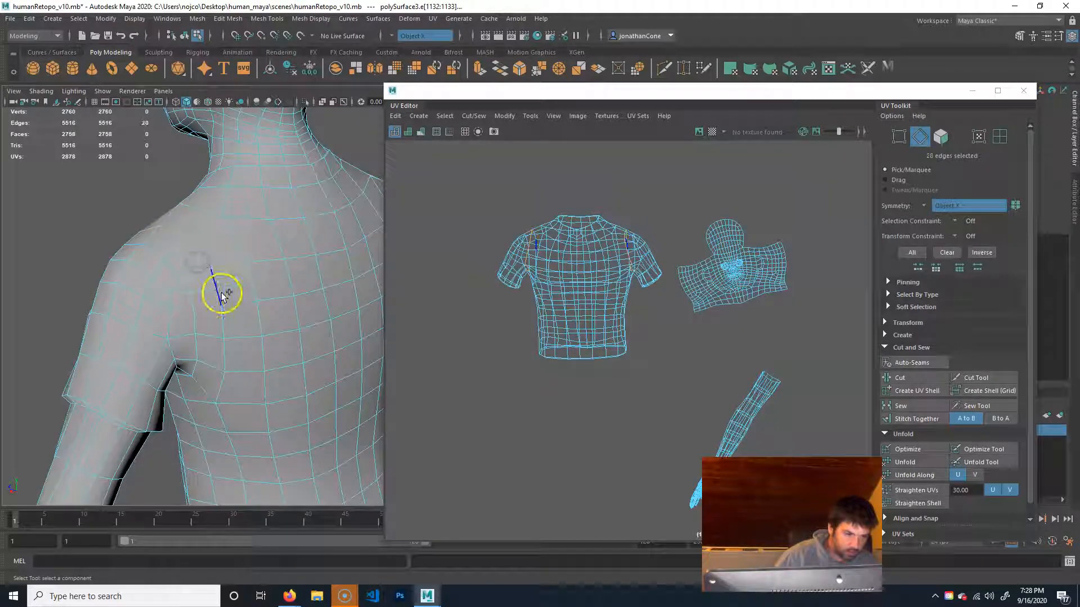
pyautogui.keyDown('shift'); pyautogui.click(219, 395); pyautogui.keyUp('shift')
# Step: Deselect the stray edge, complete the armhole loops behind the armpits, and cut the UVs to separate both sleeves
pyautogui.keyDown('alt'); pyautogui.moveTo(194, 419); pyautogui.dragTo(209, 360); pyautogui.keyUp('alt')
pyautogui.keyDown('alt'); pyautogui.moveTo(197, 450); pyautogui.dragTo(217, 337, button='middle'); pyautogui.keyUp('alt')
pyautogui.keyDown('alt'); pyautogui.moveTo(210, 433); pyautogui.dragTo(231, 390); pyautogui.keyUp('alt')
pyautogui.keyDown('alt'); pyautogui.moveTo(228, 216); pyautogui.dragTo(251, 397, button='middle'); pyautogui.keyUp('alt')
pyautogui.keyDown('alt'); pyautogui.moveTo(251, 397); pyautogui.dragTo(249, 315); pyautogui.keyUp('alt')
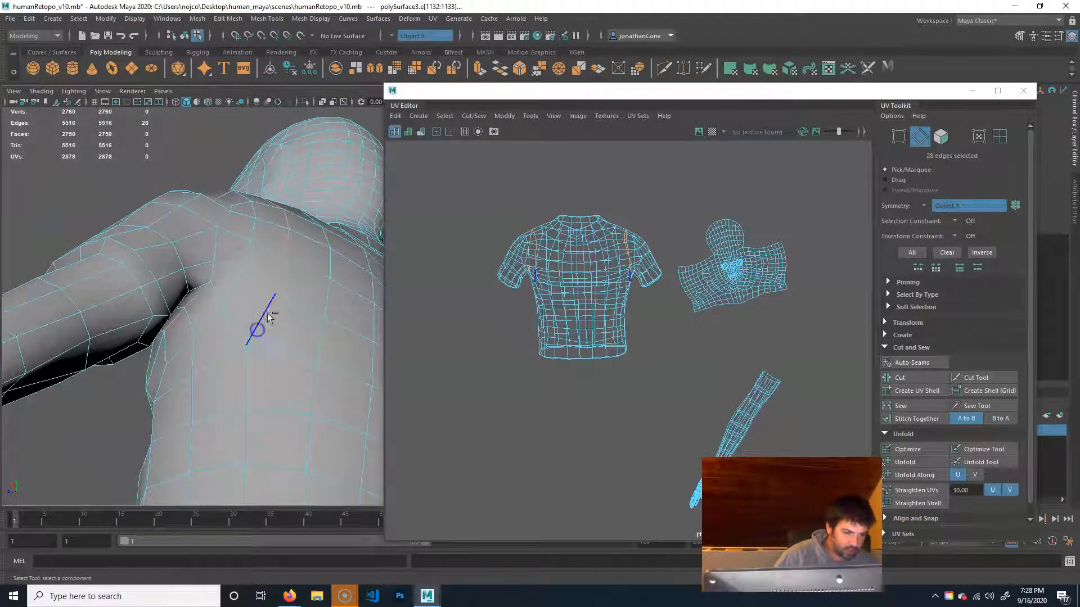
pyautogui.keyDown('ctrl'); pyautogui.click(275, 299); pyautogui.keyUp('ctrl')
pyautogui.keyDown('alt'); pyautogui.moveTo(275, 300); pyautogui.dragTo(188, 356); pyautogui.keyUp('alt')
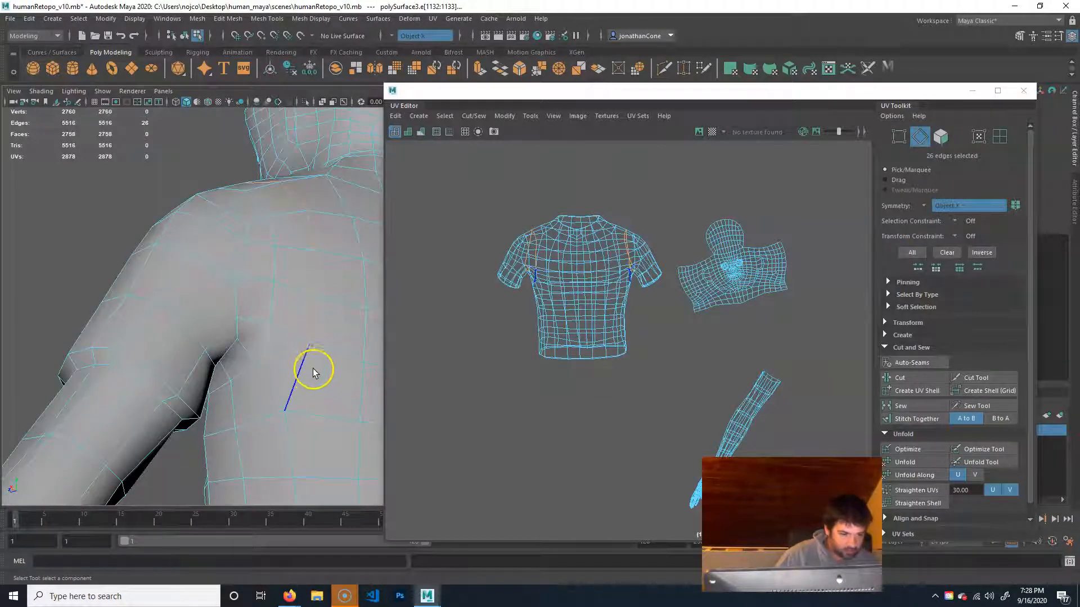
pyautogui.keyDown('alt'); pyautogui.moveTo(292, 385); pyautogui.dragTo(261, 422); pyautogui.keyUp('alt')
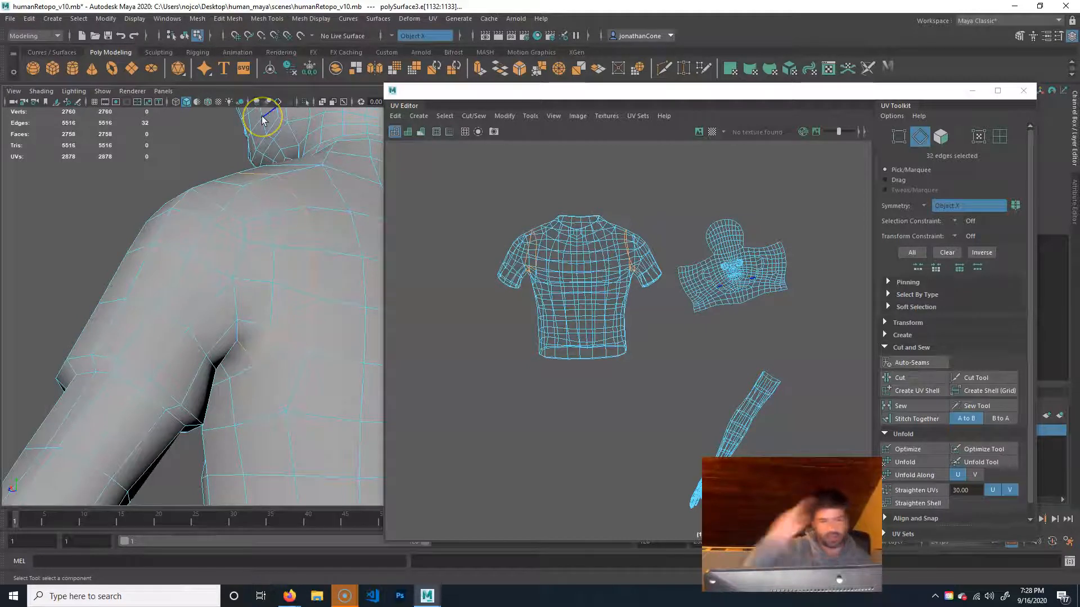
pyautogui.keyDown('alt'); pyautogui.moveTo(316, 270); pyautogui.dragTo(59, 280, button='right'); pyautogui.keyUp('alt')
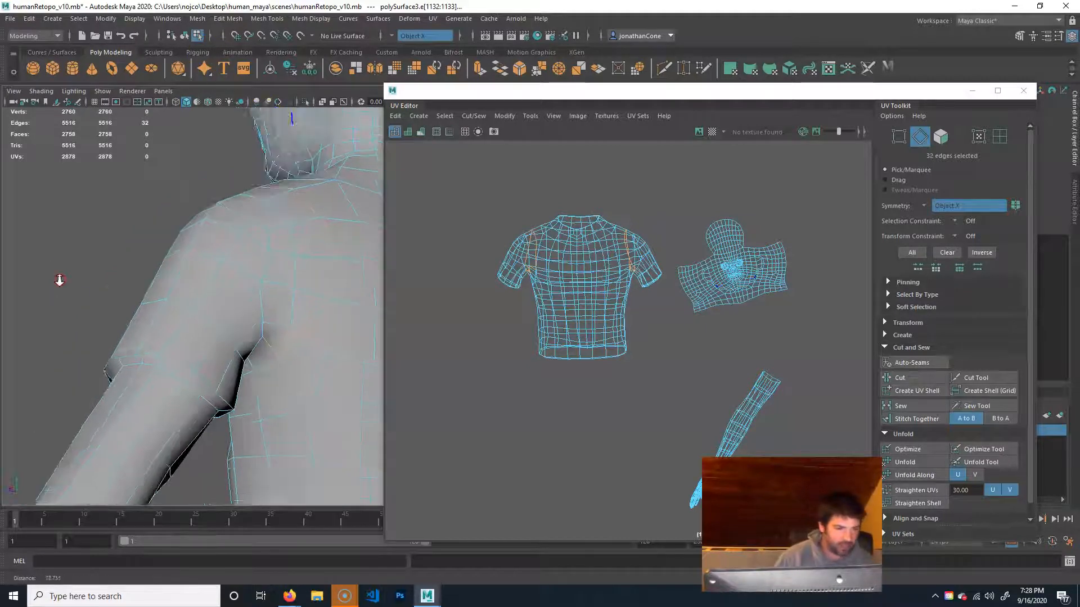
pyautogui.keyDown('alt'); pyautogui.moveTo(290, 295); pyautogui.dragTo(179, 271, button='middle'); pyautogui.keyUp('alt')
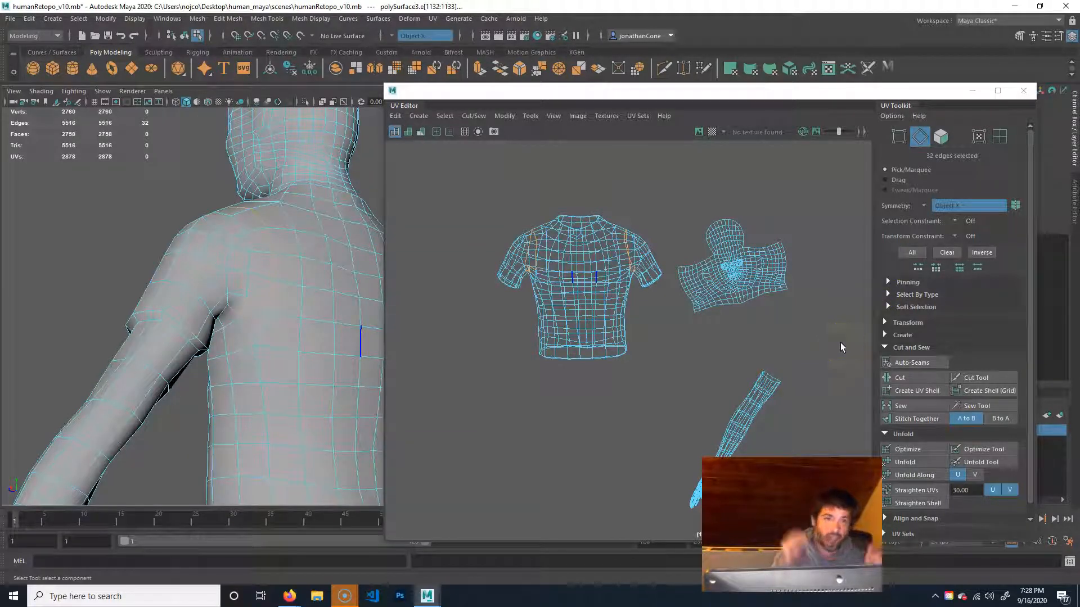
pyautogui.click(936, 380)
# Step: Select both sleeve UV shells and move them below the shirt body into empty UV space
pyautogui.click(999, 137)
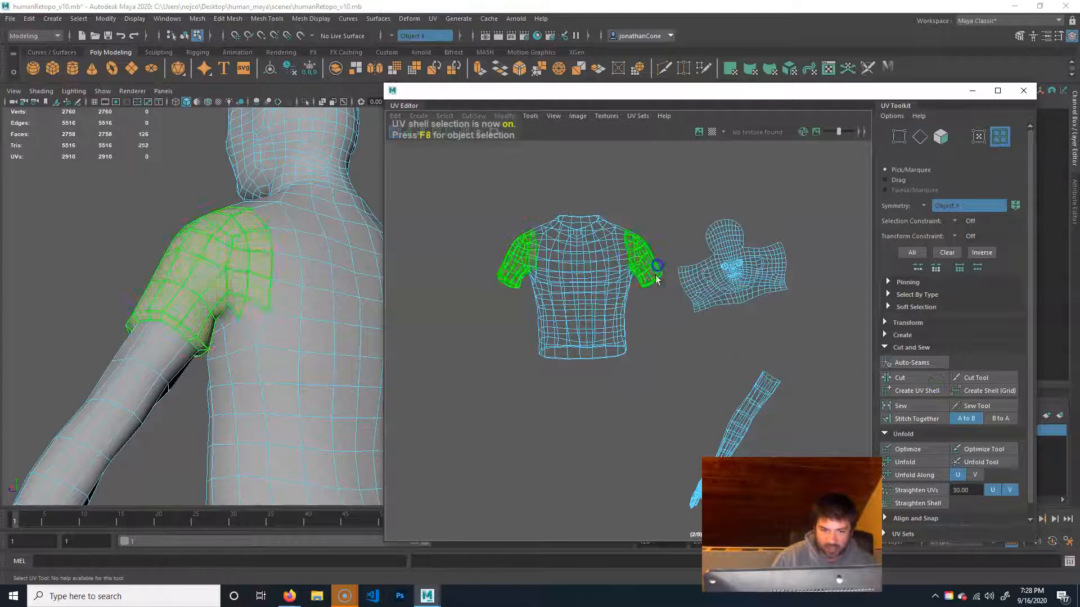
pyautogui.moveTo(579, 257); pyautogui.dragTo(506, 482)
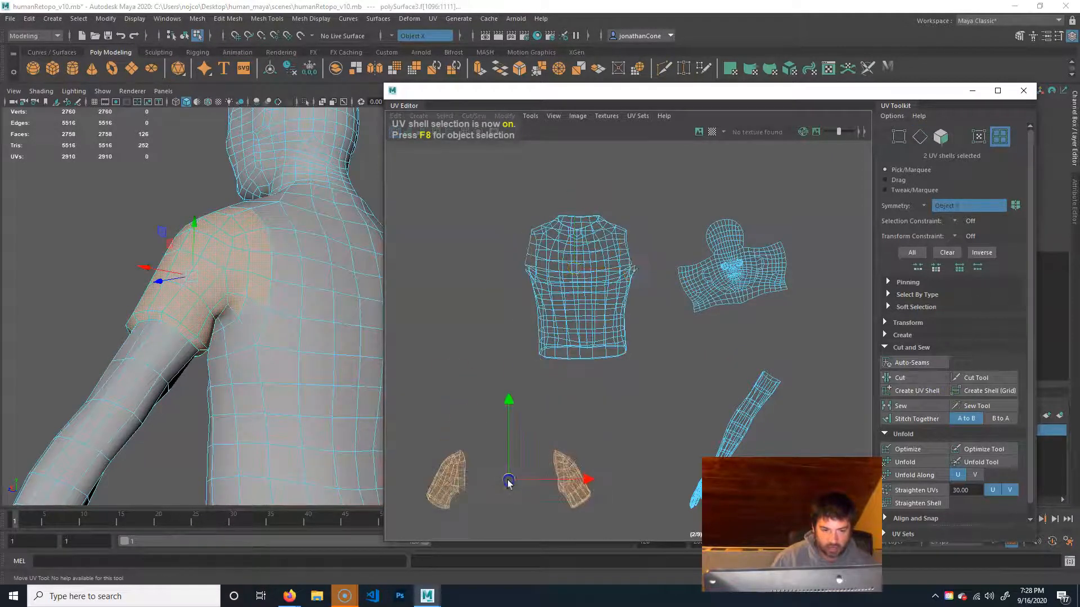
pyautogui.keyDown('alt'); pyautogui.moveTo(615, 381); pyautogui.dragTo(671, 256, button='middle'); pyautogui.keyUp('alt')
pyautogui.keyDown('alt'); pyautogui.moveTo(245, 321); pyautogui.dragTo(258, 366); pyautogui.keyUp('alt')
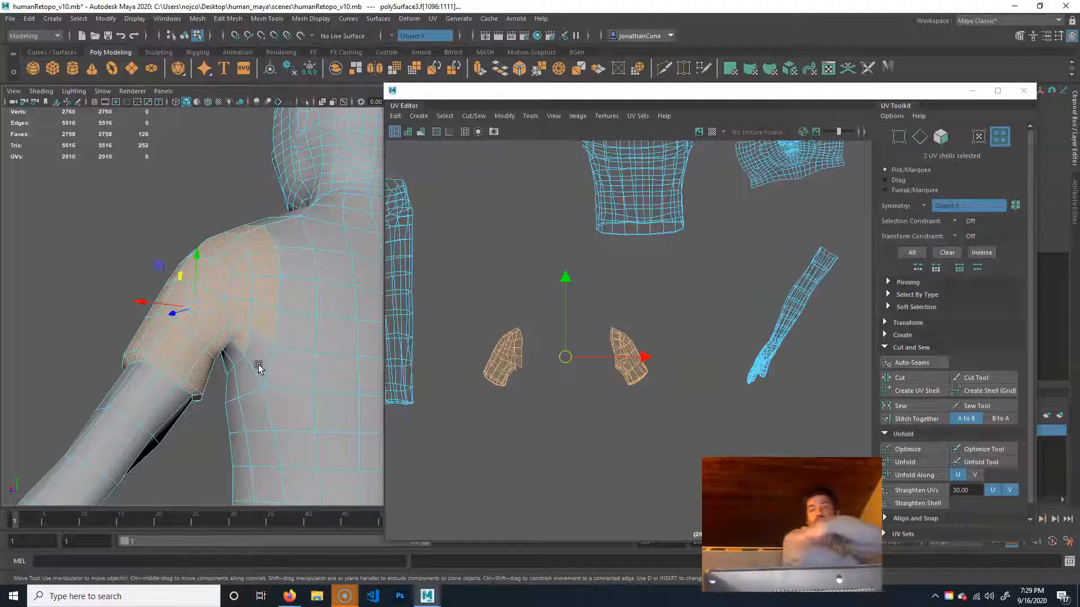
# Step: Select the underarm edges of the sleeve from the armpit to the cuff and cut the UVs along them
pyautogui.keyDown('alt'); pyautogui.moveTo(193, 410); pyautogui.dragTo(148, 360, button='right'); pyautogui.keyUp('alt')
pyautogui.keyDown('alt'); pyautogui.moveTo(169, 355); pyautogui.dragTo(237, 353); pyautogui.keyUp('alt')
pyautogui.moveTo(277, 301); pyautogui.dragTo(270, 262, button='right')
pyautogui.click(280, 309)
pyautogui.keyDown('alt'); pyautogui.moveTo(158, 324); pyautogui.dragTo(288, 314); pyautogui.keyUp('alt')
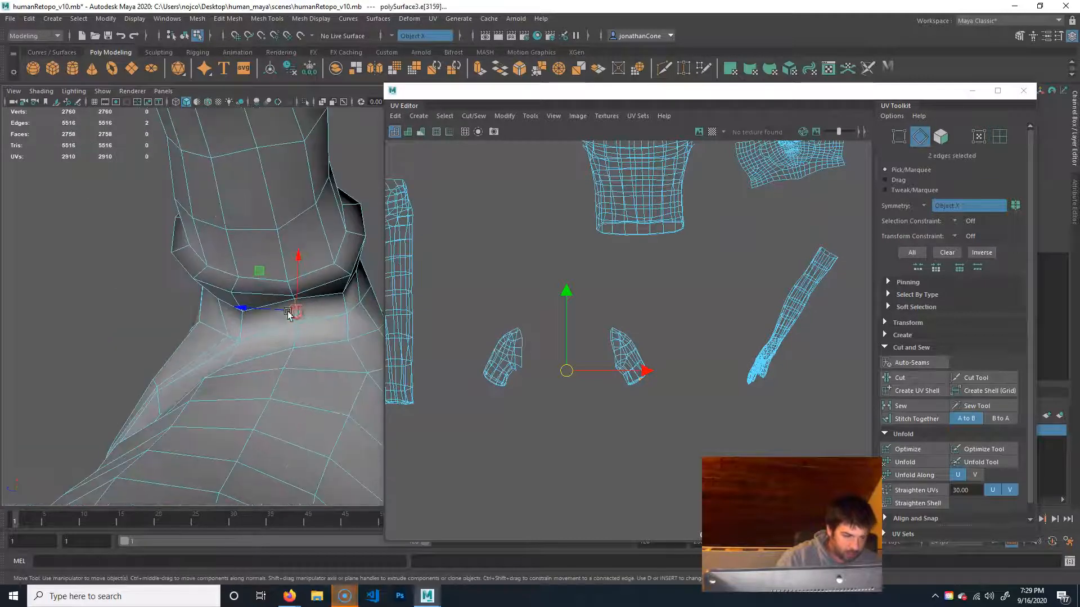
pyautogui.press('q')
pyautogui.click(288, 286)
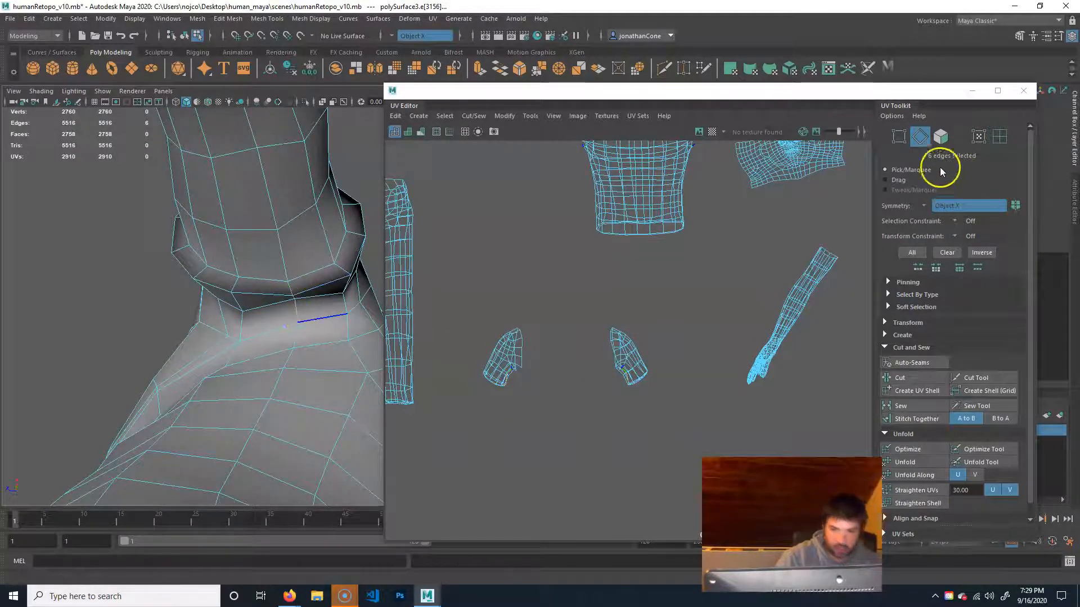
pyautogui.click(923, 378)
# Step: Select all UVs of both sleeve shells and unfold them
pyautogui.moveTo(622, 363); pyautogui.dragTo(669, 352, button='right')
pyautogui.moveTo(690, 291); pyautogui.dragTo(616, 385)
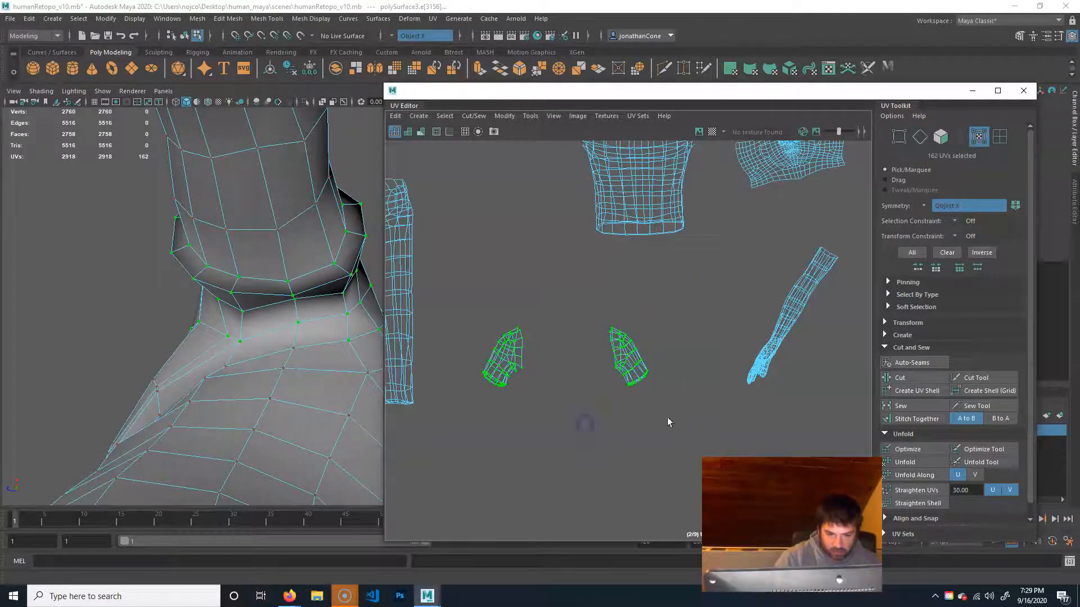
pyautogui.click(919, 465)
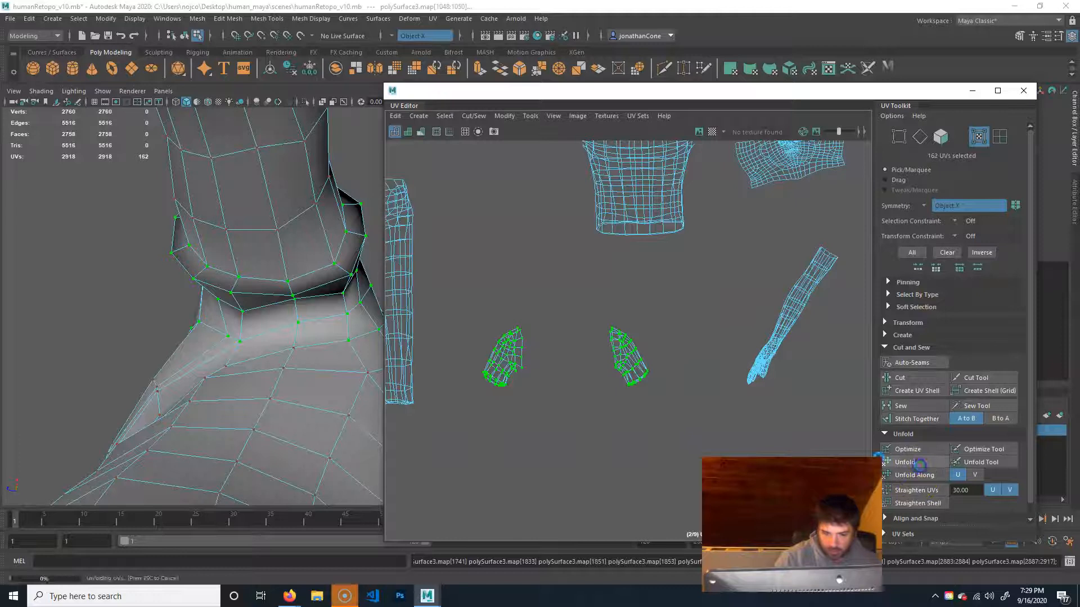
pyautogui.click(531, 304)
# Step: Select the vertical line of edges down the side of the shirt from the armpit to the hem
pyautogui.keyDown('alt'); pyautogui.moveTo(110, 365); pyautogui.dragTo(189, 406); pyautogui.keyUp('alt')
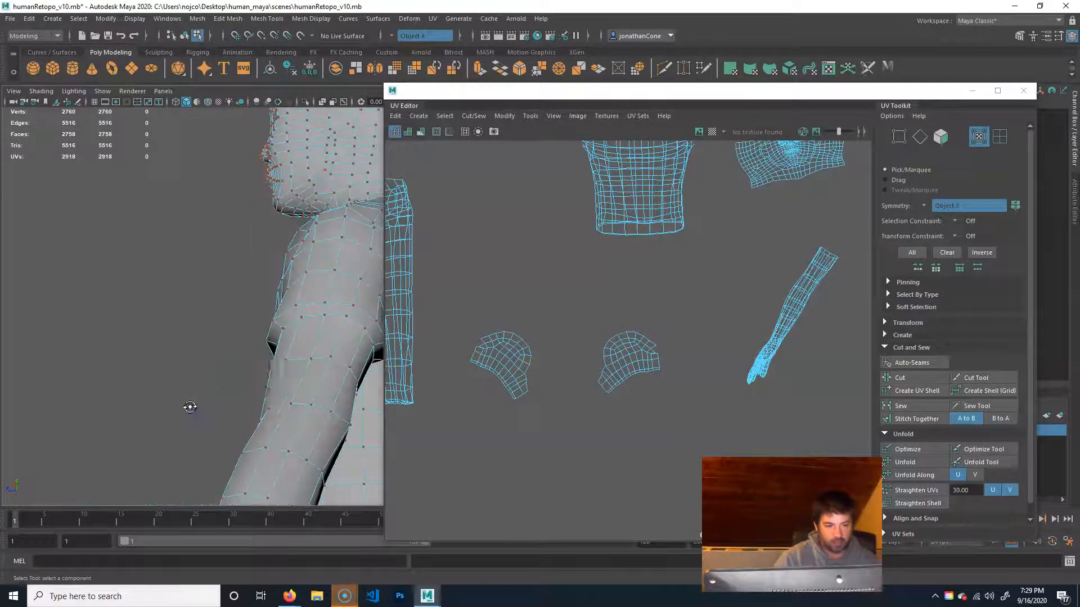
pyautogui.keyDown('alt'); pyautogui.moveTo(265, 371); pyautogui.dragTo(7, 327); pyautogui.keyUp('alt')
pyautogui.keyDown('alt'); pyautogui.moveTo(75, 338); pyautogui.dragTo(253, 308); pyautogui.keyUp('alt')
pyautogui.keyDown('alt'); pyautogui.moveTo(253, 308); pyautogui.dragTo(251, 303, button='middle'); pyautogui.keyUp('alt')
pyautogui.keyDown('alt'); pyautogui.moveTo(251, 303); pyautogui.dragTo(209, 314); pyautogui.keyUp('alt')
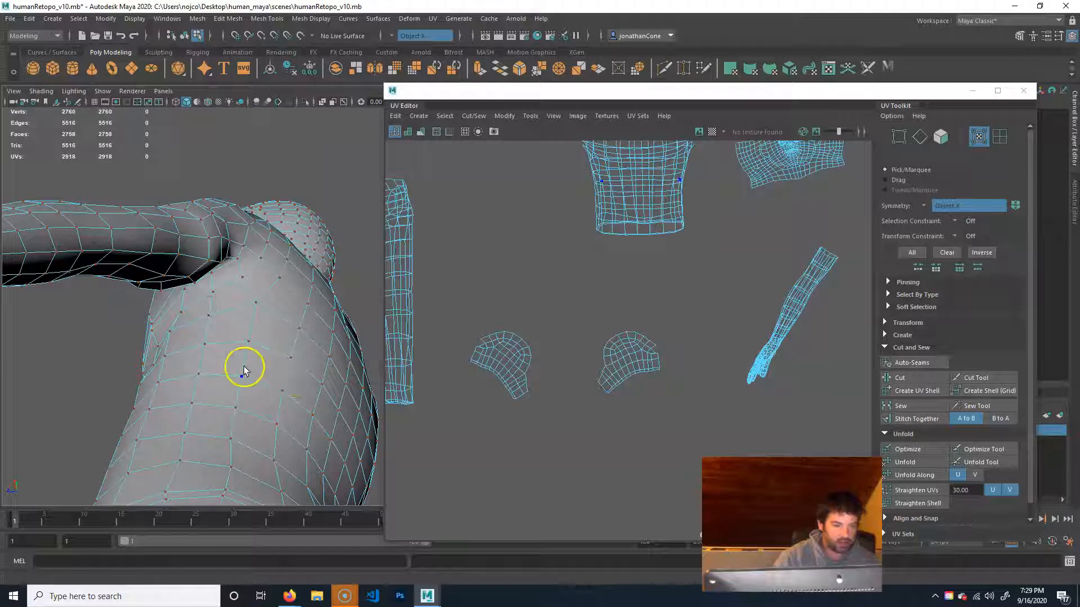
pyautogui.keyDown('alt'); pyautogui.moveTo(244, 371); pyautogui.dragTo(254, 296); pyautogui.keyUp('alt')
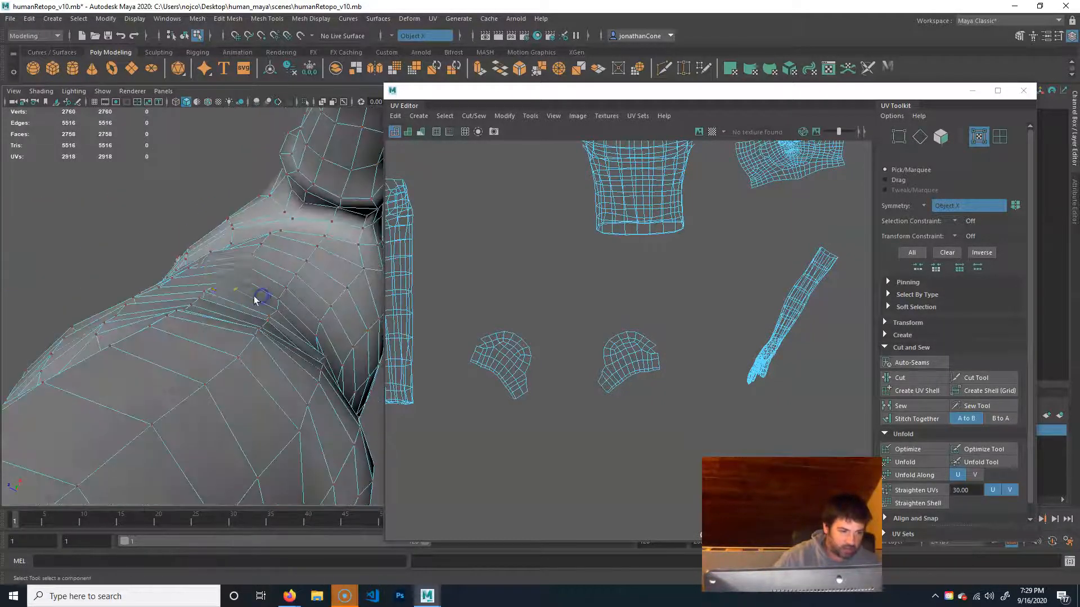
pyautogui.press('F10')
pyautogui.click(328, 230)
pyautogui.keyDown('alt'); pyautogui.moveTo(377, 283); pyautogui.dragTo(416, 262); pyautogui.keyUp('alt')
pyautogui.keyDown('alt'); pyautogui.moveTo(242, 273); pyautogui.dragTo(266, 265); pyautogui.keyUp('alt')
pyautogui.keyDown('alt'); pyautogui.moveTo(215, 345); pyautogui.dragTo(266, 308); pyautogui.keyUp('alt')
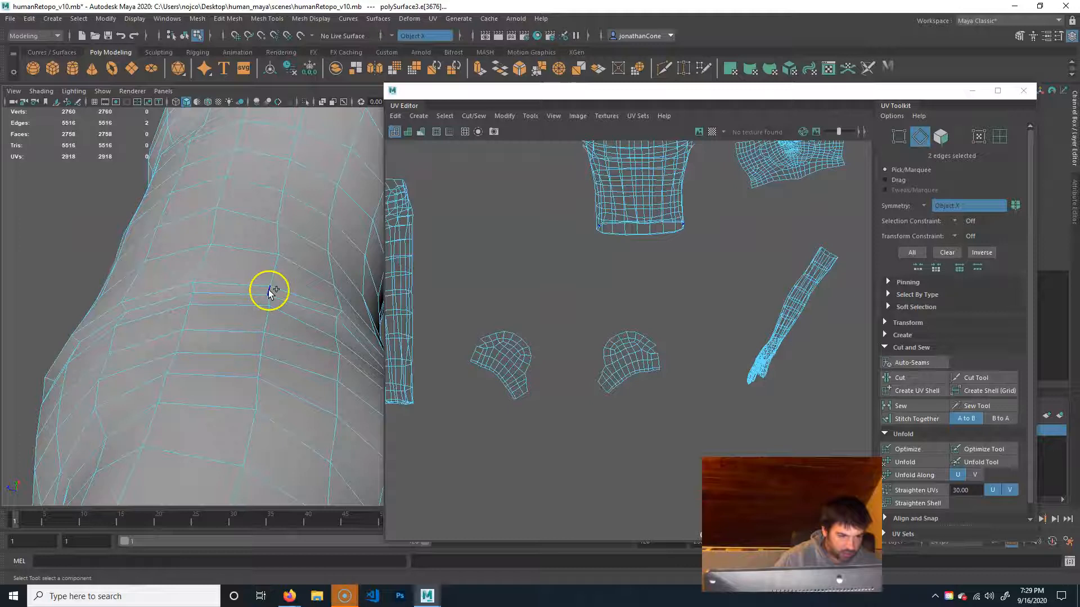
pyautogui.keyDown('alt'); pyautogui.moveTo(326, 362); pyautogui.dragTo(203, 313); pyautogui.keyUp('alt')
pyautogui.keyDown('alt'); pyautogui.moveTo(191, 274); pyautogui.dragTo(219, 385); pyautogui.keyUp('alt')
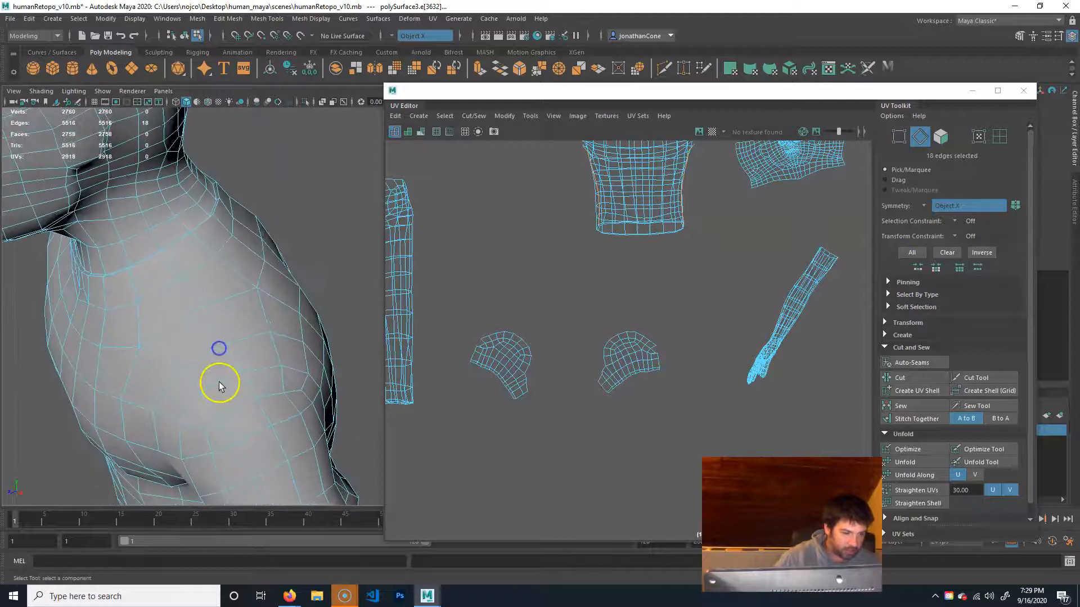
# Step: Add the shoulder edges from the collar to the armhole to the selection and cut the shirt body into front and back
pyautogui.keyDown('alt'); pyautogui.moveTo(139, 272); pyautogui.dragTo(205, 269); pyautogui.keyUp('alt')
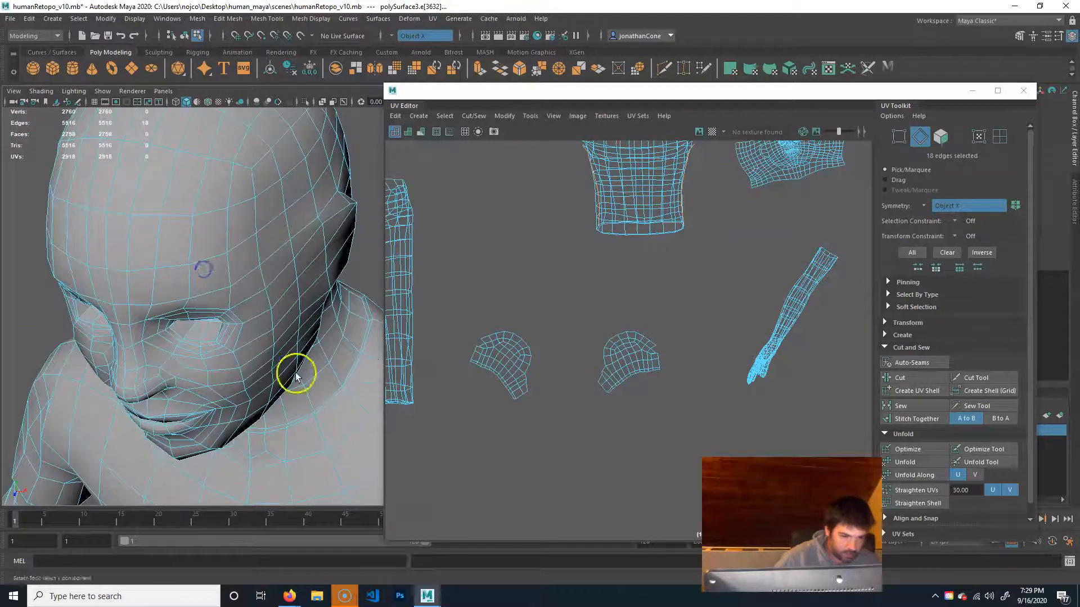
pyautogui.keyDown('alt'); pyautogui.moveTo(297, 375); pyautogui.dragTo(319, 318, button='right'); pyautogui.keyUp('alt')
pyautogui.keyDown('alt'); pyautogui.moveTo(318, 319); pyautogui.dragTo(291, 290, button='middle'); pyautogui.keyUp('alt')
pyautogui.keyDown('alt'); pyautogui.moveTo(290, 290); pyautogui.dragTo(282, 291); pyautogui.keyUp('alt')
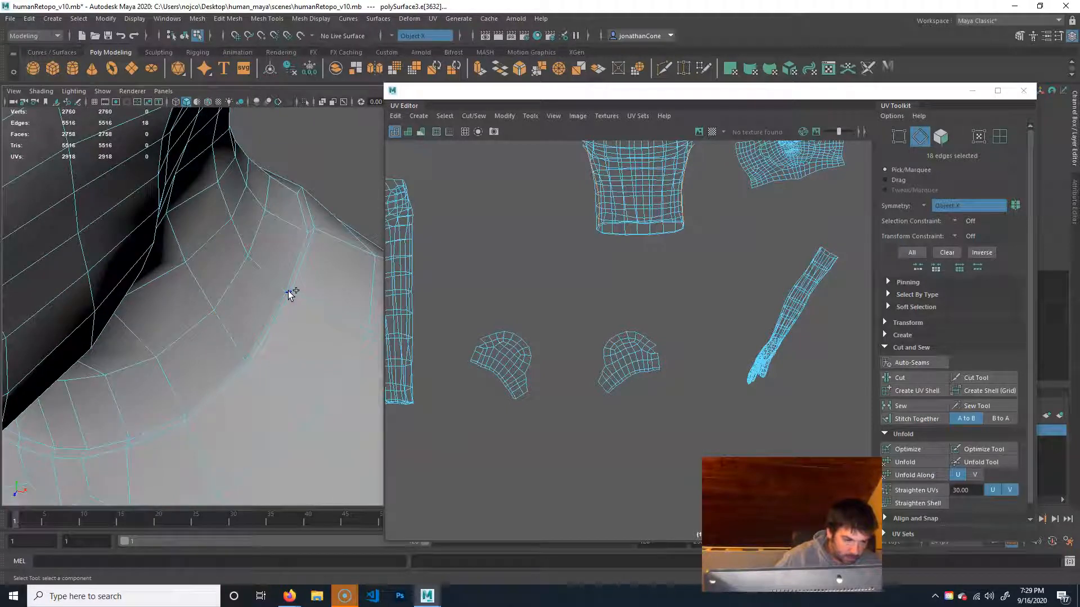
pyautogui.keyDown('alt'); pyautogui.moveTo(296, 363); pyautogui.dragTo(130, 322, button='middle'); pyautogui.keyUp('alt')
pyautogui.keyDown('alt'); pyautogui.moveTo(130, 323); pyautogui.dragTo(241, 371, button='right'); pyautogui.keyUp('alt')
pyautogui.keyDown('alt'); pyautogui.moveTo(241, 371); pyautogui.dragTo(210, 359); pyautogui.keyUp('alt')
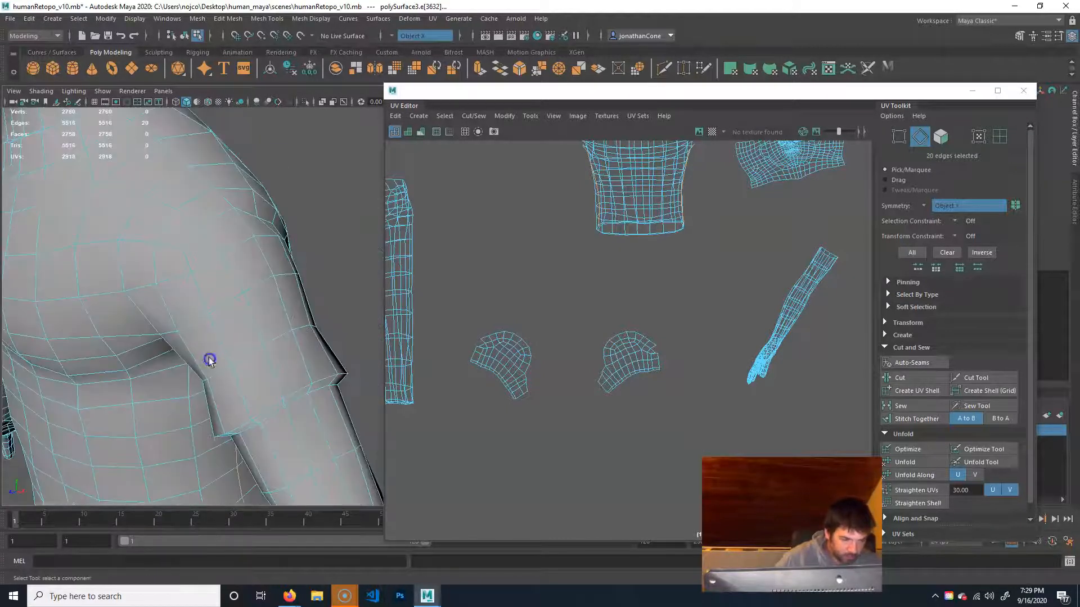
pyautogui.keyDown('alt'); pyautogui.moveTo(209, 360); pyautogui.dragTo(256, 330, button='middle'); pyautogui.keyUp('alt')
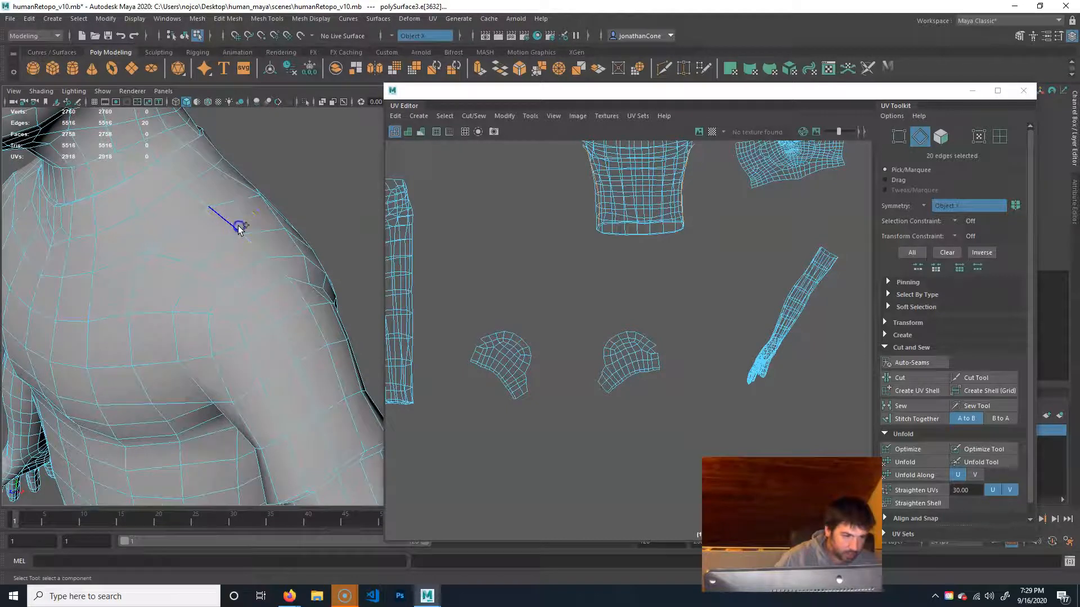
pyautogui.keyDown('alt'); pyautogui.moveTo(243, 321); pyautogui.dragTo(246, 347); pyautogui.keyUp('alt')
pyautogui.keyDown('alt'); pyautogui.moveTo(264, 275); pyautogui.dragTo(206, 361, button='right'); pyautogui.keyUp('alt')
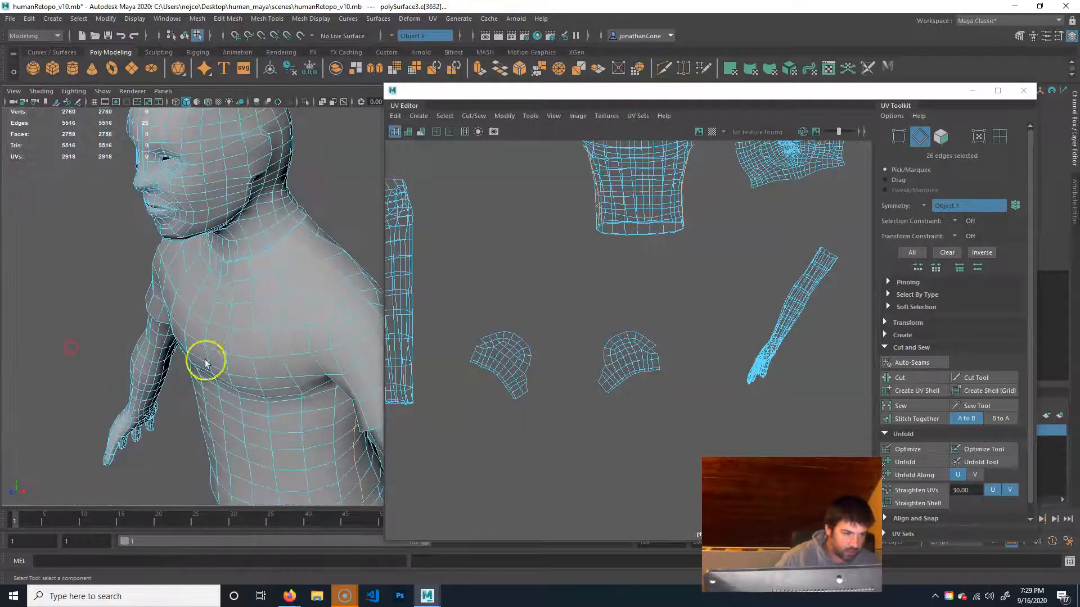
pyautogui.keyDown('alt'); pyautogui.moveTo(268, 338); pyautogui.dragTo(197, 250, button='middle'); pyautogui.keyUp('alt')
pyautogui.keyDown('alt'); pyautogui.moveTo(197, 249); pyautogui.dragTo(249, 246); pyautogui.keyUp('alt')
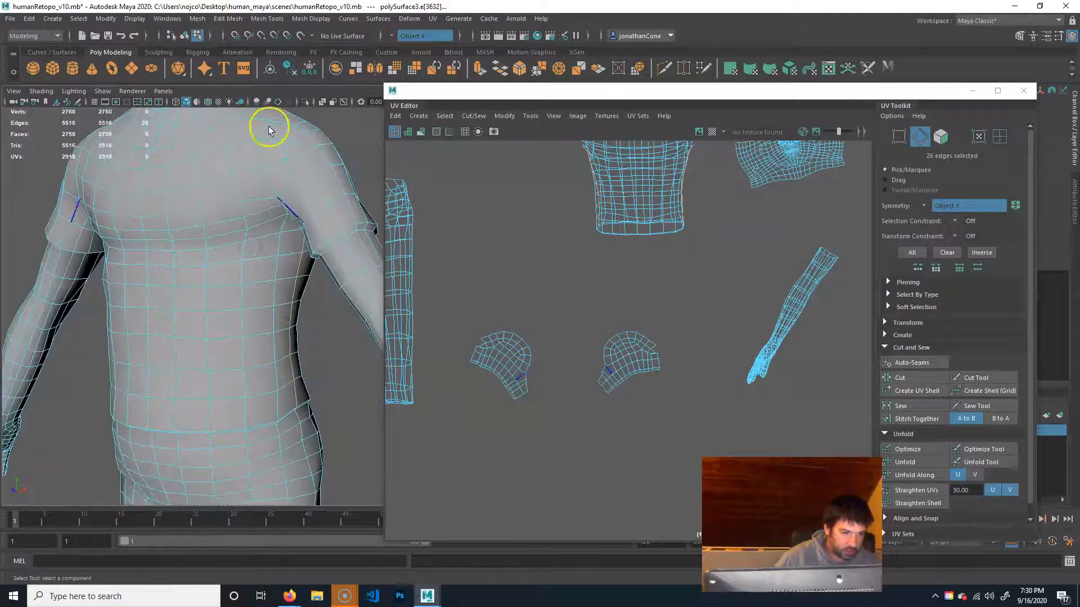
pyautogui.click(919, 379)
# Step: Select the front shirt UV shell and move it off the back shell into the empty space above the trousers
pyautogui.scroll(-3, 618, 276)
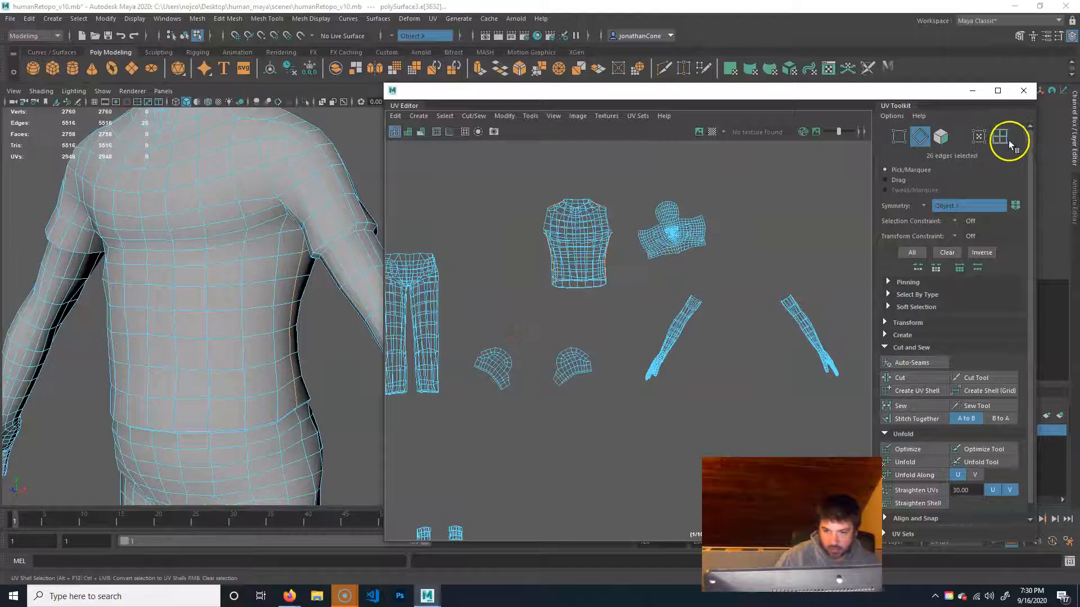
pyautogui.click(999, 137)
pyautogui.click(576, 242)
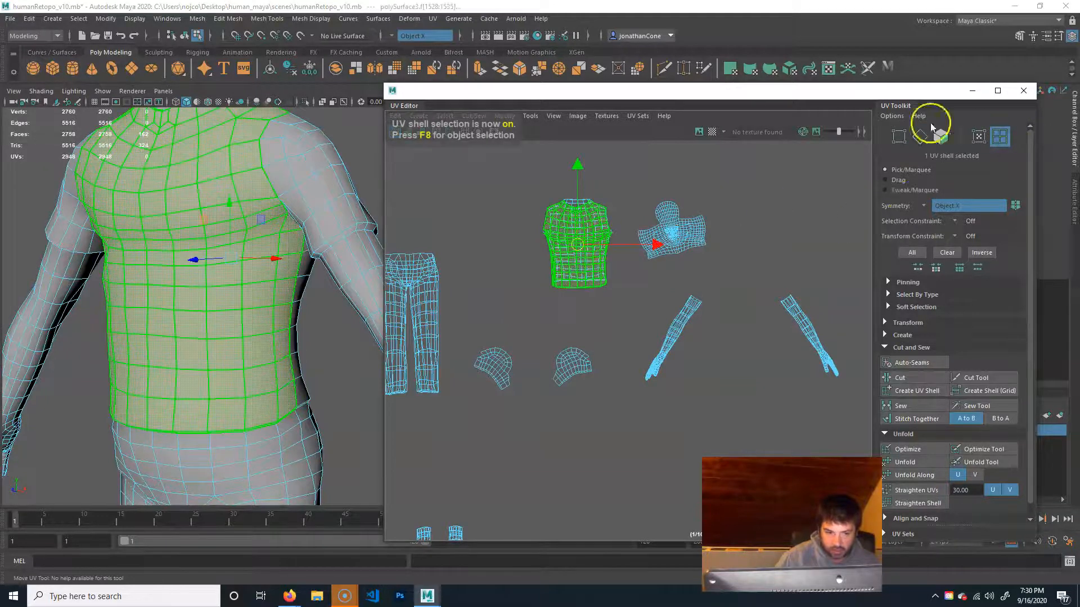
pyautogui.click(578, 237)
pyautogui.moveTo(578, 237); pyautogui.dragTo(466, 209)
pyautogui.keyDown('alt'); pyautogui.moveTo(466, 209); pyautogui.dragTo(505, 236, button='middle'); pyautogui.keyUp('alt')
pyautogui.moveTo(504, 236); pyautogui.dragTo(510, 220)
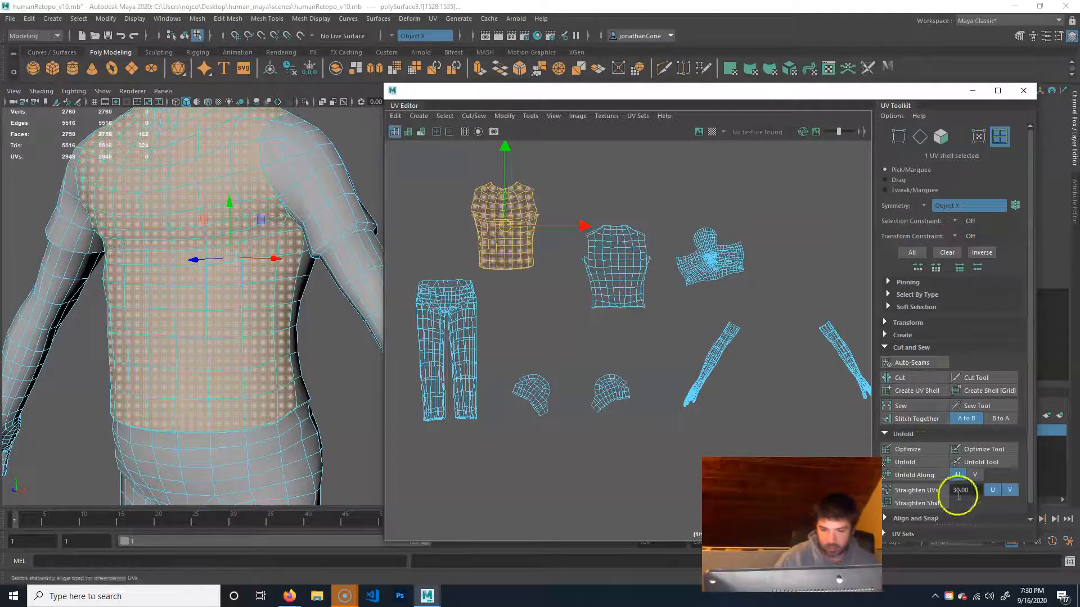
# Step: Unfold the front and back shirt shells one after the other, and move the back shell beside the front
pyautogui.click(913, 462)
pyautogui.click(600, 289)
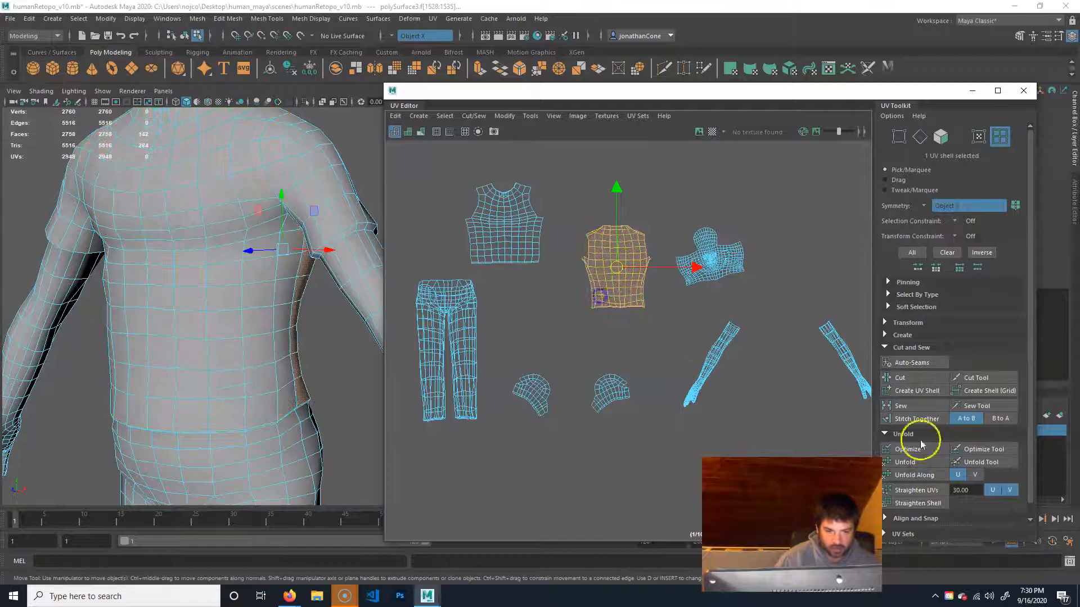
pyautogui.click(905, 462)
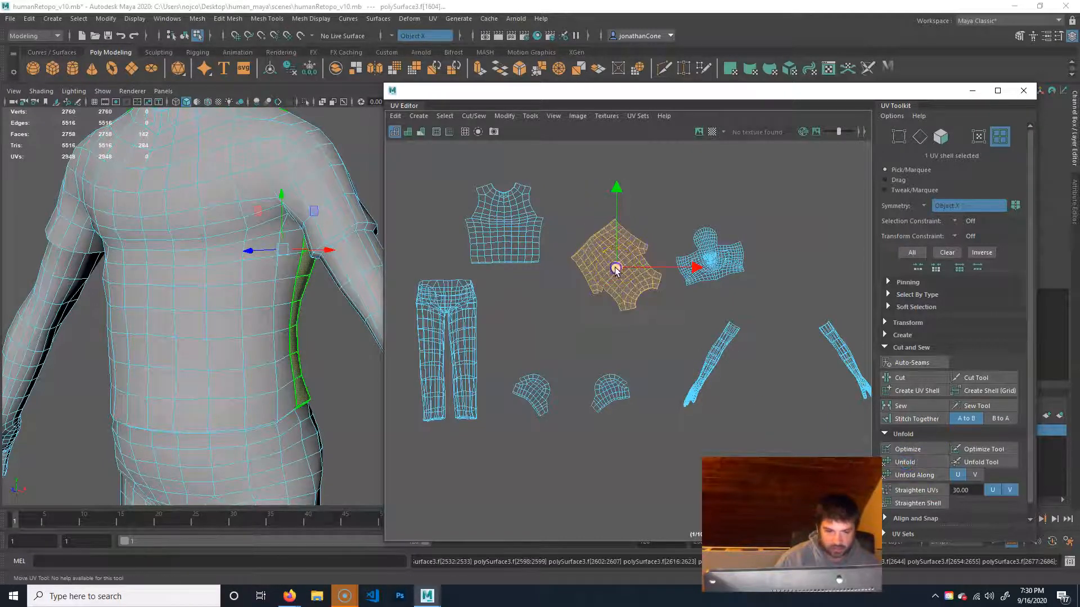
pyautogui.click(603, 278)
# Step: Select the full edge loop around the wrist and cut the hands off the arm UV shells
pyautogui.keyDown('alt'); pyautogui.moveTo(157, 356); pyautogui.dragTo(205, 411); pyautogui.keyUp('alt')
pyautogui.keyDown('alt'); pyautogui.moveTo(205, 411); pyautogui.dragTo(297, 283, button='middle'); pyautogui.keyUp('alt')
pyautogui.keyDown('alt'); pyautogui.moveTo(202, 394); pyautogui.dragTo(204, 378, button='right'); pyautogui.keyUp('alt')
pyautogui.keyDown('alt'); pyautogui.moveTo(205, 378); pyautogui.dragTo(266, 389); pyautogui.keyUp('alt')
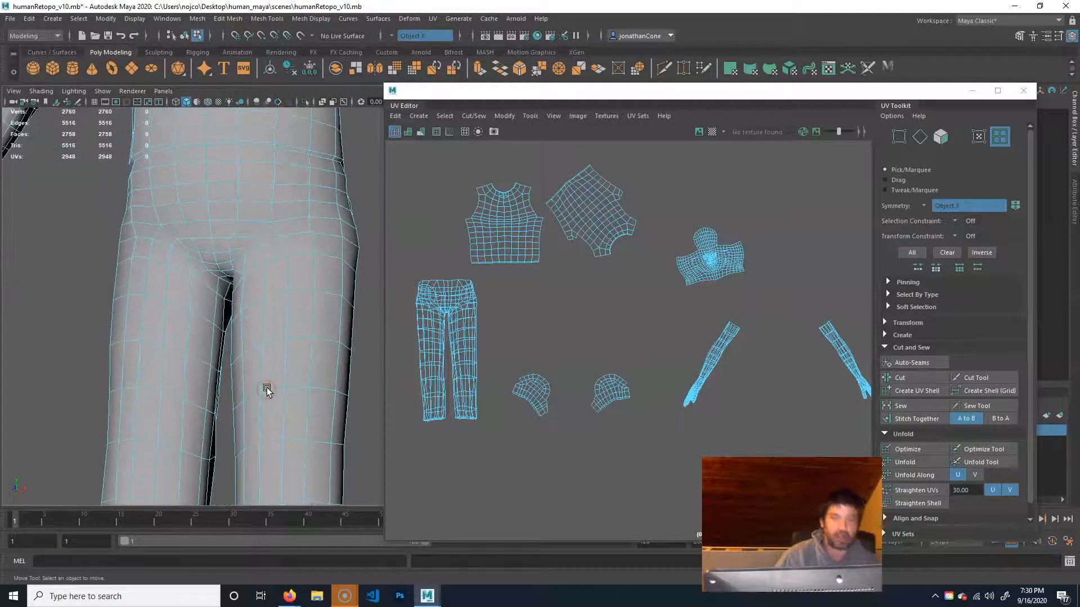
pyautogui.keyDown('alt'); pyautogui.moveTo(284, 251); pyautogui.dragTo(225, 268); pyautogui.keyUp('alt')
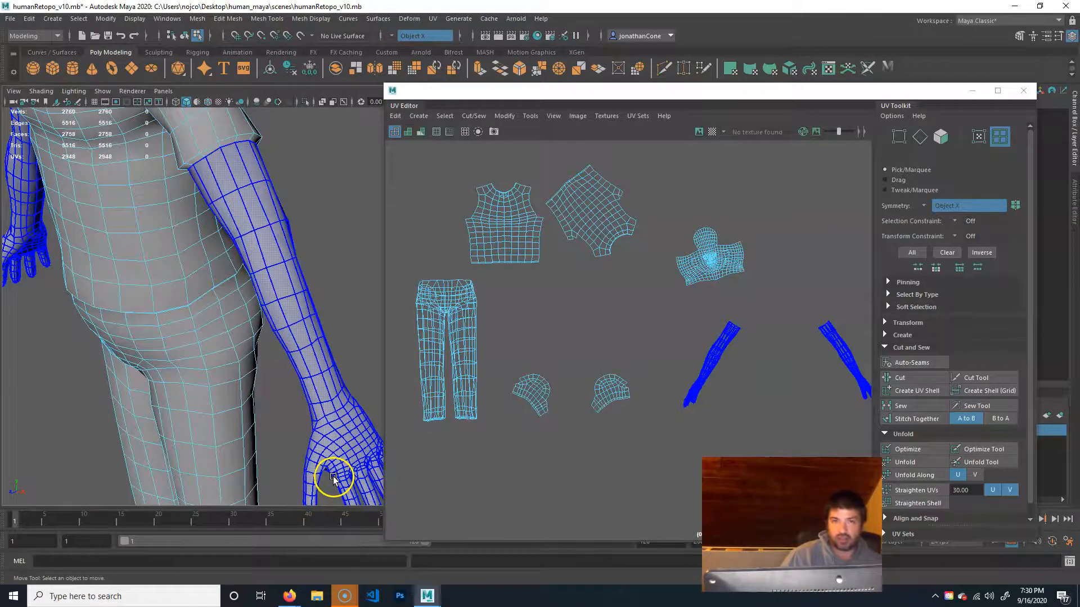
pyautogui.keyDown('alt'); pyautogui.moveTo(225, 236); pyautogui.dragTo(151, 198, button='middle'); pyautogui.keyUp('alt')
pyautogui.keyDown('alt'); pyautogui.moveTo(151, 198); pyautogui.dragTo(275, 332, button='right'); pyautogui.keyUp('alt')
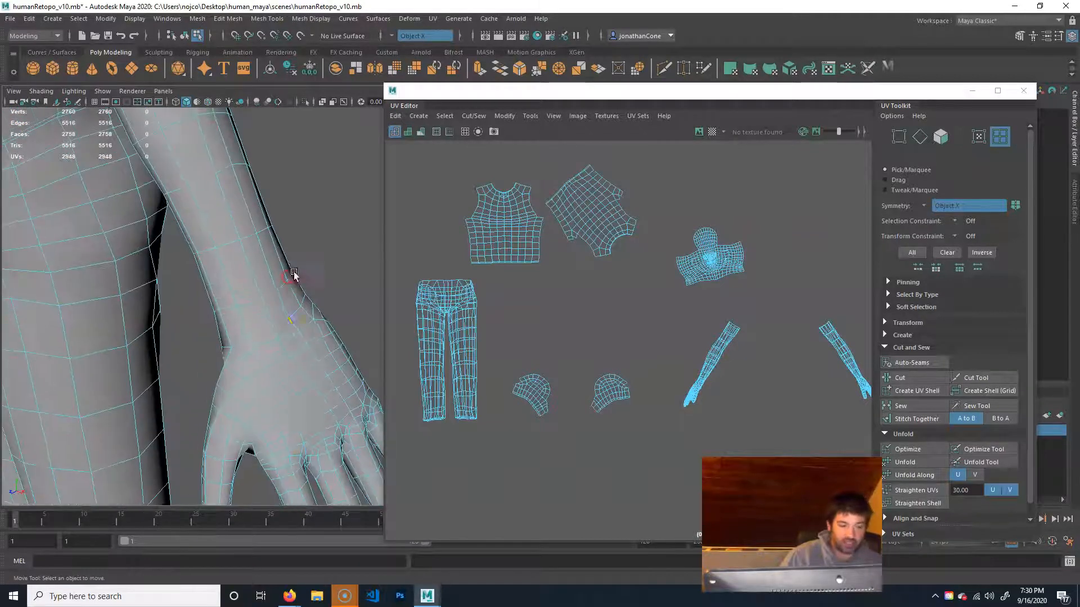
pyautogui.click(252, 315)
pyautogui.moveTo(251, 293); pyautogui.dragTo(250, 256, button='right')
pyautogui.click(248, 305)
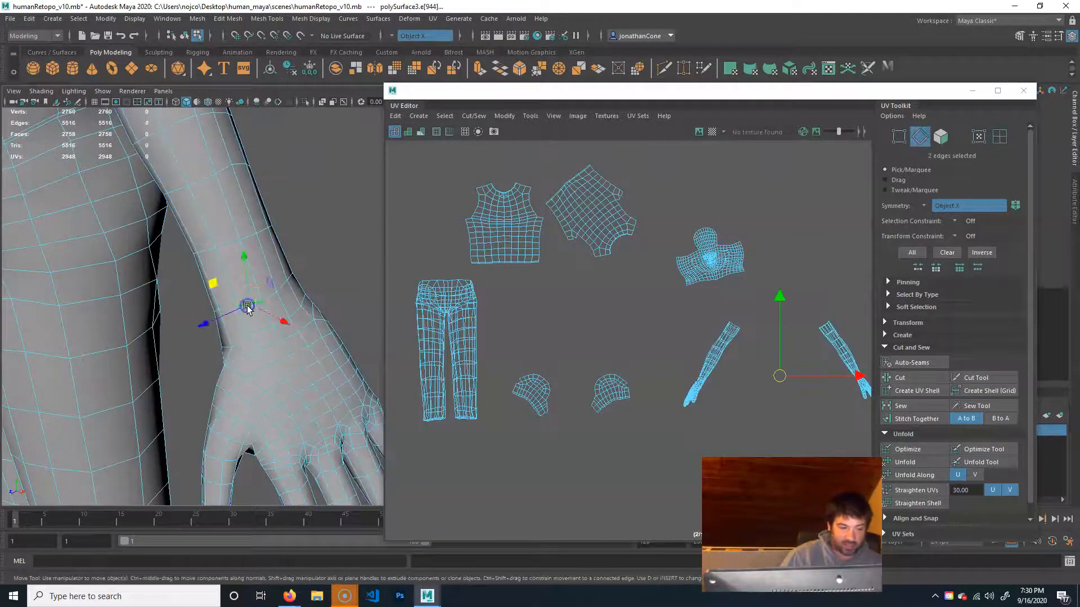
pyautogui.keyDown('alt'); pyautogui.moveTo(247, 360); pyautogui.dragTo(306, 330); pyautogui.keyUp('alt')
pyautogui.keyDown('alt'); pyautogui.moveTo(306, 330); pyautogui.dragTo(171, 373, button='middle'); pyautogui.keyUp('alt')
pyautogui.moveTo(171, 374)
pyautogui.keyDown('alt'); pyautogui.mouseDown(button='right')
pyautogui.moveTo(138, 352)
pyautogui.moveTo(160, 355)
pyautogui.mouseUp(button='right'); pyautogui.keyUp('alt')
pyautogui.keyDown('alt'); pyautogui.moveTo(281, 270); pyautogui.dragTo(288, 280, button='middle'); pyautogui.keyUp('alt')
pyautogui.keyDown('alt'); pyautogui.moveTo(338, 316); pyautogui.dragTo(269, 349); pyautogui.keyUp('alt')
pyautogui.doubleClick(242, 319)
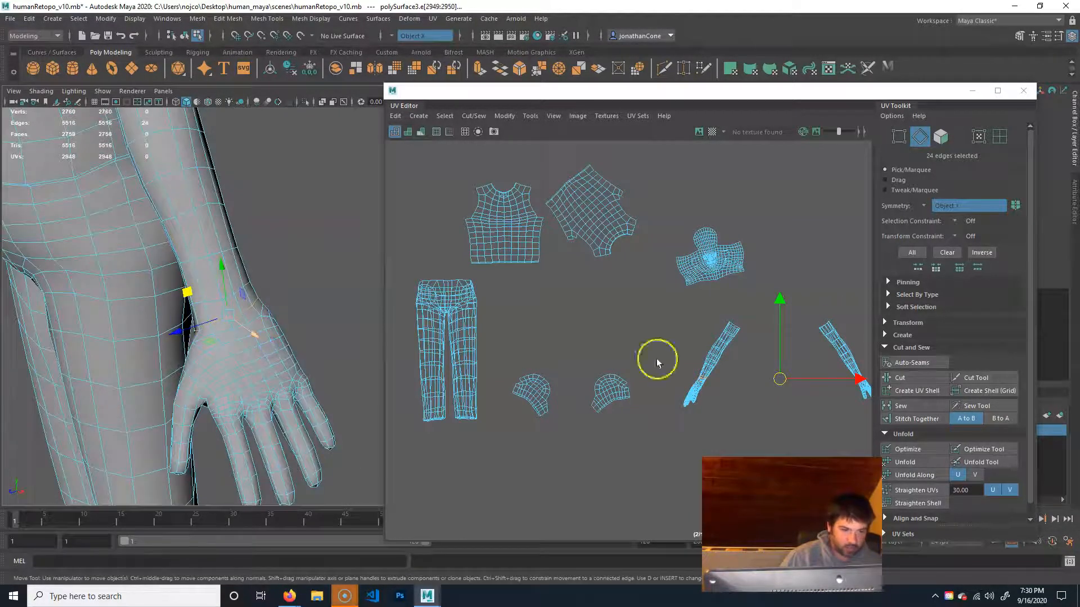
pyautogui.click(927, 381)
# Step: Select the two hand UV shells and move them down into the empty space below the arm shells
pyautogui.moveTo(692, 392); pyautogui.dragTo(713, 391, button='right')
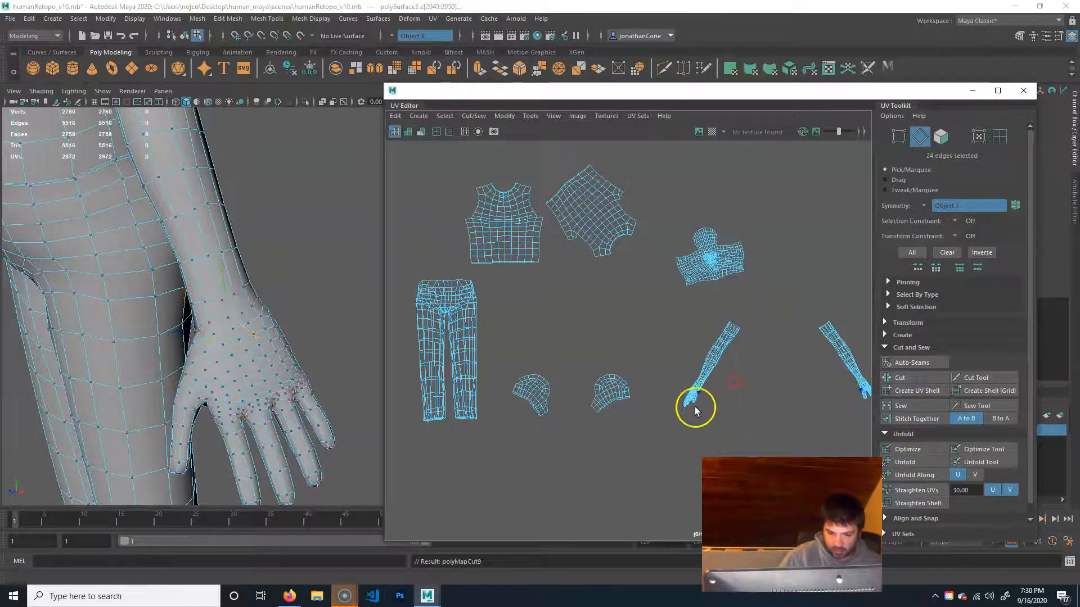
pyautogui.click(1000, 137)
pyautogui.click(695, 401)
pyautogui.press('w')
pyautogui.moveTo(780, 394); pyautogui.dragTo(769, 443)
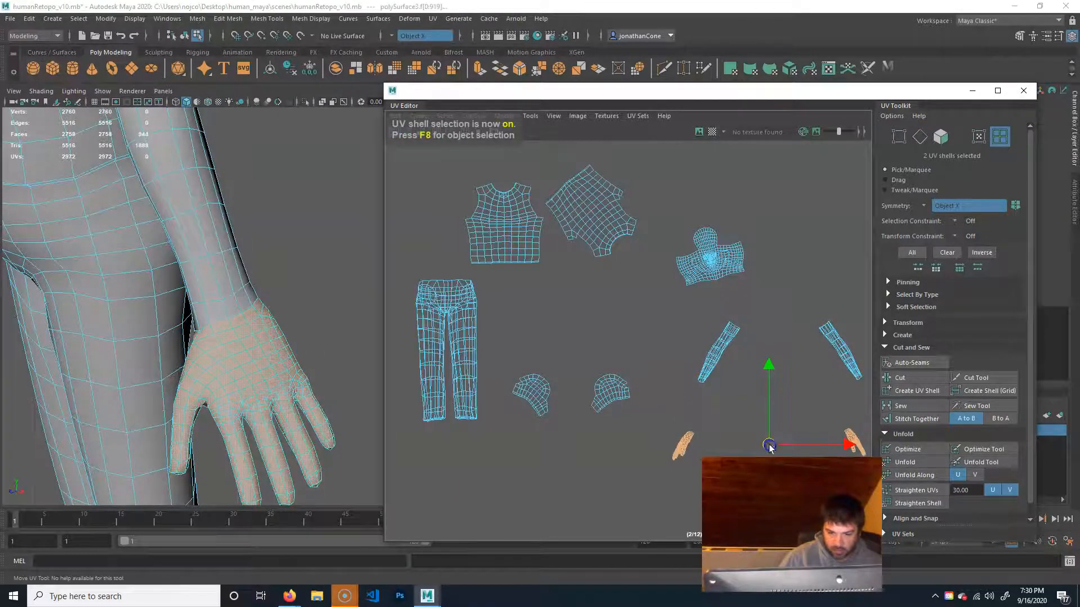
pyautogui.click(718, 357)
# Step: Select the lengthwise line of edges along the arm from sleeve to wrist and cut both arm shells along it
pyautogui.scroll(3, 236, 394)
pyautogui.keyDown('alt'); pyautogui.moveTo(288, 275); pyautogui.dragTo(264, 348); pyautogui.keyUp('alt')
pyautogui.keyDown('alt'); pyautogui.moveTo(264, 348); pyautogui.dragTo(92, 339, button='right'); pyautogui.keyUp('alt')
pyautogui.keyDown('alt'); pyautogui.moveTo(216, 307); pyautogui.dragTo(166, 305); pyautogui.keyUp('alt')
pyautogui.keyDown('alt'); pyautogui.moveTo(162, 258); pyautogui.dragTo(295, 202); pyautogui.keyUp('alt')
pyautogui.press('F10')
pyautogui.click(321, 260)
pyautogui.keyDown('alt'); pyautogui.moveTo(286, 376); pyautogui.dragTo(299, 297, button='middle'); pyautogui.keyUp('alt')
pyautogui.keyDown('alt'); pyautogui.moveTo(299, 297); pyautogui.dragTo(223, 367); pyautogui.keyUp('alt')
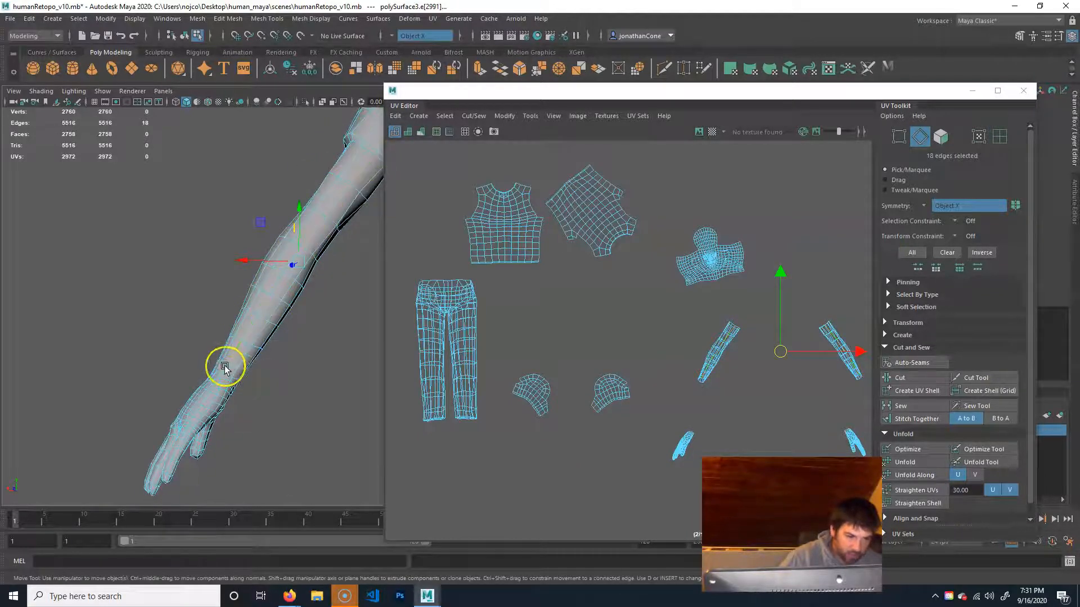
pyautogui.click(926, 379)
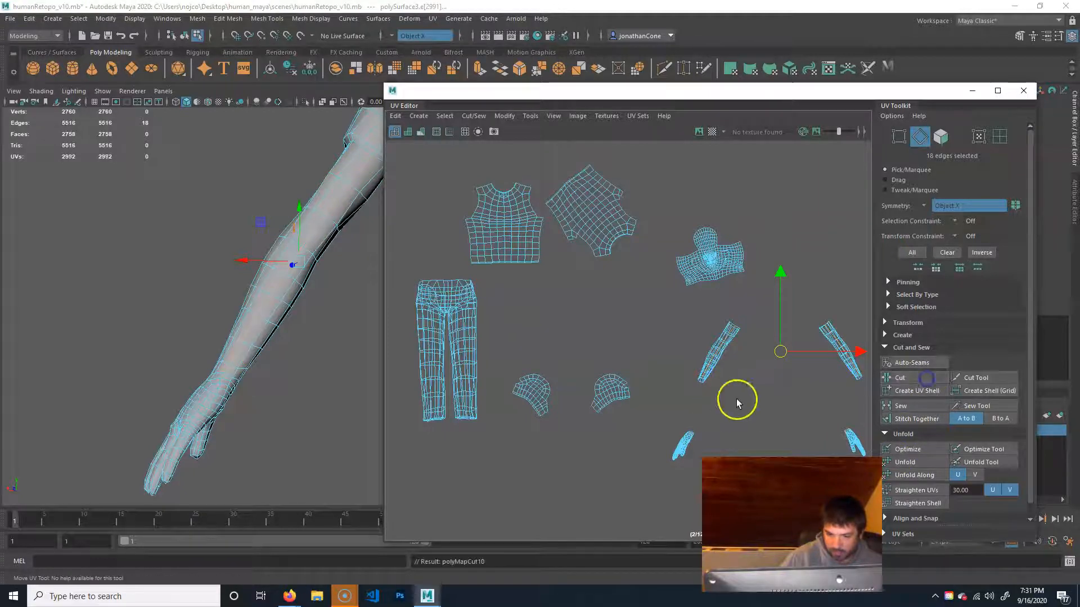
# Step: Unfold the UVs of both arm shells together and move them up beside the head shell
pyautogui.keyDown('alt'); pyautogui.moveTo(767, 371); pyautogui.dragTo(615, 353, button='middle'); pyautogui.keyUp('alt')
pyautogui.press('F12')
pyautogui.moveTo(735, 270); pyautogui.dragTo(646, 388)
pyautogui.click(901, 465)
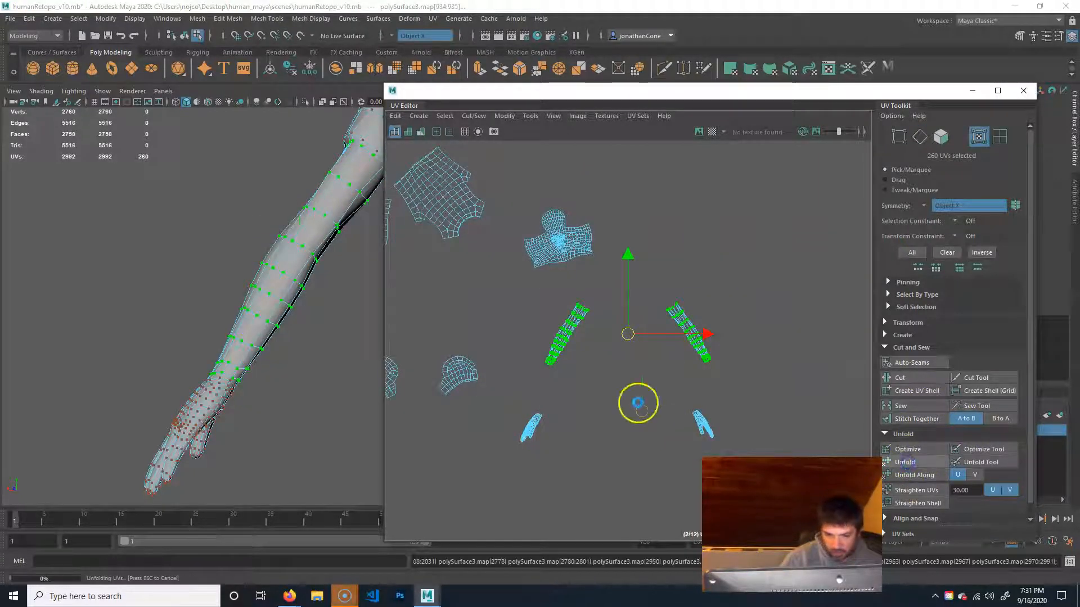
pyautogui.moveTo(633, 337); pyautogui.dragTo(687, 267)
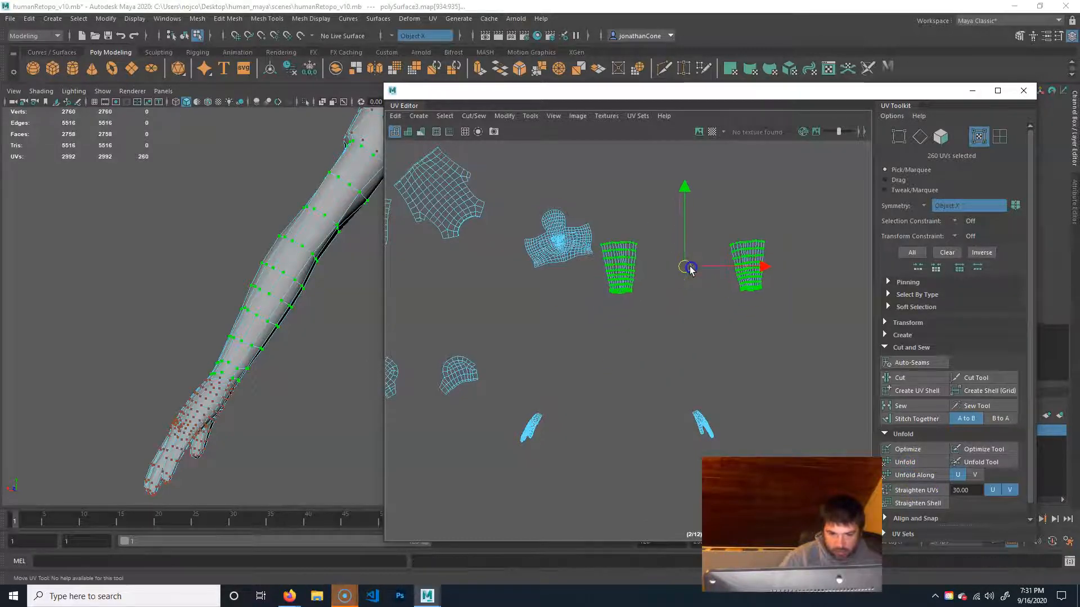
pyautogui.click(665, 322)
# Step: Frame one hand shell up close in the UV editor and switch to edge selection
pyautogui.keyDown('alt'); pyautogui.moveTo(269, 439); pyautogui.dragTo(109, 361, button='middle'); pyautogui.keyUp('alt')
pyautogui.keyDown('alt'); pyautogui.moveTo(315, 366); pyautogui.dragTo(60, 380); pyautogui.keyUp('alt')
pyautogui.keyDown('alt'); pyautogui.moveTo(61, 381); pyautogui.dragTo(242, 346, button='right'); pyautogui.keyUp('alt')
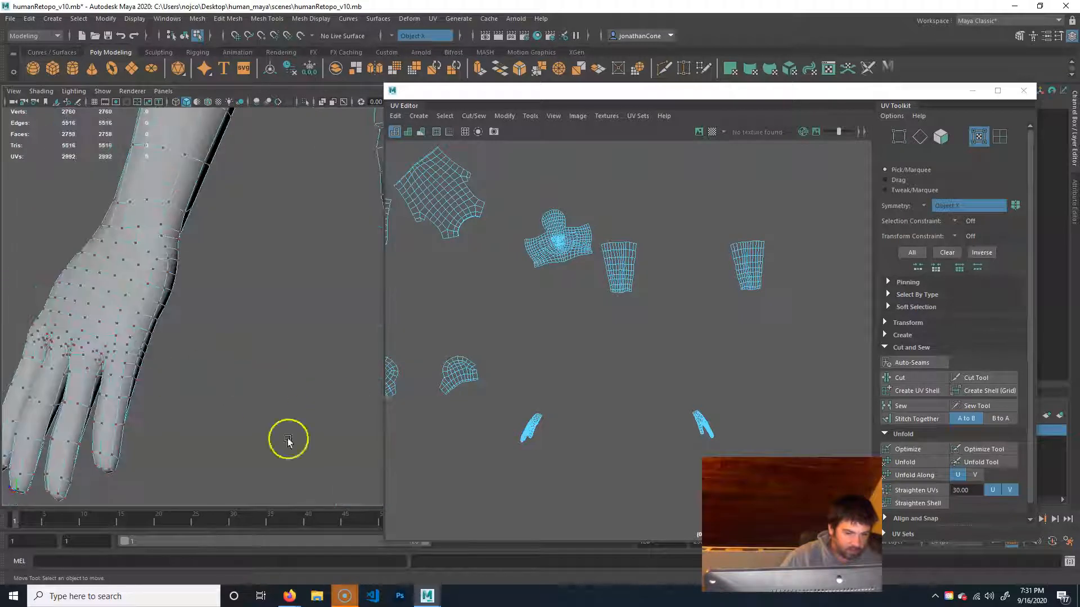
pyautogui.keyDown('alt'); pyautogui.moveTo(562, 416); pyautogui.dragTo(564, 279, button='middle'); pyautogui.keyUp('alt')
pyautogui.keyDown('alt'); pyautogui.moveTo(462, 366); pyautogui.dragTo(701, 342, button='right'); pyautogui.keyUp('alt')
pyautogui.keyDown('alt'); pyautogui.moveTo(617, 264); pyautogui.dragTo(568, 436, button='middle'); pyautogui.keyUp('alt')
pyautogui.keyDown('alt'); pyautogui.moveTo(502, 372); pyautogui.dragTo(757, 386, button='right'); pyautogui.keyUp('alt')
pyautogui.keyDown('alt'); pyautogui.moveTo(697, 340); pyautogui.dragTo(490, 447, button='middle'); pyautogui.keyUp('alt')
pyautogui.moveTo(592, 408); pyautogui.dragTo(592, 372, button='right')
pyautogui.keyDown('alt'); pyautogui.moveTo(485, 372); pyautogui.dragTo(662, 373, button='right'); pyautogui.keyUp('alt')
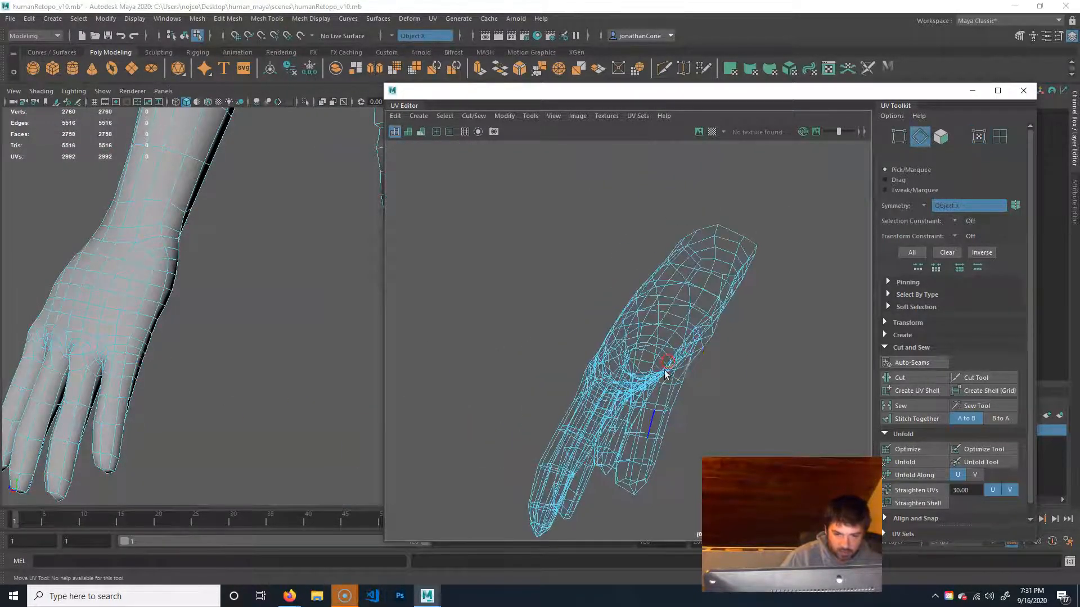
pyautogui.keyDown('alt'); pyautogui.moveTo(662, 373); pyautogui.dragTo(626, 380, button='middle'); pyautogui.keyUp('alt')
pyautogui.keyDown('alt'); pyautogui.moveTo(199, 311); pyautogui.dragTo(291, 284); pyautogui.keyUp('alt')
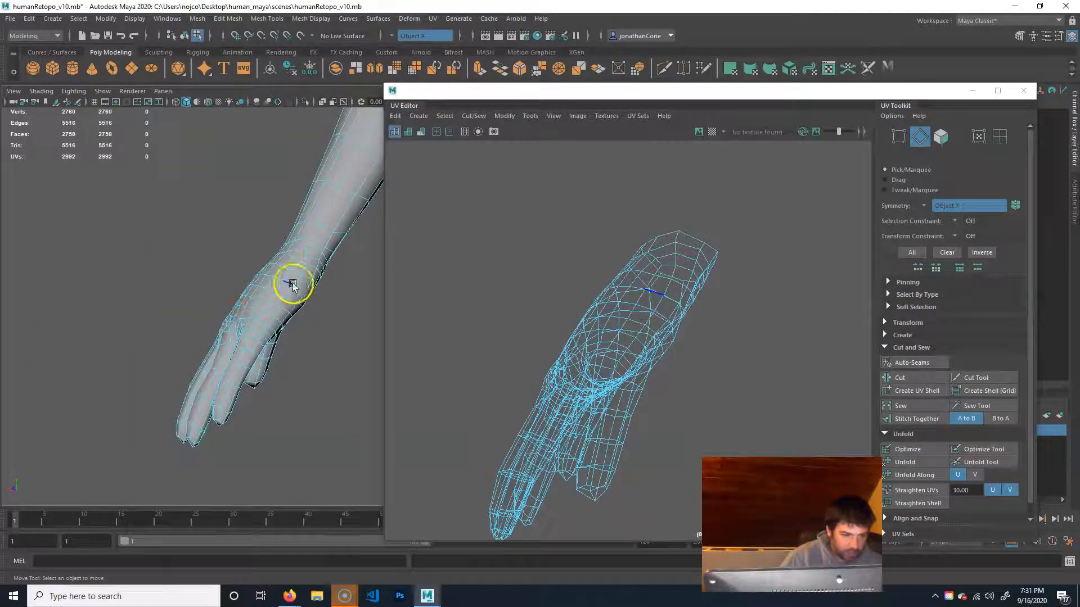
pyautogui.doubleClick(298, 283)
pyautogui.scroll(5, 318, 271)
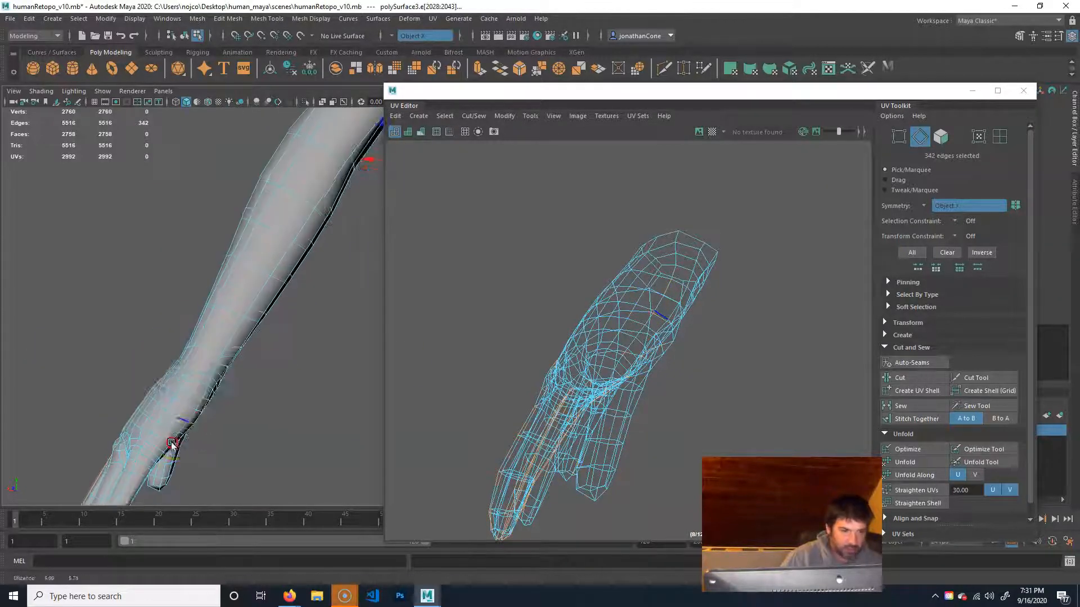
pyautogui.keyDown('alt'); pyautogui.moveTo(176, 489); pyautogui.dragTo(224, 366); pyautogui.keyUp('alt')
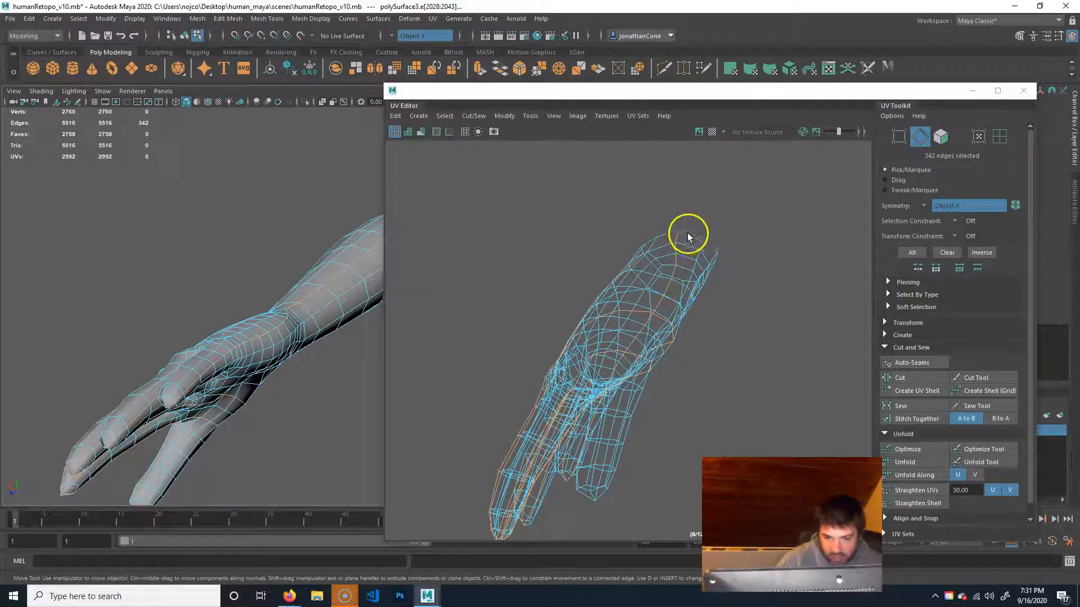
pyautogui.click(683, 184)
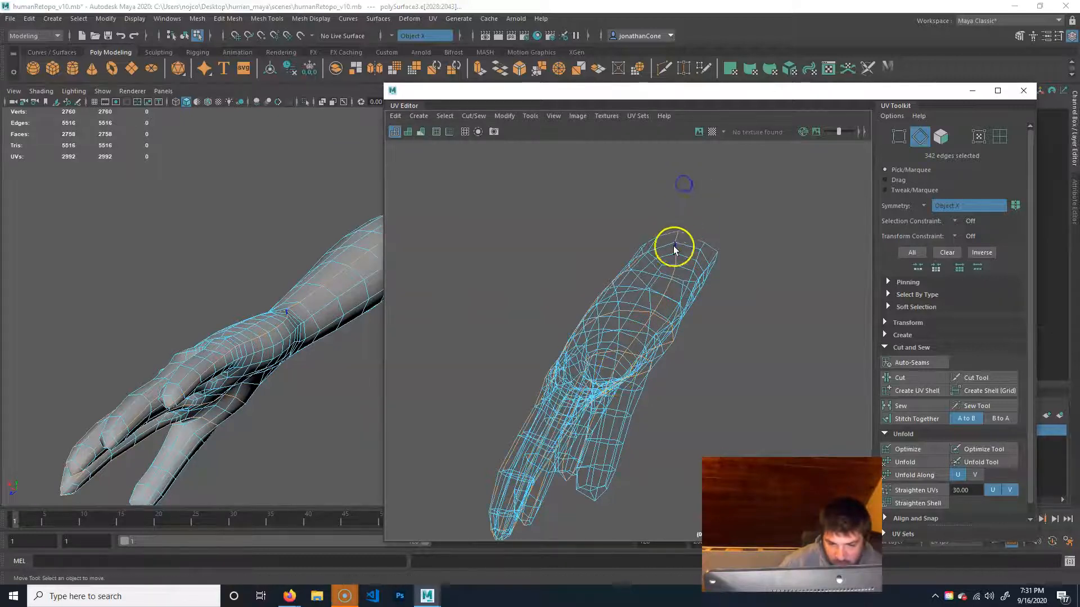
pyautogui.doubleClick(678, 237)
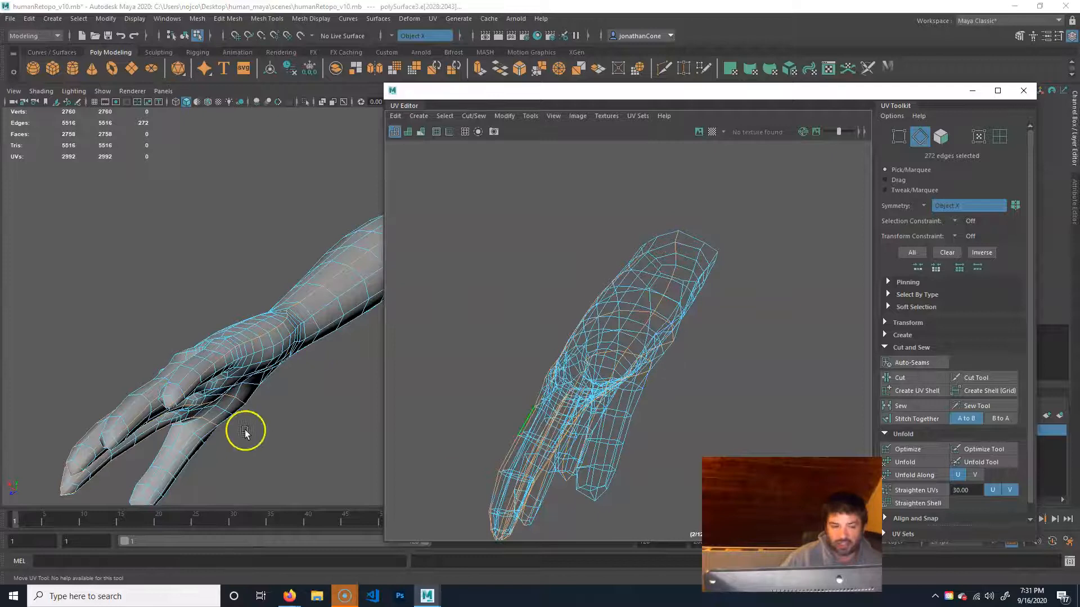
# Step: Examine from several sides how the selected edge loop runs around the hand, fingers and thumb
pyautogui.keyDown('alt'); pyautogui.moveTo(245, 432); pyautogui.dragTo(35, 408, button='right'); pyautogui.keyUp('alt')
pyautogui.keyDown('alt'); pyautogui.moveTo(192, 386); pyautogui.dragTo(36, 414, button='middle'); pyautogui.keyUp('alt')
pyautogui.keyDown('alt'); pyautogui.moveTo(153, 403); pyautogui.dragTo(206, 390); pyautogui.keyUp('alt')
pyautogui.keyDown('alt'); pyautogui.moveTo(206, 390); pyautogui.dragTo(158, 357, button='middle'); pyautogui.keyUp('alt')
pyautogui.keyDown('alt'); pyautogui.moveTo(158, 356); pyautogui.dragTo(208, 355); pyautogui.keyUp('alt')
pyautogui.keyDown('alt'); pyautogui.moveTo(208, 354); pyautogui.dragTo(151, 349, button='middle'); pyautogui.keyUp('alt')
pyautogui.keyDown('alt'); pyautogui.moveTo(312, 321); pyautogui.dragTo(196, 343, button='middle'); pyautogui.keyUp('alt')
pyautogui.keyDown('alt'); pyautogui.moveTo(195, 343); pyautogui.dragTo(292, 306); pyautogui.keyUp('alt')
pyautogui.keyDown('alt'); pyautogui.moveTo(292, 306); pyautogui.dragTo(313, 387, button='middle'); pyautogui.keyUp('alt')
pyautogui.keyDown('alt'); pyautogui.moveTo(314, 387); pyautogui.dragTo(270, 369); pyautogui.keyUp('alt')
pyautogui.keyDown('alt'); pyautogui.moveTo(270, 369); pyautogui.dragTo(308, 352, button='middle'); pyautogui.keyUp('alt')
pyautogui.keyDown('alt'); pyautogui.moveTo(332, 327); pyautogui.dragTo(242, 374); pyautogui.keyUp('alt')
pyautogui.moveTo(242, 374)
pyautogui.keyDown('alt'); pyautogui.mouseDown(button='middle')
pyautogui.moveTo(200, 393)
pyautogui.moveTo(227, 376)
pyautogui.mouseUp(button='middle'); pyautogui.keyUp('alt')
pyautogui.keyDown('alt'); pyautogui.moveTo(268, 338); pyautogui.dragTo(276, 408); pyautogui.keyUp('alt')
pyautogui.keyDown('alt'); pyautogui.moveTo(286, 204); pyautogui.dragTo(63, 243); pyautogui.keyUp('alt')
pyautogui.keyDown('alt'); pyautogui.moveTo(63, 244); pyautogui.dragTo(256, 395, button='middle'); pyautogui.keyUp('alt')
pyautogui.keyDown('alt'); pyautogui.moveTo(268, 319); pyautogui.dragTo(219, 336); pyautogui.keyUp('alt')
pyautogui.press('f')
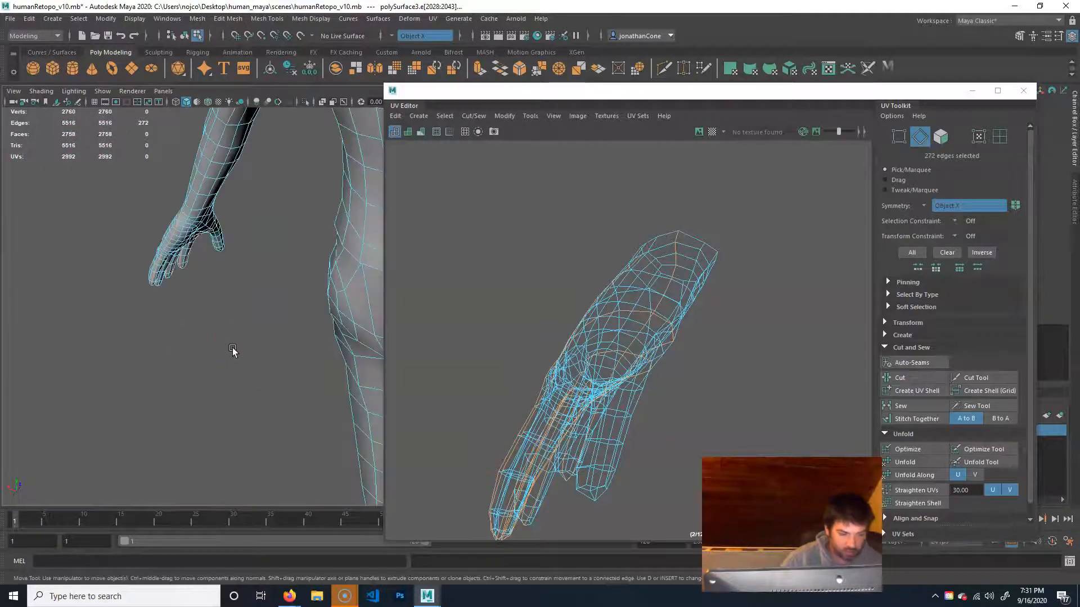
# Step: Clear the selection and select the edge loop running along the sides of the fingers with the Select tool
pyautogui.keyDown('alt'); pyautogui.moveTo(273, 298); pyautogui.dragTo(129, 369); pyautogui.keyUp('alt')
pyautogui.keyDown('alt'); pyautogui.moveTo(120, 373); pyautogui.dragTo(330, 306, button='right'); pyautogui.keyUp('alt')
pyautogui.keyDown('alt'); pyautogui.moveTo(219, 401); pyautogui.dragTo(315, 294, button='right'); pyautogui.keyUp('alt')
pyautogui.click(258, 258)
pyautogui.keyDown('alt'); pyautogui.moveTo(269, 340); pyautogui.dragTo(363, 355); pyautogui.keyUp('alt')
pyautogui.press('f')
pyautogui.keyDown('alt'); pyautogui.moveTo(335, 270); pyautogui.dragTo(258, 389); pyautogui.keyUp('alt')
pyautogui.keyDown('alt'); pyautogui.moveTo(258, 389); pyautogui.dragTo(285, 331, button='right'); pyautogui.keyUp('alt')
pyautogui.keyDown('alt'); pyautogui.moveTo(285, 332); pyautogui.dragTo(304, 364); pyautogui.keyUp('alt')
pyautogui.click(290, 211)
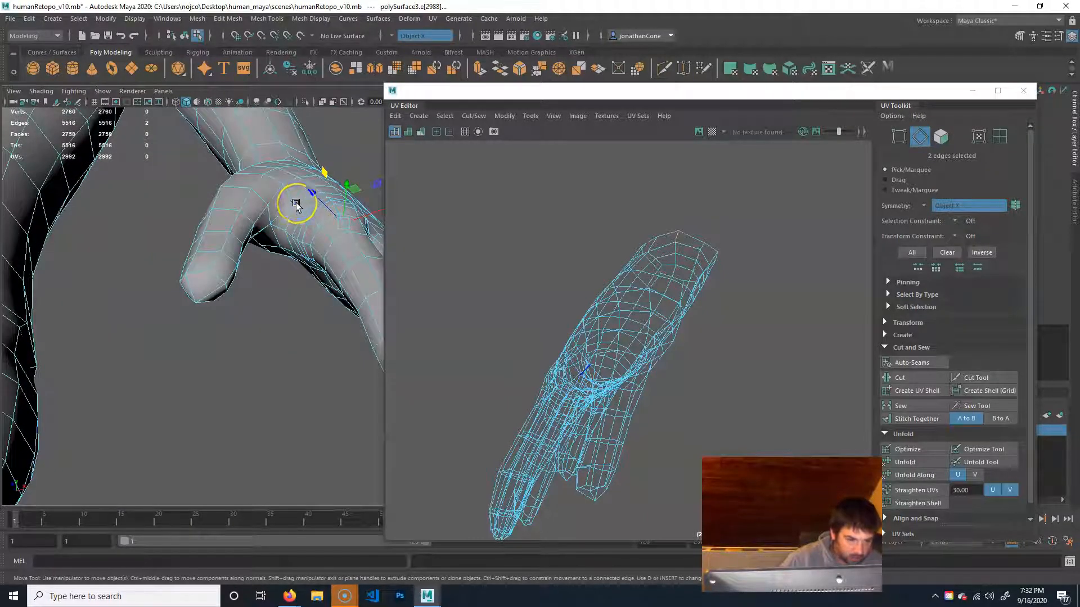
pyautogui.click(298, 224)
pyautogui.press('q')
pyautogui.click(286, 217)
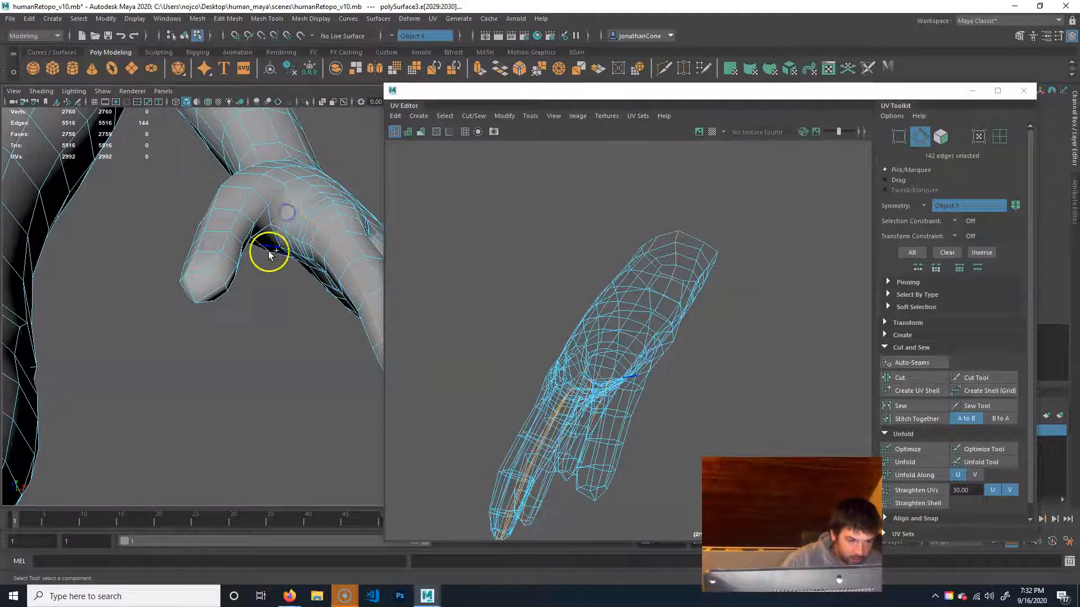
# Step: Add the edges from the webbing beside the index finger along the thumb and around its tip to the selection
pyautogui.keyDown('shift'); pyautogui.click(270, 251); pyautogui.keyUp('shift')
pyautogui.keyDown('alt'); pyautogui.moveTo(281, 259); pyautogui.dragTo(258, 241); pyautogui.keyUp('alt')
pyautogui.keyDown('alt'); pyautogui.moveTo(225, 210); pyautogui.dragTo(388, 279, button='right'); pyautogui.keyUp('alt')
pyautogui.keyDown('alt'); pyautogui.moveTo(388, 280); pyautogui.dragTo(303, 263, button='middle'); pyautogui.keyUp('alt')
pyautogui.keyDown('alt'); pyautogui.moveTo(303, 264); pyautogui.dragTo(280, 262); pyautogui.keyUp('alt')
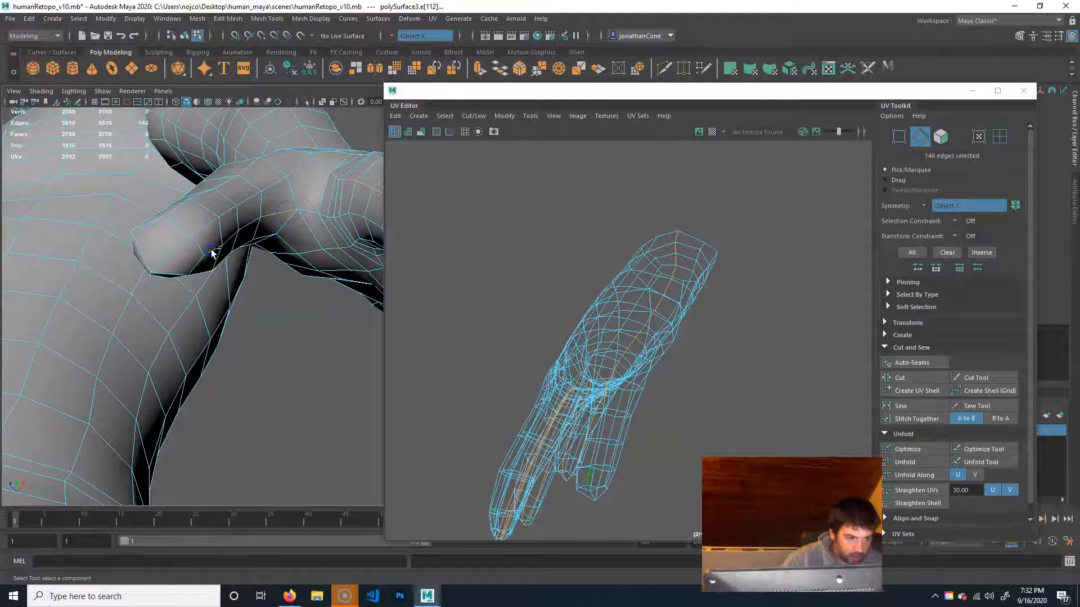
pyautogui.keyDown('alt'); pyautogui.moveTo(214, 298); pyautogui.dragTo(321, 220); pyautogui.keyUp('alt')
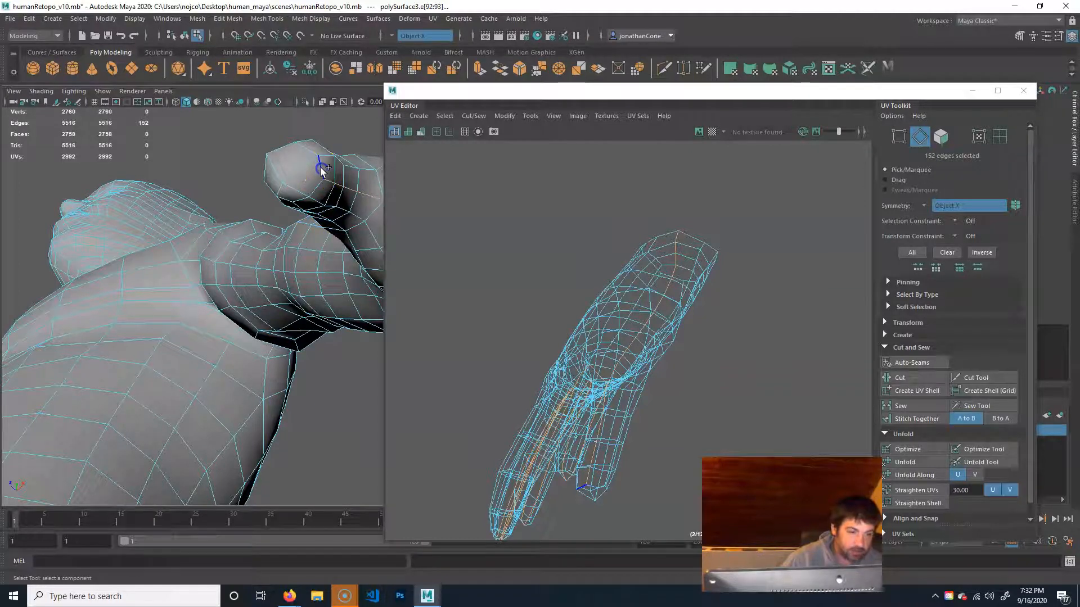
pyautogui.keyDown('alt'); pyautogui.moveTo(246, 237); pyautogui.dragTo(322, 238); pyautogui.keyUp('alt')
pyautogui.keyDown('alt'); pyautogui.moveTo(267, 225); pyautogui.dragTo(79, 200, button='middle'); pyautogui.keyUp('alt')
pyautogui.keyDown('alt'); pyautogui.moveTo(35, 204); pyautogui.dragTo(154, 235); pyautogui.keyUp('alt')
pyautogui.keyDown('alt'); pyautogui.moveTo(298, 245); pyautogui.dragTo(111, 247, button='middle'); pyautogui.keyUp('alt')
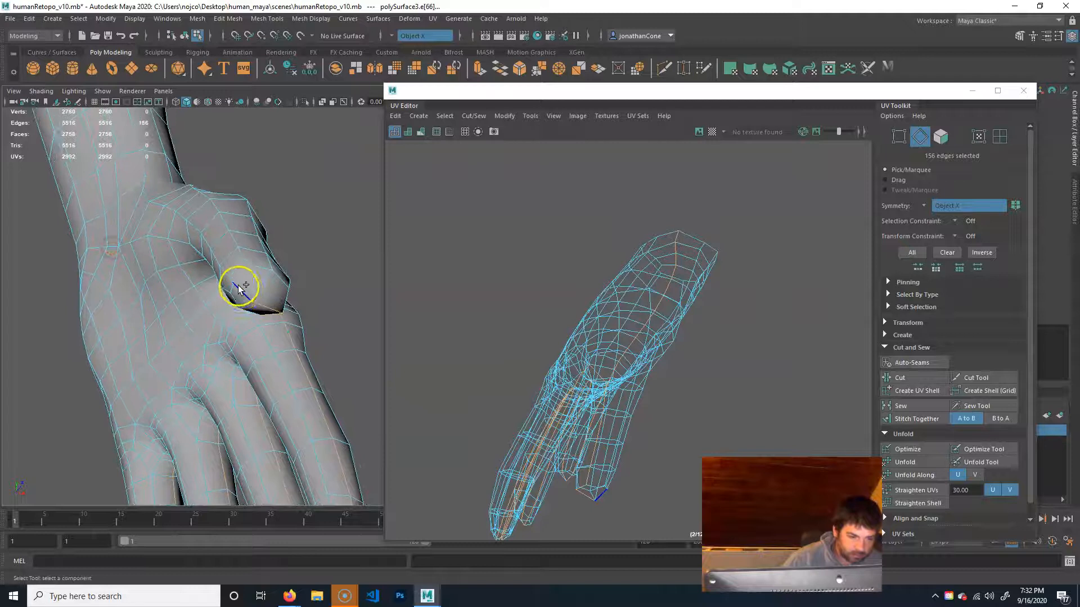
pyautogui.keyDown('shift'); pyautogui.click(238, 254); pyautogui.keyUp('shift')
pyautogui.keyDown('shift'); pyautogui.click(238, 254); pyautogui.keyUp('shift')
# Step: Add the edges from the thumb back to the wrist and cut the hand shells into back and palm halves
pyautogui.keyDown('alt'); pyautogui.moveTo(217, 220); pyautogui.dragTo(216, 121); pyautogui.keyUp('alt')
pyautogui.keyDown('alt'); pyautogui.moveTo(216, 121); pyautogui.dragTo(224, 262, button='middle'); pyautogui.keyUp('alt')
pyautogui.keyDown('alt'); pyautogui.moveTo(224, 262); pyautogui.dragTo(188, 216); pyautogui.keyUp('alt')
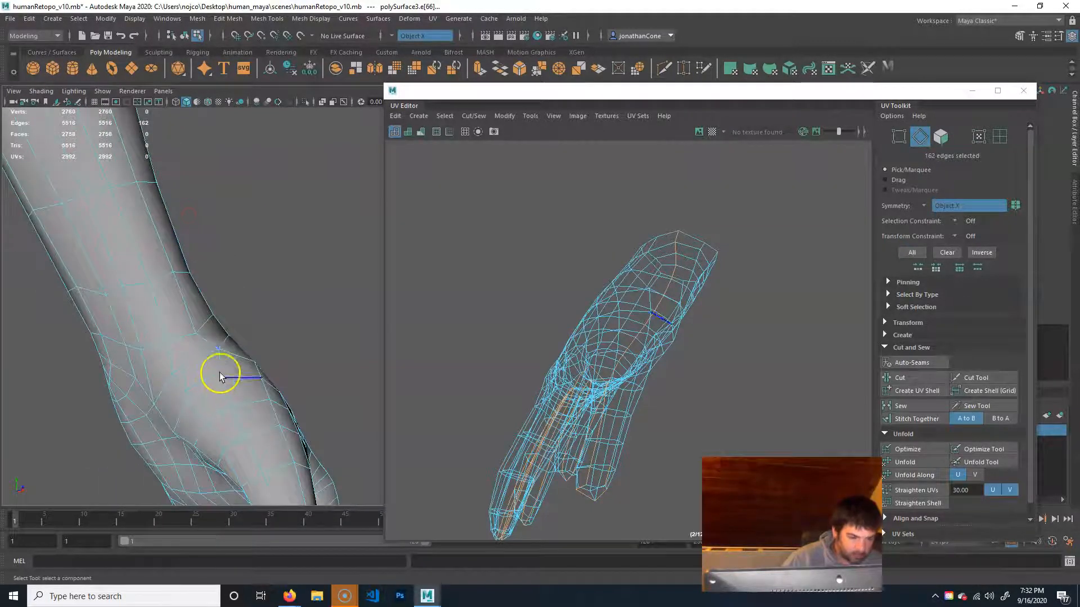
pyautogui.keyDown('alt'); pyautogui.moveTo(276, 389); pyautogui.dragTo(267, 303, button='middle'); pyautogui.keyUp('alt')
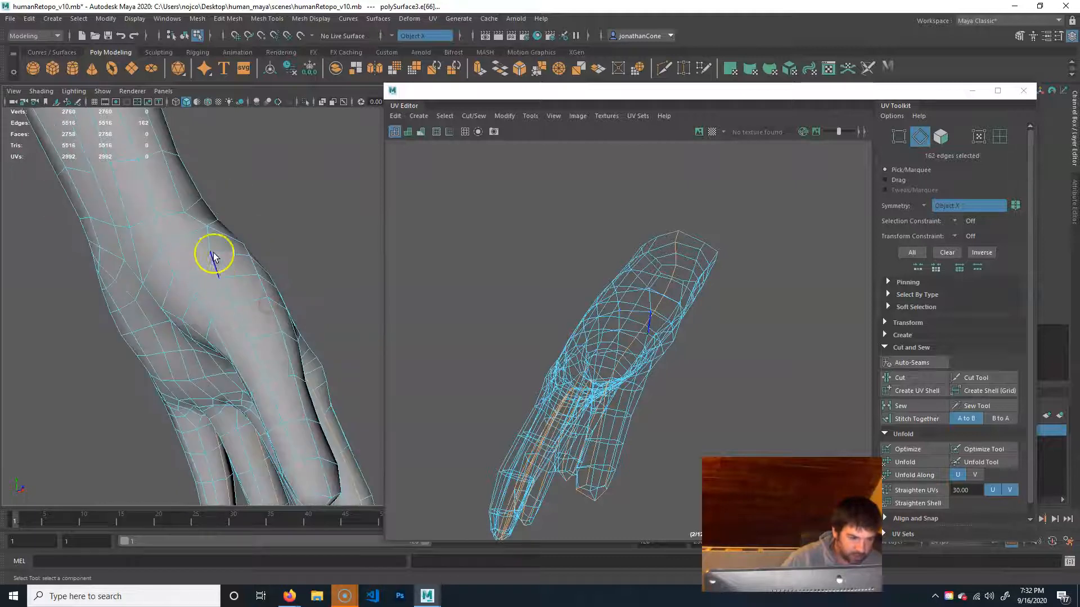
pyautogui.moveTo(263, 352)
pyautogui.keyDown('alt'); pyautogui.mouseDown()
pyautogui.moveTo(174, 327)
pyautogui.moveTo(279, 359)
pyautogui.mouseUp(); pyautogui.keyUp('alt')
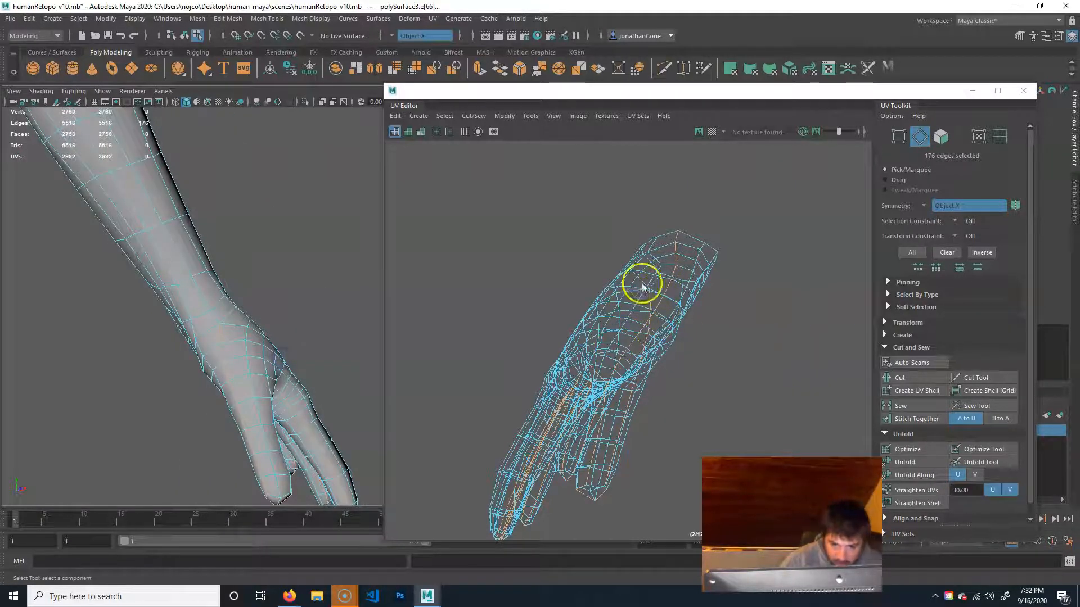
pyautogui.keyDown('alt'); pyautogui.moveTo(214, 328); pyautogui.dragTo(272, 350); pyautogui.keyUp('alt')
pyautogui.click(194, 315)
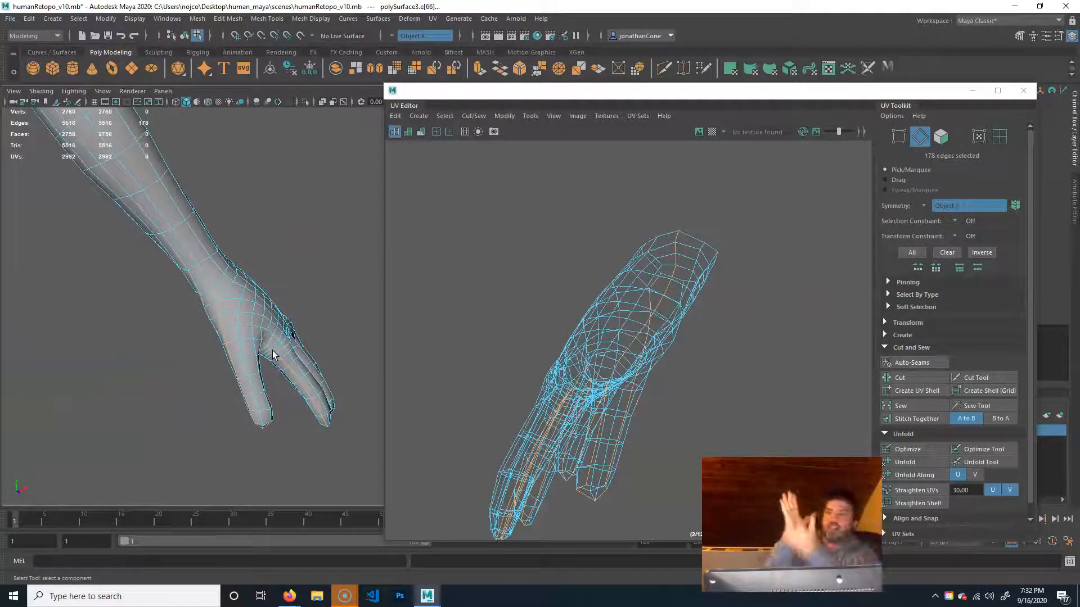
pyautogui.click(272, 303)
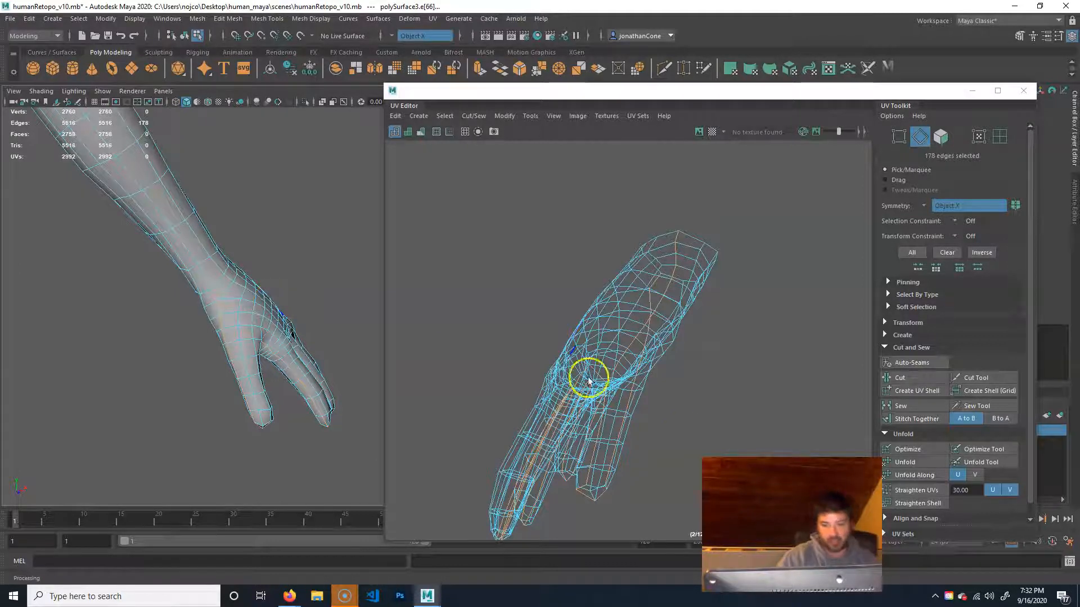
pyautogui.click(930, 377)
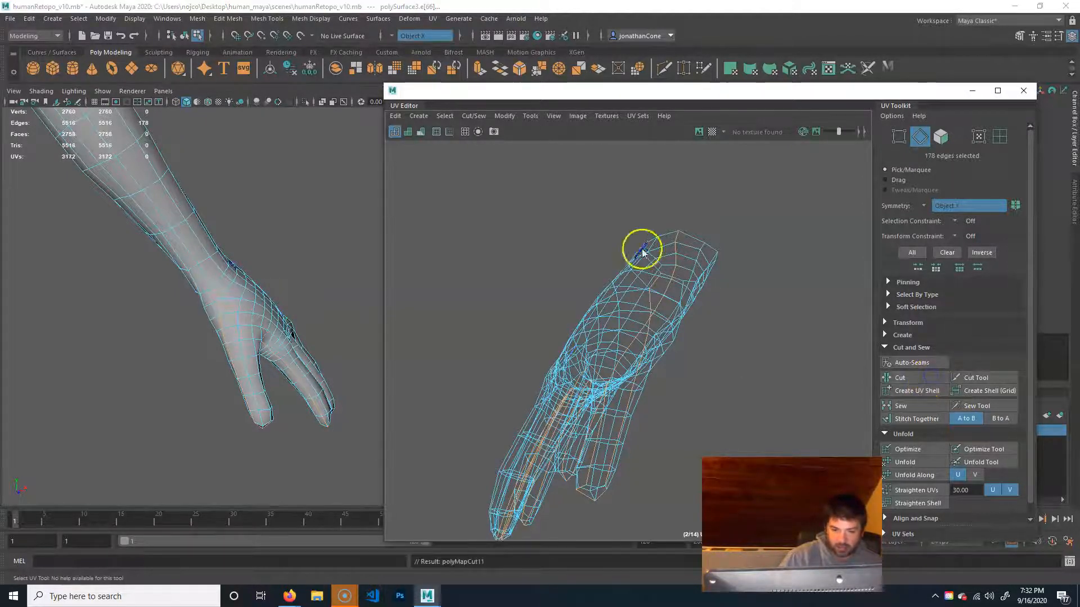
# Step: Select the back-of-hand UV shells, move them off the palm shells and unfold them
pyautogui.scroll(-2, 615, 337)
pyautogui.keyDown('alt'); pyautogui.moveTo(615, 337); pyautogui.dragTo(541, 284, button='middle'); pyautogui.keyUp('alt')
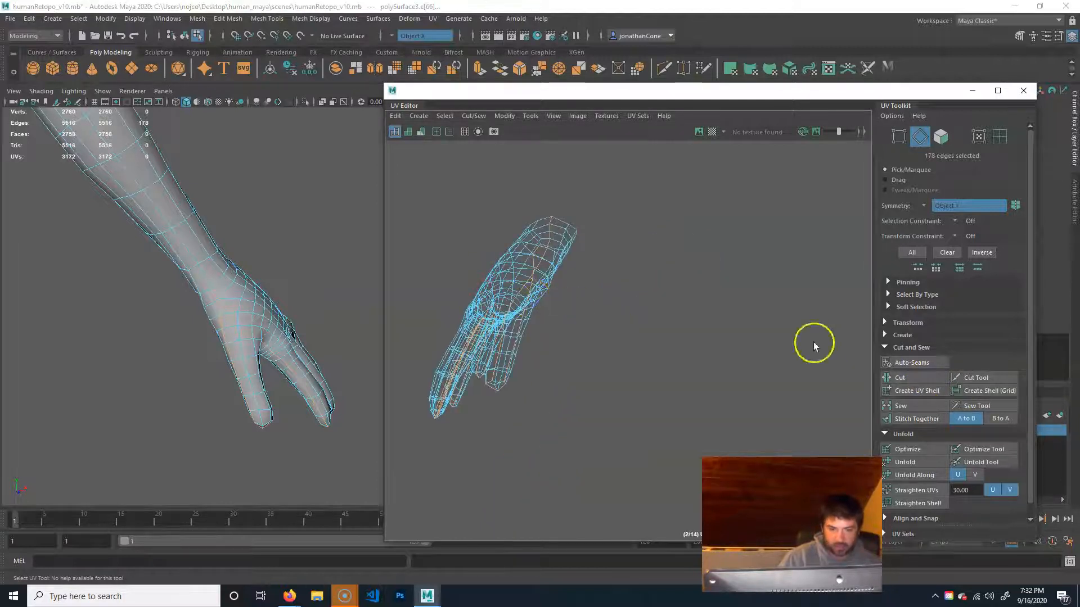
pyautogui.click(999, 136)
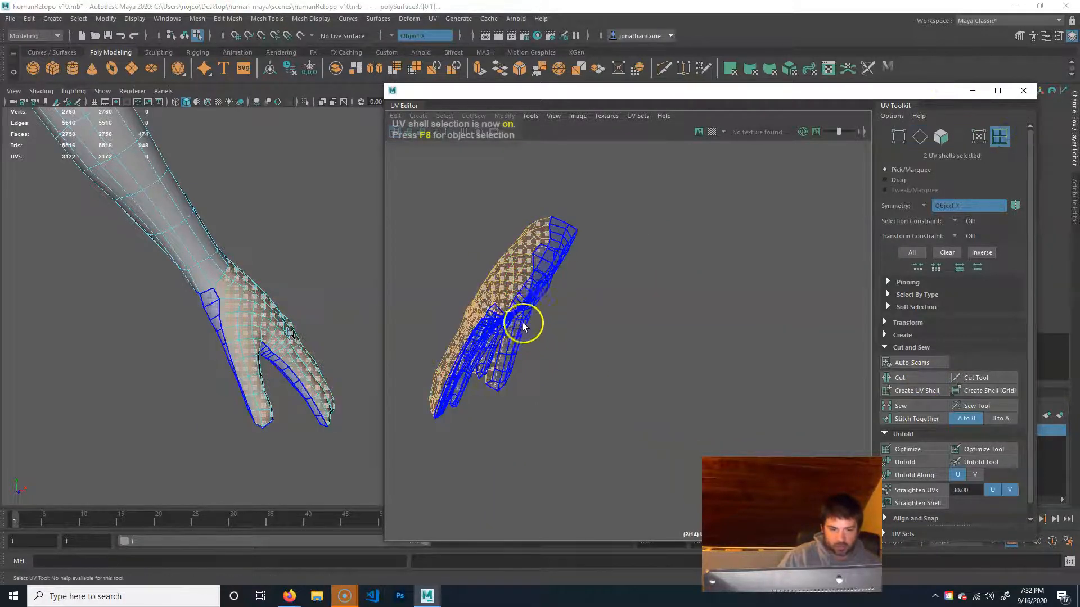
pyautogui.keyDown('alt'); pyautogui.moveTo(508, 316); pyautogui.dragTo(564, 307, button='middle'); pyautogui.keyUp('alt')
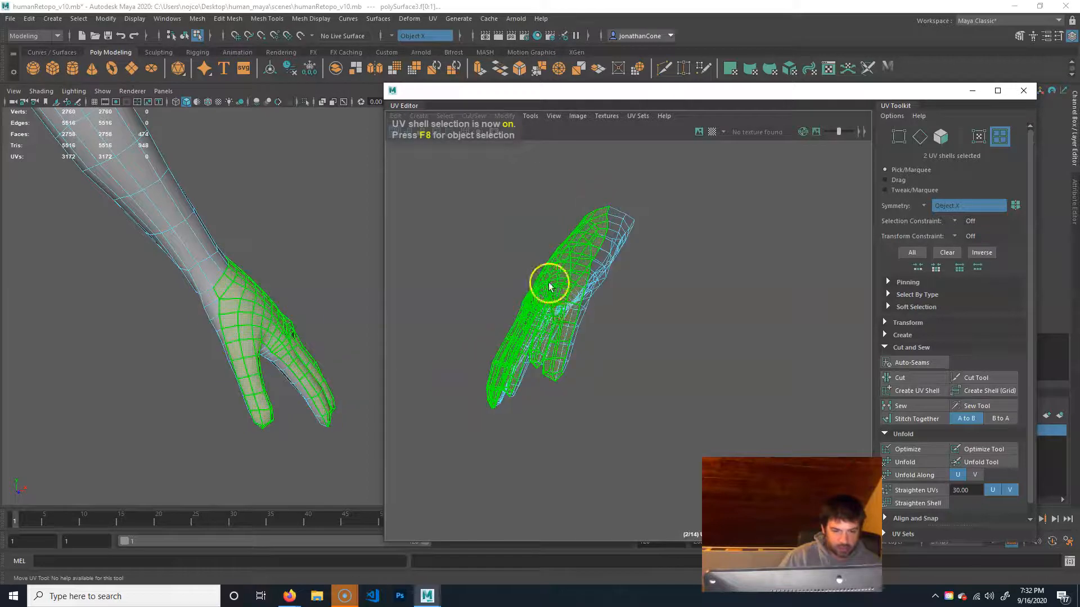
pyautogui.moveTo(560, 294); pyautogui.dragTo(815, 310)
pyautogui.keyDown('alt'); pyautogui.moveTo(760, 318); pyautogui.dragTo(658, 306, button='middle'); pyautogui.keyUp('alt')
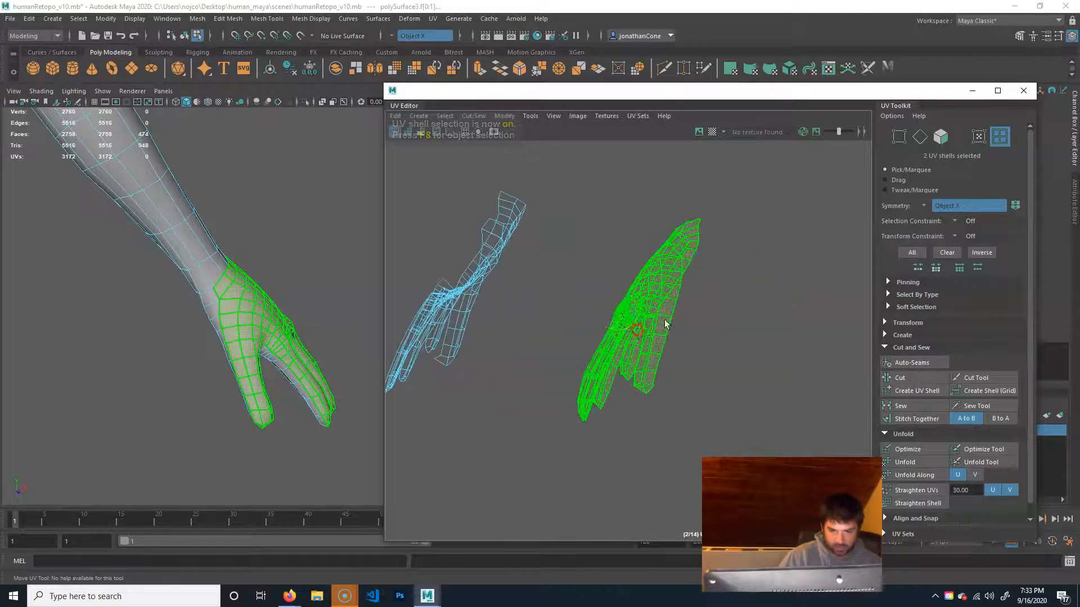
pyautogui.click(944, 462)
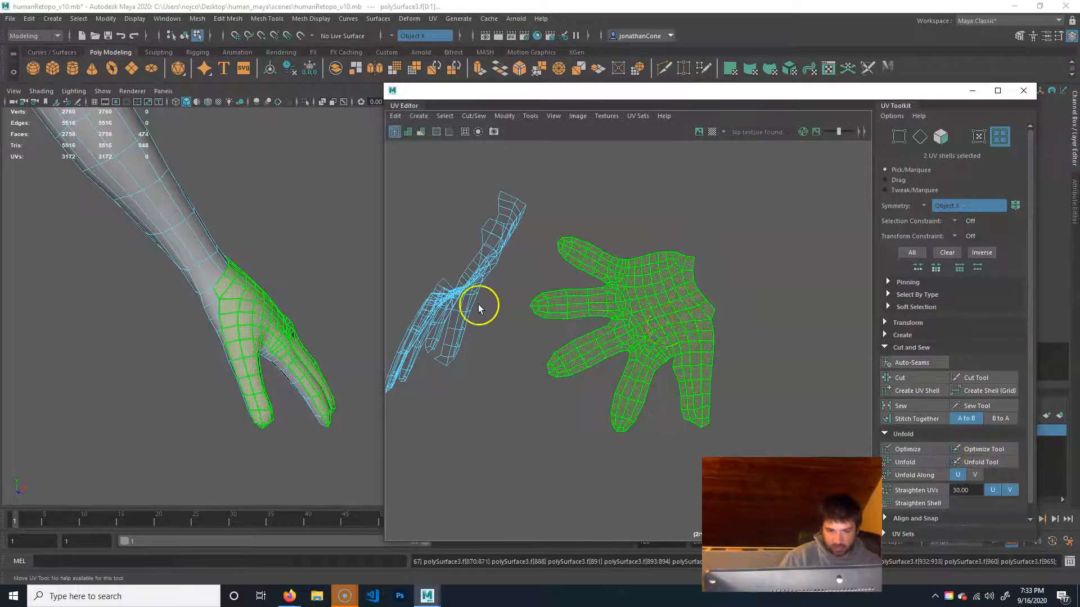
# Step: Unfold the two palm-side hand UV shells
pyautogui.click(932, 462)
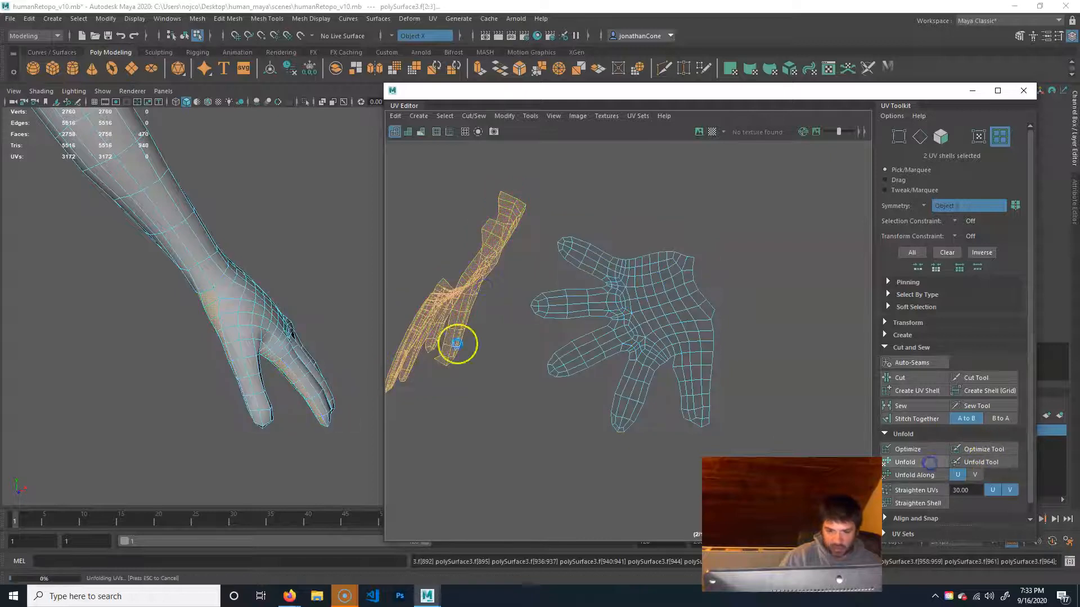
pyautogui.keyDown('alt'); pyautogui.moveTo(754, 349); pyautogui.dragTo(567, 352, button='right'); pyautogui.keyUp('alt')
pyautogui.keyDown('alt'); pyautogui.moveTo(566, 352); pyautogui.dragTo(597, 349, button='middle'); pyautogui.keyUp('alt')
pyautogui.keyDown('alt'); pyautogui.moveTo(292, 315); pyautogui.dragTo(167, 308, button='right'); pyautogui.keyUp('alt')
pyautogui.keyDown('alt'); pyautogui.moveTo(167, 308); pyautogui.dragTo(173, 345, button='middle'); pyautogui.keyUp('alt')
pyautogui.keyDown('alt'); pyautogui.moveTo(749, 327); pyautogui.dragTo(680, 330, button='right'); pyautogui.keyUp('alt')
pyautogui.keyDown('alt'); pyautogui.moveTo(498, 332); pyautogui.dragTo(663, 309, button='middle'); pyautogui.keyUp('alt')
# Step: Switch to edge selection and select the top edge of the side seam at the trouser waistband
pyautogui.keyDown('alt'); pyautogui.moveTo(229, 306); pyautogui.dragTo(168, 236, button='middle'); pyautogui.keyUp('alt')
pyautogui.moveTo(218, 302)
pyautogui.keyDown('alt'); pyautogui.mouseDown(button='right')
pyautogui.moveTo(113, 294)
pyautogui.moveTo(225, 295)
pyautogui.mouseUp(button='right'); pyautogui.keyUp('alt')
pyautogui.keyDown('alt'); pyautogui.moveTo(225, 294); pyautogui.dragTo(258, 318, button='middle'); pyautogui.keyUp('alt')
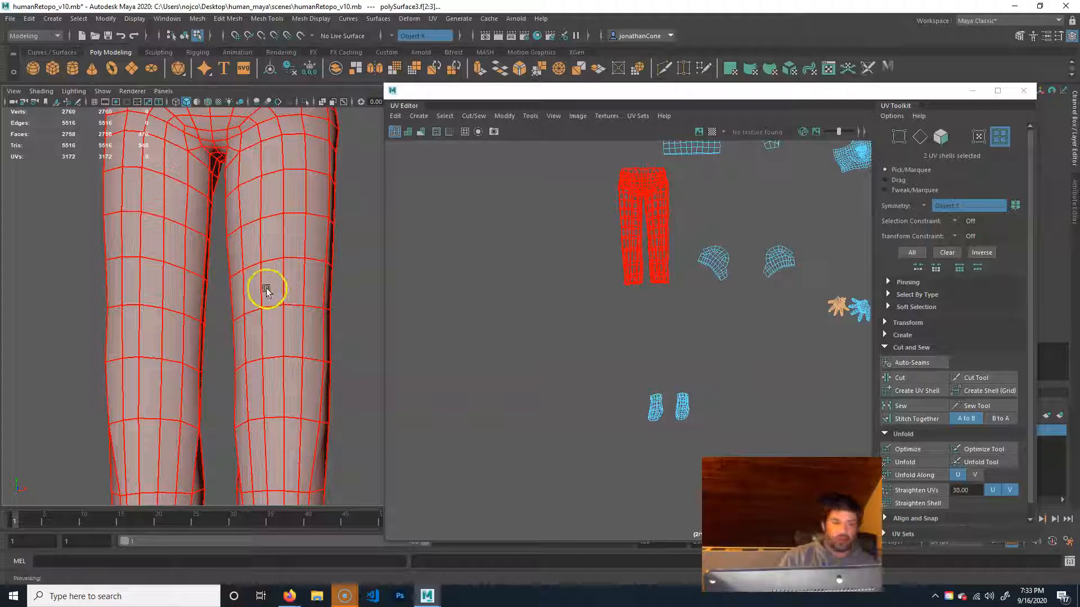
pyautogui.keyDown('alt'); pyautogui.moveTo(355, 260); pyautogui.dragTo(233, 277, button='right'); pyautogui.keyUp('alt')
pyautogui.keyDown('alt'); pyautogui.moveTo(222, 283); pyautogui.dragTo(241, 398, button='middle'); pyautogui.keyUp('alt')
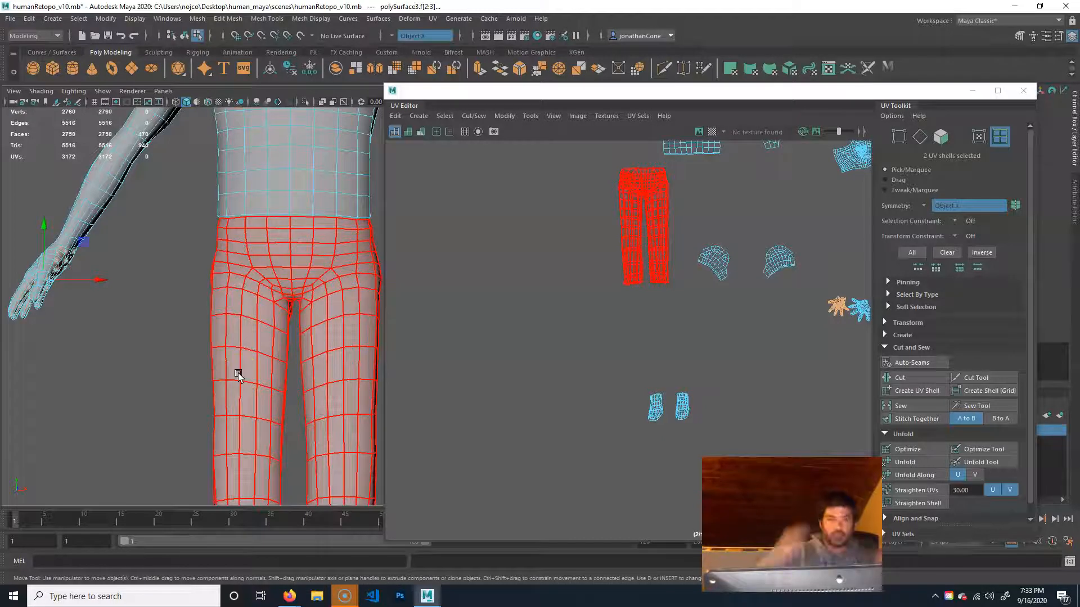
pyautogui.keyDown('alt'); pyautogui.moveTo(380, 327); pyautogui.dragTo(211, 363); pyautogui.keyUp('alt')
pyautogui.keyDown('alt'); pyautogui.moveTo(212, 363); pyautogui.dragTo(106, 337, button='middle'); pyautogui.keyUp('alt')
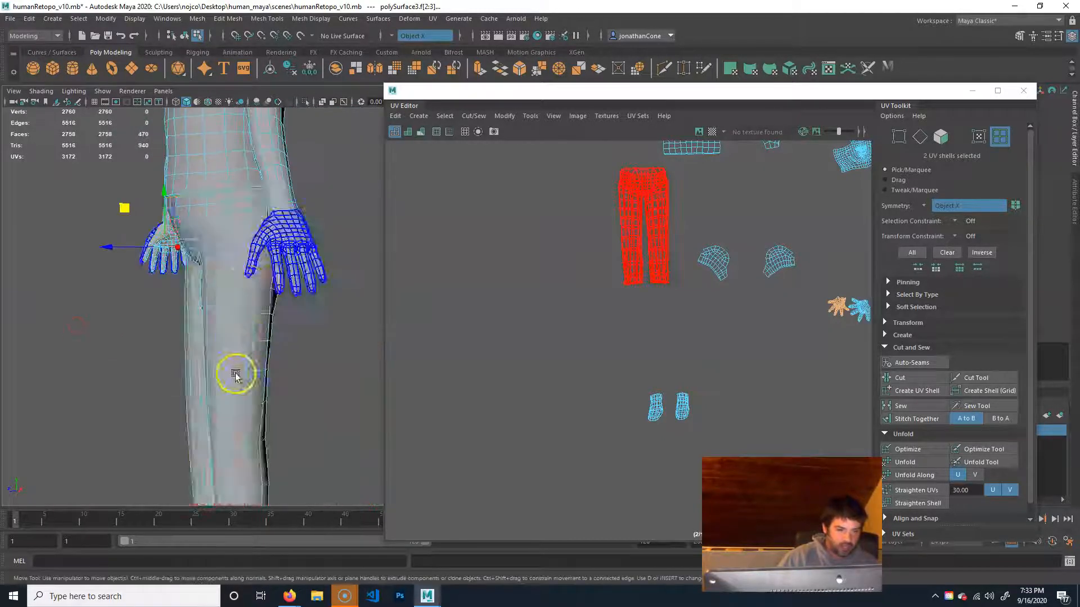
pyautogui.keyDown('alt'); pyautogui.moveTo(211, 322); pyautogui.dragTo(299, 306, button='middle'); pyautogui.keyUp('alt')
pyautogui.keyDown('alt'); pyautogui.moveTo(156, 309); pyautogui.dragTo(300, 324, button='right'); pyautogui.keyUp('alt')
pyautogui.keyDown('alt'); pyautogui.moveTo(300, 323); pyautogui.dragTo(282, 350, button='middle'); pyautogui.keyUp('alt')
pyautogui.keyDown('alt'); pyautogui.moveTo(282, 350); pyautogui.dragTo(236, 258); pyautogui.keyUp('alt')
pyautogui.moveTo(242, 314); pyautogui.dragTo(224, 202, button='right')
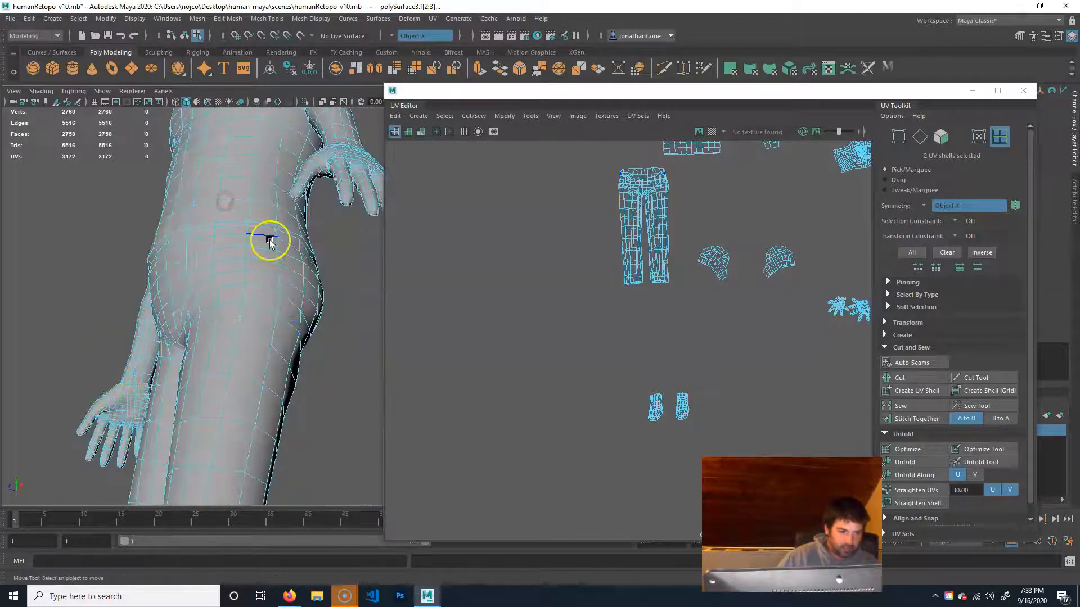
pyautogui.click(278, 237)
# Step: Extend the edge selection down the outer side of both trouser legs to the hem
pyautogui.keyDown('alt'); pyautogui.moveTo(262, 409); pyautogui.dragTo(289, 231, button='middle'); pyautogui.keyUp('alt')
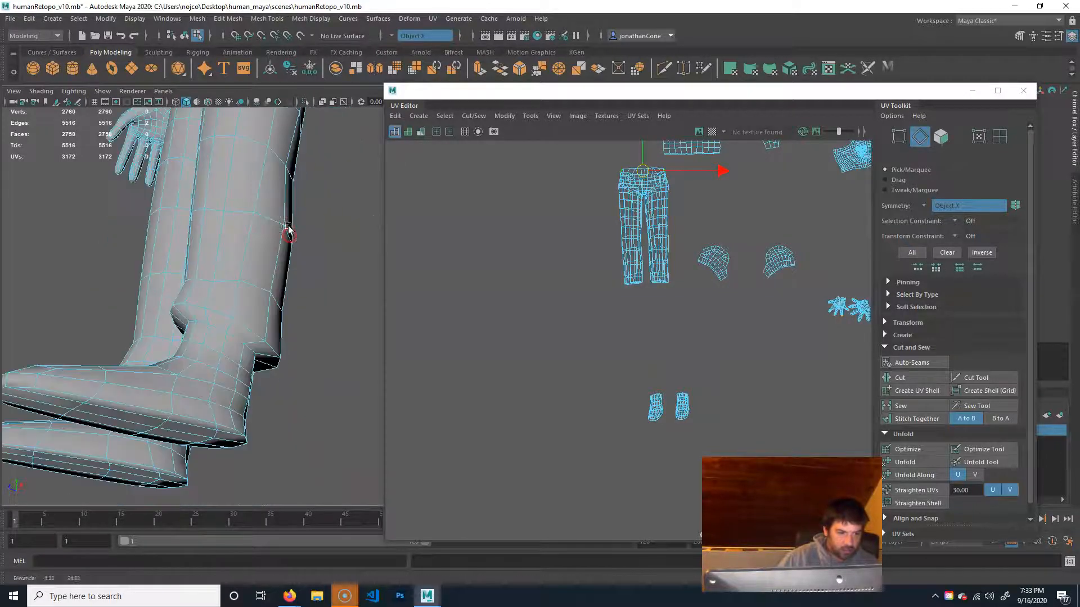
pyautogui.keyDown('alt'); pyautogui.moveTo(336, 377); pyautogui.dragTo(337, 332); pyautogui.keyUp('alt')
pyautogui.keyDown('alt'); pyautogui.moveTo(210, 363); pyautogui.dragTo(279, 325, button='right'); pyautogui.keyUp('alt')
pyautogui.keyDown('alt'); pyautogui.moveTo(278, 325); pyautogui.dragTo(226, 322); pyautogui.keyUp('alt')
pyautogui.keyDown('alt'); pyautogui.moveTo(227, 323); pyautogui.dragTo(258, 321, button='middle'); pyautogui.keyUp('alt')
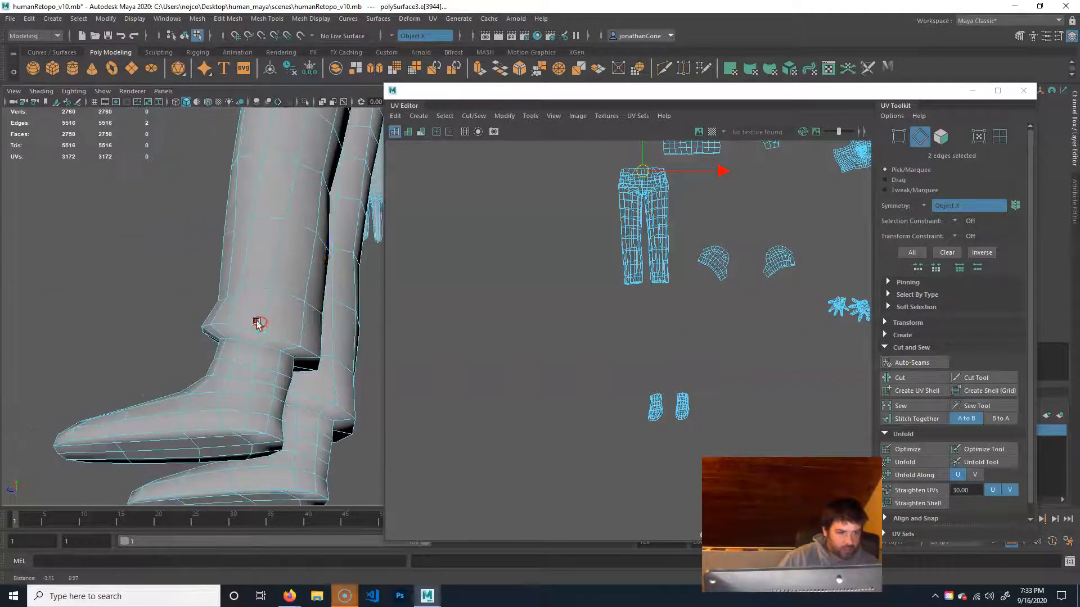
pyautogui.keyDown('alt'); pyautogui.moveTo(308, 272); pyautogui.dragTo(306, 429, button='middle'); pyautogui.keyUp('alt')
pyautogui.keyDown('alt'); pyautogui.moveTo(306, 429); pyautogui.dragTo(234, 429); pyautogui.keyUp('alt')
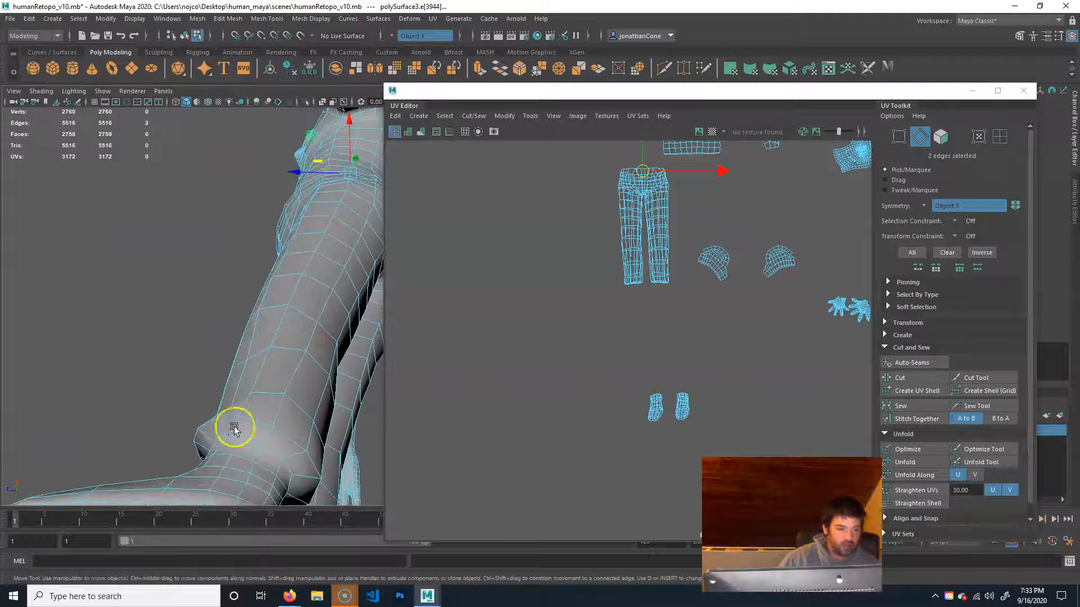
pyautogui.click(269, 432)
# Step: Add the inner-leg edges running through the crotch to the selection and cut the trousers into front and back shells
pyautogui.keyDown('alt'); pyautogui.moveTo(218, 411); pyautogui.dragTo(222, 390); pyautogui.keyUp('alt')
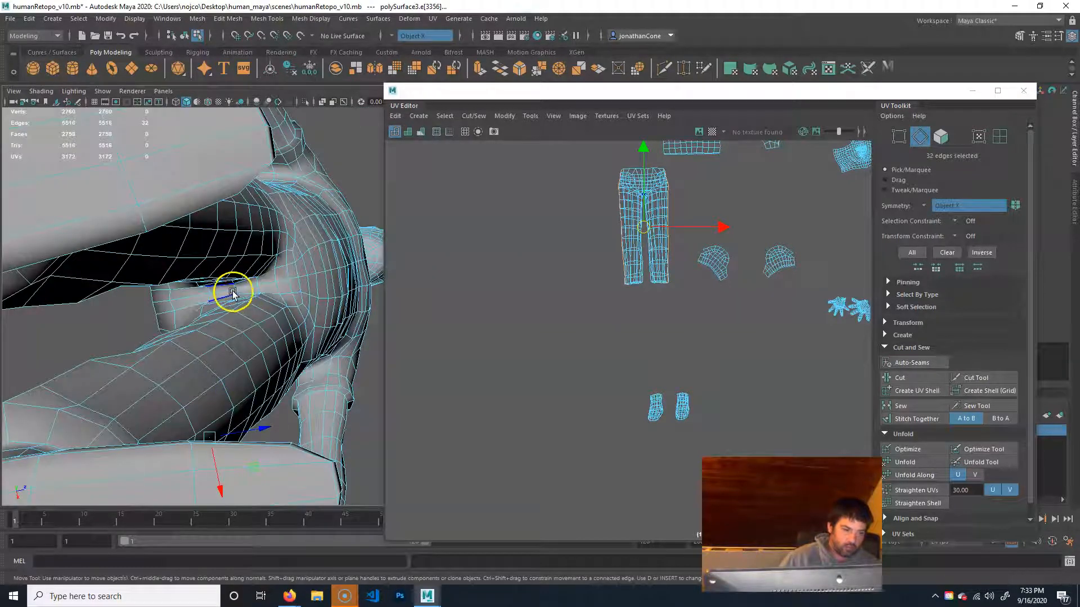
pyautogui.keyDown('alt'); pyautogui.moveTo(162, 321); pyautogui.dragTo(326, 304, button='right'); pyautogui.keyUp('alt')
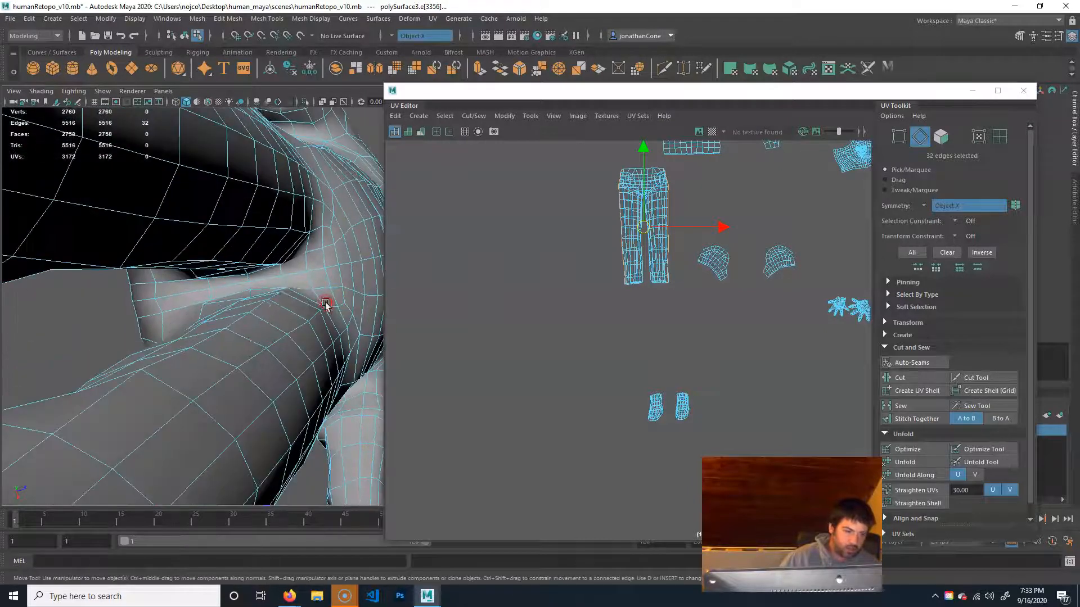
pyautogui.keyDown('shift'); pyautogui.click(247, 284); pyautogui.keyUp('shift')
pyautogui.keyDown('alt'); pyautogui.moveTo(301, 337); pyautogui.dragTo(212, 323); pyautogui.keyUp('alt')
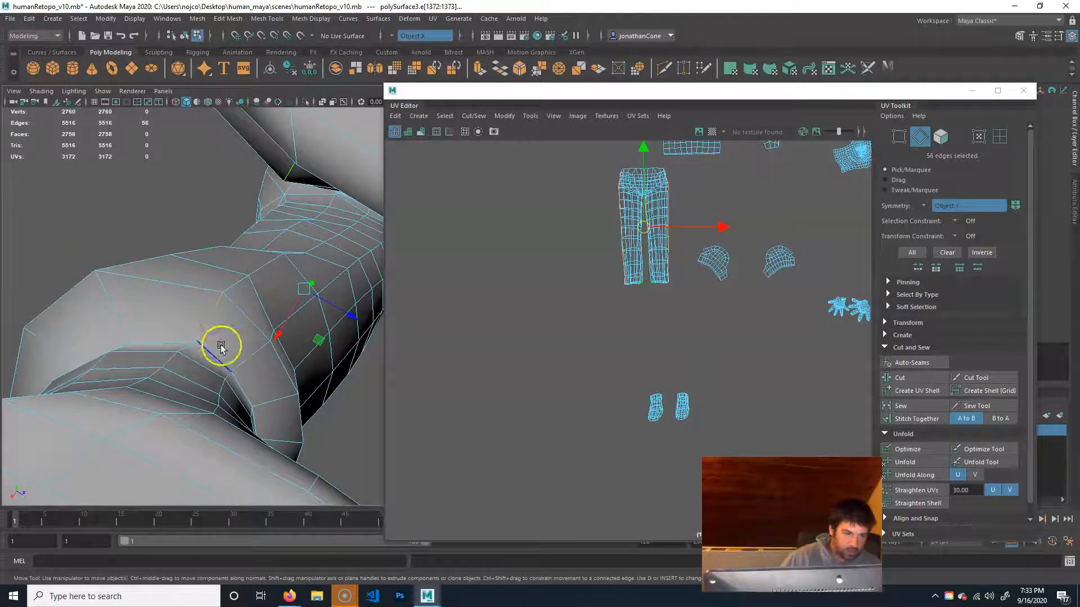
pyautogui.keyDown('alt'); pyautogui.moveTo(360, 316); pyautogui.dragTo(298, 323, button='right'); pyautogui.keyUp('alt')
pyautogui.keyDown('alt'); pyautogui.moveTo(299, 323); pyautogui.dragTo(113, 379); pyautogui.keyUp('alt')
pyautogui.keyDown('alt'); pyautogui.moveTo(210, 360); pyautogui.dragTo(21, 339, button='middle'); pyautogui.keyUp('alt')
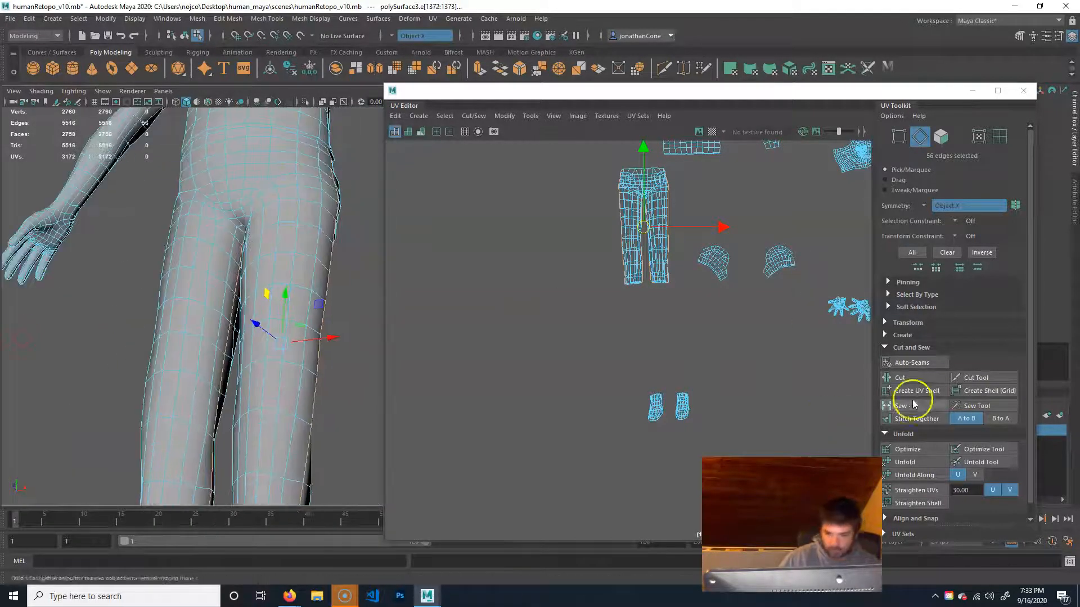
pyautogui.click(915, 380)
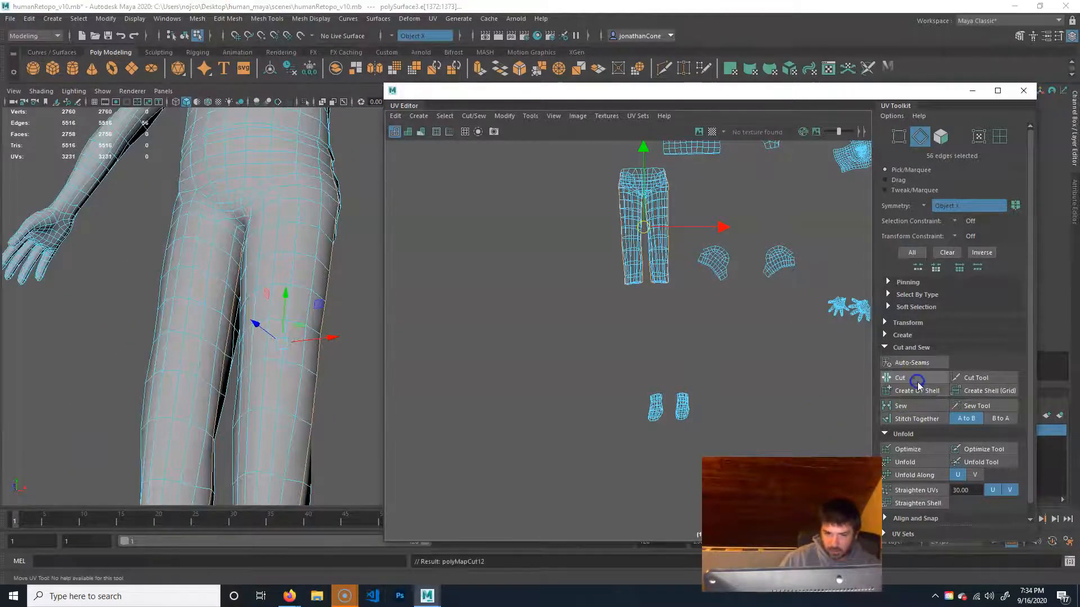
# Step: Select the trouser front UV shell and move it clear of the trouser back shell
pyautogui.click(999, 137)
pyautogui.click(632, 221)
pyautogui.moveTo(643, 224); pyautogui.dragTo(537, 241)
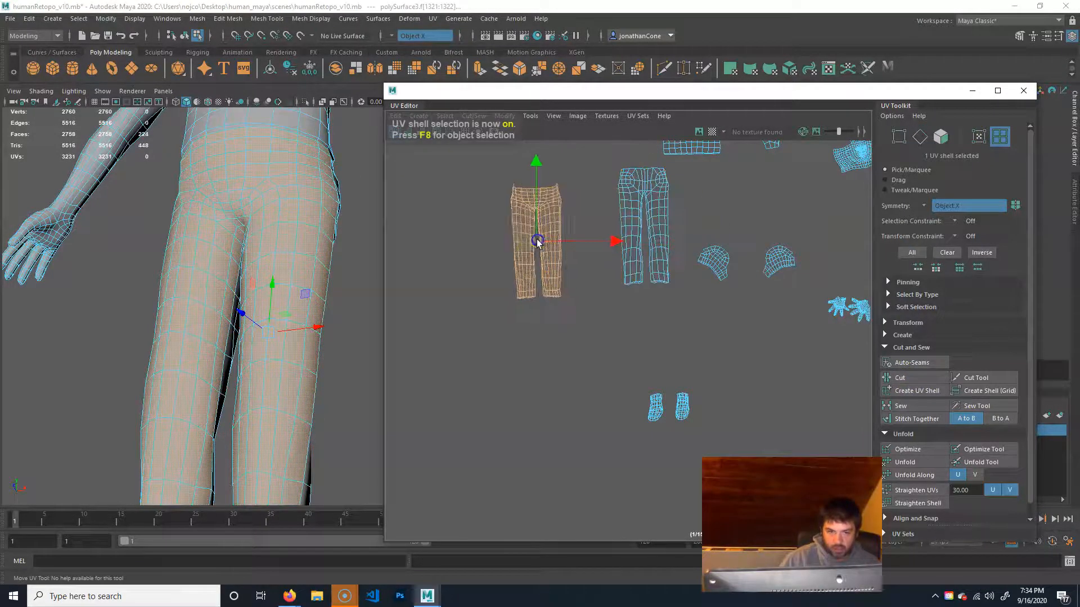
# Step: Examine the split between the front and back trouser shells on the model from several sides
pyautogui.keyDown('alt'); pyautogui.moveTo(181, 325); pyautogui.dragTo(240, 327); pyautogui.keyUp('alt')
pyautogui.keyDown('alt'); pyautogui.moveTo(285, 330); pyautogui.dragTo(238, 323); pyautogui.keyUp('alt')
pyautogui.keyDown('alt'); pyautogui.moveTo(184, 262); pyautogui.dragTo(210, 263); pyautogui.keyUp('alt')
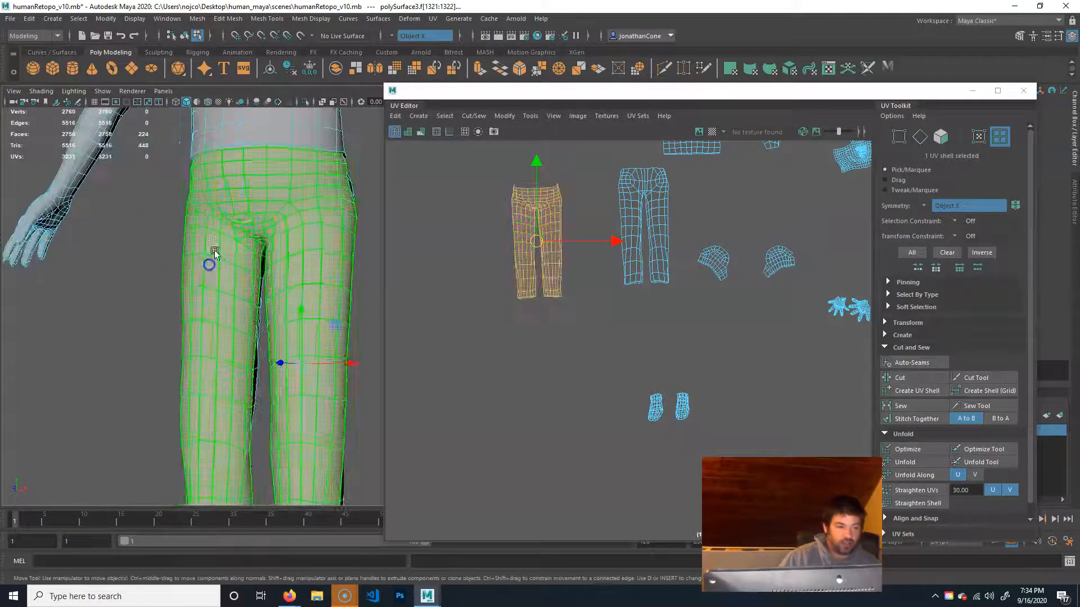
pyautogui.keyDown('alt'); pyautogui.moveTo(281, 248); pyautogui.dragTo(261, 258); pyautogui.keyUp('alt')
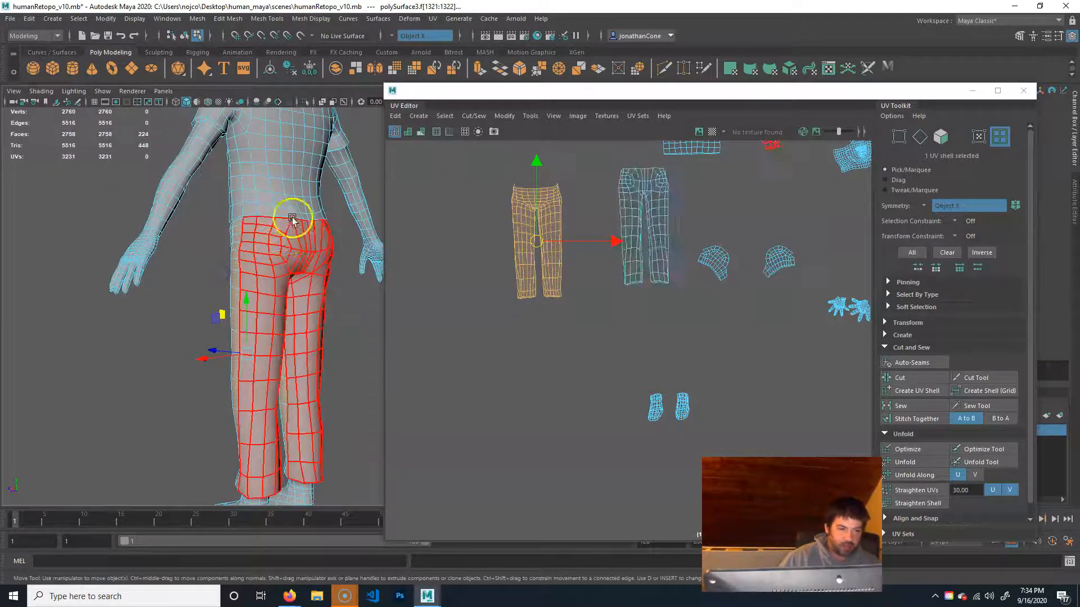
pyautogui.keyDown('alt'); pyautogui.moveTo(168, 301); pyautogui.dragTo(277, 321); pyautogui.keyUp('alt')
pyautogui.keyDown('alt'); pyautogui.moveTo(135, 329); pyautogui.dragTo(213, 336); pyautogui.keyUp('alt')
pyautogui.keyDown('alt'); pyautogui.moveTo(188, 324); pyautogui.dragTo(174, 219, button='middle'); pyautogui.keyUp('alt')
pyautogui.keyDown('alt'); pyautogui.moveTo(265, 241); pyautogui.dragTo(259, 342, button='middle'); pyautogui.keyUp('alt')
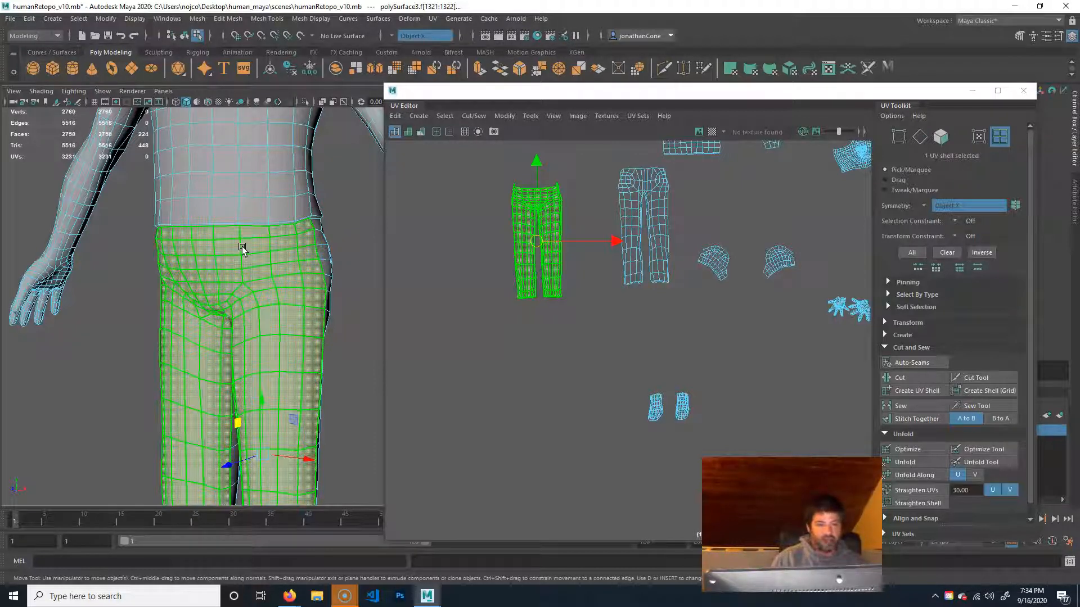
pyautogui.click(234, 320)
pyautogui.keyDown('alt'); pyautogui.moveTo(200, 325); pyautogui.dragTo(271, 295); pyautogui.keyUp('alt')
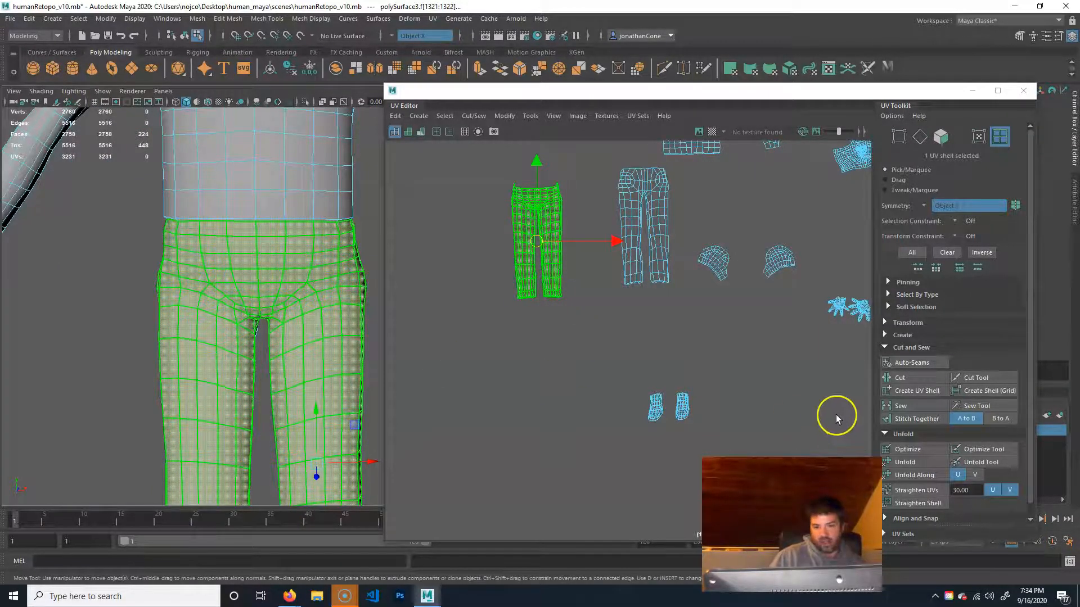
# Step: Unfold the trouser front shell and the trouser back shell
pyautogui.click(922, 463)
pyautogui.click(667, 214)
pyautogui.click(925, 464)
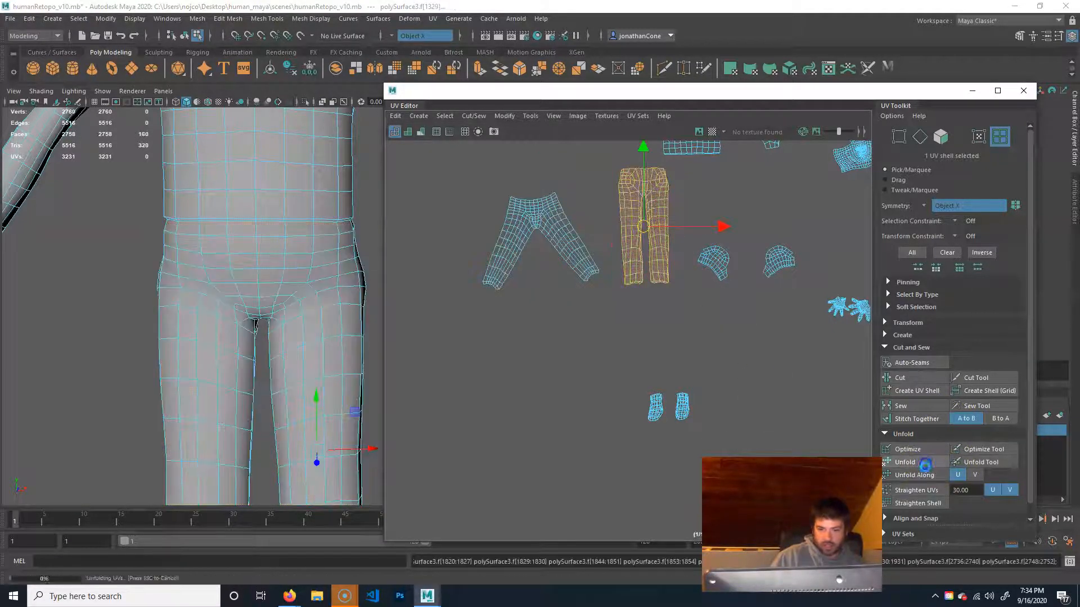
# Step: Switch to edge selection and select an edge on the rim of the foot's sole
pyautogui.keyDown('alt'); pyautogui.moveTo(304, 390); pyautogui.dragTo(204, 112, button='middle'); pyautogui.keyUp('alt')
pyautogui.keyDown('alt'); pyautogui.moveTo(219, 374); pyautogui.dragTo(262, 163, button='middle'); pyautogui.keyUp('alt')
pyautogui.keyDown('alt'); pyautogui.moveTo(221, 352); pyautogui.dragTo(239, 377); pyautogui.keyUp('alt')
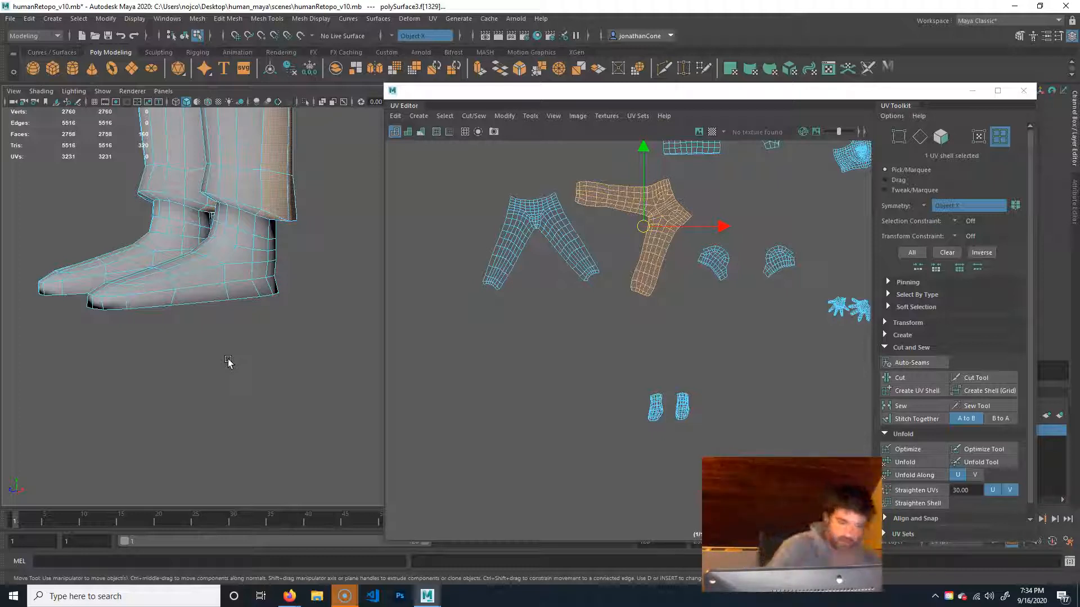
pyautogui.moveTo(219, 243); pyautogui.dragTo(343, 265, button='right')
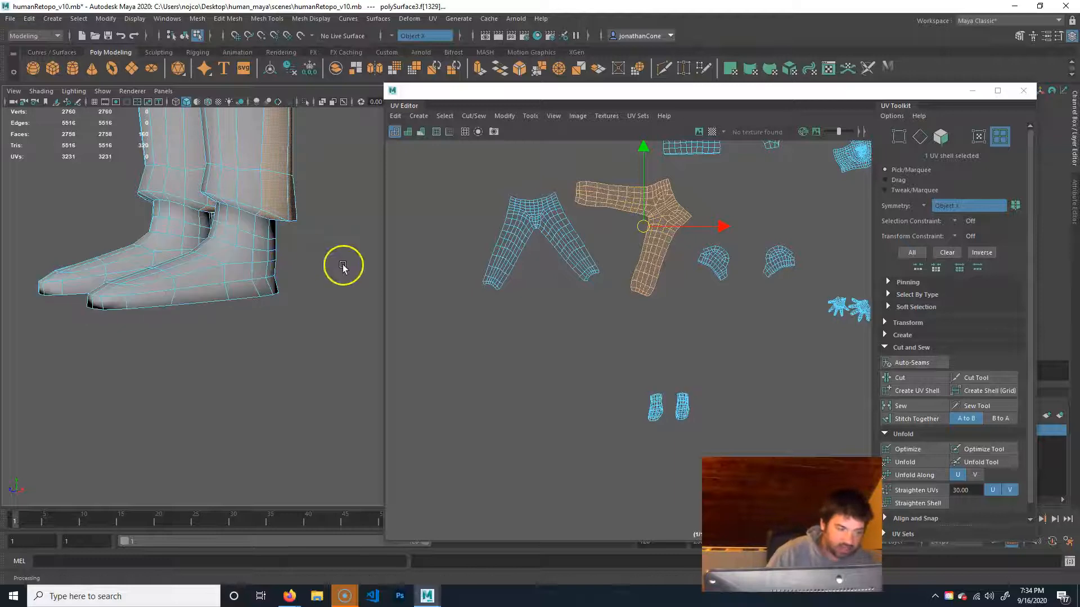
pyautogui.keyDown('alt'); pyautogui.moveTo(154, 322); pyautogui.dragTo(211, 315, button='right'); pyautogui.keyUp('alt')
pyautogui.keyDown('alt'); pyautogui.moveTo(211, 307); pyautogui.dragTo(360, 316, button='middle'); pyautogui.keyUp('alt')
pyautogui.keyDown('alt'); pyautogui.moveTo(173, 315); pyautogui.dragTo(194, 317); pyautogui.keyUp('alt')
pyautogui.keyDown('alt'); pyautogui.moveTo(244, 313); pyautogui.dragTo(261, 318, button='right'); pyautogui.keyUp('alt')
pyautogui.keyDown('alt'); pyautogui.moveTo(262, 318); pyautogui.dragTo(304, 273); pyautogui.keyUp('alt')
pyautogui.keyDown('alt'); pyautogui.moveTo(303, 275); pyautogui.dragTo(311, 393, button='middle'); pyautogui.keyUp('alt')
pyautogui.keyDown('alt'); pyautogui.moveTo(311, 393); pyautogui.dragTo(320, 389); pyautogui.keyUp('alt')
pyautogui.moveTo(322, 257); pyautogui.dragTo(321, 231, button='right')
pyautogui.keyDown('alt'); pyautogui.moveTo(314, 277); pyautogui.dragTo(326, 343); pyautogui.keyUp('alt')
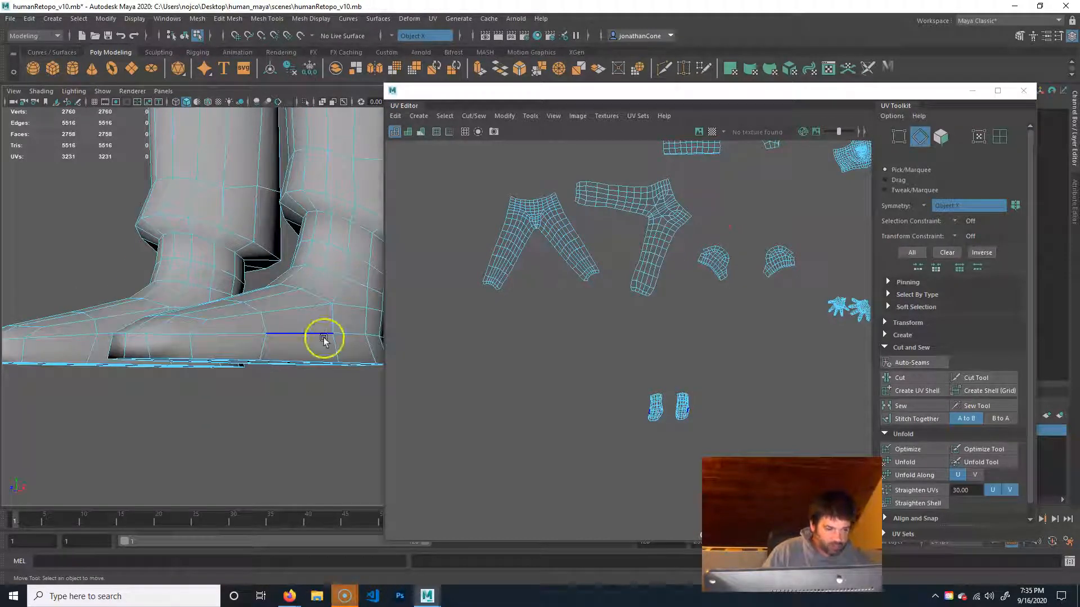
pyautogui.keyDown('alt'); pyautogui.moveTo(311, 373); pyautogui.dragTo(322, 312); pyautogui.keyUp('alt')
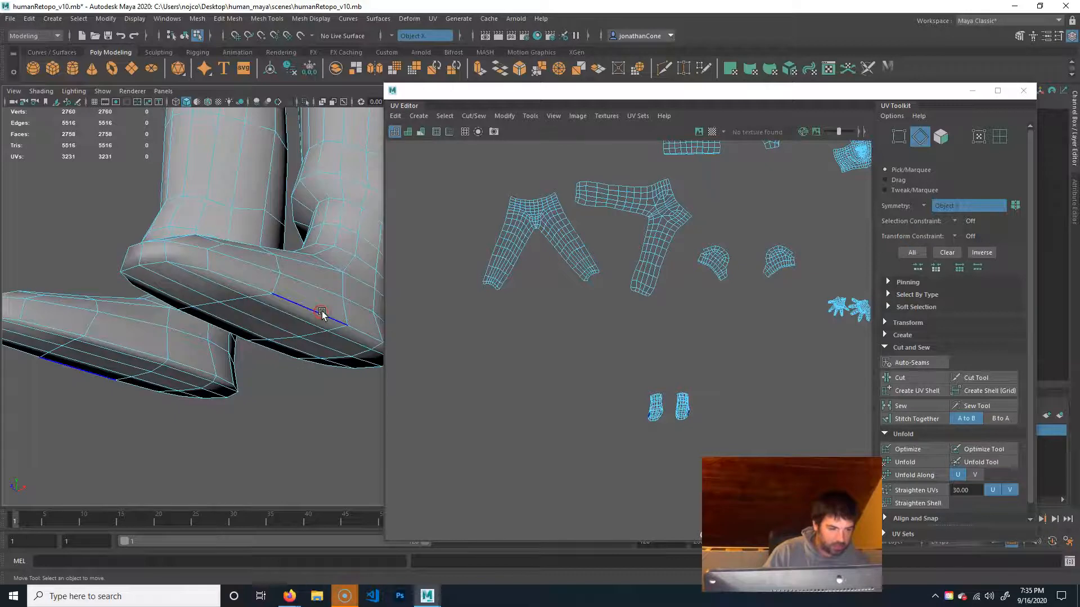
pyautogui.click(321, 313)
# Step: Extend the selection to the full edge loop around both soles and cut the soles off the feet
pyautogui.keyDown('alt'); pyautogui.moveTo(253, 349); pyautogui.dragTo(253, 272); pyautogui.keyUp('alt')
pyautogui.keyDown('shift'); pyautogui.doubleClick(330, 155); pyautogui.keyUp('shift')
pyautogui.keyDown('shift'); pyautogui.doubleClick(320, 354); pyautogui.keyUp('shift')
pyautogui.keyDown('alt'); pyautogui.moveTo(268, 397); pyautogui.dragTo(479, 161); pyautogui.keyUp('alt')
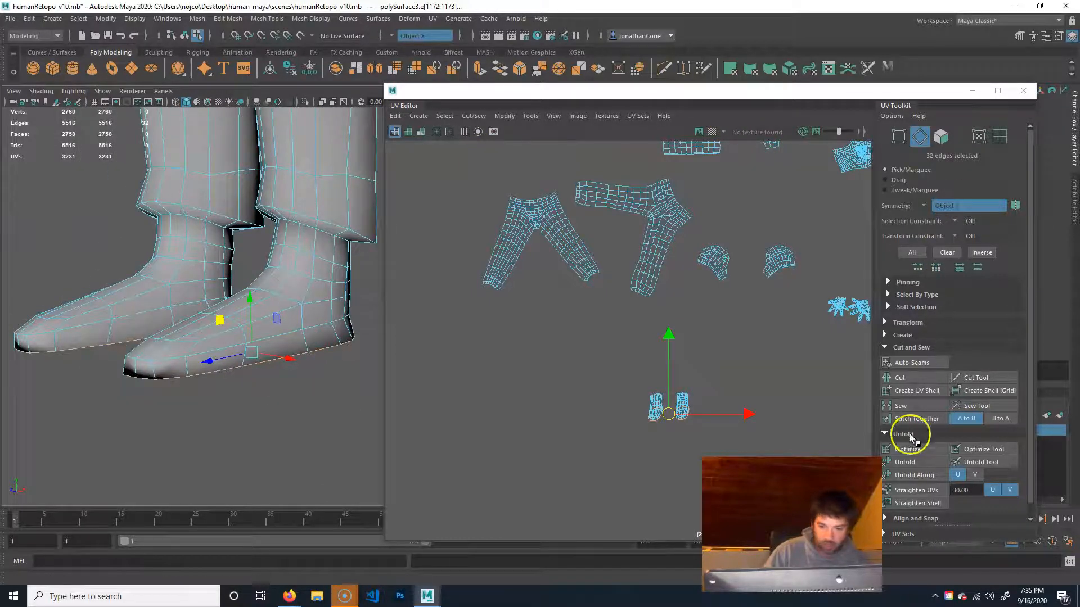
pyautogui.click(914, 378)
pyautogui.keyDown('alt'); pyautogui.moveTo(232, 323); pyautogui.dragTo(362, 366); pyautogui.keyUp('alt')
pyautogui.keyDown('alt'); pyautogui.moveTo(361, 429); pyautogui.dragTo(328, 404); pyautogui.keyUp('alt')
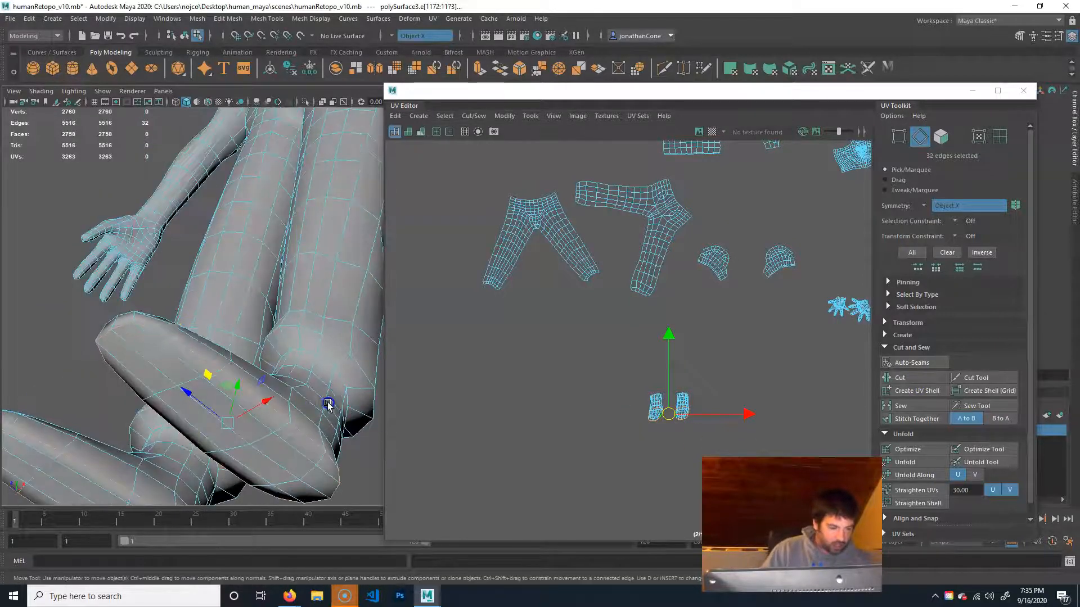
# Step: Select the upper-foot UV shells and move them clear of the sole shells
pyautogui.keyDown('alt'); pyautogui.moveTo(704, 372); pyautogui.dragTo(683, 322, button='middle'); pyautogui.keyUp('alt')
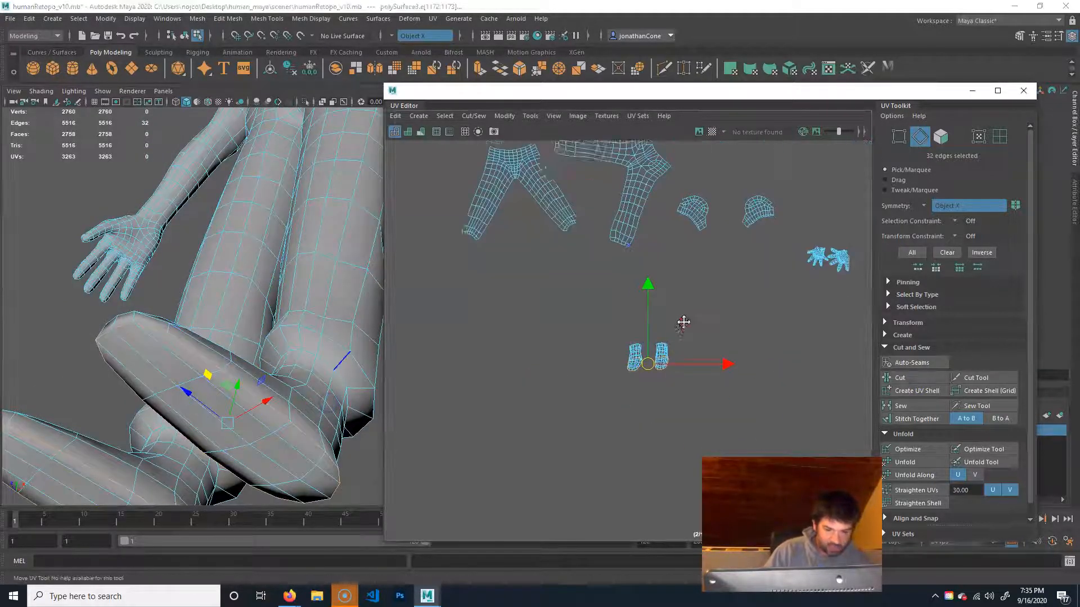
pyautogui.click(999, 137)
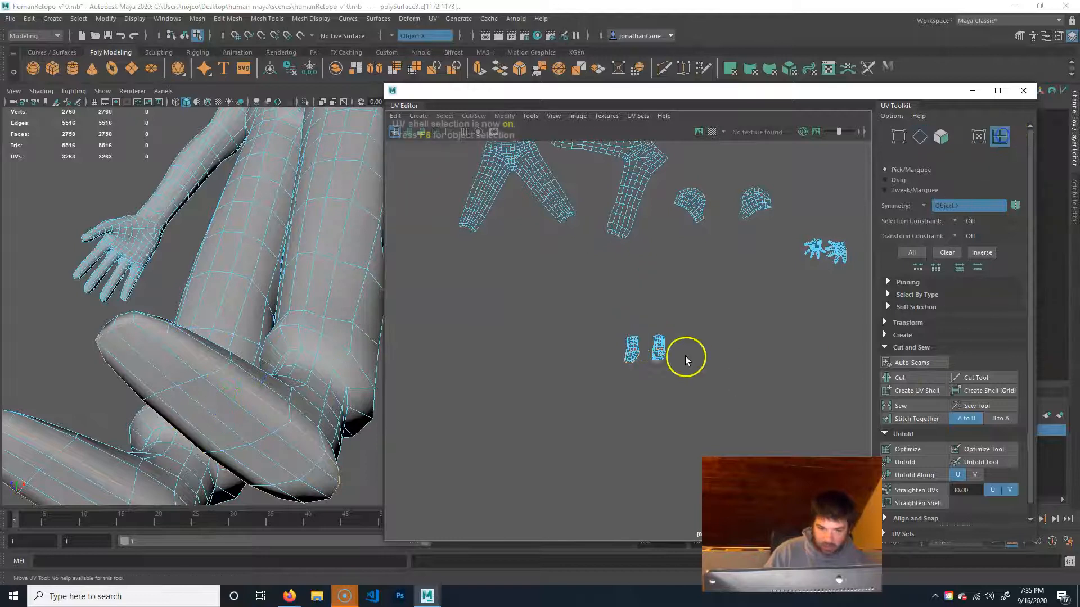
pyautogui.click(627, 360)
pyautogui.moveTo(645, 350); pyautogui.dragTo(517, 331)
# Step: Unfold the two sole UV shells and move them away below the sleeve shells
pyautogui.click(641, 358)
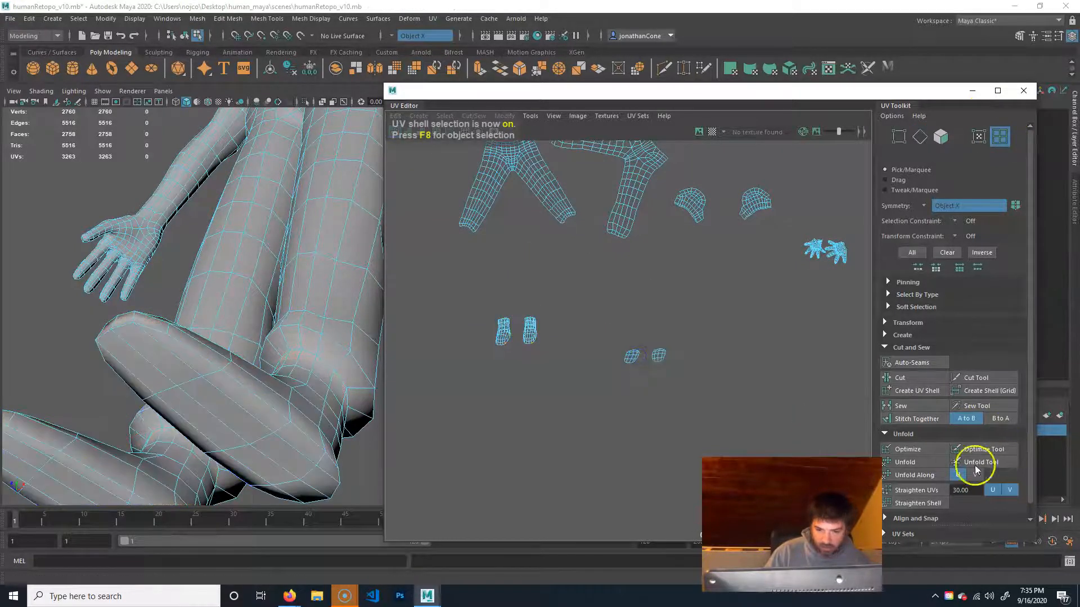
pyautogui.click(656, 358)
pyautogui.click(906, 461)
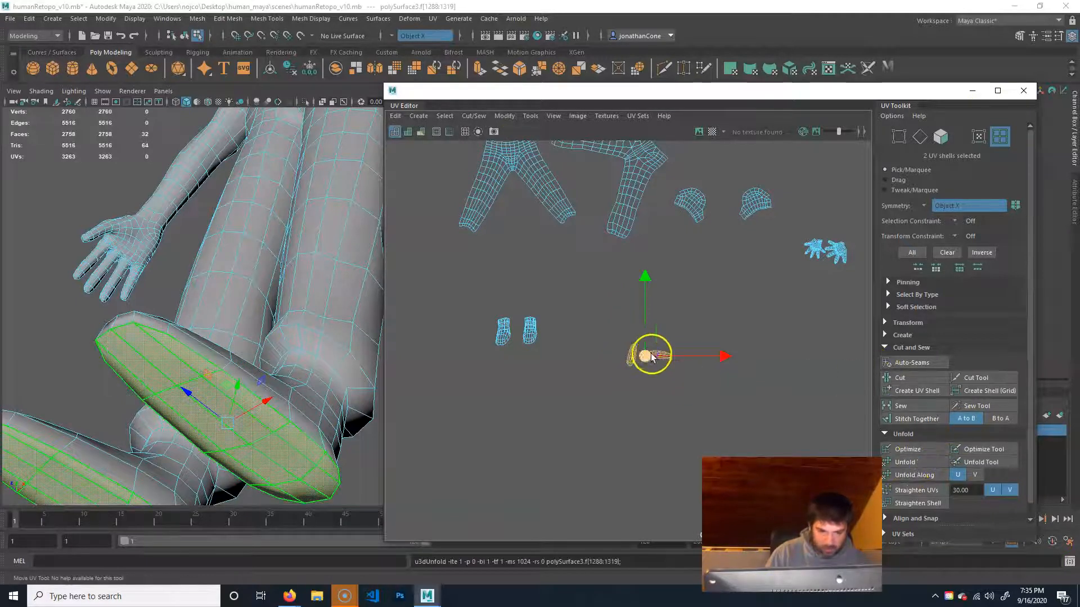
pyautogui.moveTo(650, 354); pyautogui.dragTo(699, 300)
# Step: Select the two upper-foot UV shells and unfold them
pyautogui.keyDown('alt'); pyautogui.moveTo(292, 289); pyautogui.dragTo(340, 369); pyautogui.keyUp('alt')
pyautogui.keyDown('alt'); pyautogui.moveTo(334, 329); pyautogui.dragTo(360, 337); pyautogui.keyUp('alt')
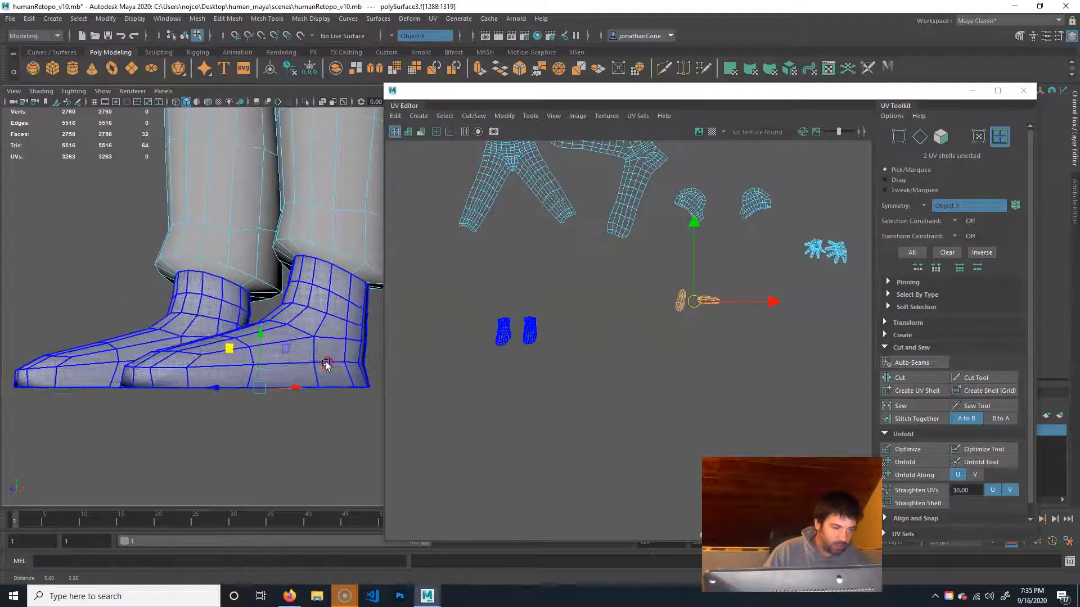
pyautogui.click(529, 332)
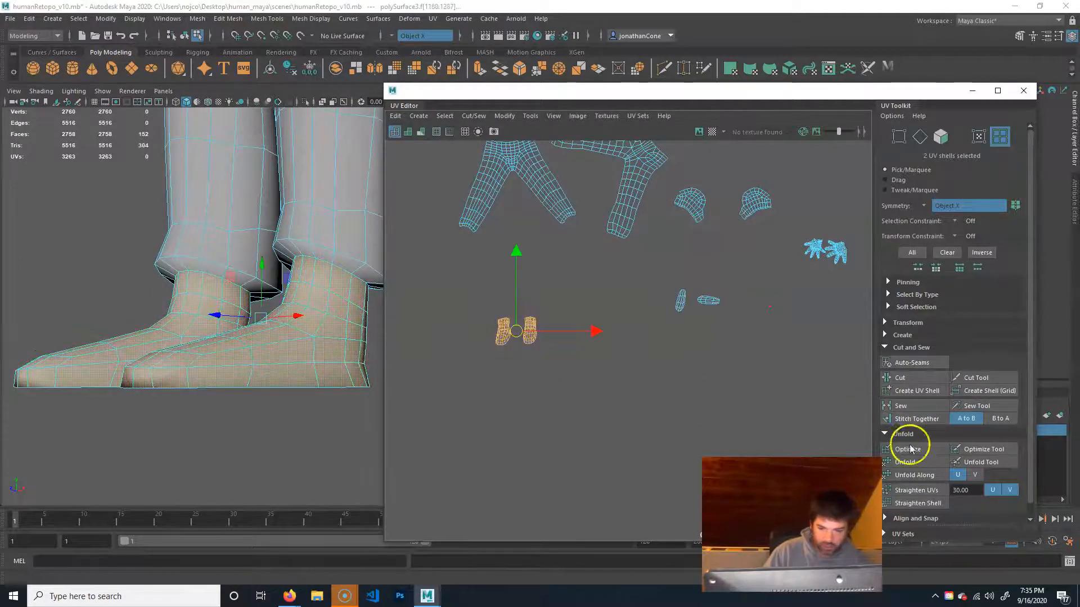
pyautogui.click(917, 463)
pyautogui.keyDown('alt'); pyautogui.moveTo(442, 363); pyautogui.dragTo(697, 316, button='right'); pyautogui.keyUp('alt')
pyautogui.keyDown('alt'); pyautogui.moveTo(702, 316); pyautogui.dragTo(689, 376, button='middle'); pyautogui.keyUp('alt')
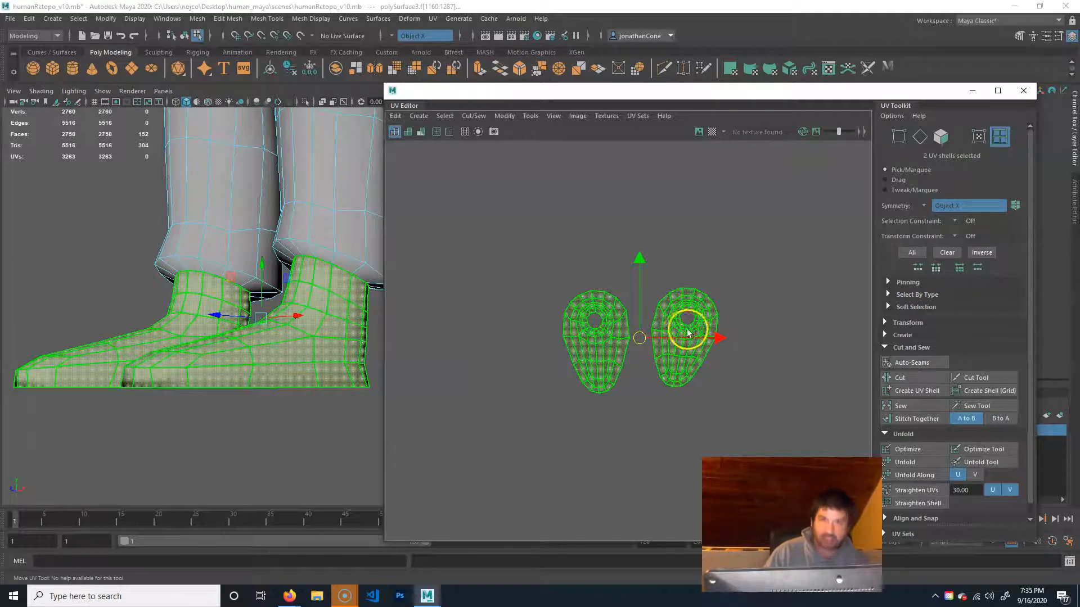
# Step: Select the edges running from the ankle opening down the heel on both upper-foot UV shells and cut them
pyautogui.keyDown('alt'); pyautogui.moveTo(282, 325); pyautogui.dragTo(140, 338, button='right'); pyautogui.keyUp('alt')
pyautogui.keyDown('alt'); pyautogui.moveTo(121, 337); pyautogui.dragTo(441, 369); pyautogui.keyUp('alt')
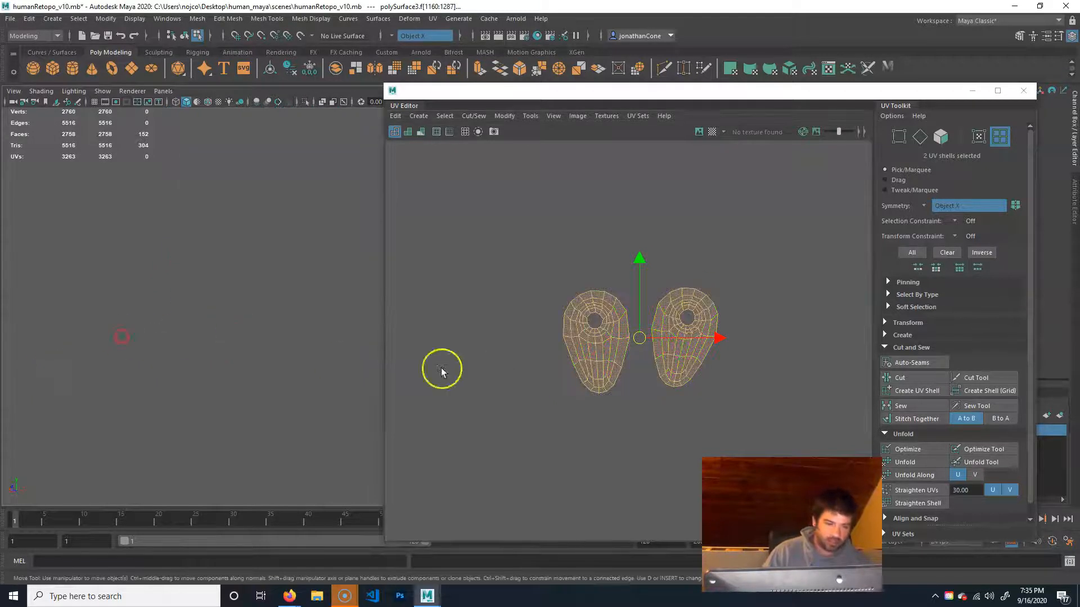
pyautogui.keyDown('alt'); pyautogui.moveTo(669, 337); pyautogui.dragTo(812, 308, button='right'); pyautogui.keyUp('alt')
pyautogui.keyDown('alt'); pyautogui.moveTo(756, 312); pyautogui.dragTo(620, 328, button='middle'); pyautogui.keyUp('alt')
pyautogui.moveTo(621, 323); pyautogui.dragTo(628, 273, button='right')
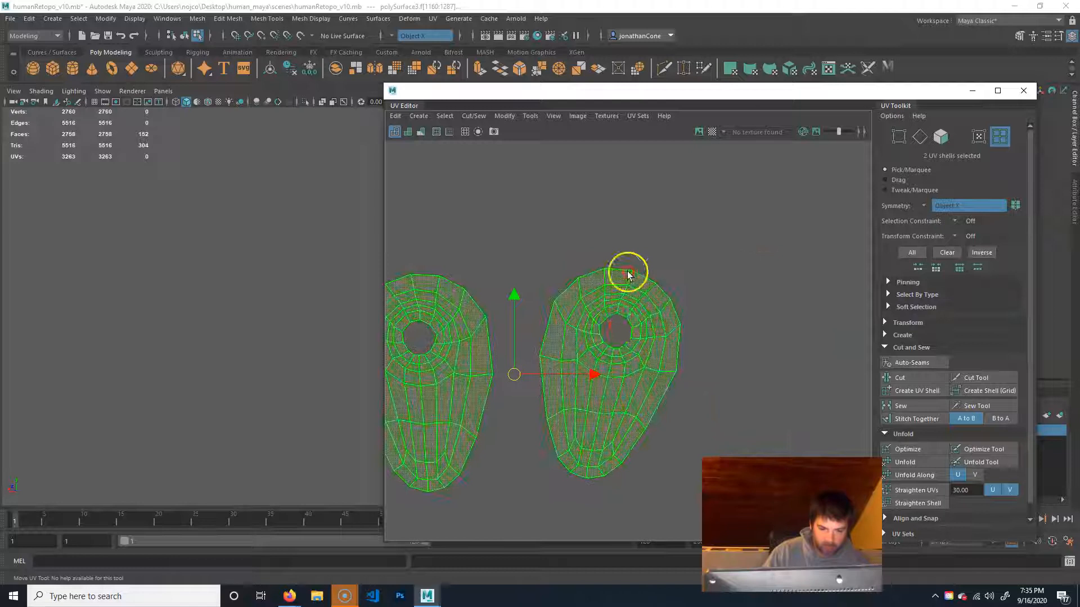
pyautogui.click(619, 309)
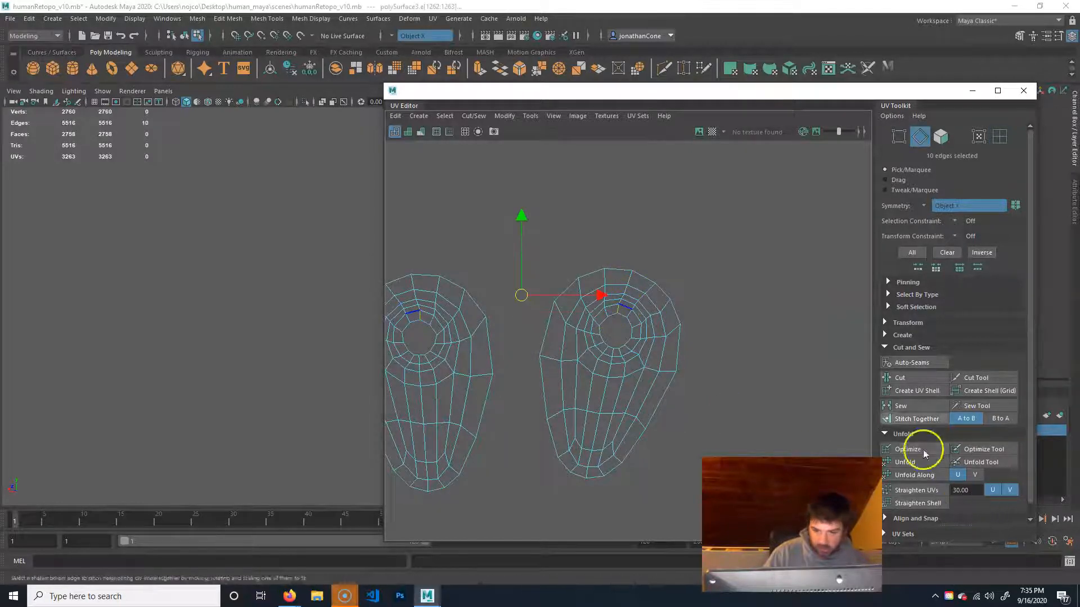
pyautogui.click(902, 377)
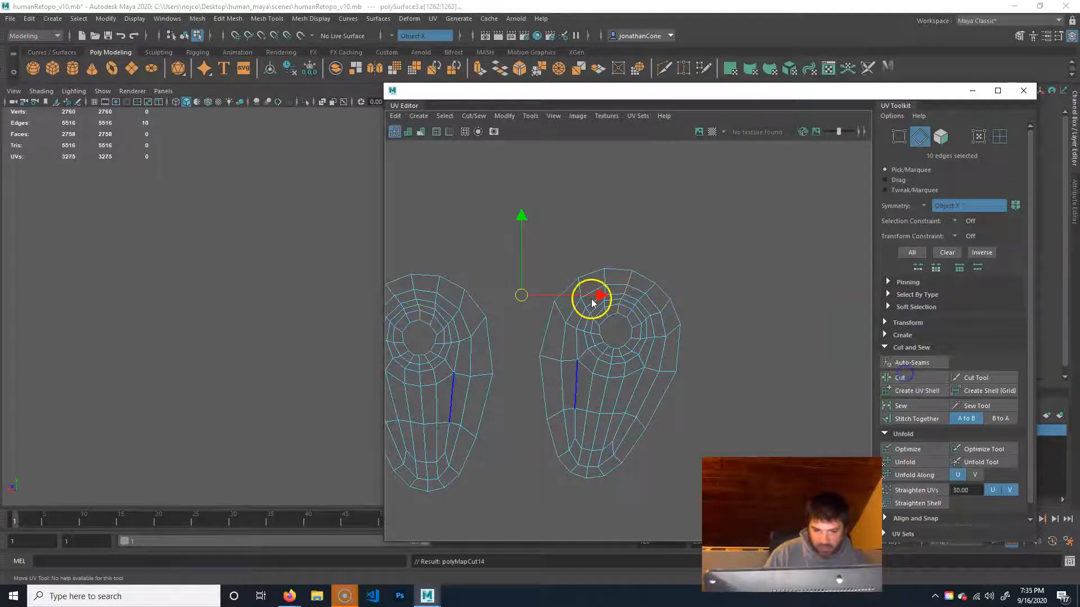
# Step: Shade the UV shells by distortion, unfold the two upper-foot shells and shift them slightly
pyautogui.click(420, 132)
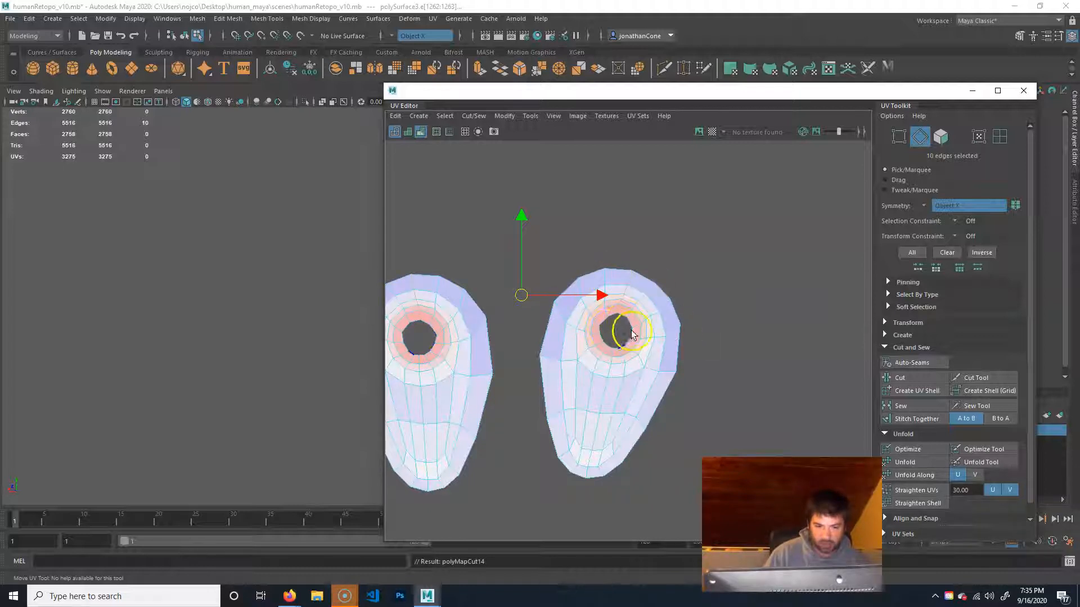
pyautogui.keyDown('alt'); pyautogui.moveTo(646, 343); pyautogui.dragTo(637, 337, button='middle'); pyautogui.keyUp('alt')
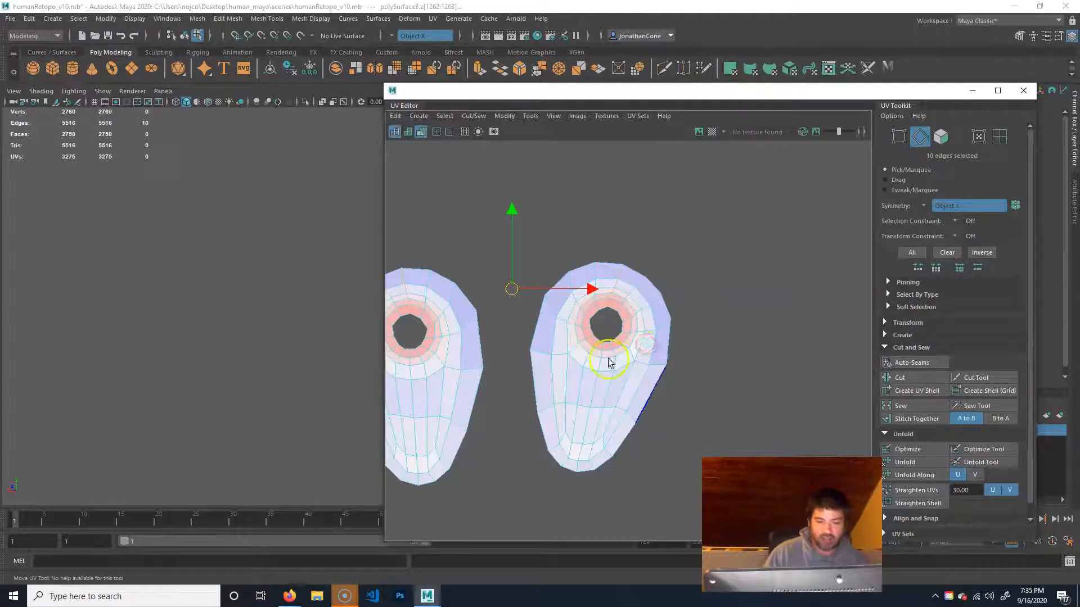
pyautogui.click(999, 137)
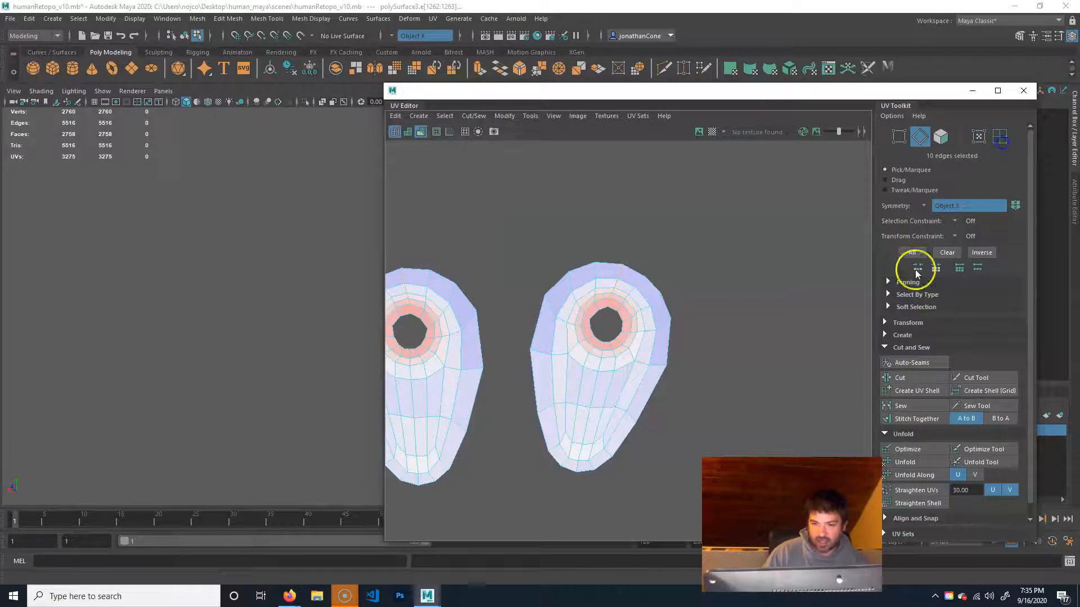
pyautogui.click(943, 476)
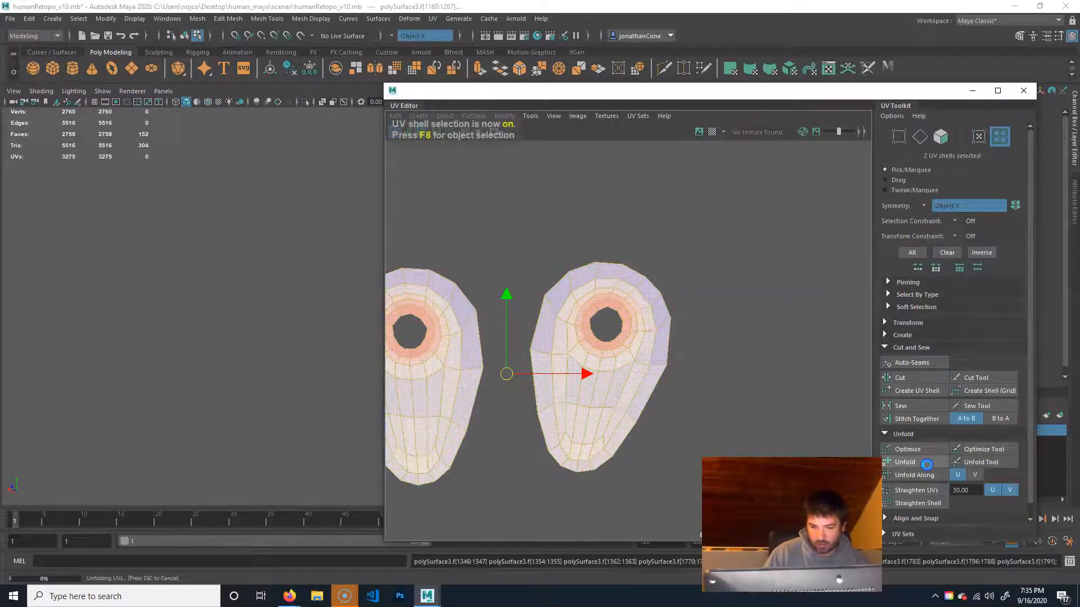
pyautogui.click(655, 262)
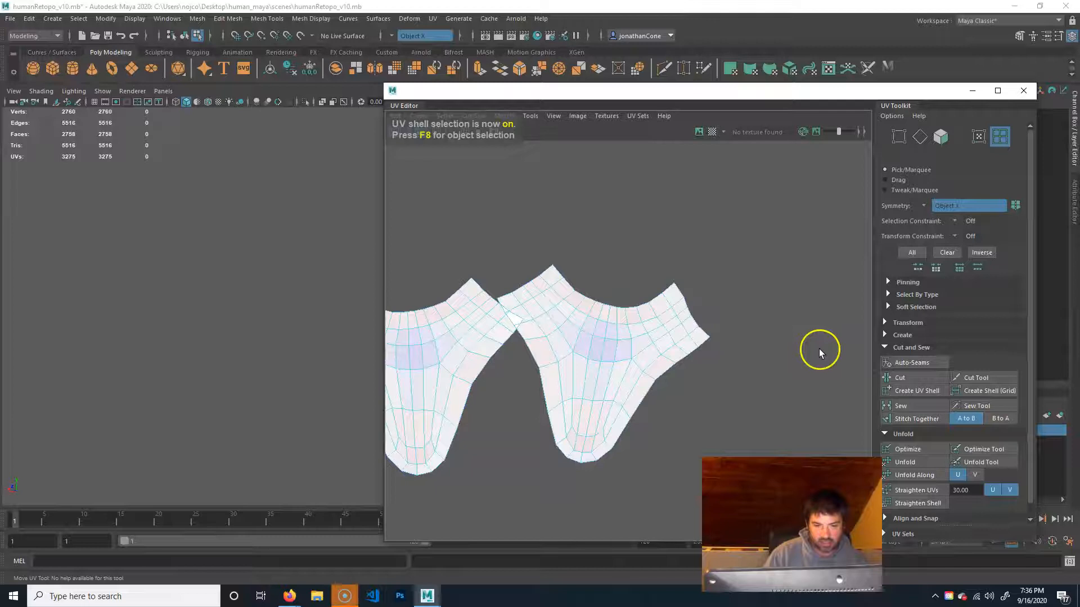
pyautogui.click(644, 349)
pyautogui.moveTo(508, 374); pyautogui.dragTo(533, 361)
# Step: Examine the distortion shading on the whole character alongside the complete set of UV shells
pyautogui.keyDown('alt'); pyautogui.moveTo(144, 268); pyautogui.dragTo(142, 316); pyautogui.keyUp('alt')
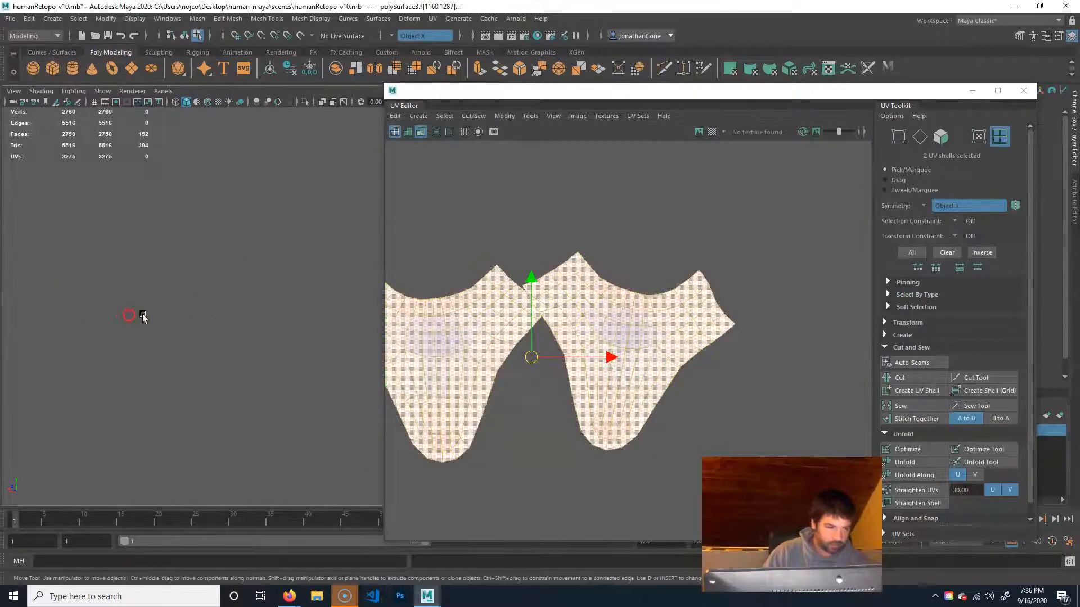
pyautogui.moveTo(597, 96); pyautogui.dragTo(794, 88)
pyautogui.scroll(-5, 228, 294)
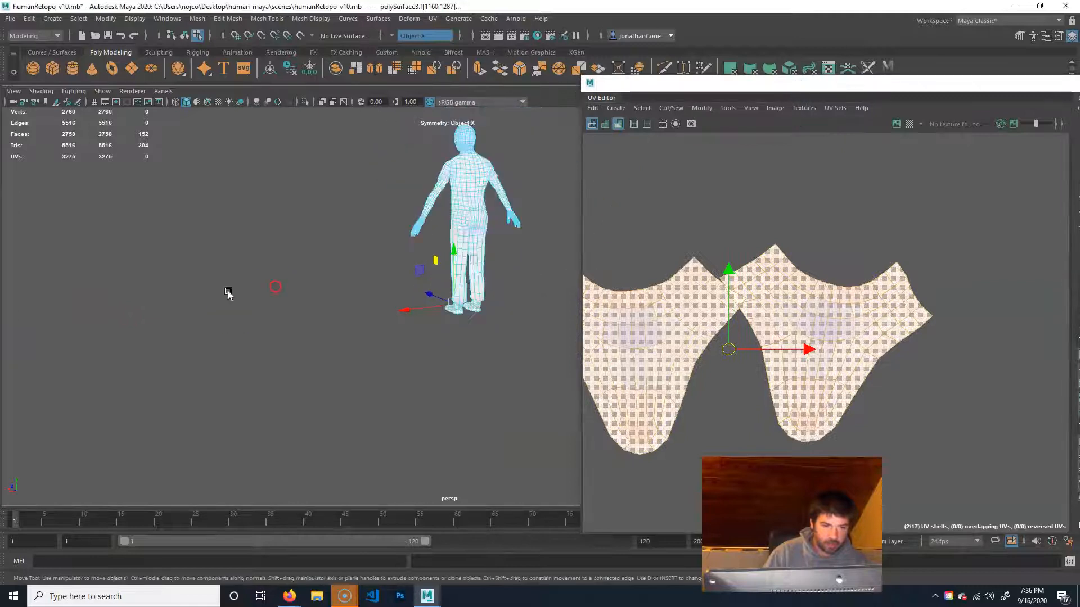
pyautogui.keyDown('alt'); pyautogui.moveTo(391, 253); pyautogui.dragTo(250, 316, button='middle'); pyautogui.keyUp('alt')
pyautogui.keyDown('alt'); pyautogui.moveTo(248, 318); pyautogui.dragTo(337, 306); pyautogui.keyUp('alt')
pyautogui.keyDown('alt'); pyautogui.moveTo(239, 318); pyautogui.dragTo(414, 306, button='right'); pyautogui.keyUp('alt')
pyautogui.keyDown('alt'); pyautogui.moveTo(751, 287); pyautogui.dragTo(579, 318, button='right'); pyautogui.keyUp('alt')
pyautogui.keyDown('alt'); pyautogui.moveTo(830, 286); pyautogui.dragTo(627, 292, button='right'); pyautogui.keyUp('alt')
pyautogui.keyDown('alt'); pyautogui.moveTo(887, 259); pyautogui.dragTo(648, 340, button='middle'); pyautogui.keyUp('alt')
pyautogui.keyDown('alt'); pyautogui.moveTo(861, 291); pyautogui.dragTo(717, 297, button='right'); pyautogui.keyUp('alt')
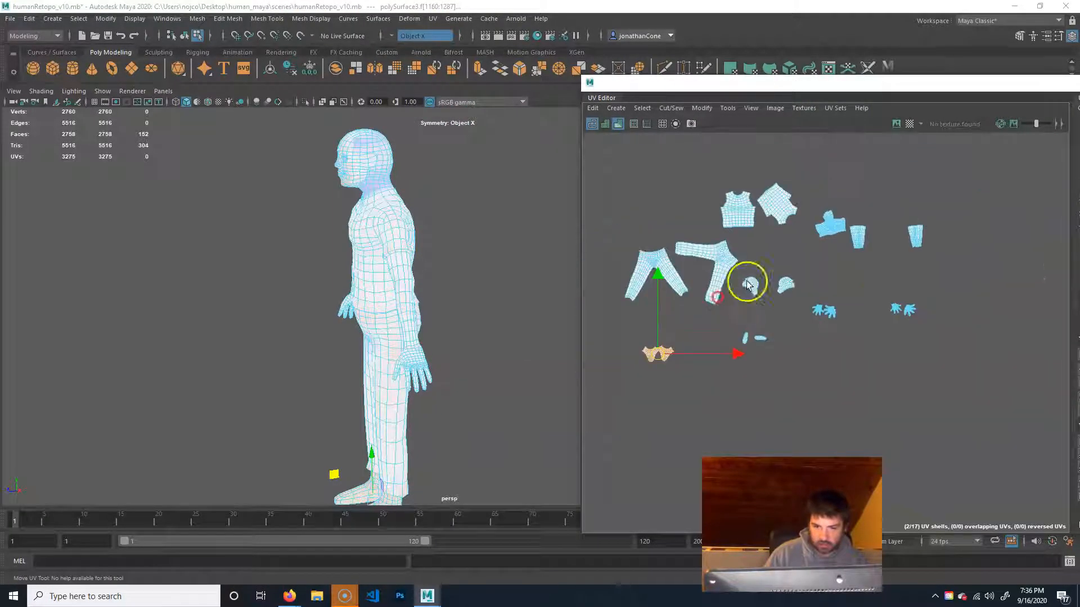
pyautogui.keyDown('alt'); pyautogui.moveTo(747, 284); pyautogui.dragTo(739, 314, button='middle'); pyautogui.keyUp('alt')
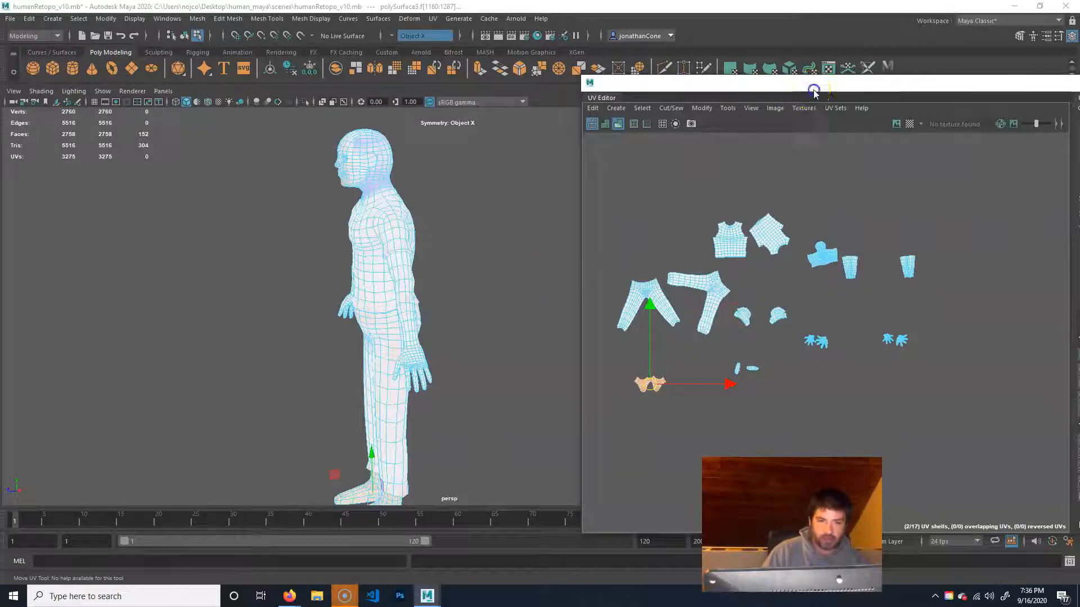
pyautogui.moveTo(814, 91); pyautogui.dragTo(681, 70)
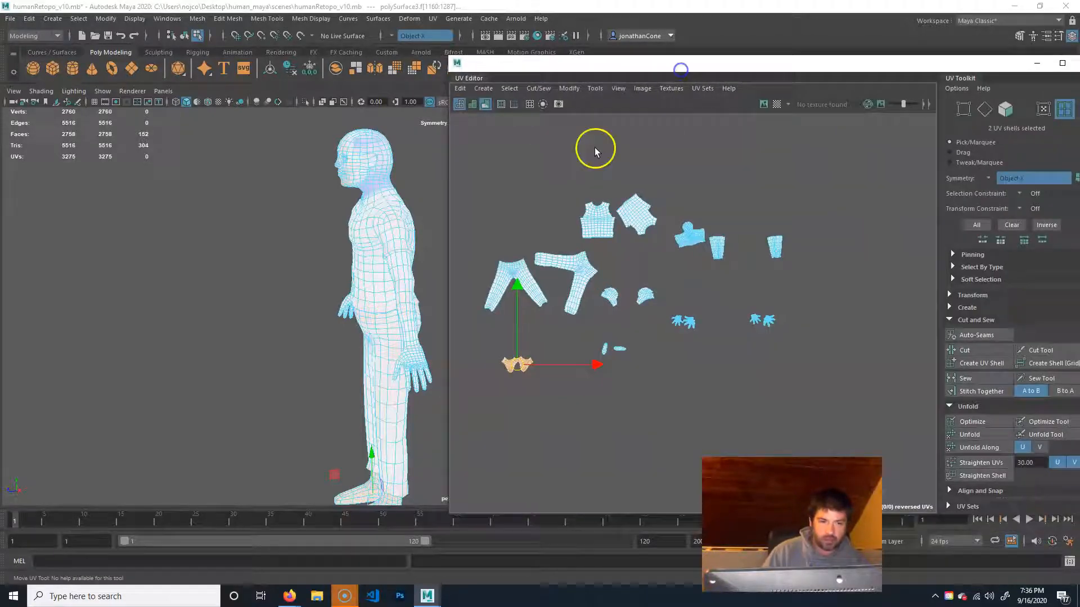
# Step: Replace the distortion shading with the checker map and check its pattern on the torso and head
pyautogui.moveTo(258, 298)
pyautogui.keyDown('alt'); pyautogui.mouseDown()
pyautogui.moveTo(288, 294)
pyautogui.moveTo(219, 285)
pyautogui.mouseUp(); pyautogui.keyUp('alt')
pyautogui.click(485, 105)
pyautogui.click(777, 105)
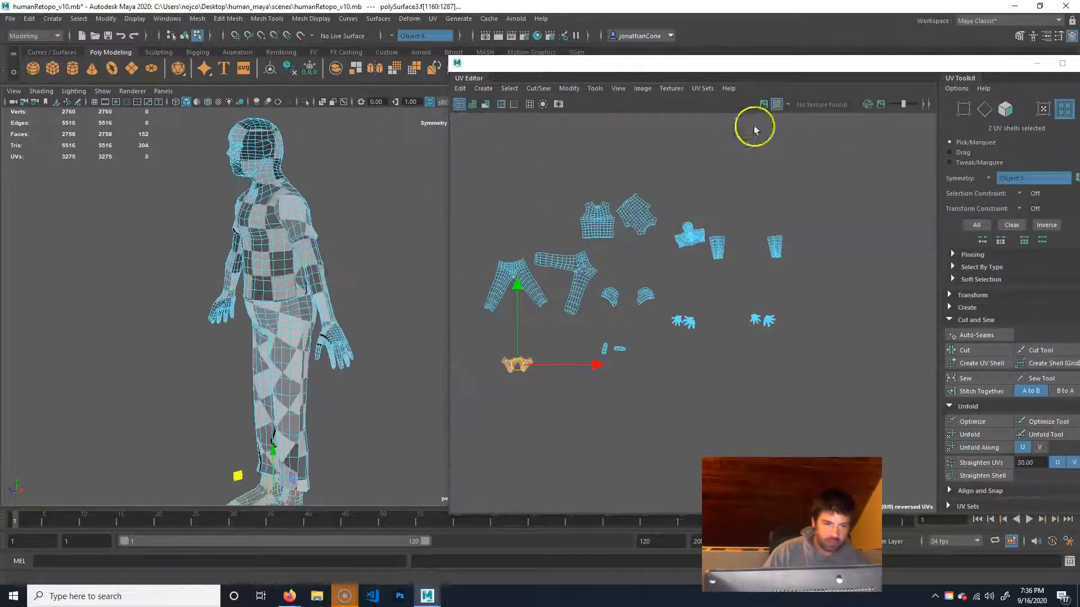
pyautogui.keyDown('alt'); pyautogui.moveTo(147, 292); pyautogui.dragTo(197, 290); pyautogui.keyUp('alt')
pyautogui.keyDown('alt'); pyautogui.moveTo(197, 290); pyautogui.dragTo(311, 292, button='right'); pyautogui.keyUp('alt')
pyautogui.keyDown('alt'); pyautogui.moveTo(303, 217); pyautogui.dragTo(294, 326, button='middle'); pyautogui.keyUp('alt')
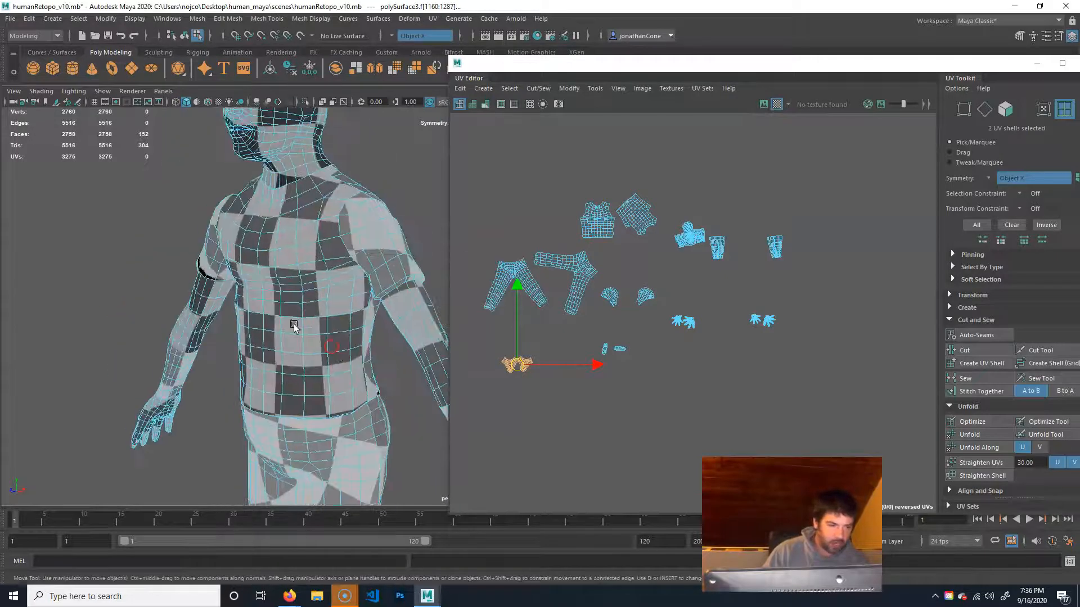
pyautogui.keyDown('alt'); pyautogui.moveTo(293, 163); pyautogui.dragTo(295, 274, button='middle'); pyautogui.keyUp('alt')
# Step: Select all the UV shells and scale them up uniformly to make the checker squares smaller
pyautogui.moveTo(851, 142); pyautogui.dragTo(417, 442)
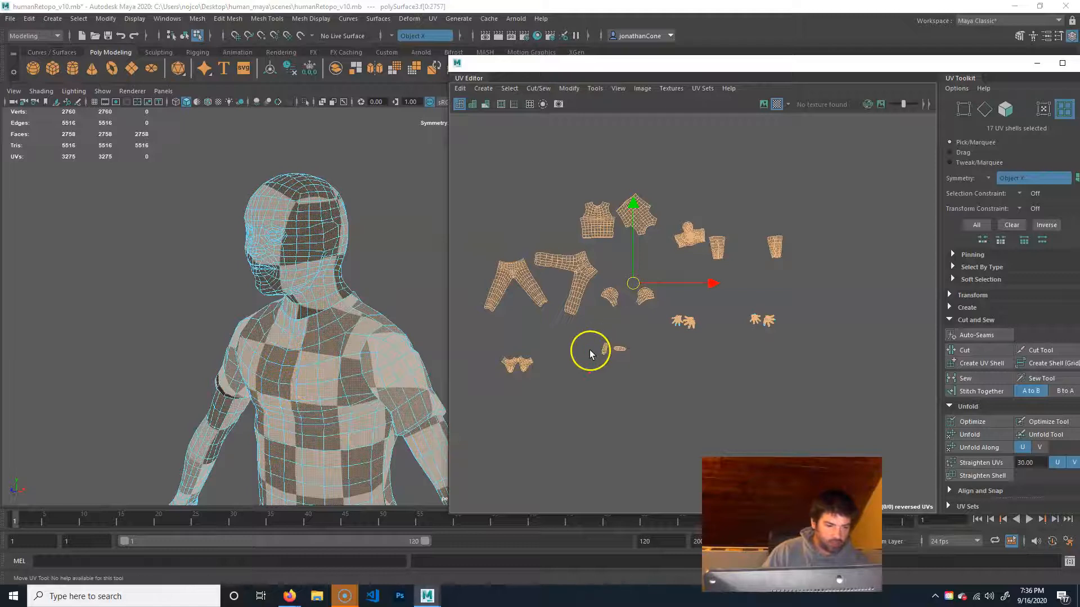
pyautogui.press('r')
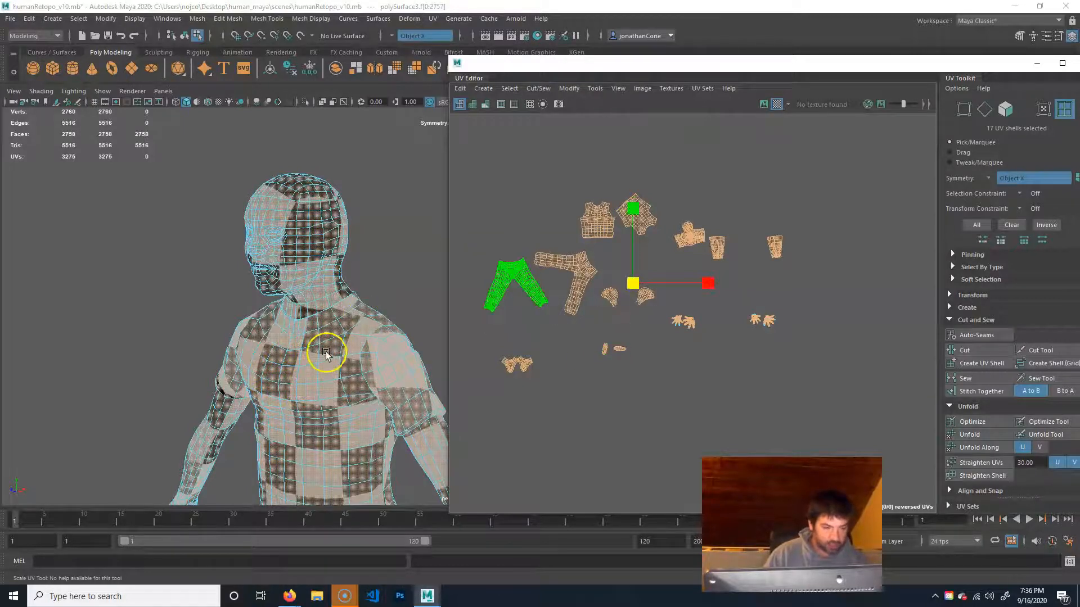
pyautogui.moveTo(632, 284); pyautogui.dragTo(747, 220)
pyautogui.click(732, 227)
# Step: Scale up the head UV shell until its checkers are closer in size to the shirt's, and move it clear of the neighbouring shell
pyautogui.keyDown('alt'); pyautogui.moveTo(277, 309); pyautogui.dragTo(403, 297, button='right'); pyautogui.keyUp('alt')
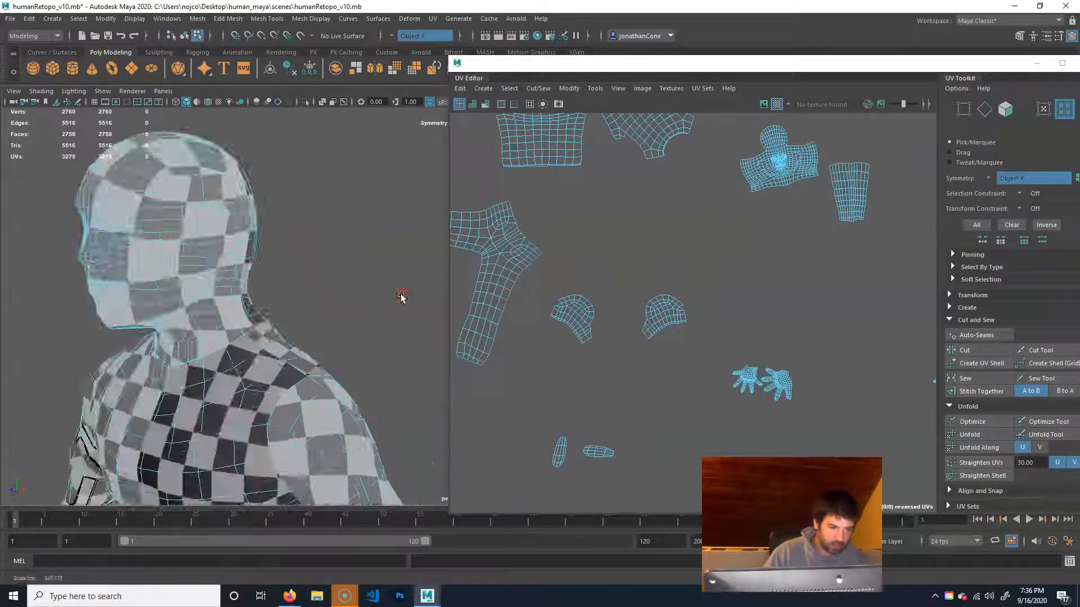
pyautogui.keyDown('alt'); pyautogui.moveTo(403, 297); pyautogui.dragTo(313, 304); pyautogui.keyUp('alt')
pyautogui.keyDown('alt'); pyautogui.moveTo(313, 303); pyautogui.dragTo(250, 306, button='middle'); pyautogui.keyUp('alt')
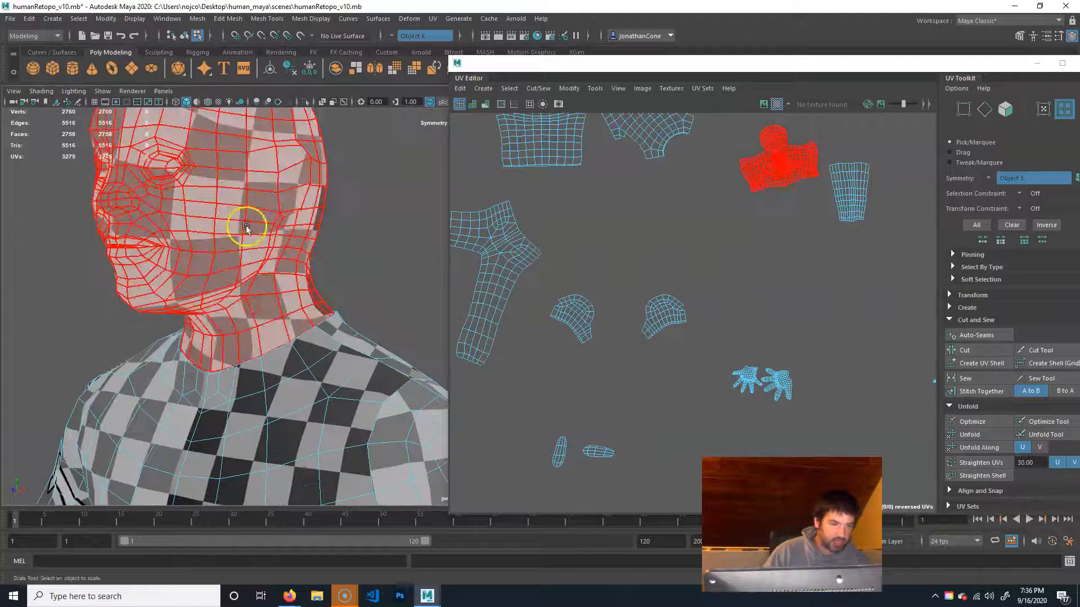
pyautogui.click(780, 175)
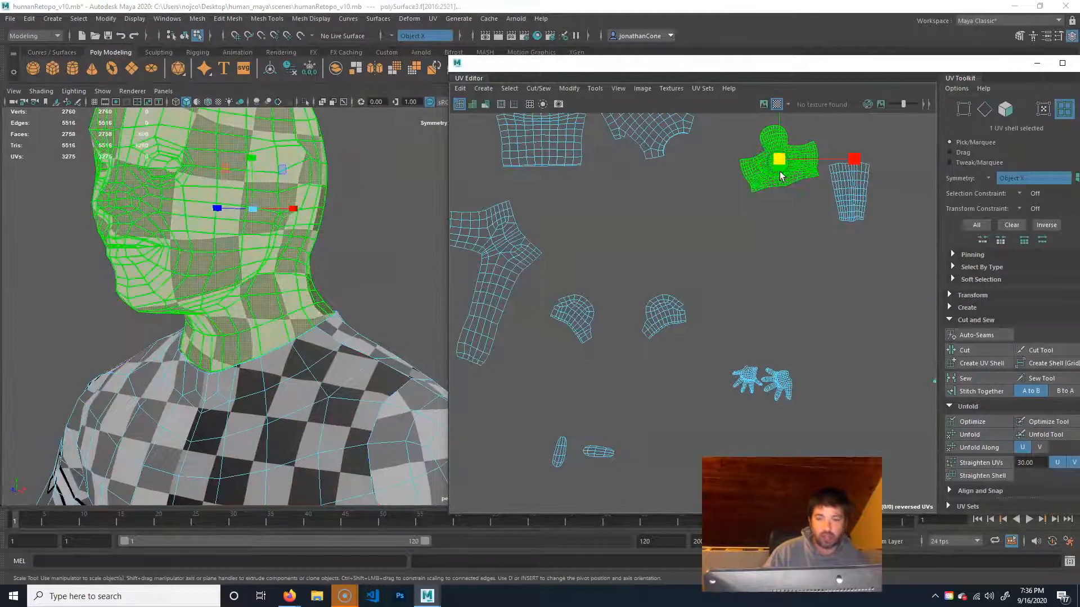
pyautogui.moveTo(783, 169); pyautogui.dragTo(839, 144)
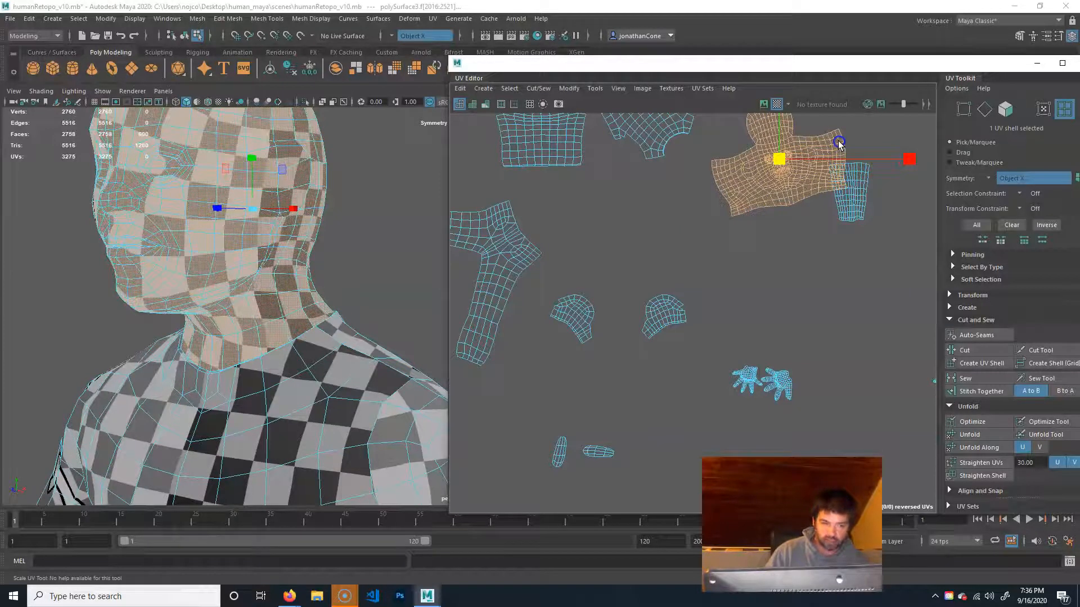
pyautogui.press('w')
pyautogui.moveTo(775, 159); pyautogui.dragTo(719, 241)
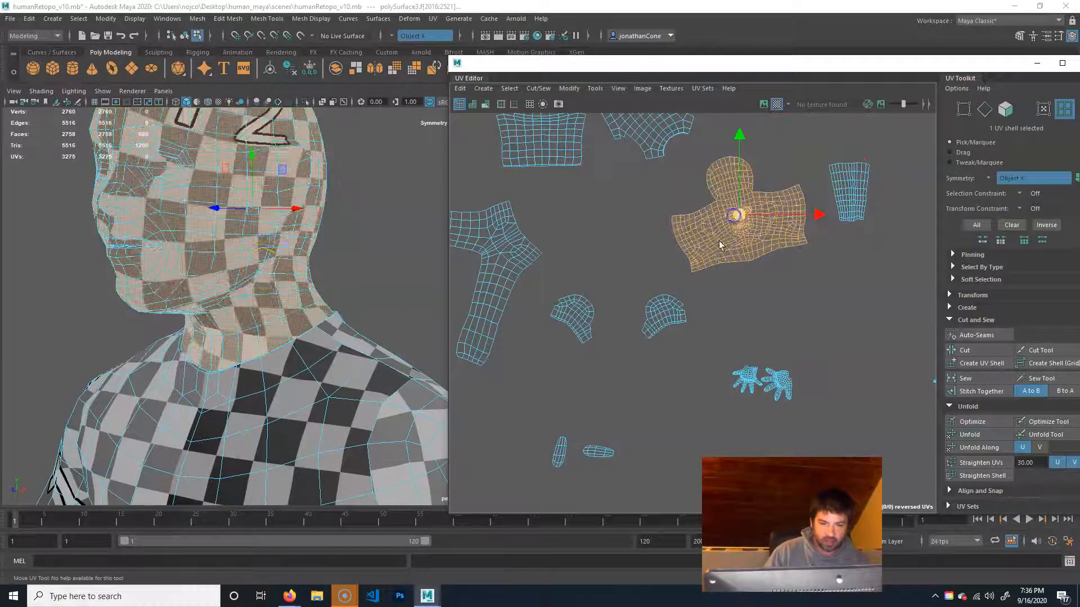
# Step: Select the two upper-foot UV shells and scale them up slightly to match the trousers' checker size
pyautogui.keyDown('alt'); pyautogui.moveTo(291, 313); pyautogui.dragTo(116, 342, button='right'); pyautogui.keyUp('alt')
pyautogui.keyDown('alt'); pyautogui.moveTo(323, 393); pyautogui.dragTo(183, 188, button='middle'); pyautogui.keyUp('alt')
pyautogui.keyDown('alt'); pyautogui.moveTo(183, 188); pyautogui.dragTo(247, 214); pyautogui.keyUp('alt')
pyautogui.keyDown('alt'); pyautogui.moveTo(256, 225); pyautogui.dragTo(314, 207, button='middle'); pyautogui.keyUp('alt')
pyautogui.keyDown('alt'); pyautogui.moveTo(323, 308); pyautogui.dragTo(346, 420, button='middle'); pyautogui.keyUp('alt')
pyautogui.click(313, 434)
pyautogui.keyDown('alt'); pyautogui.moveTo(601, 405); pyautogui.dragTo(774, 296, button='middle'); pyautogui.keyUp('alt')
pyautogui.press('r')
pyautogui.moveTo(509, 384); pyautogui.dragTo(530, 383)
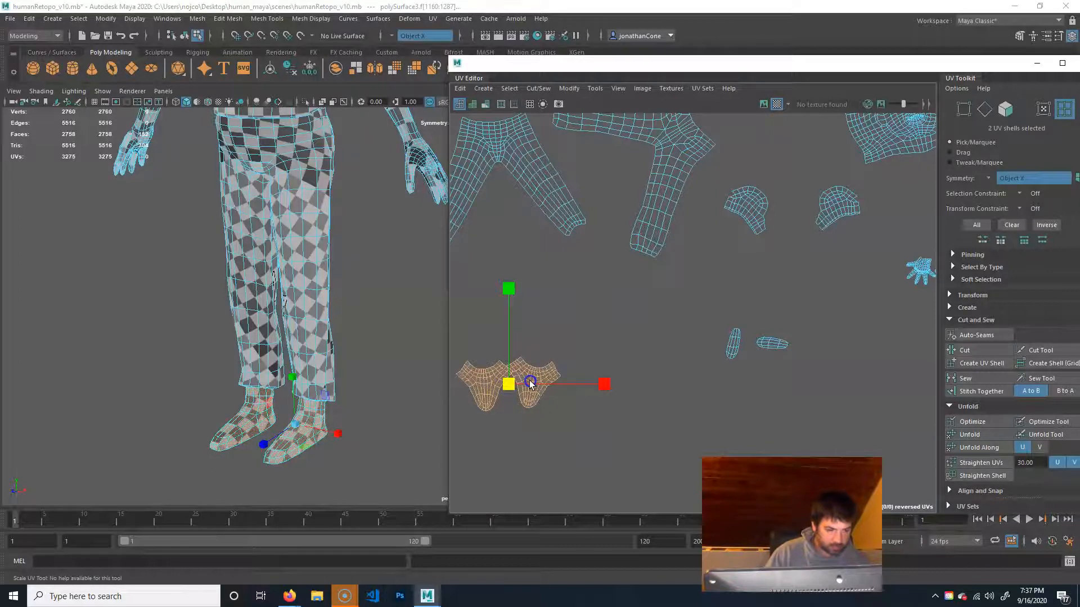
# Step: Select the four hand UV shells and scale them up to match the arms' checker size
pyautogui.keyDown('alt'); pyautogui.moveTo(239, 235); pyautogui.dragTo(260, 401, button='middle'); pyautogui.keyUp('alt')
pyautogui.keyDown('alt'); pyautogui.moveTo(261, 401); pyautogui.dragTo(230, 353, button='right'); pyautogui.keyUp('alt')
pyautogui.keyDown('alt'); pyautogui.moveTo(231, 353); pyautogui.dragTo(214, 340); pyautogui.keyUp('alt')
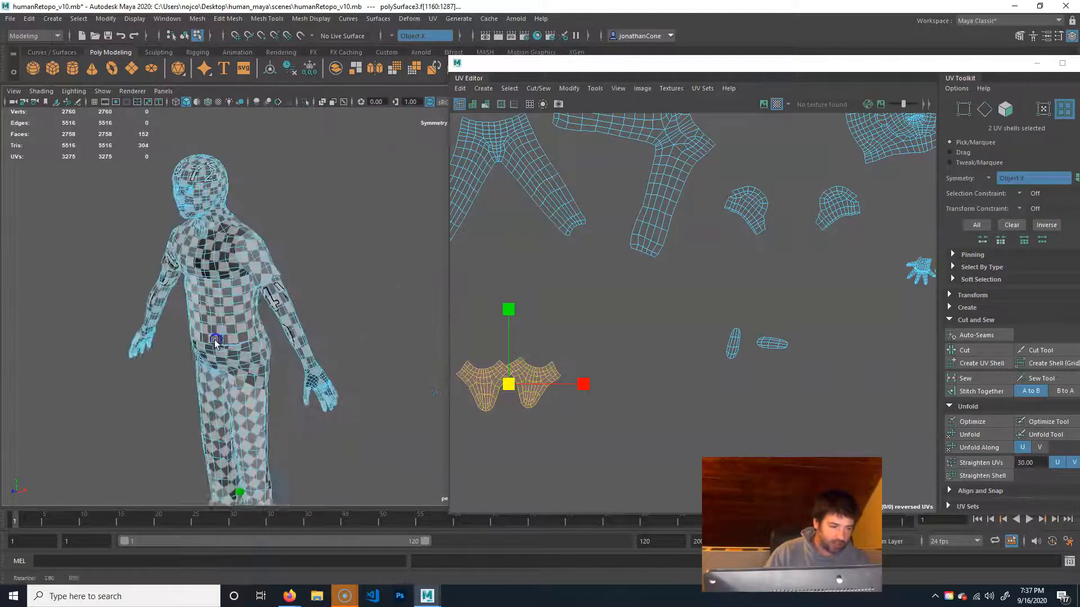
pyautogui.keyDown('alt'); pyautogui.moveTo(214, 341); pyautogui.dragTo(265, 357, button='right'); pyautogui.keyUp('alt')
pyautogui.keyDown('alt'); pyautogui.moveTo(265, 358); pyautogui.dragTo(278, 357, button='middle'); pyautogui.keyUp('alt')
pyautogui.keyDown('alt'); pyautogui.moveTo(278, 357); pyautogui.dragTo(281, 359); pyautogui.keyUp('alt')
pyautogui.click(279, 370)
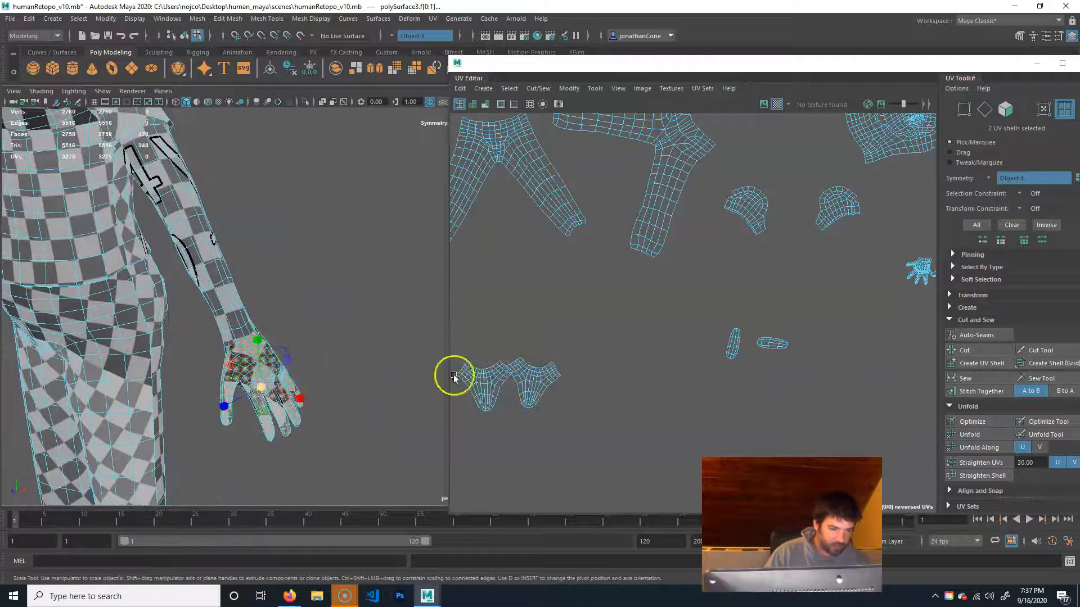
pyautogui.keyDown('alt'); pyautogui.moveTo(821, 307); pyautogui.dragTo(575, 343, button='middle'); pyautogui.keyUp('alt')
pyautogui.keyDown('shift'); pyautogui.moveTo(737, 261); pyautogui.dragTo(737, 261); pyautogui.keyUp('shift')
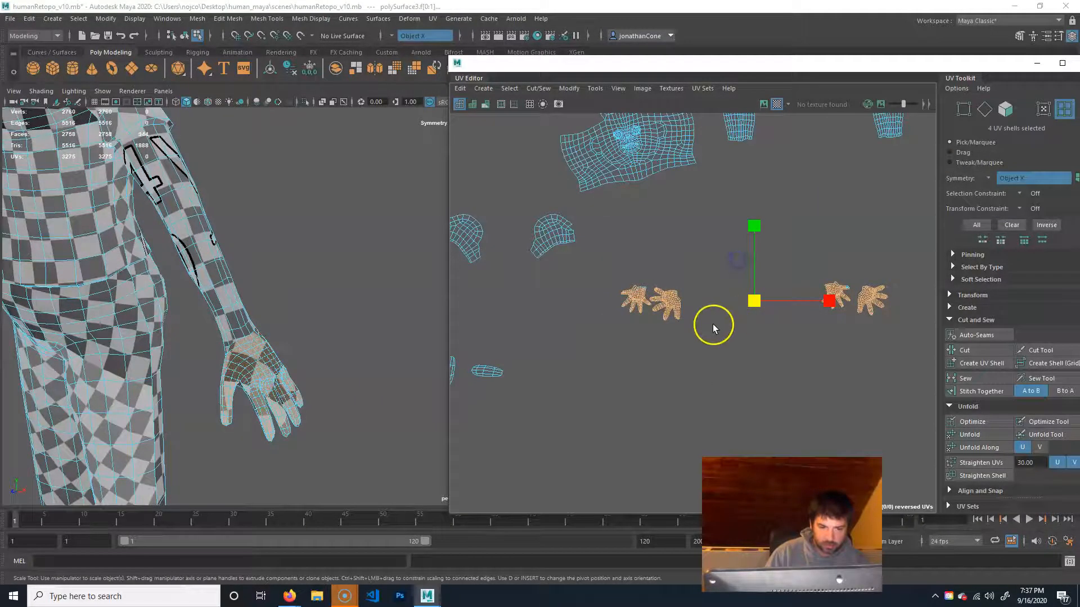
pyautogui.moveTo(757, 303); pyautogui.dragTo(777, 290)
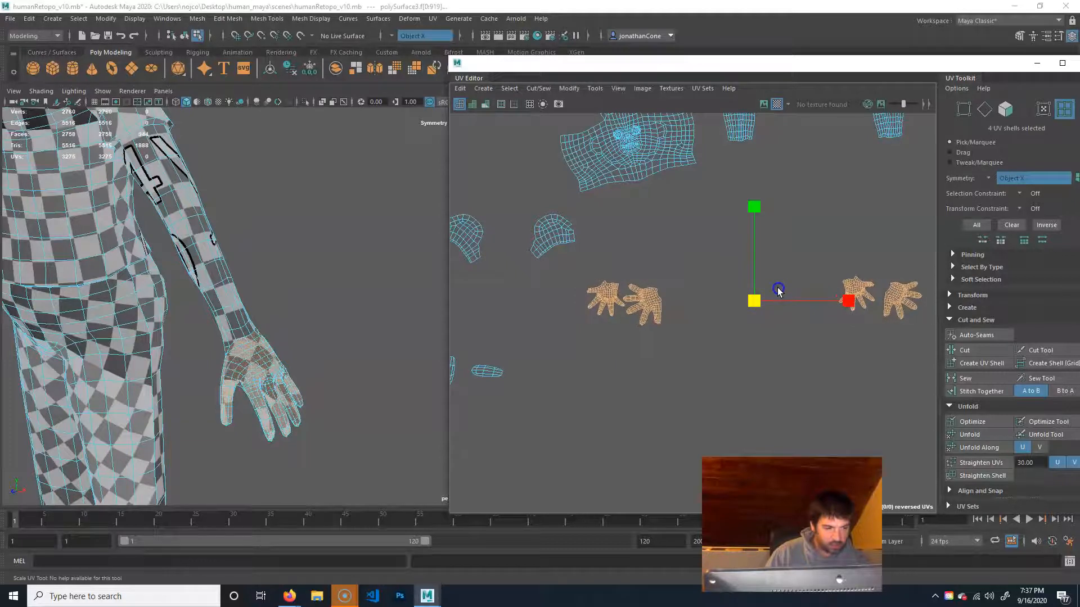
# Step: Select all the UV shells and use Layout to pack them into the 0 to 1 UV space
pyautogui.scroll(-5, 742, 284)
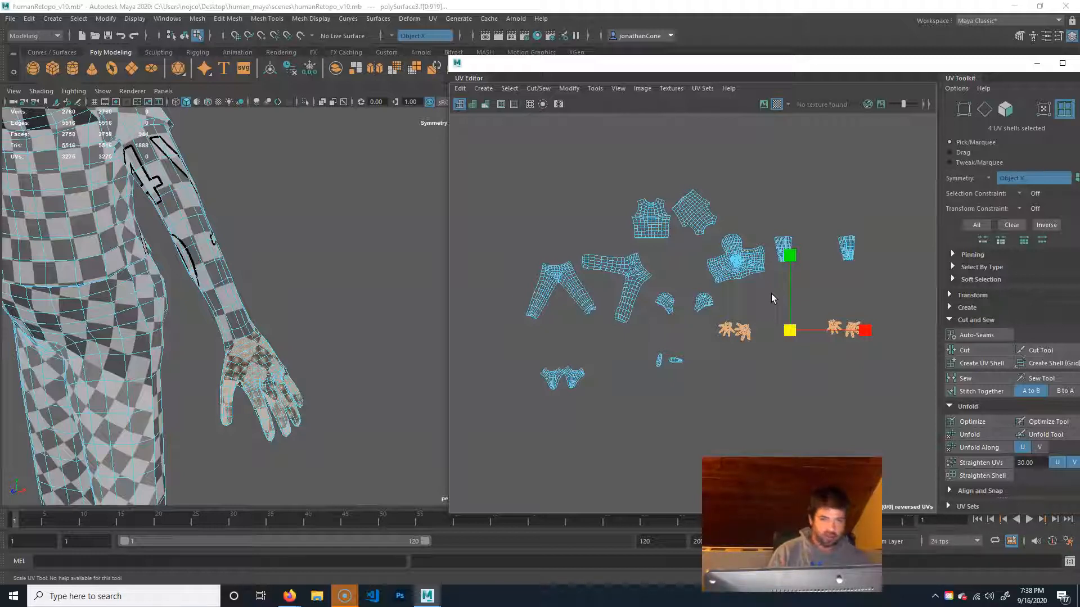
pyautogui.moveTo(532, 423); pyautogui.dragTo(956, 151)
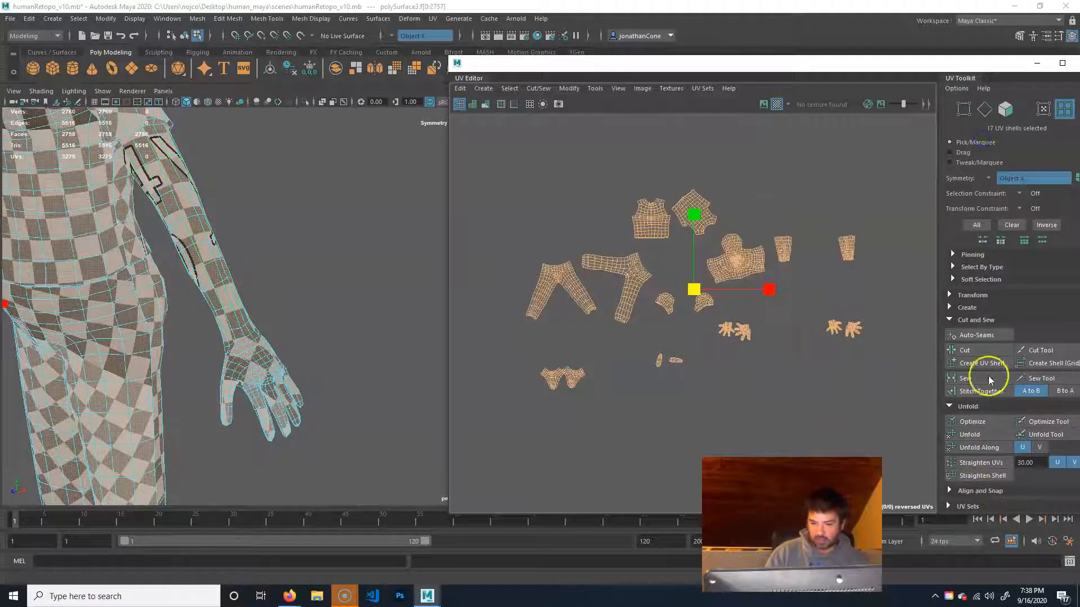
pyautogui.click(987, 319)
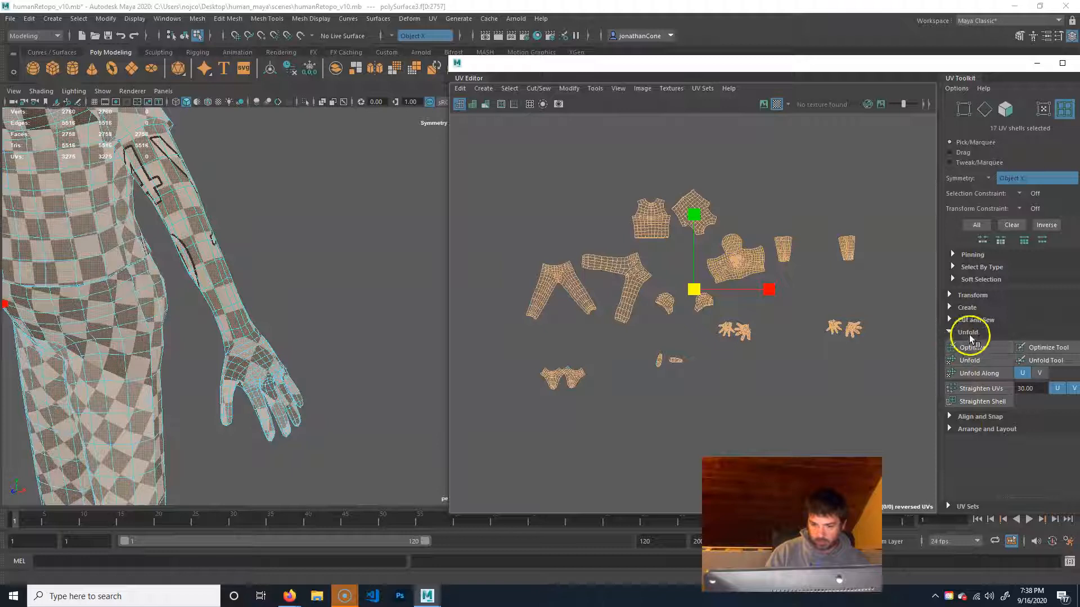
pyautogui.click(969, 333)
pyautogui.click(989, 356)
pyautogui.scroll(-1, 984, 450)
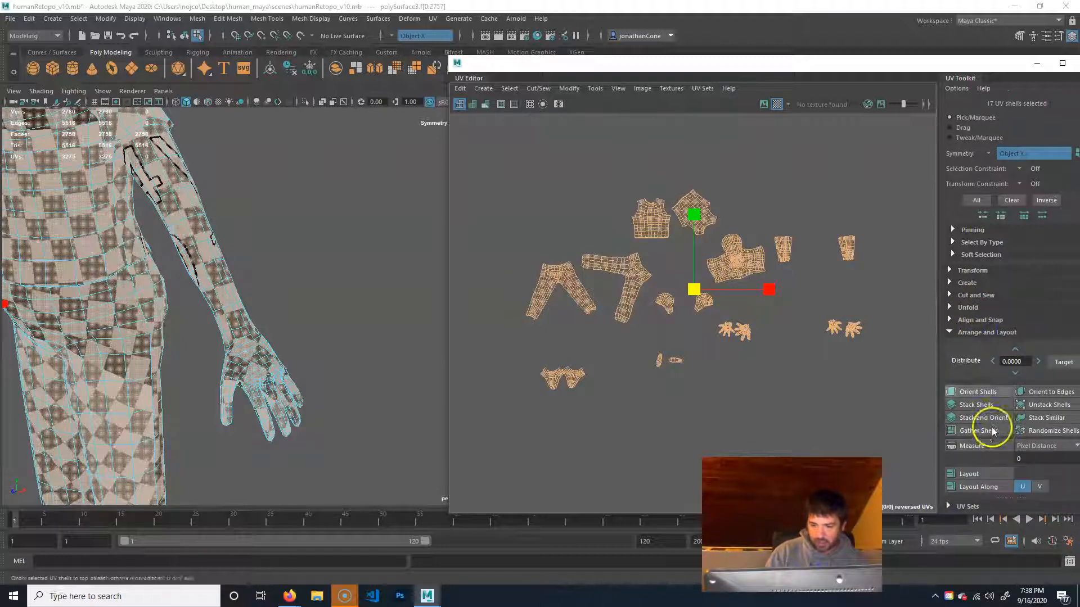
pyautogui.click(975, 471)
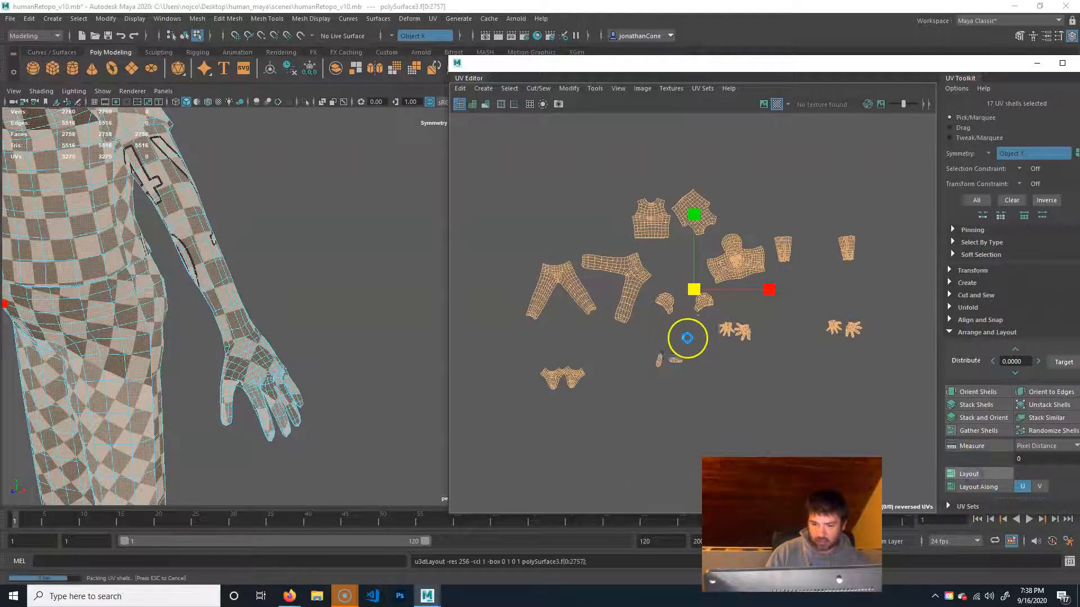
pyautogui.keyDown('alt'); pyautogui.moveTo(697, 324); pyautogui.dragTo(784, 328, button='right'); pyautogui.keyUp('alt')
pyautogui.keyDown('alt'); pyautogui.moveTo(707, 326); pyautogui.dragTo(645, 310, button='middle'); pyautogui.keyUp('alt')
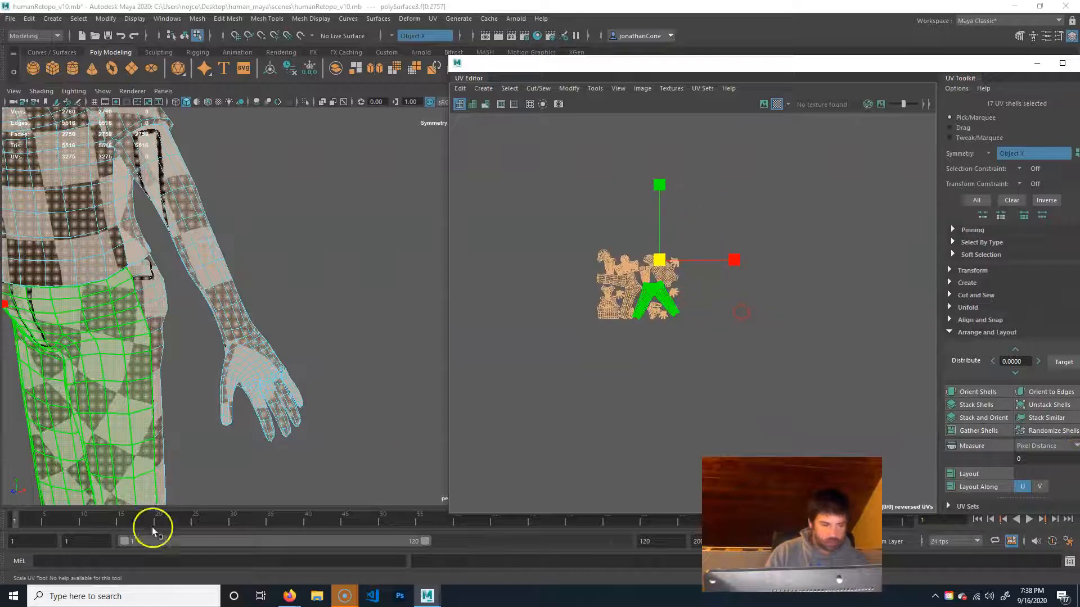
pyautogui.click(21, 576)
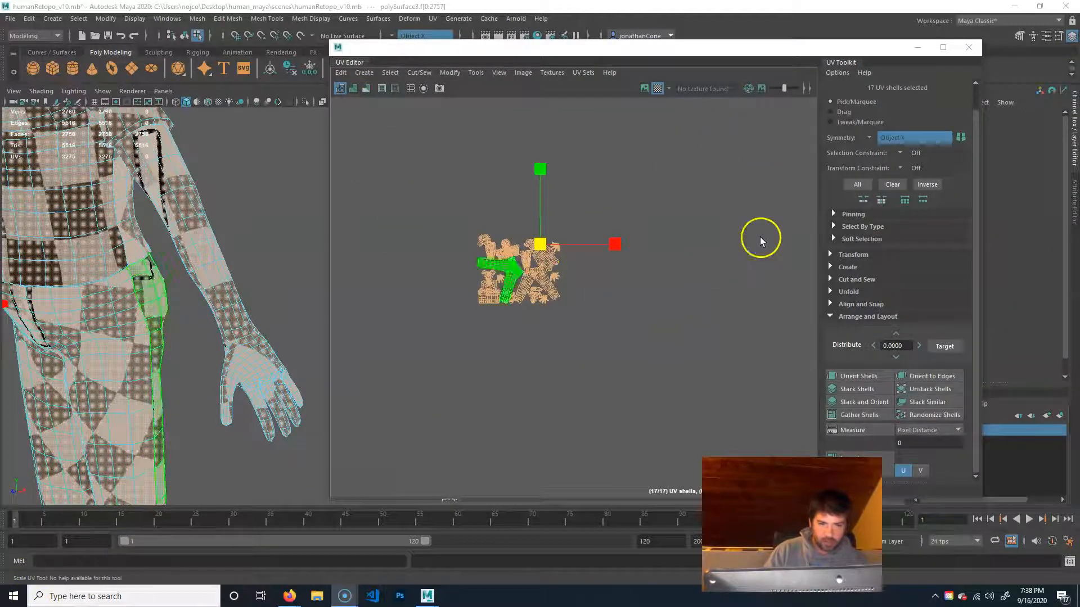
# Step: Turn on the grid display in the UV Editor
pyautogui.click(801, 93)
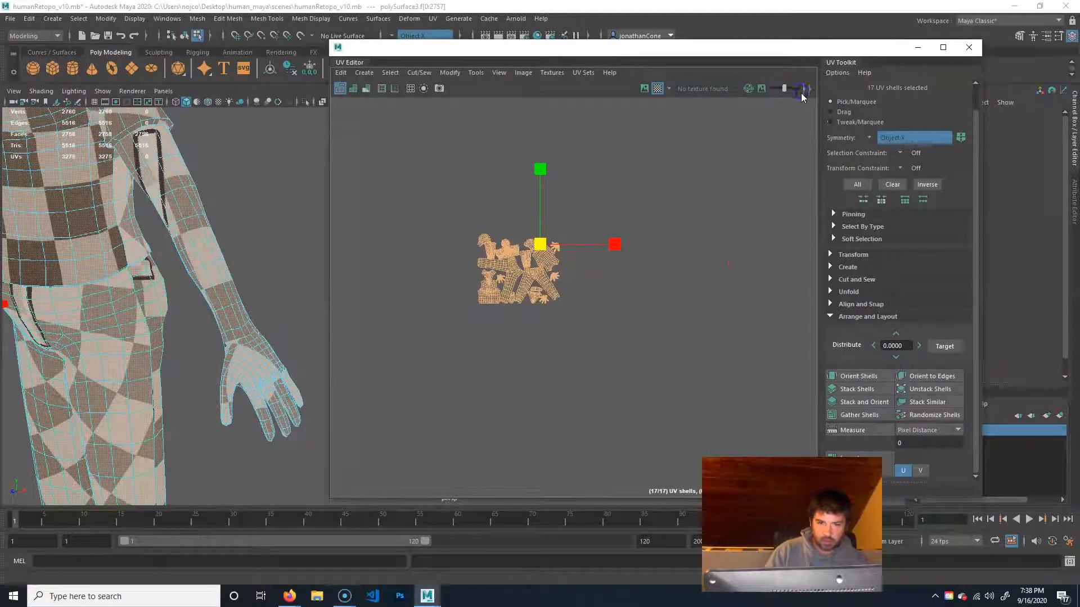
pyautogui.click(804, 90)
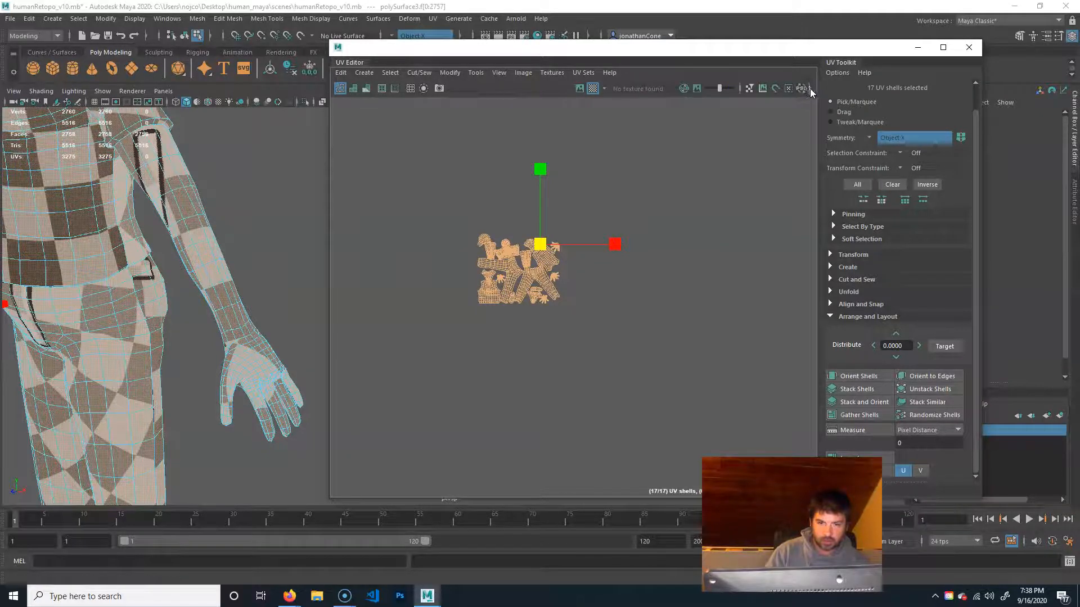
pyautogui.click(810, 89)
pyautogui.scroll(3, 471, 267)
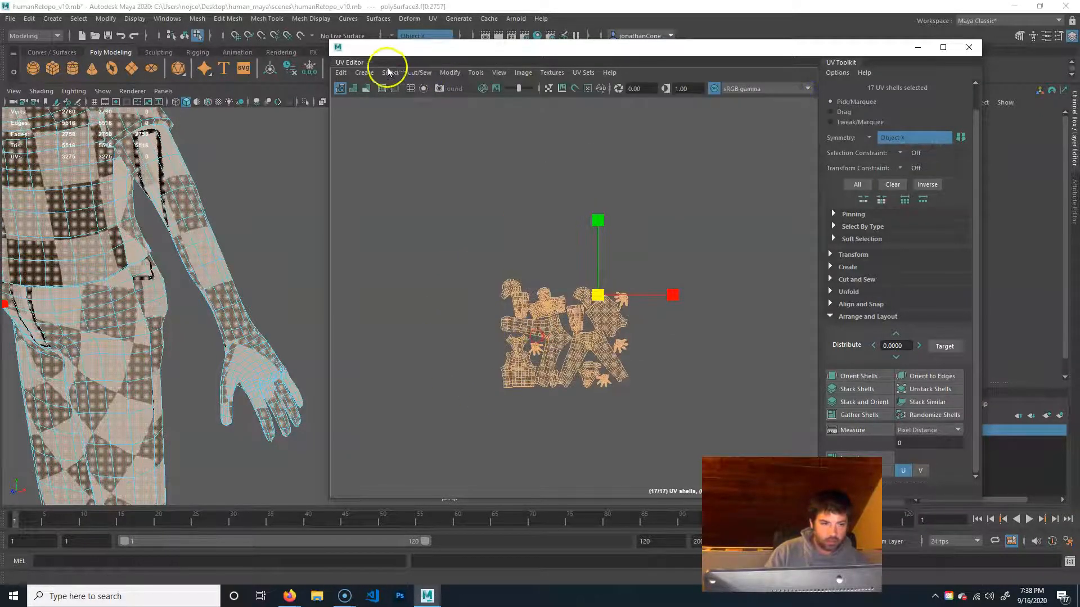
pyautogui.click(496, 73)
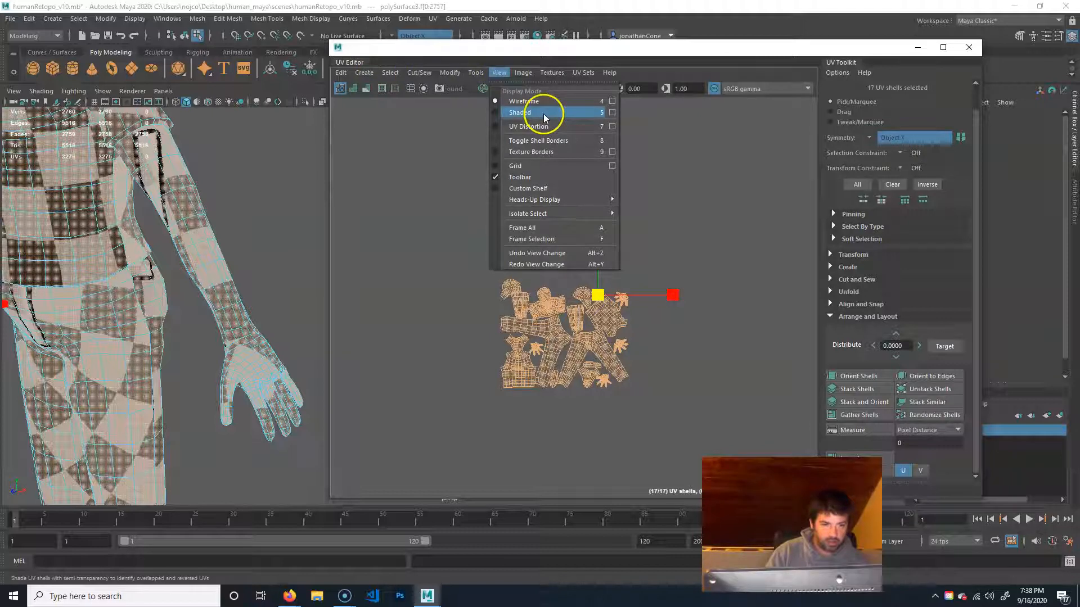
pyautogui.click(539, 166)
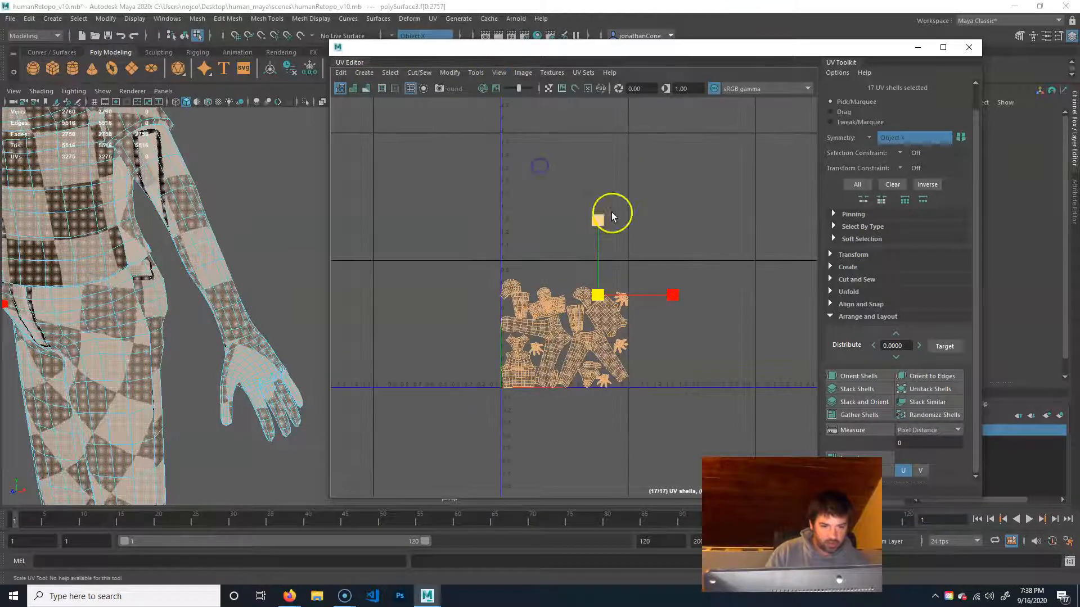
# Step: Scale all the packed UV shells down slightly to leave a margin inside the tile, and clear the selection
pyautogui.click(554, 360)
pyautogui.scroll(5, 632, 378)
pyautogui.scroll(-4, 514, 366)
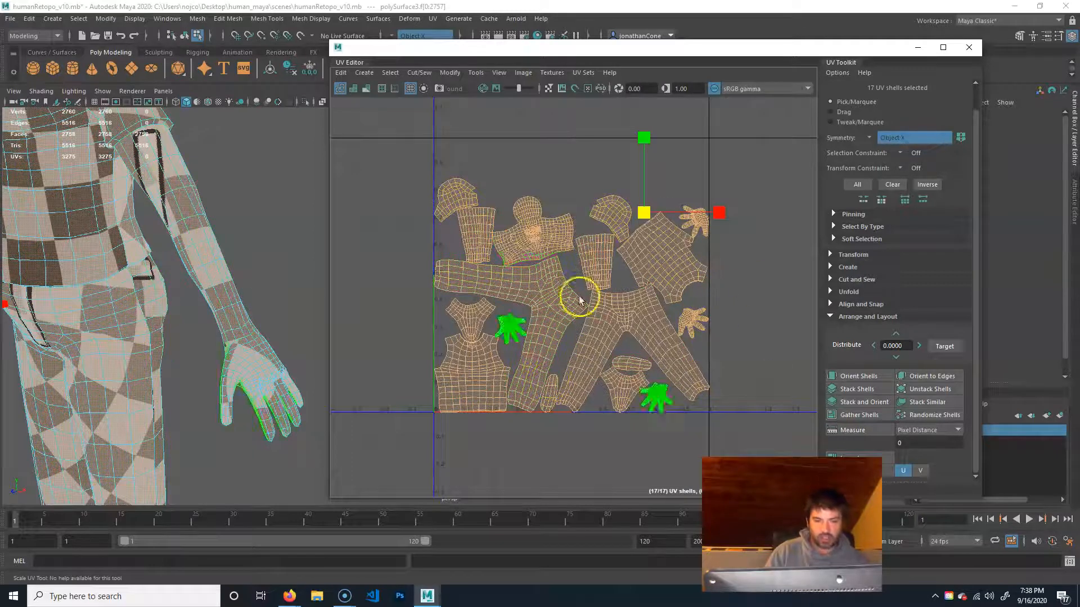
pyautogui.moveTo(640, 213); pyautogui.dragTo(635, 213)
pyautogui.click(745, 145)
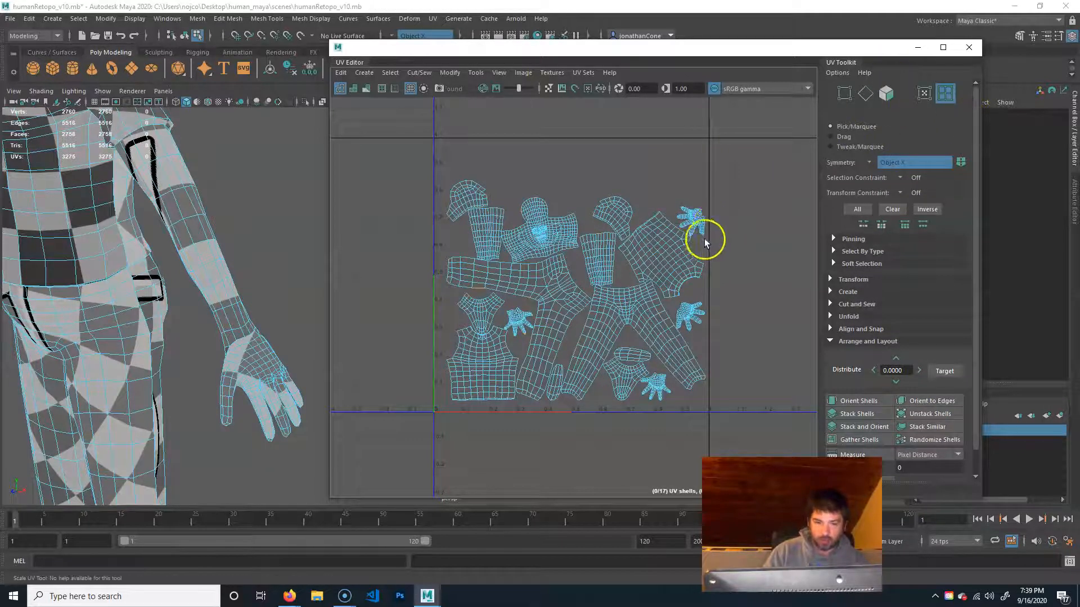
# Step: Turn off Object X symmetry so that each hand UV shell can be selected on its own
pyautogui.click(700, 225)
pyautogui.press('w')
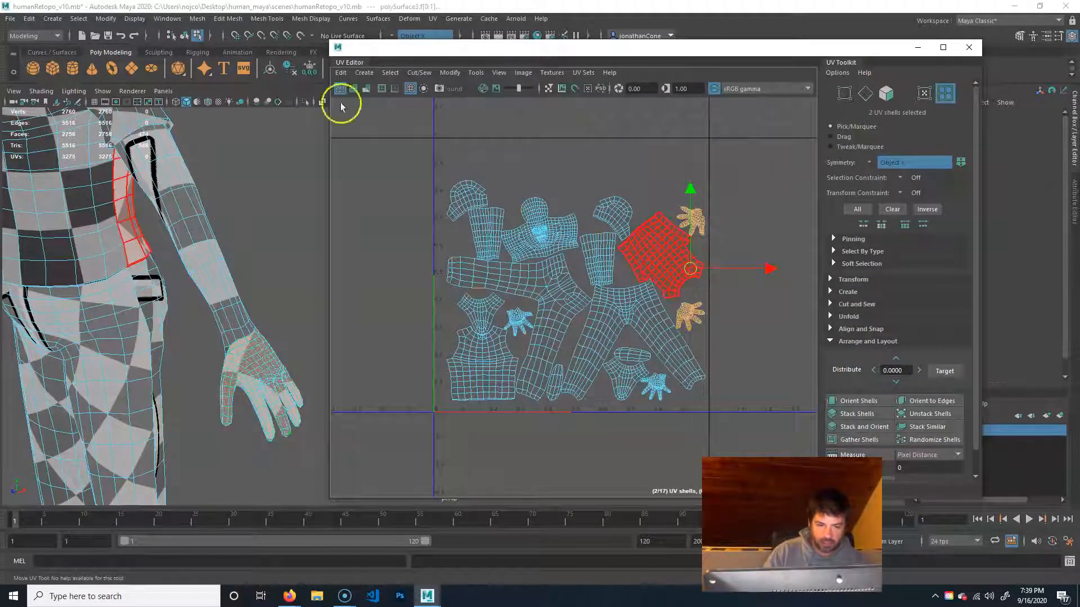
pyautogui.moveTo(459, 46); pyautogui.dragTo(457, 89)
pyautogui.click(417, 36)
pyautogui.click(416, 48)
pyautogui.click(700, 244)
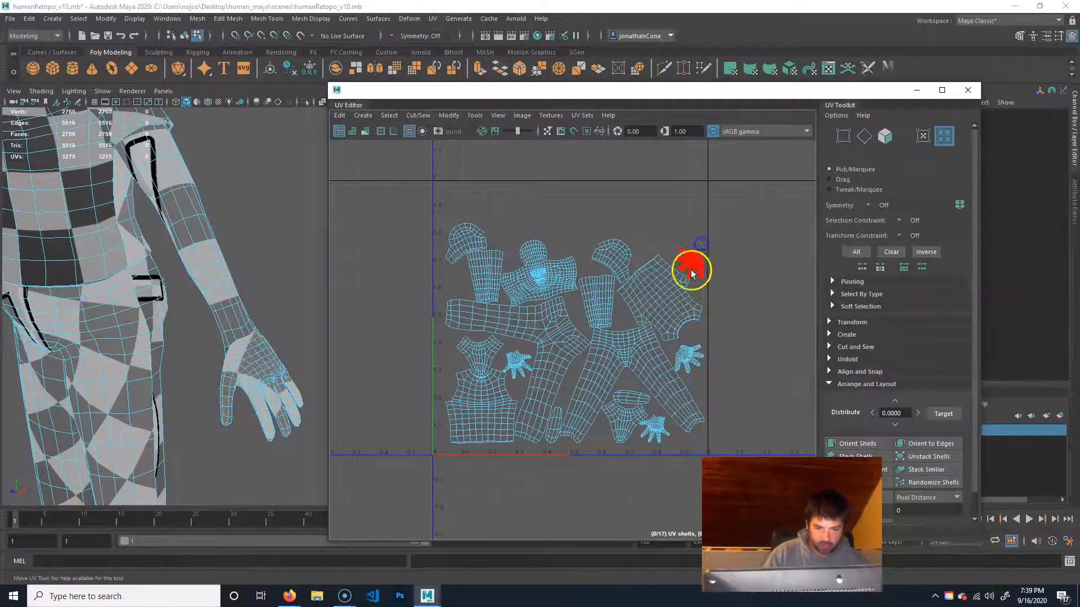
# Step: Move the two hand shells nearest the tile's right edge outside the tile
pyautogui.click(691, 265)
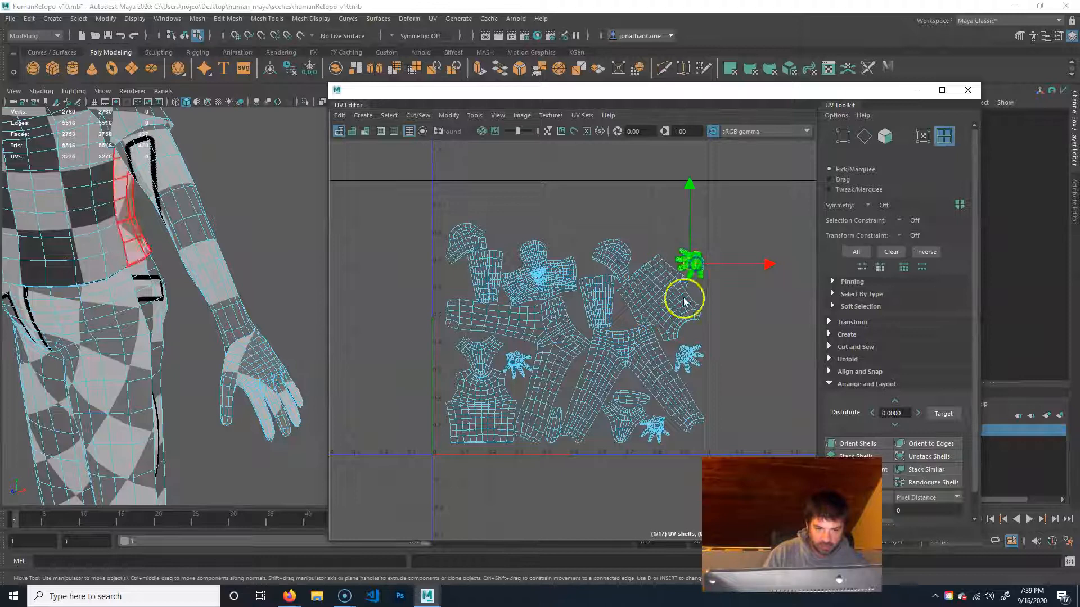
pyautogui.moveTo(692, 264); pyautogui.dragTo(737, 255)
pyautogui.click(689, 358)
pyautogui.moveTo(692, 356); pyautogui.dragTo(729, 343)
# Step: Move the shirt-back shell up into the tile's upper right corner and the head shell up beside it
pyautogui.click(659, 292)
pyautogui.moveTo(659, 291); pyautogui.dragTo(661, 232)
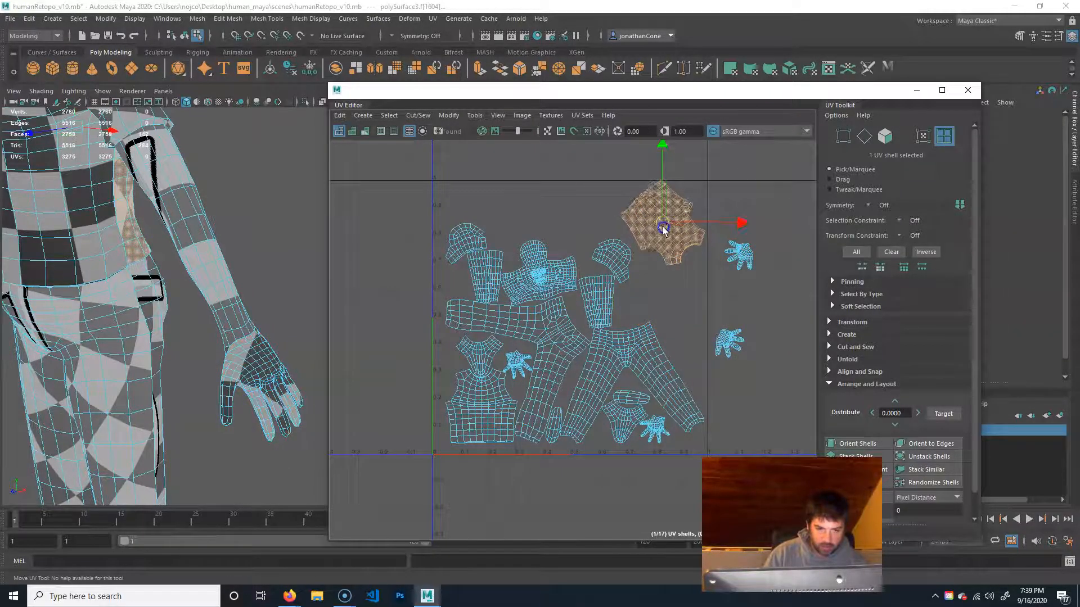
pyautogui.click(534, 274)
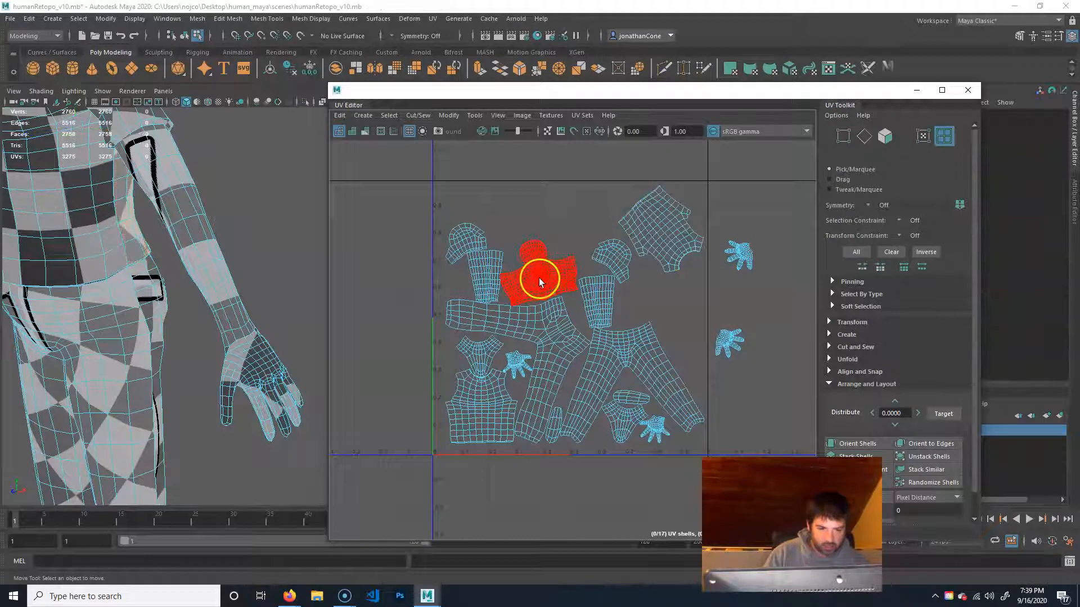
pyautogui.click(539, 281)
pyautogui.moveTo(540, 281); pyautogui.dragTo(561, 228)
# Step: Move the arm shell from the middle of the tile to the upper left and nudge the neighbouring sleeve shell clear
pyautogui.click(602, 302)
pyautogui.moveTo(601, 302); pyautogui.dragTo(460, 238)
pyautogui.click(461, 243)
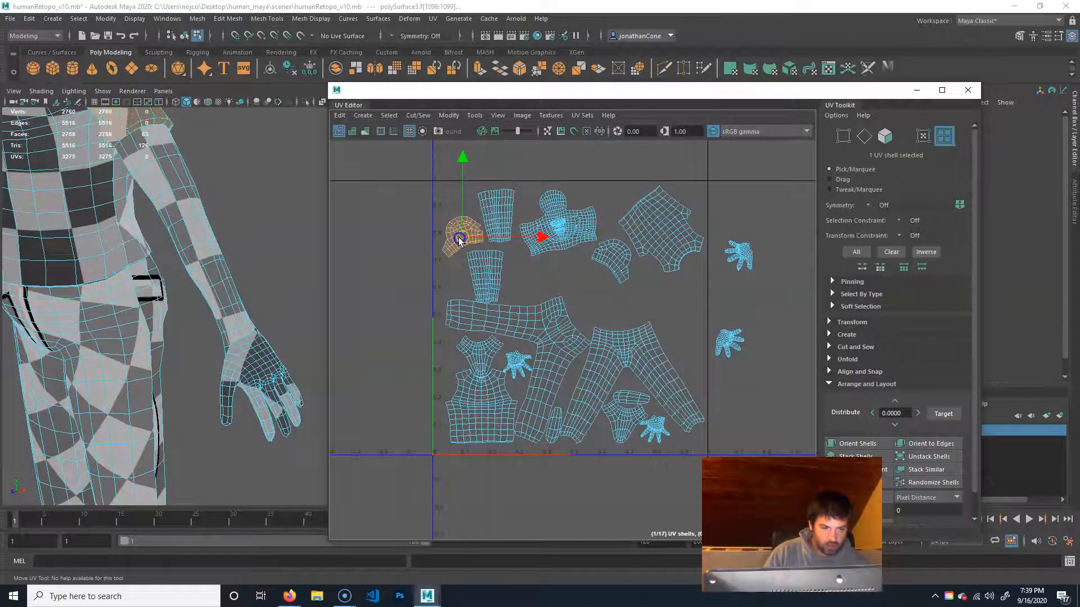
pyautogui.click(480, 278)
# Step: Rotate the trousers-front shell clockwise until one leg stands vertical, and move it within the tile's right border
pyautogui.click(631, 352)
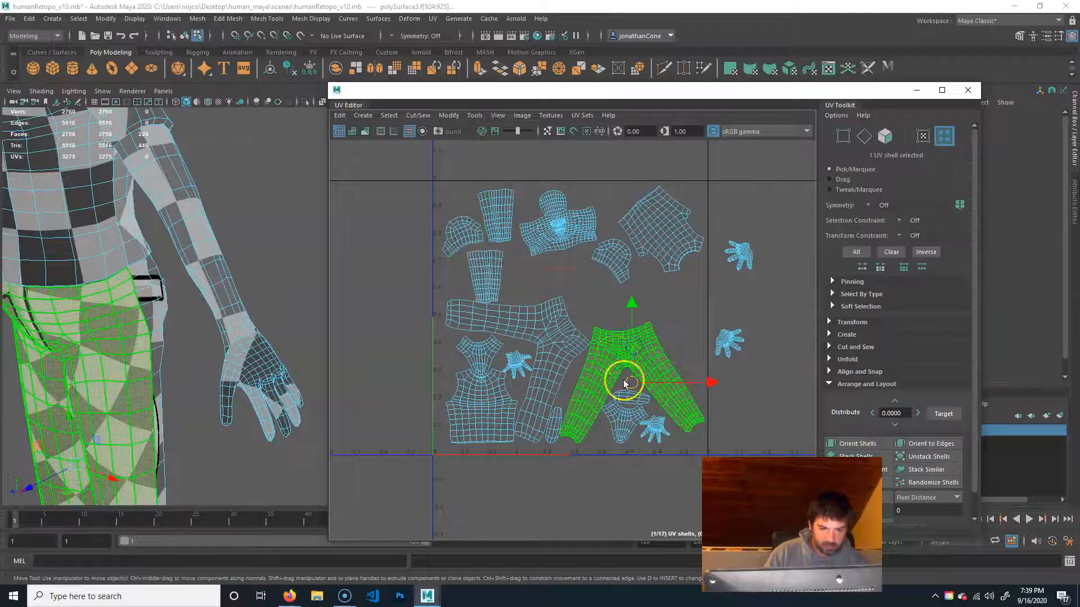
pyautogui.press('e')
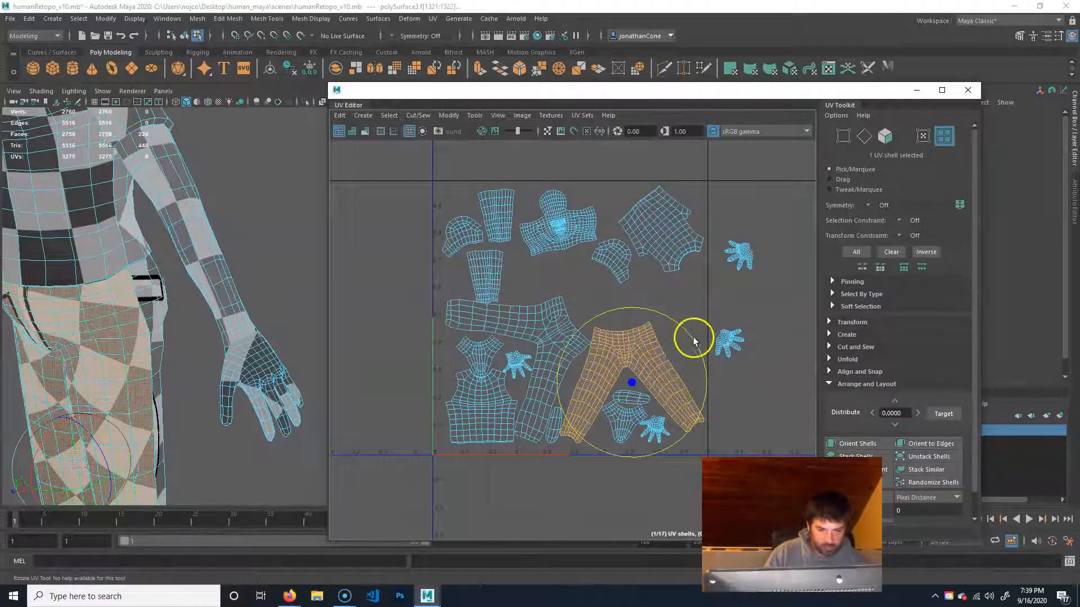
pyautogui.moveTo(702, 349)
pyautogui.mouseDown()
pyautogui.moveTo(682, 327)
pyautogui.moveTo(702, 362)
pyautogui.mouseUp()
pyautogui.click(629, 349)
pyautogui.press('w')
pyautogui.moveTo(632, 384); pyautogui.dragTo(657, 365)
# Step: Apply Smooth to the character mesh to inspect the effect on the trousers-front UVs, and undo it
pyautogui.keyDown('alt'); pyautogui.moveTo(547, 357); pyautogui.dragTo(835, 372, button='right'); pyautogui.keyUp('alt')
pyautogui.keyDown('alt'); pyautogui.moveTo(835, 372); pyautogui.dragTo(542, 373, button='middle'); pyautogui.keyUp('alt')
pyautogui.keyDown('alt'); pyautogui.moveTo(542, 373); pyautogui.dragTo(610, 370, button='right'); pyautogui.keyUp('alt')
pyautogui.keyDown('alt'); pyautogui.moveTo(649, 170); pyautogui.dragTo(561, 291, button='middle'); pyautogui.keyUp('alt')
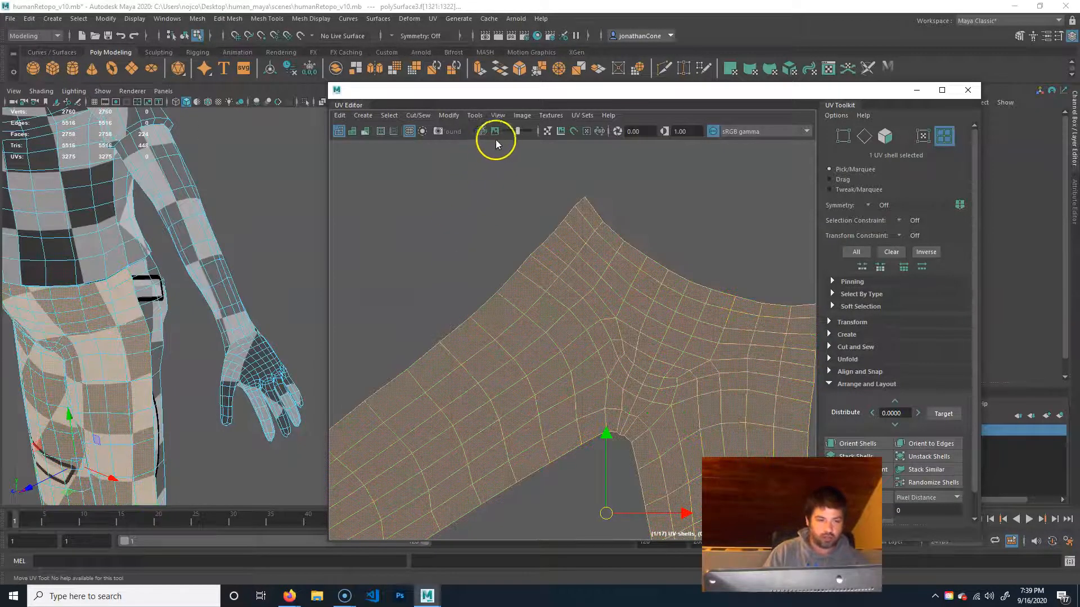
pyautogui.click(687, 241)
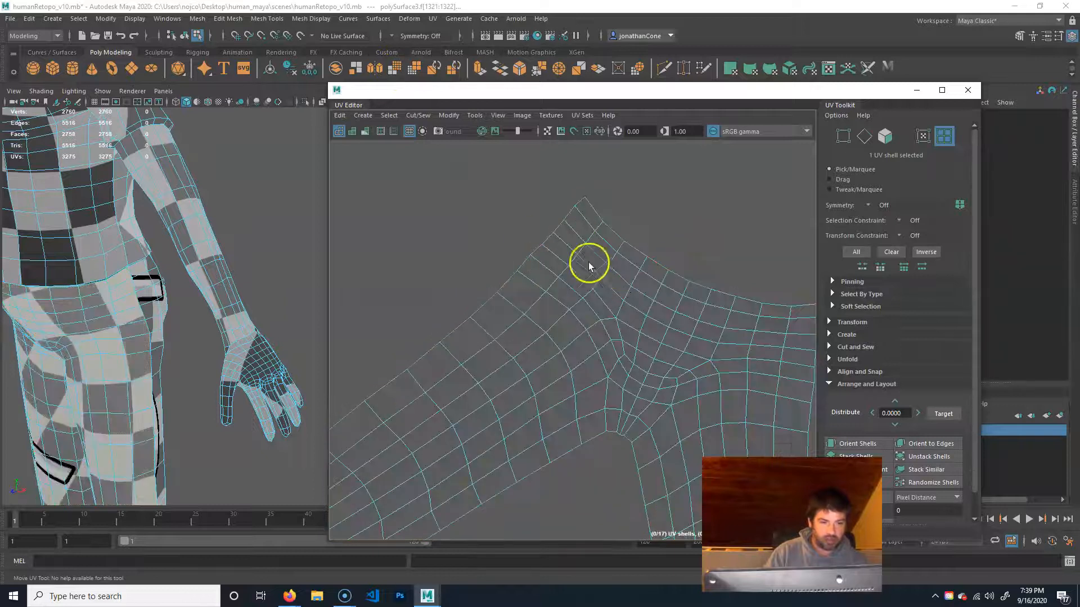
pyautogui.press('F10')
pyautogui.click(569, 297)
pyautogui.click(155, 206)
pyautogui.press('F8')
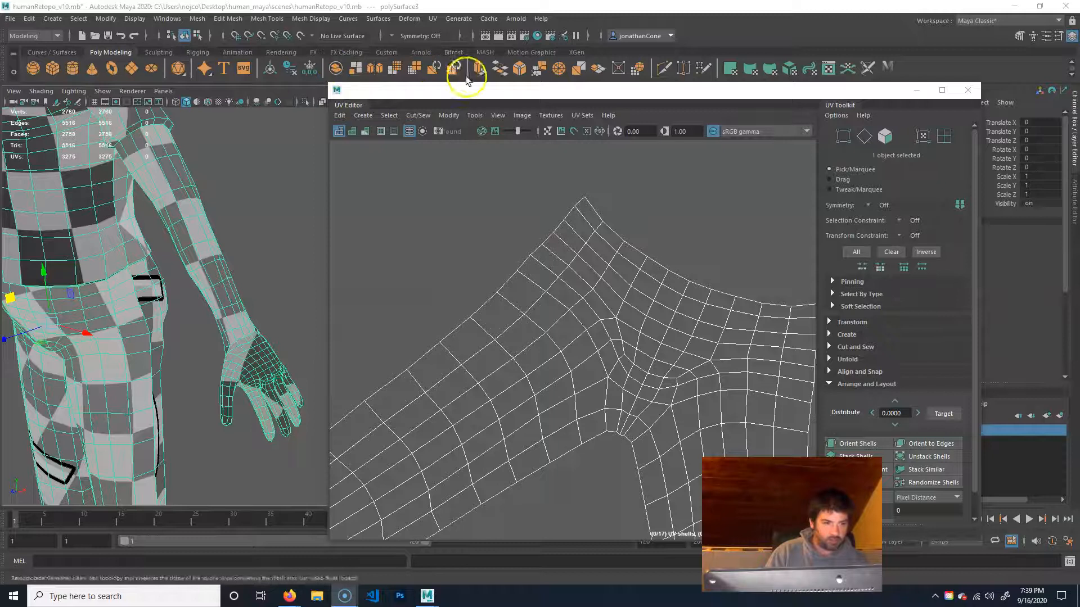
pyautogui.click(391, 68)
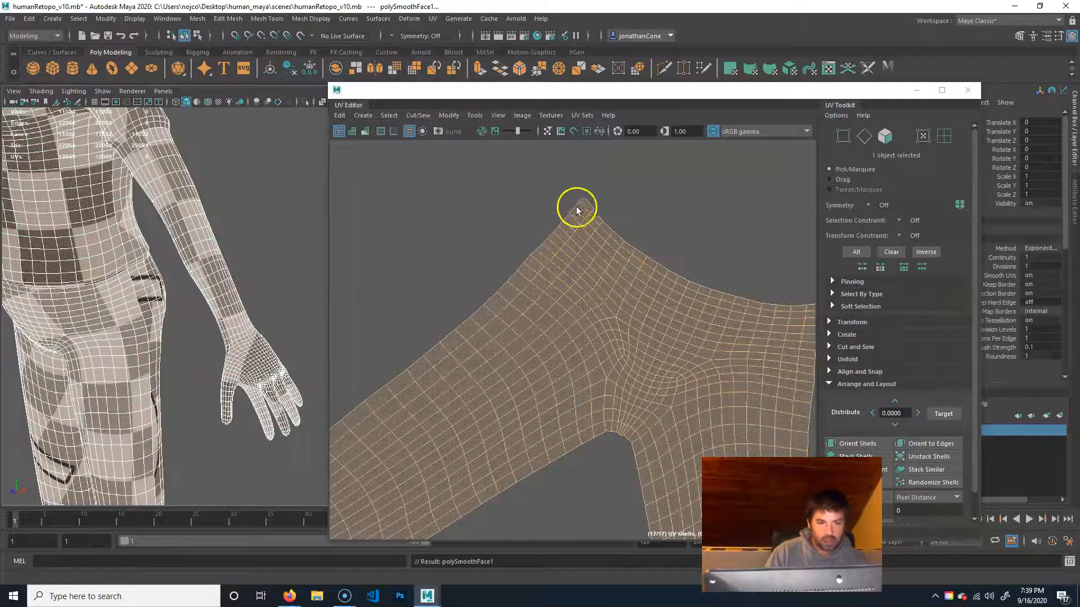
pyautogui.hotkey('ctrl', 'z')
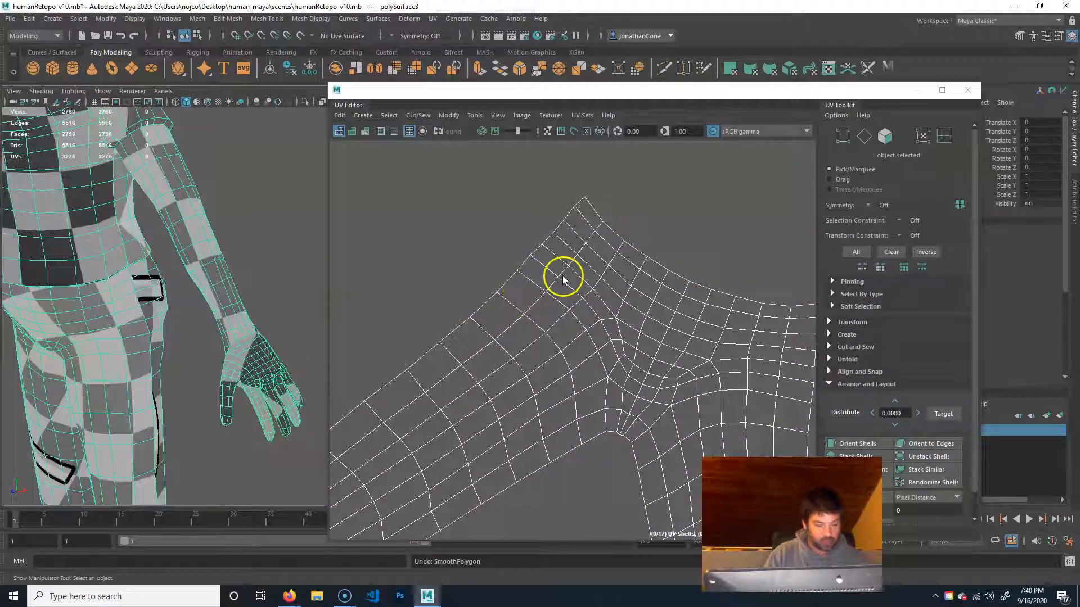
# Step: Toggle smooth mesh preview on and off to compare the checker pattern on the character
pyautogui.press('3')
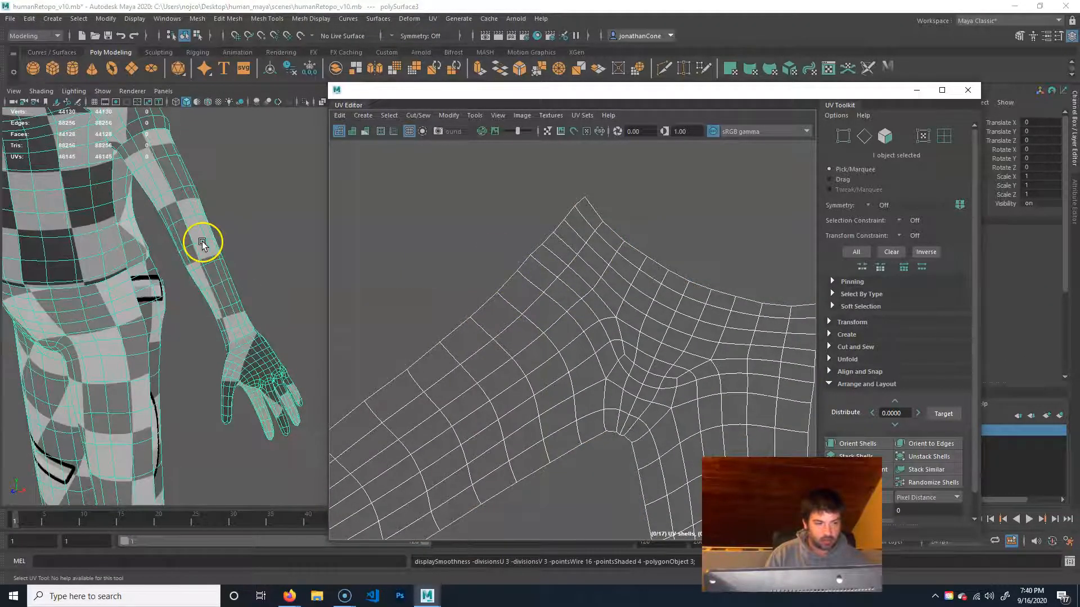
pyautogui.press('1')
pyautogui.press('3')
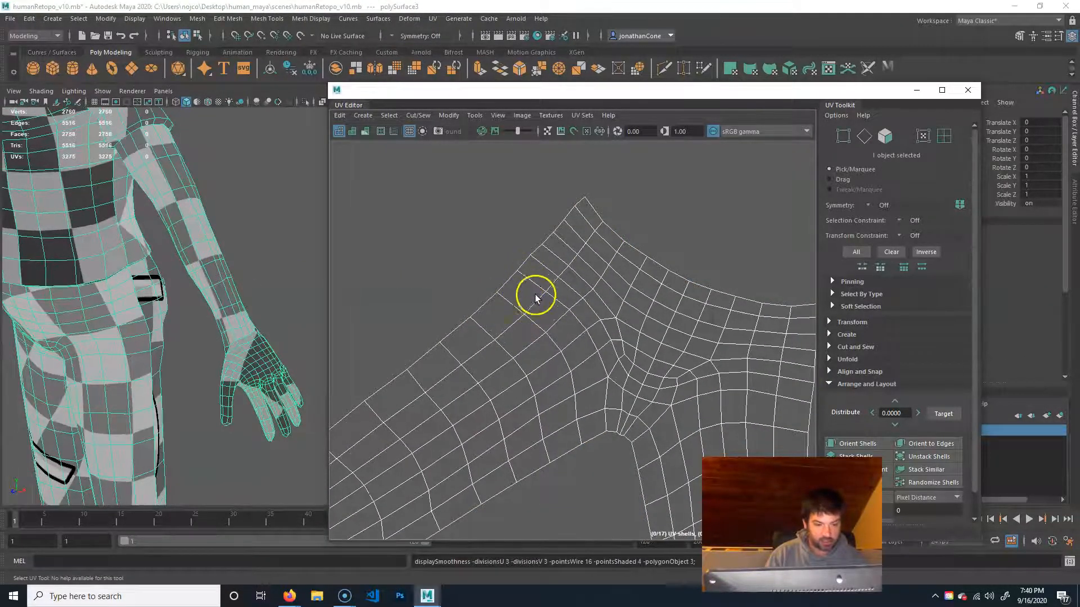
pyautogui.press('1')
pyautogui.press('3')
pyautogui.press('1')
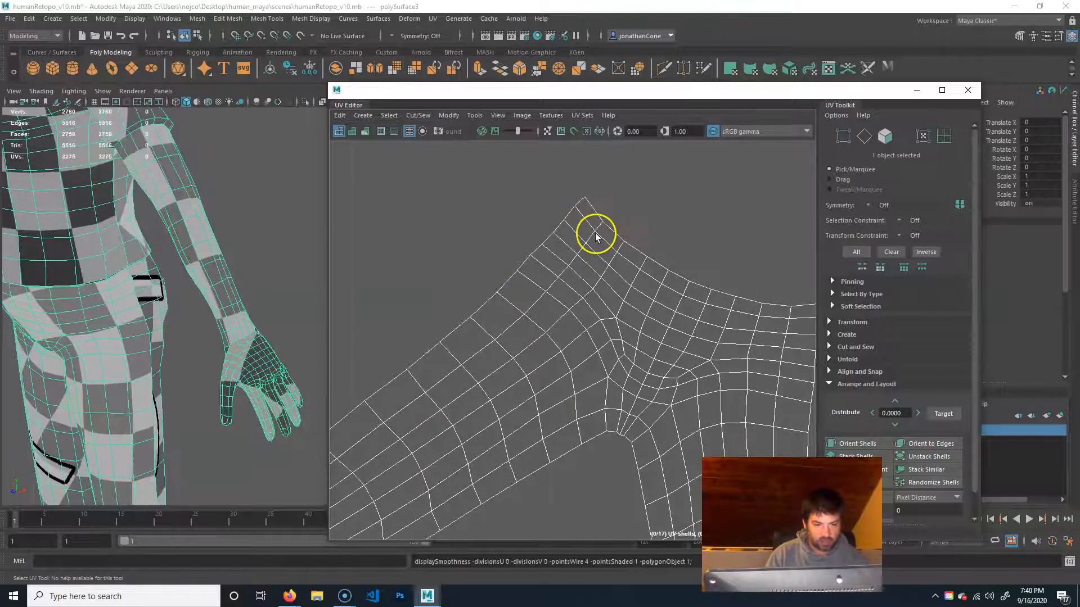
pyautogui.click(476, 318)
pyautogui.click(504, 291)
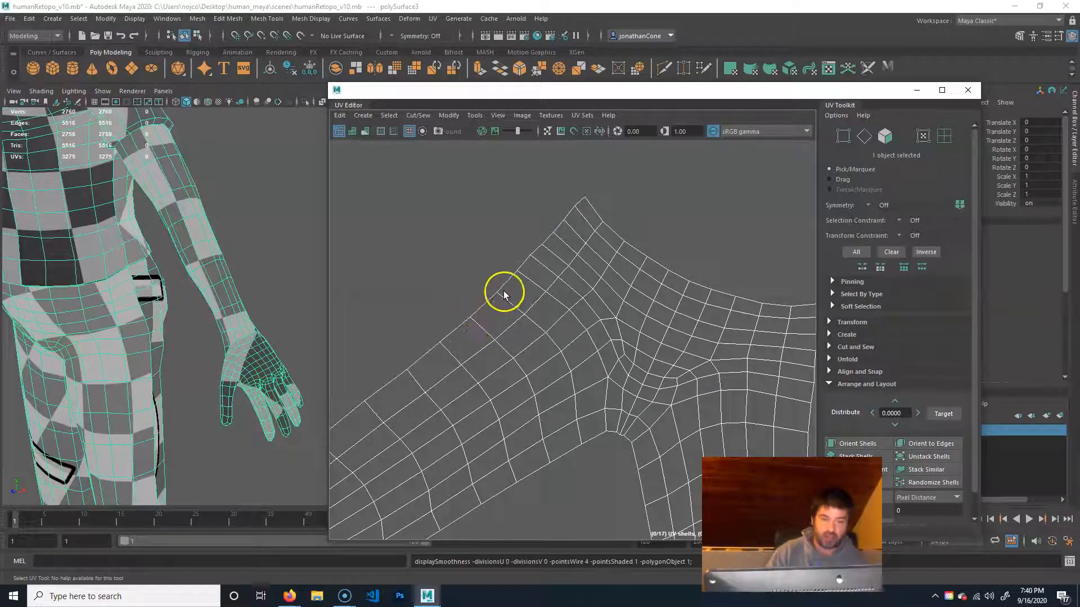
# Step: Return to UV shell selection, rotate the lower arm shell to lie horizontally, and move it into the gap above the trousers
pyautogui.scroll(-6, 617, 330)
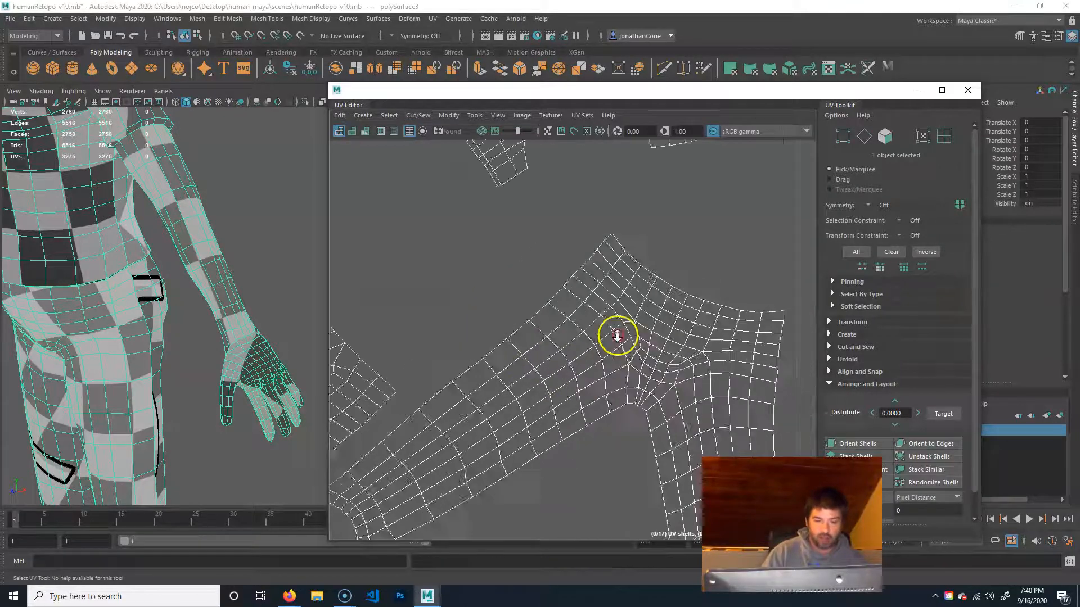
pyautogui.keyDown('alt'); pyautogui.moveTo(479, 347); pyautogui.dragTo(475, 348, button='right'); pyautogui.keyUp('alt')
pyautogui.keyDown('alt'); pyautogui.moveTo(474, 348); pyautogui.dragTo(534, 356, button='middle'); pyautogui.keyUp('alt')
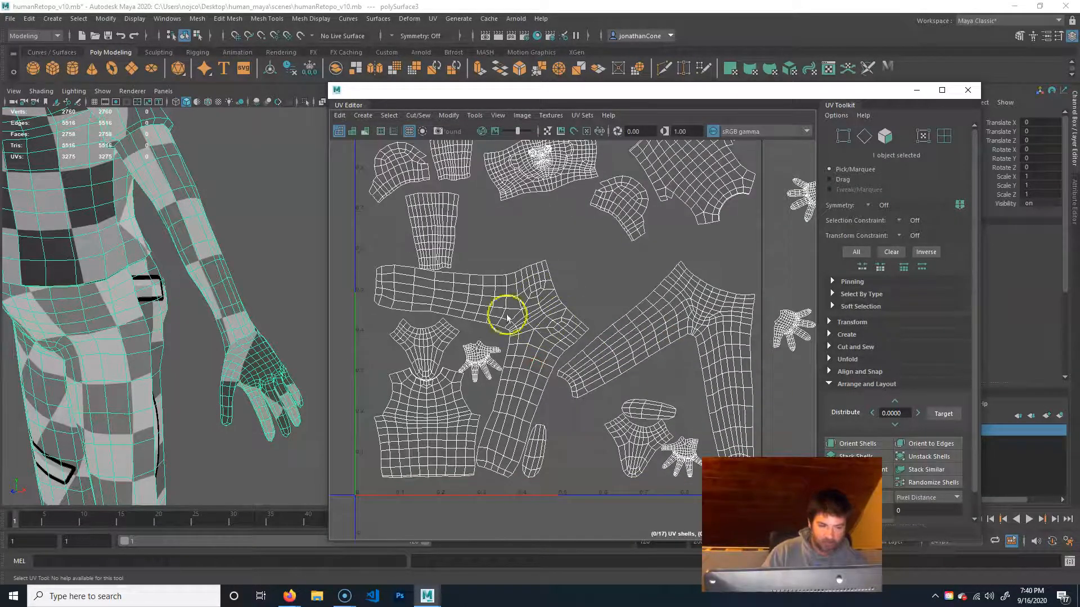
pyautogui.click(943, 134)
pyautogui.click(448, 241)
pyautogui.keyDown('alt'); pyautogui.moveTo(516, 277); pyautogui.dragTo(567, 339, button='middle'); pyautogui.keyUp('alt')
pyautogui.press('e')
pyautogui.moveTo(556, 316); pyautogui.dragTo(569, 193)
pyautogui.press('w')
pyautogui.moveTo(482, 289); pyautogui.dragTo(500, 293)
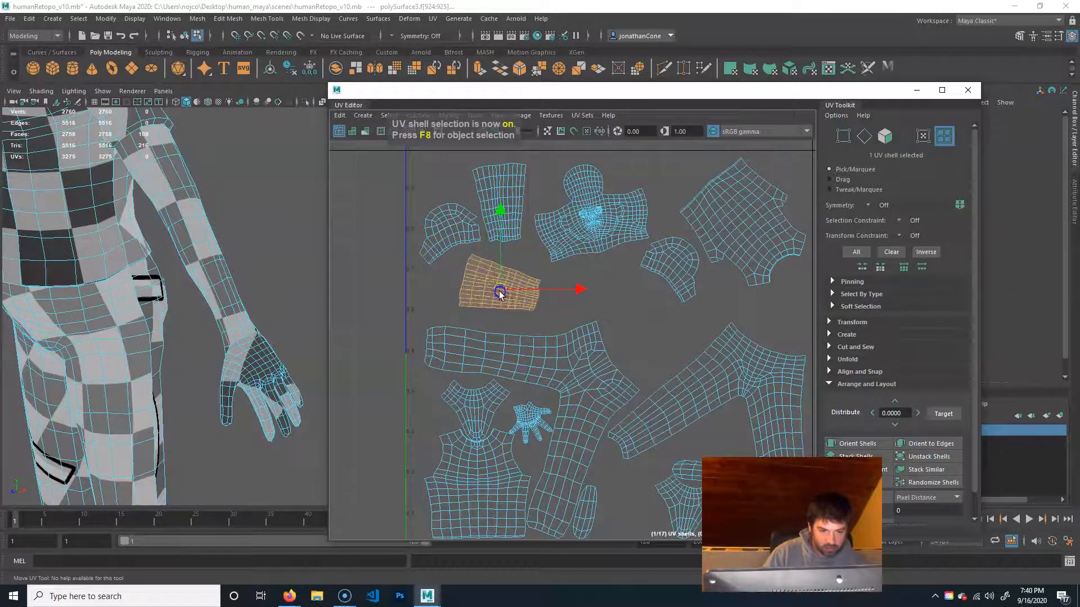
# Step: Rotate the shirt-back shell upright and shift it towards the tile's upper right
pyautogui.click(472, 470)
pyautogui.keyDown('alt'); pyautogui.moveTo(566, 446); pyautogui.dragTo(505, 439, button='middle'); pyautogui.keyUp('alt')
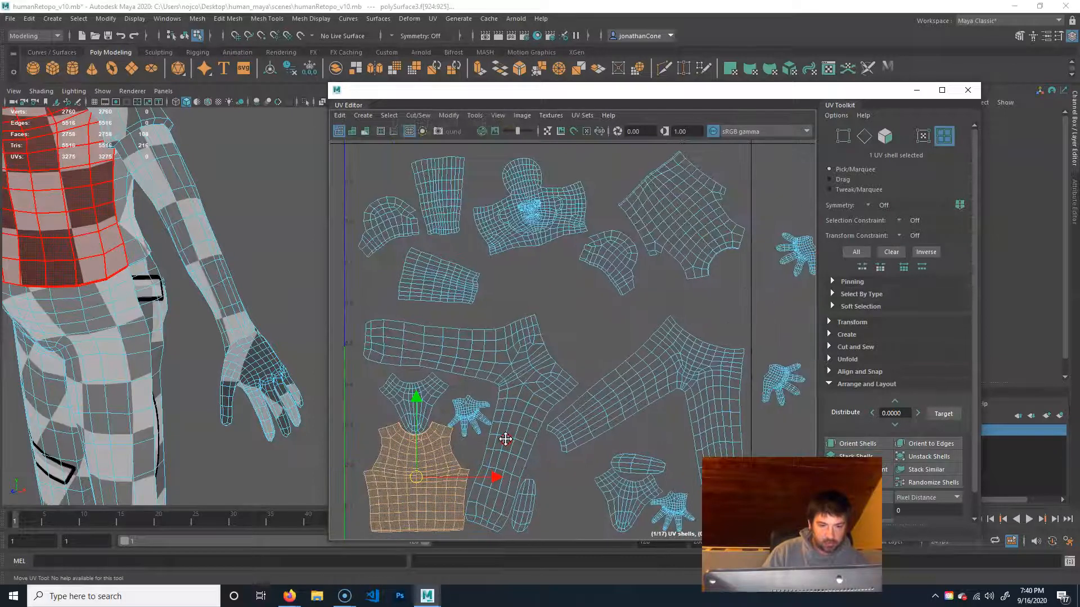
pyautogui.click(690, 199)
pyautogui.keyDown('alt'); pyautogui.moveTo(716, 228); pyautogui.dragTo(692, 279, button='middle'); pyautogui.keyUp('alt')
pyautogui.press('e')
pyautogui.moveTo(729, 244); pyautogui.dragTo(735, 301)
pyautogui.press('w')
pyautogui.moveTo(656, 269); pyautogui.dragTo(675, 253)
# Step: Move the free sleeve shell down between the trousers shells to the tile's lower edge beside the shoe sole
pyautogui.click(595, 336)
pyautogui.moveTo(597, 309); pyautogui.dragTo(550, 394)
pyautogui.keyDown('alt'); pyautogui.moveTo(608, 400); pyautogui.dragTo(573, 243, button='middle'); pyautogui.keyUp('alt')
pyautogui.click(583, 358)
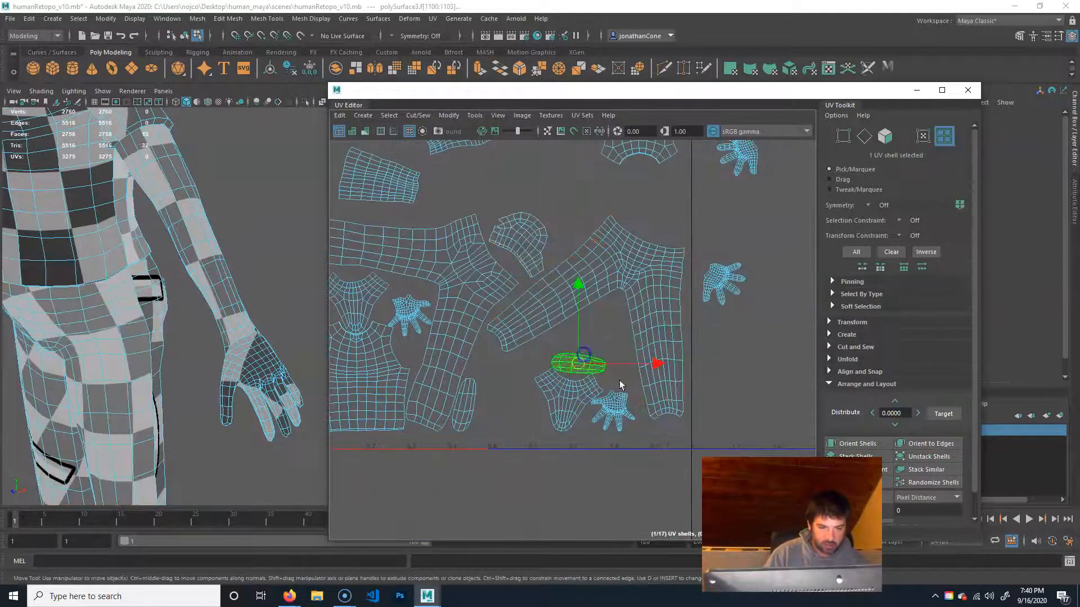
pyautogui.keyDown('alt'); pyautogui.moveTo(506, 313); pyautogui.dragTo(536, 402, button='middle'); pyautogui.keyUp('alt')
pyautogui.click(547, 327)
pyautogui.moveTo(547, 328); pyautogui.dragTo(522, 530)
# Step: Move the shirt-front shell up next to the shirt back, and place the head shell in the freed lower left corner
pyautogui.click(366, 499)
pyautogui.moveTo(379, 434); pyautogui.dragTo(561, 269)
pyautogui.keyDown('alt'); pyautogui.moveTo(561, 268); pyautogui.dragTo(586, 305, button='middle'); pyautogui.keyUp('alt')
pyautogui.click(579, 234)
pyautogui.moveTo(579, 233); pyautogui.dragTo(444, 491)
pyautogui.keyDown('alt'); pyautogui.moveTo(466, 474); pyautogui.dragTo(496, 328, button='middle'); pyautogui.keyUp('alt')
# Step: Try to rotate the head shell freehand in the tile's lower left corner
pyautogui.press('e')
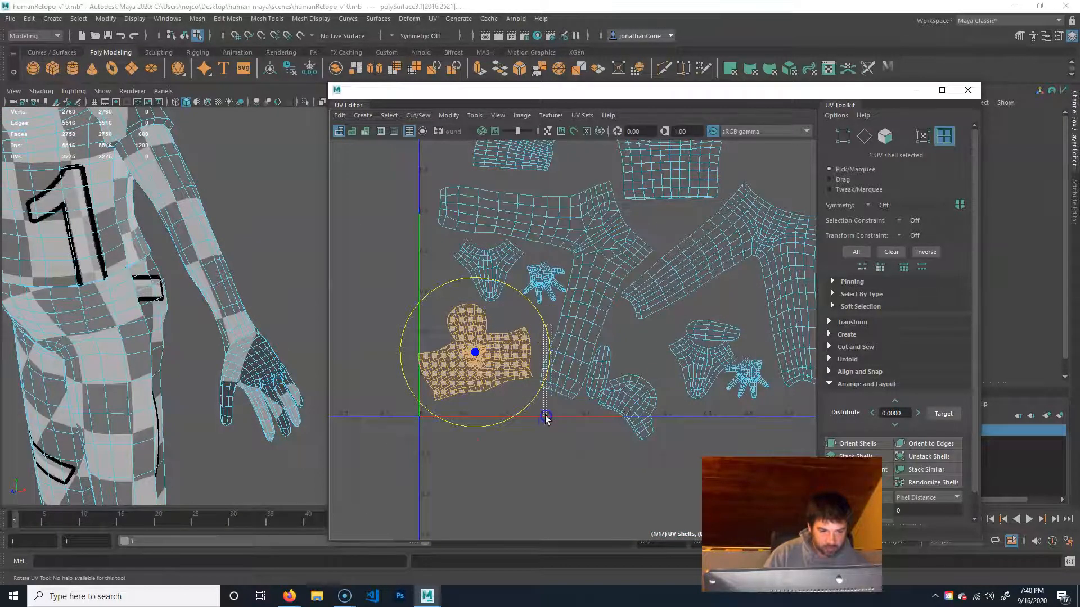
pyautogui.click(534, 346)
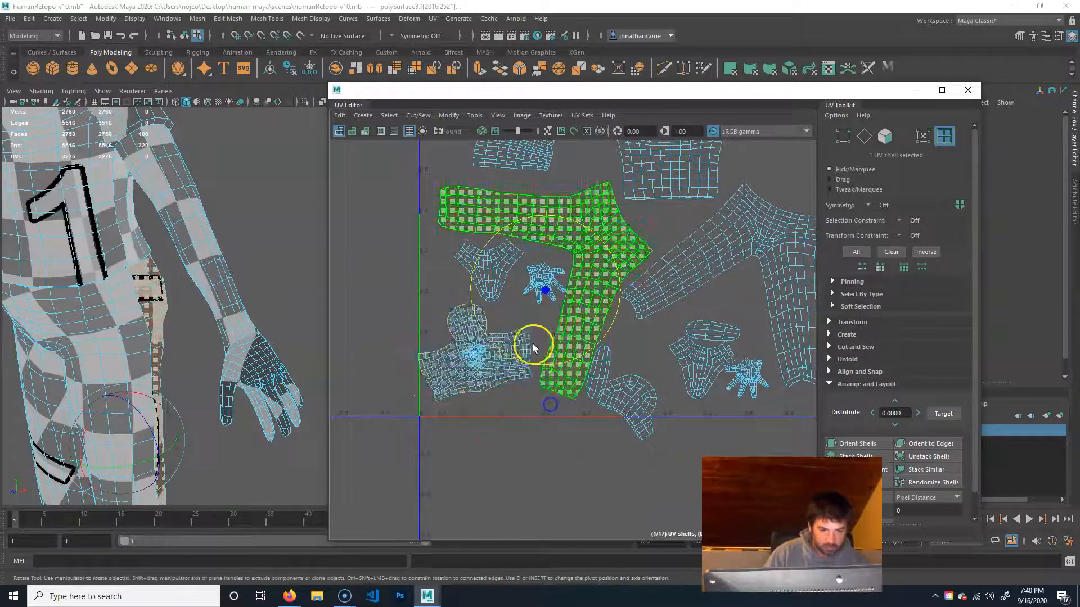
pyautogui.click(450, 365)
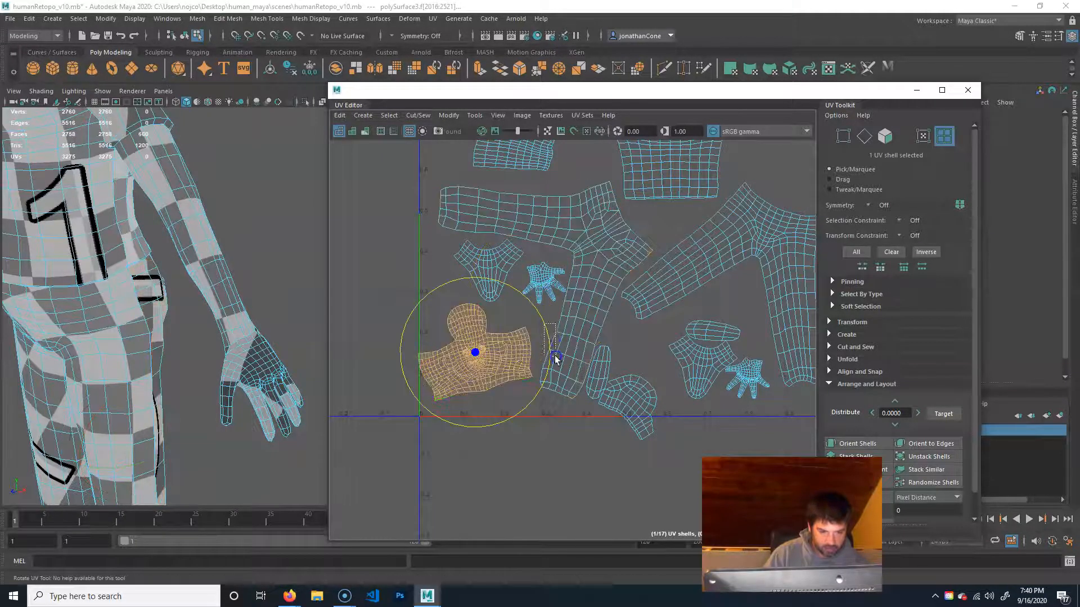
pyautogui.moveTo(555, 355); pyautogui.dragTo(557, 361)
pyautogui.click(497, 356)
pyautogui.moveTo(542, 319); pyautogui.dragTo(552, 352)
pyautogui.click(479, 394)
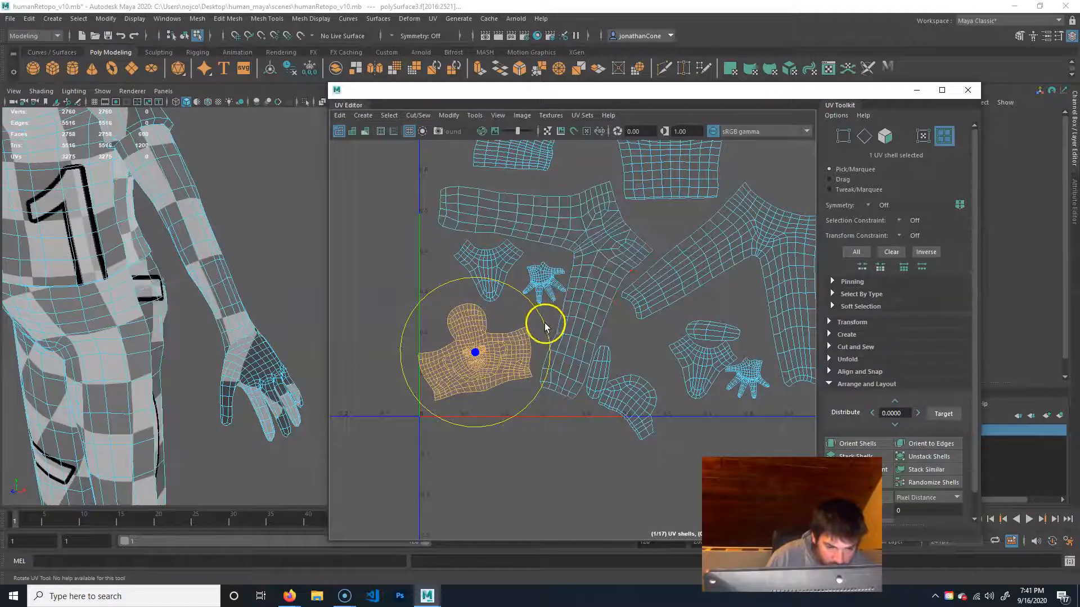
pyautogui.moveTo(553, 354); pyautogui.dragTo(554, 355)
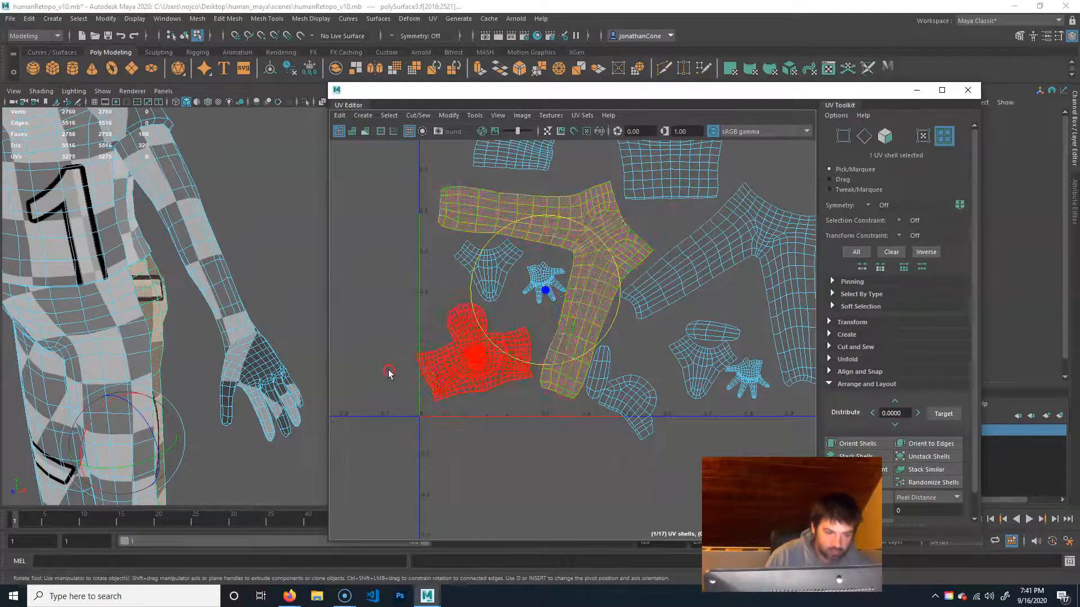
pyautogui.keyDown('alt'); pyautogui.moveTo(388, 373); pyautogui.dragTo(636, 376, button='right'); pyautogui.keyUp('alt')
# Step: Select the head shell and rotate it clockwise twice in 45-degree increments
pyautogui.click(660, 357)
pyautogui.keyDown('alt'); pyautogui.moveTo(661, 360); pyautogui.dragTo(415, 358, button='middle'); pyautogui.keyUp('alt')
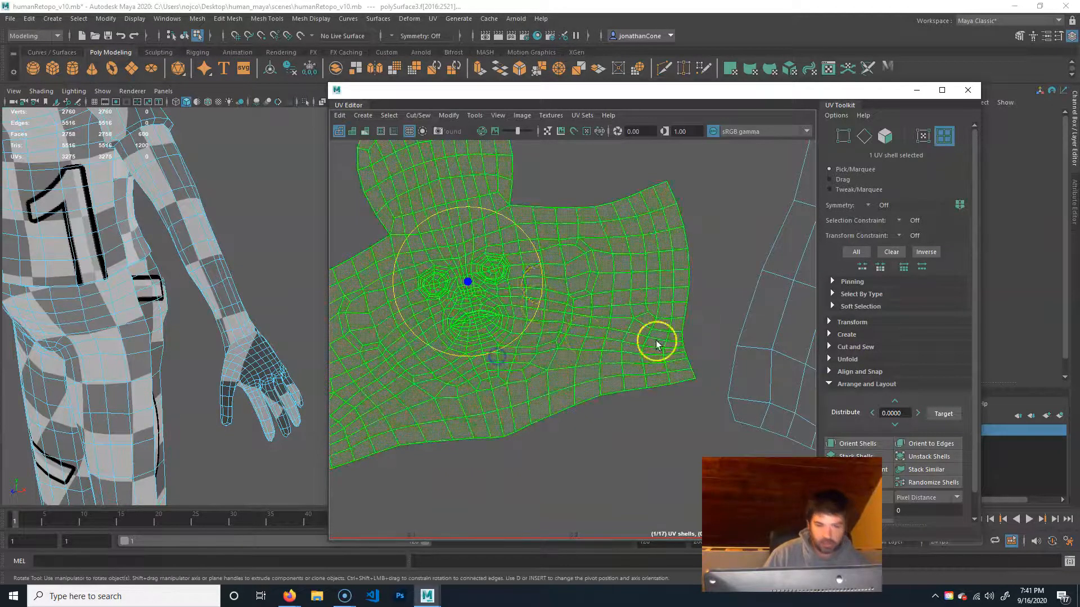
pyautogui.moveTo(549, 327); pyautogui.dragTo(585, 354, button='right')
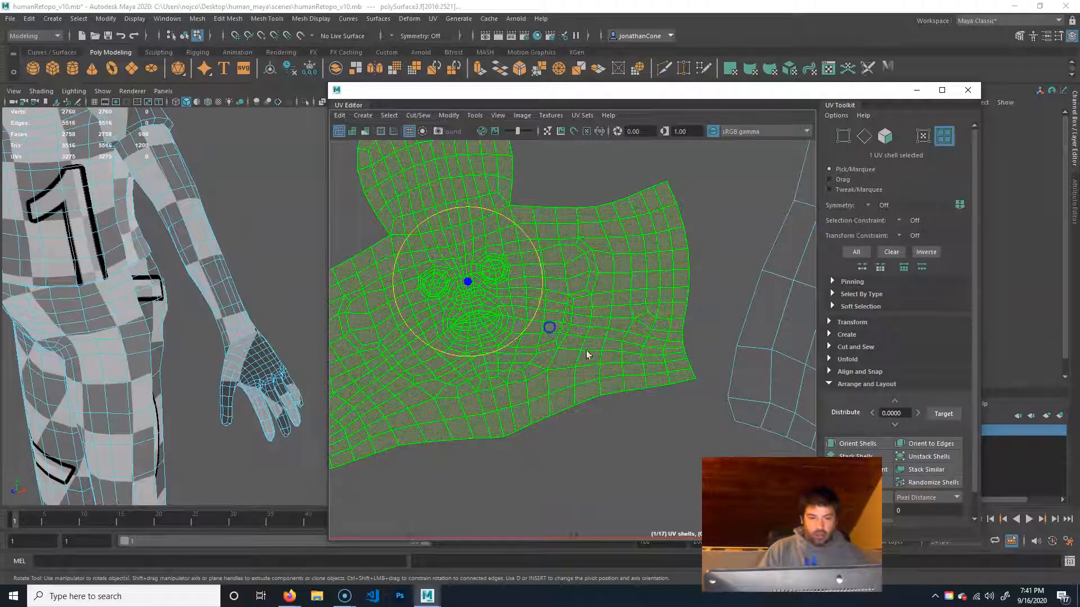
pyautogui.click(843, 322)
pyautogui.scroll(-3, 903, 370)
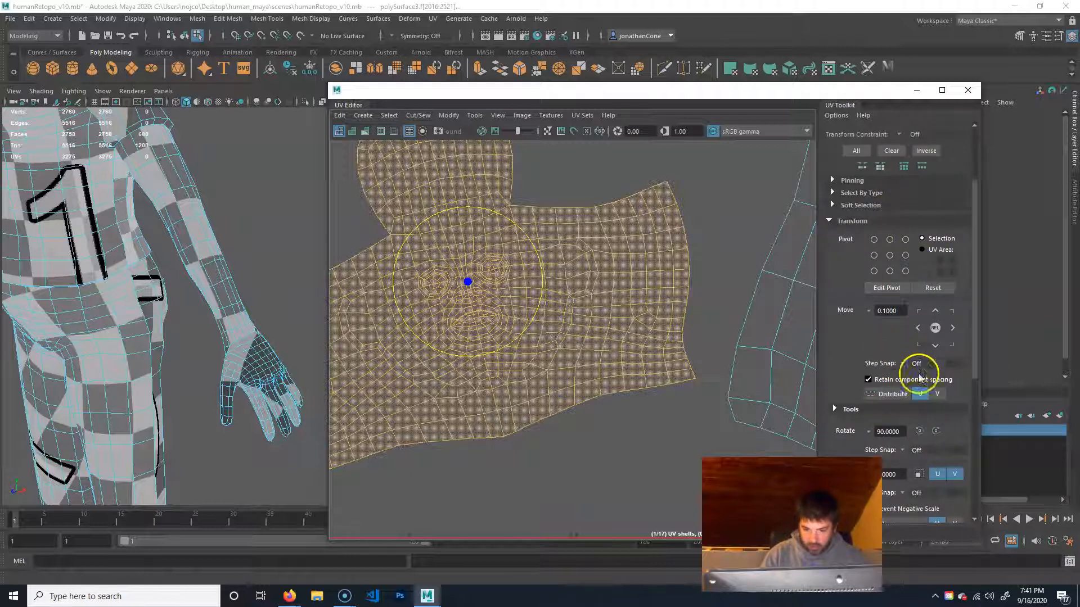
pyautogui.scroll(-2, 904, 373)
pyautogui.doubleClick(891, 363)
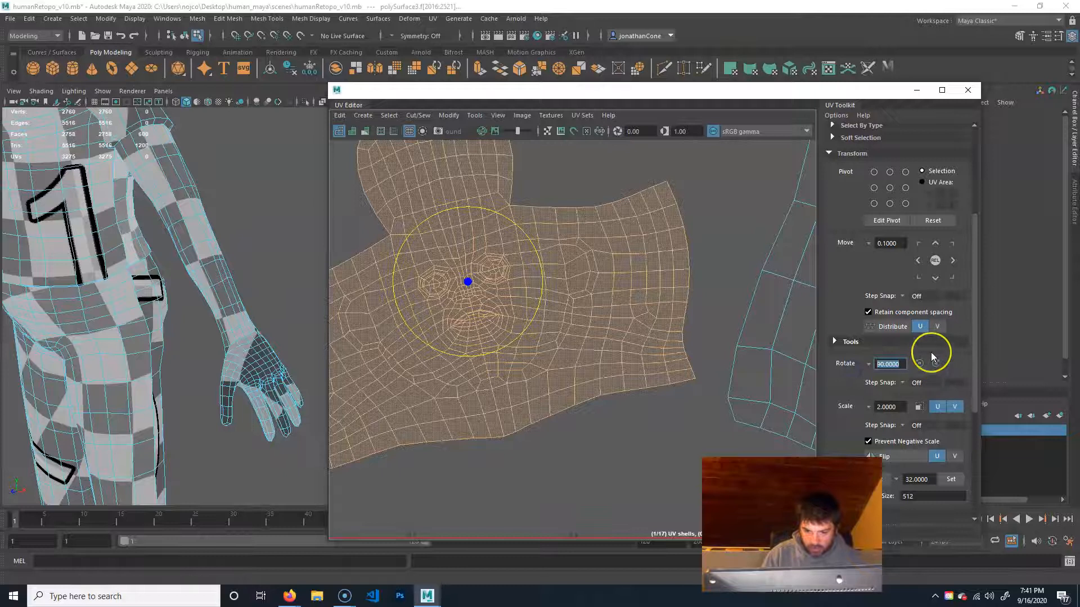
pyautogui.write('45')
pyautogui.press('Return')
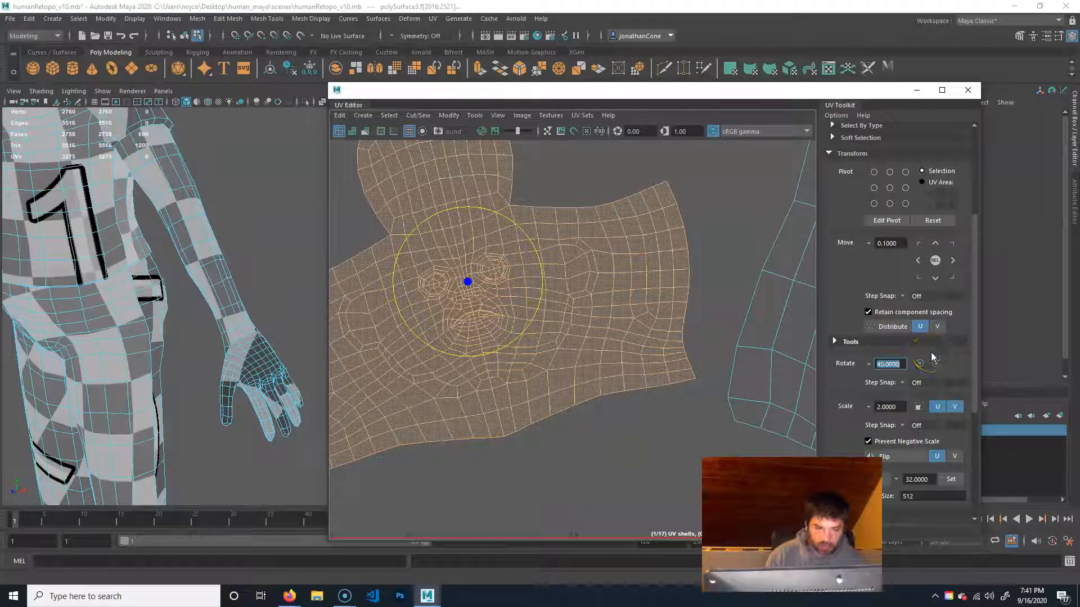
pyautogui.click(936, 363)
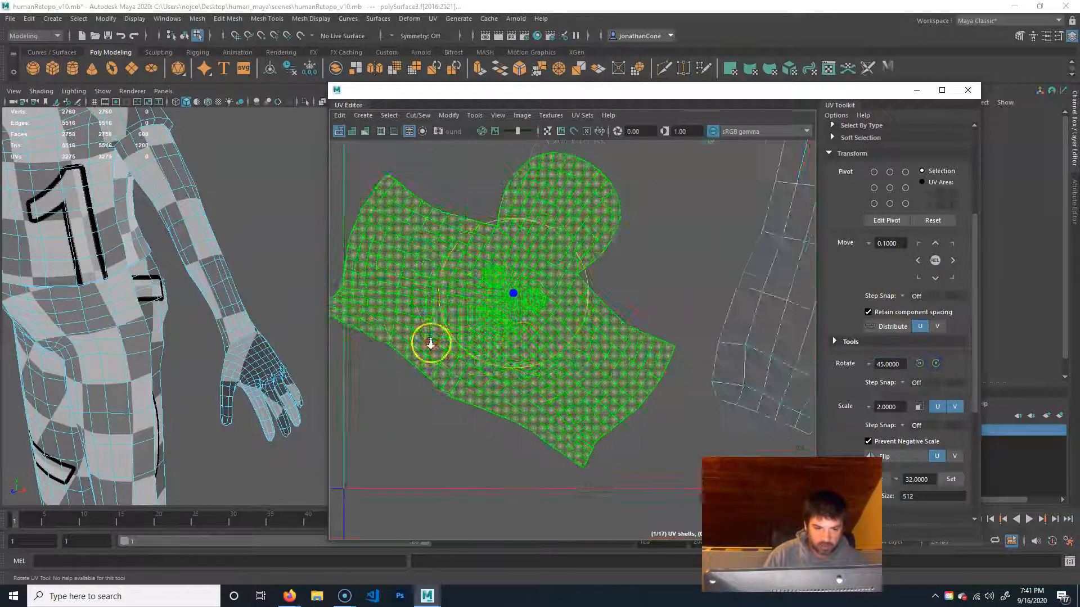
pyautogui.keyDown('alt'); pyautogui.moveTo(431, 344); pyautogui.dragTo(393, 345, button='right'); pyautogui.keyUp('alt')
pyautogui.keyDown('alt'); pyautogui.moveTo(555, 345); pyautogui.dragTo(508, 376, button='middle'); pyautogui.keyUp('alt')
pyautogui.click(936, 362)
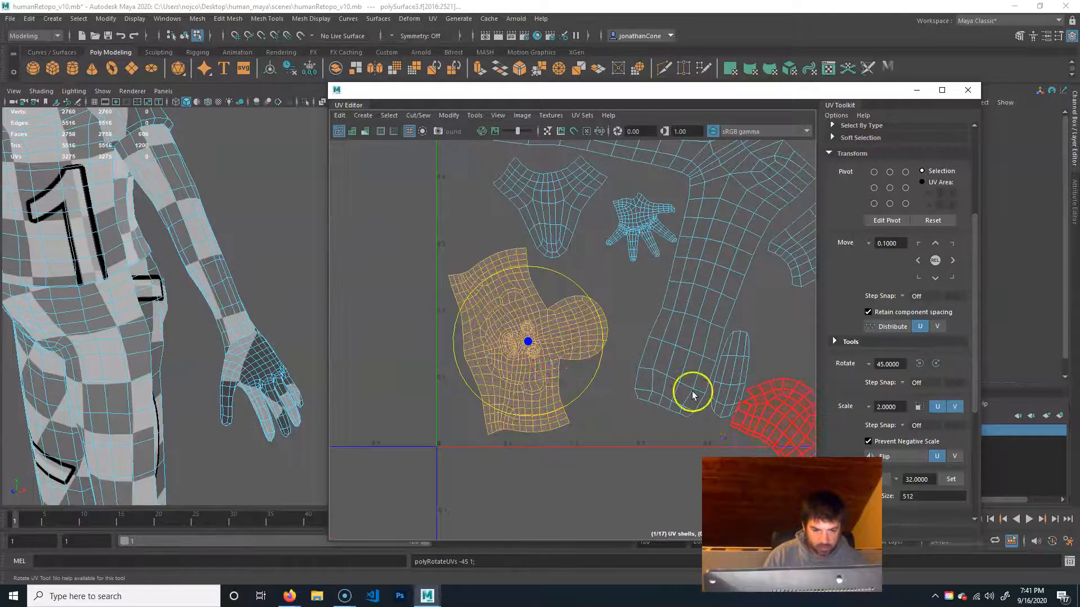
# Step: Nudge the rotated head shell into place in the tile's lower left corner
pyautogui.keyDown('alt'); pyautogui.moveTo(611, 326); pyautogui.dragTo(615, 343, button='middle'); pyautogui.keyUp('alt')
pyautogui.keyDown('alt'); pyautogui.moveTo(558, 360); pyautogui.dragTo(583, 367, button='middle'); pyautogui.keyUp('alt')
pyautogui.moveTo(557, 364); pyautogui.dragTo(619, 304, button='right')
pyautogui.click(552, 375)
pyautogui.press('w')
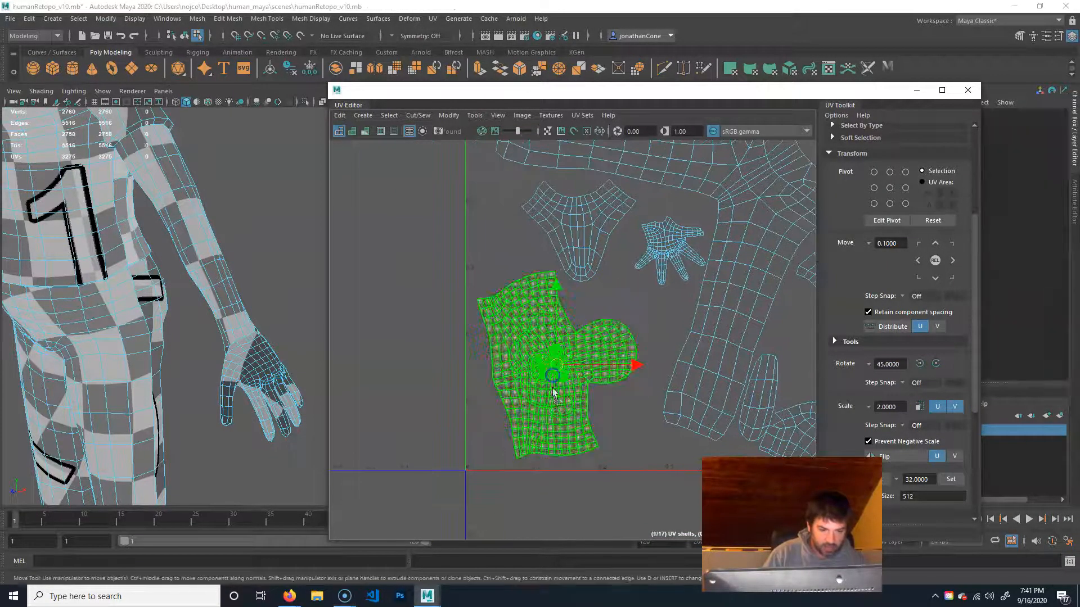
pyautogui.moveTo(557, 363)
pyautogui.mouseDown()
pyautogui.moveTo(556, 353)
pyautogui.moveTo(554, 365)
pyautogui.mouseUp()
# Step: Shift the hand shell closer to the head shell, and move the horizontal shoe sole up and right between the trouser legs
pyautogui.keyDown('alt'); pyautogui.moveTo(657, 330); pyautogui.dragTo(603, 320, button='right'); pyautogui.keyUp('alt')
pyautogui.keyDown('alt'); pyautogui.moveTo(604, 320); pyautogui.dragTo(556, 366, button='middle'); pyautogui.keyUp('alt')
pyautogui.click(594, 336)
pyautogui.moveTo(591, 335); pyautogui.dragTo(570, 355)
pyautogui.keyDown('alt'); pyautogui.moveTo(709, 359); pyautogui.dragTo(666, 360, button='right'); pyautogui.keyUp('alt')
pyautogui.keyDown('alt'); pyautogui.moveTo(665, 360); pyautogui.dragTo(519, 353, button='middle'); pyautogui.keyUp('alt')
pyautogui.click(619, 369)
pyautogui.moveTo(619, 368); pyautogui.dragTo(630, 353)
# Step: Move the sleeve shell from the tile's lower edge up between the lower arm and shirt-front shells
pyautogui.click(608, 392)
pyautogui.click(561, 416)
pyautogui.moveTo(560, 416); pyautogui.dragTo(571, 394)
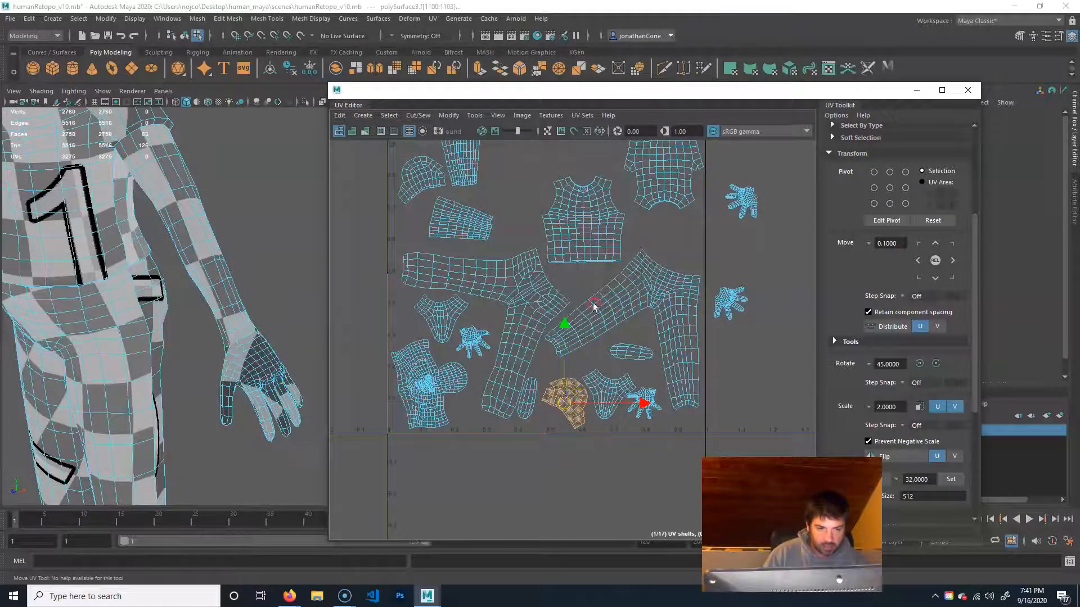
pyautogui.keyDown('alt'); pyautogui.moveTo(569, 351); pyautogui.dragTo(535, 416, button='middle'); pyautogui.keyUp('alt')
pyautogui.moveTo(535, 460); pyautogui.dragTo(478, 266)
# Step: Move the upper of the two hand shells outside the tile in beside the upright arm shell at the top edge
pyautogui.click(707, 266)
pyautogui.moveTo(720, 263); pyautogui.dragTo(561, 231)
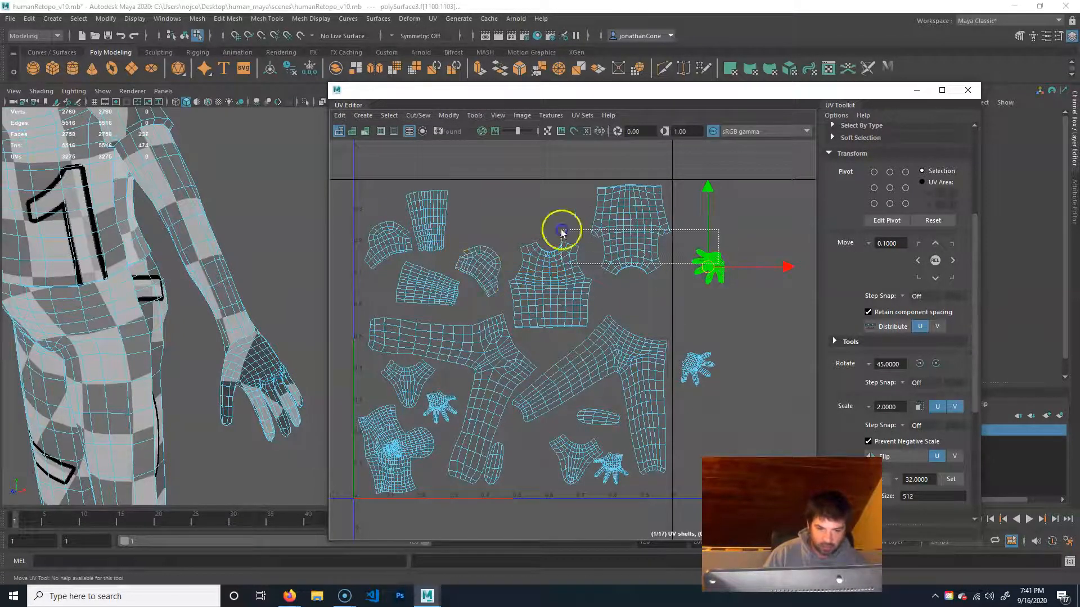
pyautogui.click(720, 259)
pyautogui.moveTo(708, 266); pyautogui.dragTo(482, 211)
pyautogui.click(523, 254)
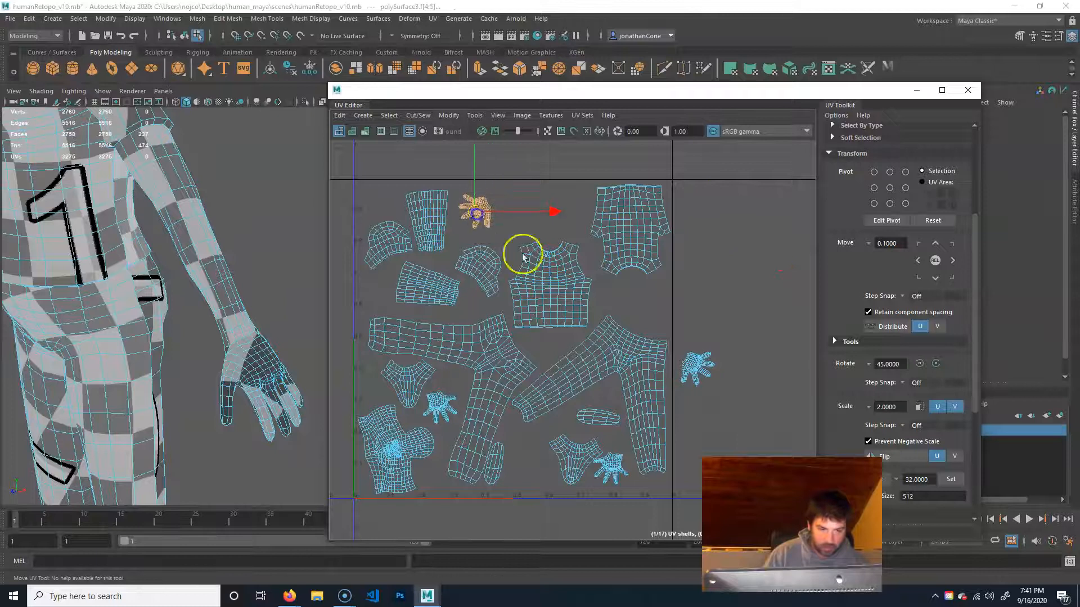
# Step: Place the remaining outside hand shell below the shirt back, and shift the lower right shoe-upper shell left
pyautogui.click(700, 372)
pyautogui.moveTo(699, 371); pyautogui.dragTo(634, 308)
pyautogui.click(577, 461)
pyautogui.moveTo(577, 461); pyautogui.dragTo(555, 462)
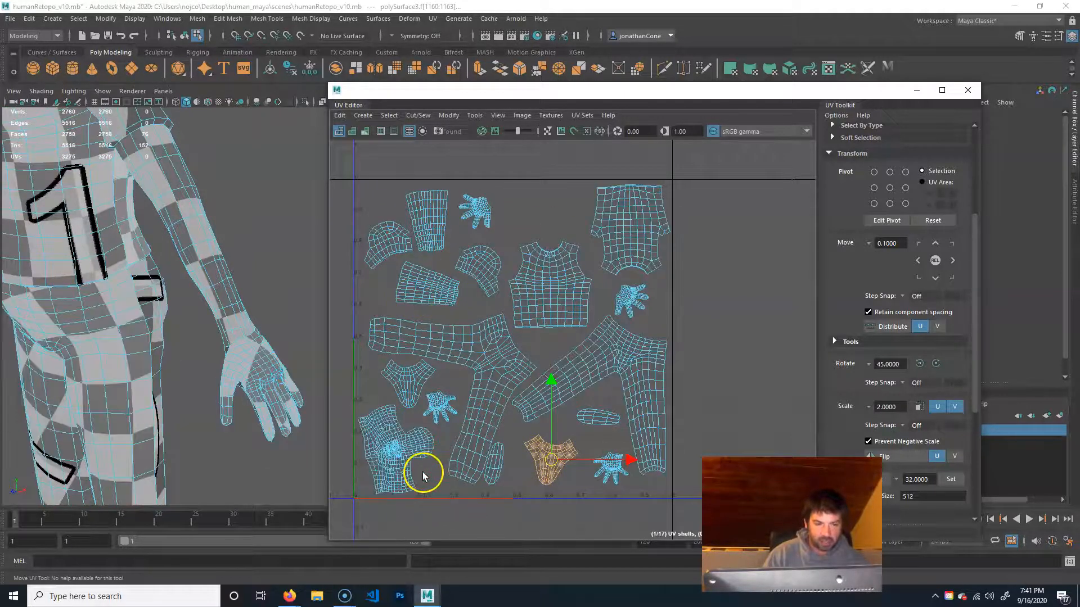
# Step: Scale up the head shell in the tile's lower left corner to give the head more texture space
pyautogui.scroll(-5, 221, 282)
pyautogui.keyDown('alt'); pyautogui.moveTo(188, 323); pyautogui.dragTo(175, 433, button='middle'); pyautogui.keyUp('alt')
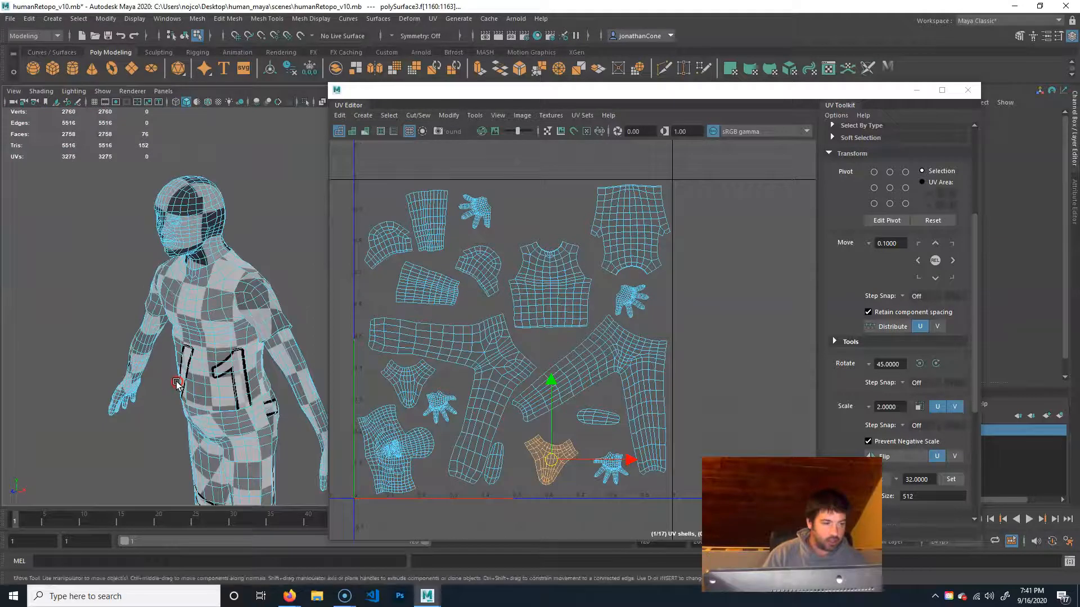
pyautogui.click(386, 445)
pyautogui.press('r')
pyautogui.moveTo(397, 447)
pyautogui.mouseDown()
pyautogui.moveTo(418, 447)
pyautogui.moveTo(404, 433)
pyautogui.mouseUp()
pyautogui.press('w')
# Step: Move the left shoe-upper shell above the shirt front, and shift the nearby hand shell into the gap above the head shell
pyautogui.click(427, 380)
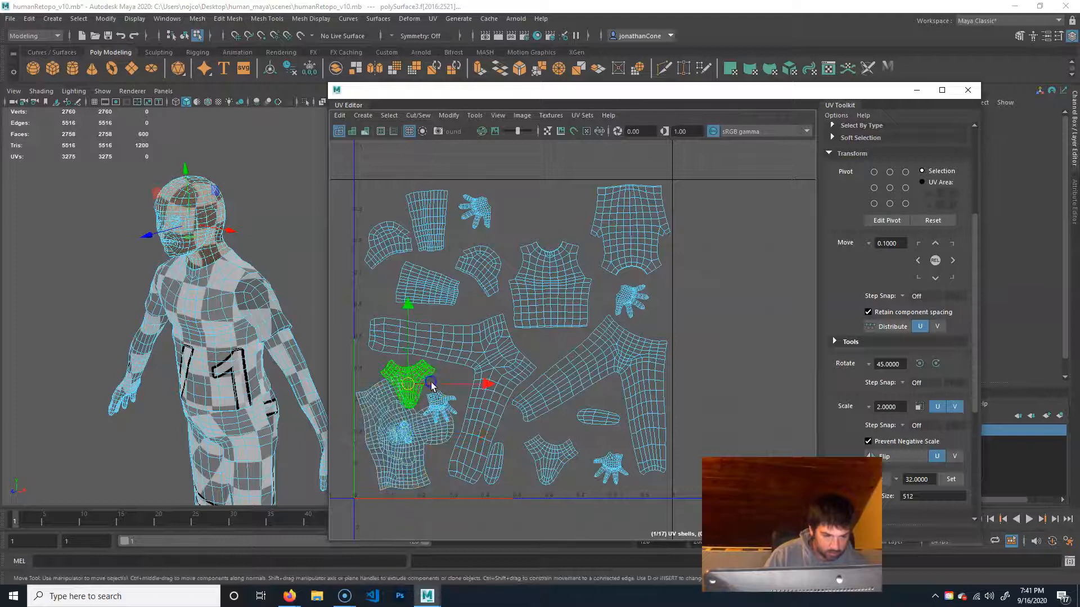
pyautogui.moveTo(410, 386); pyautogui.dragTo(549, 227)
pyautogui.click(437, 405)
pyautogui.moveTo(438, 407); pyautogui.dragTo(429, 383)
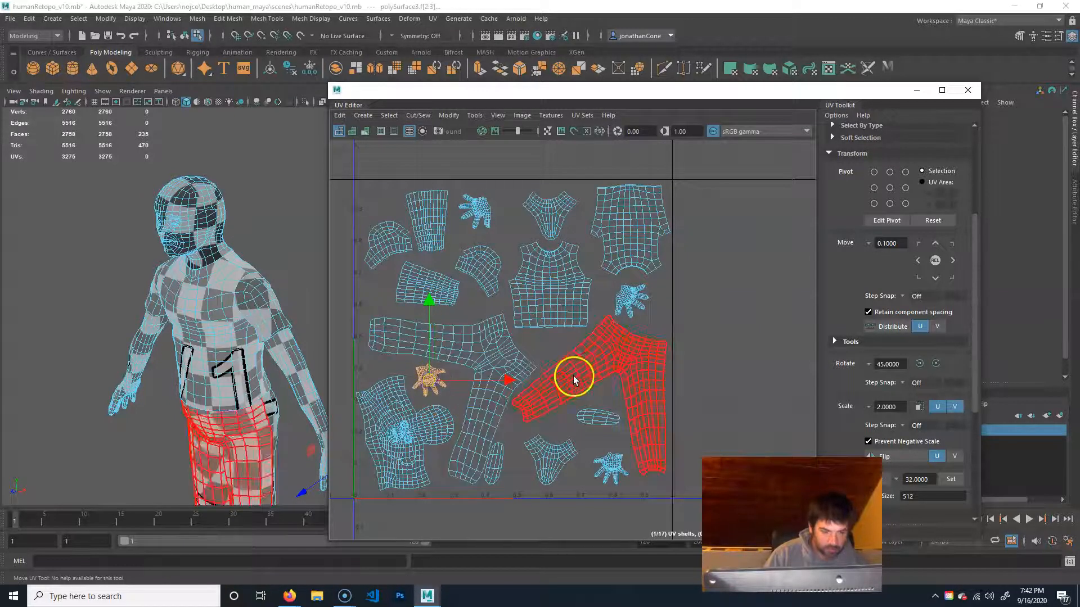
# Step: Nudge the shirt-back shell slightly left, away from the tile's edge, and close the UV Editor
pyautogui.click(690, 222)
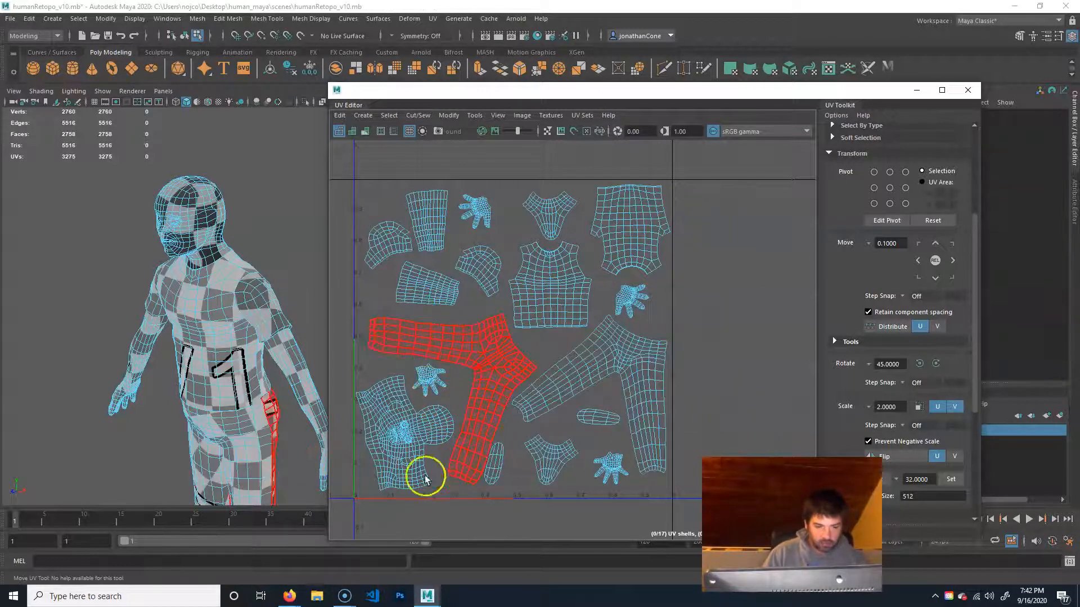
pyautogui.click(656, 214)
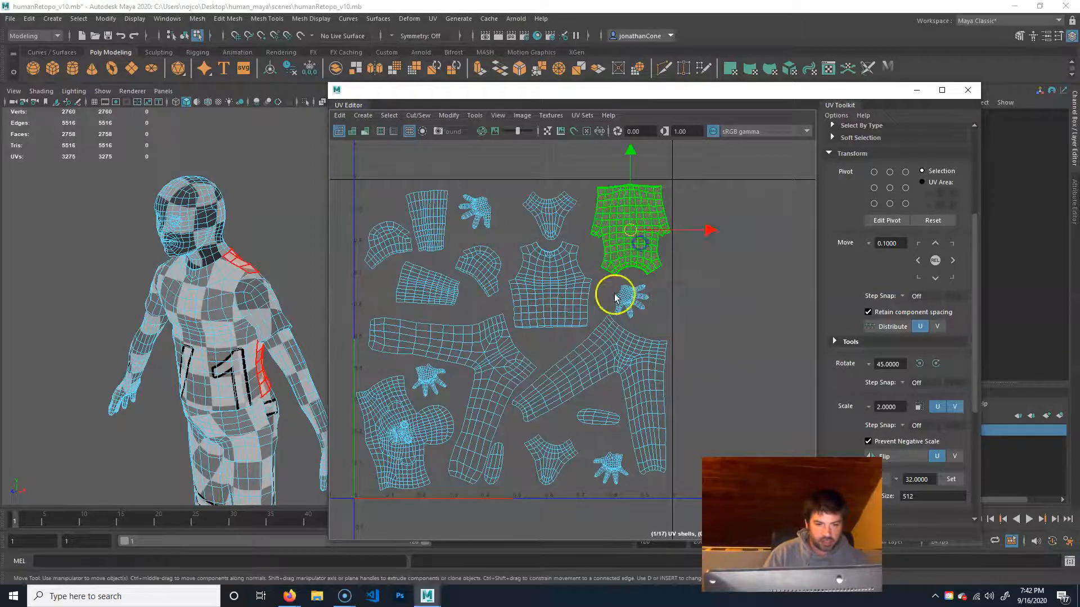
pyautogui.click(725, 230)
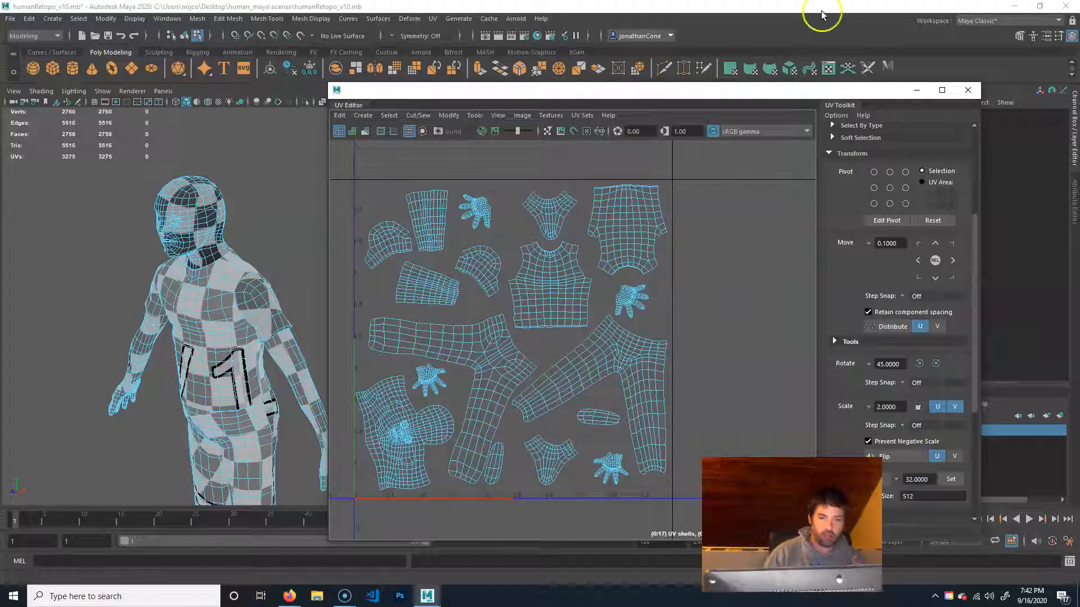
pyautogui.click(967, 90)
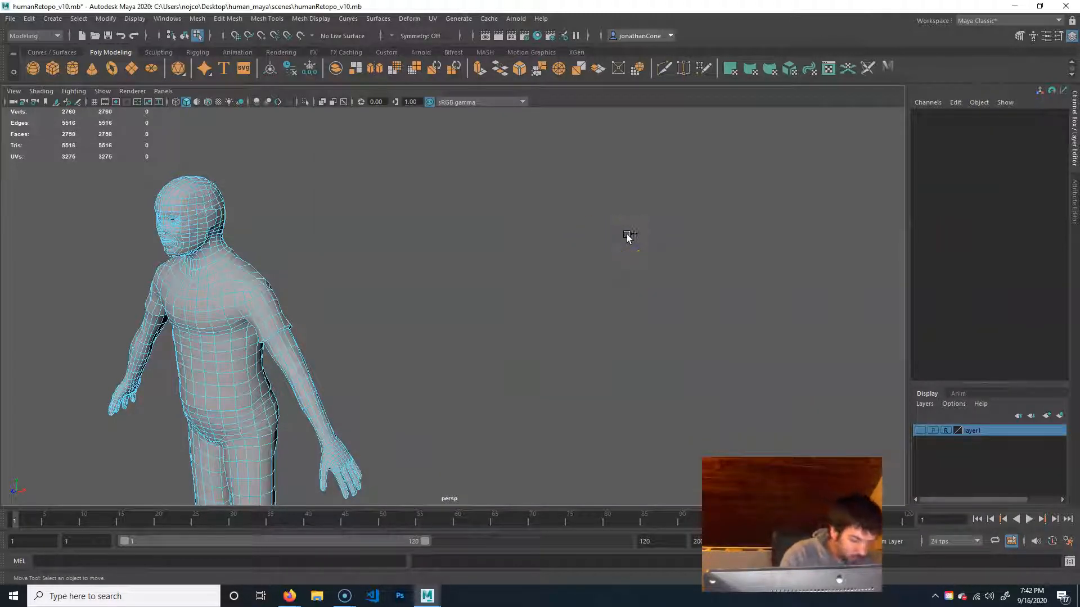
# Step: Save the scene under the new file name humanRetopoUVd.mb
pyautogui.hotkey('ctrl', 'shift', 's')
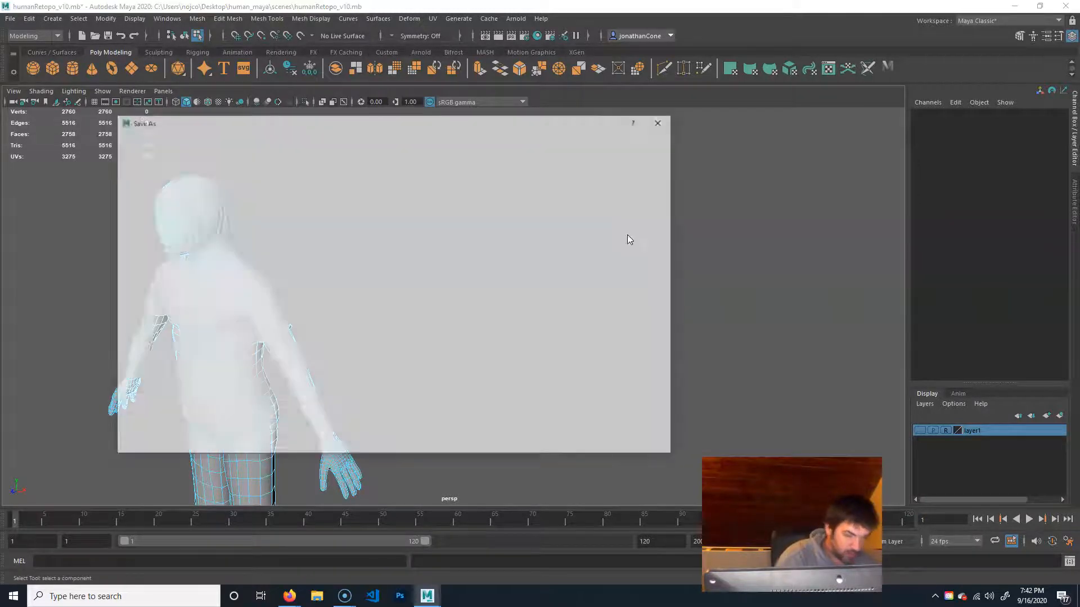
pyautogui.click(213, 422)
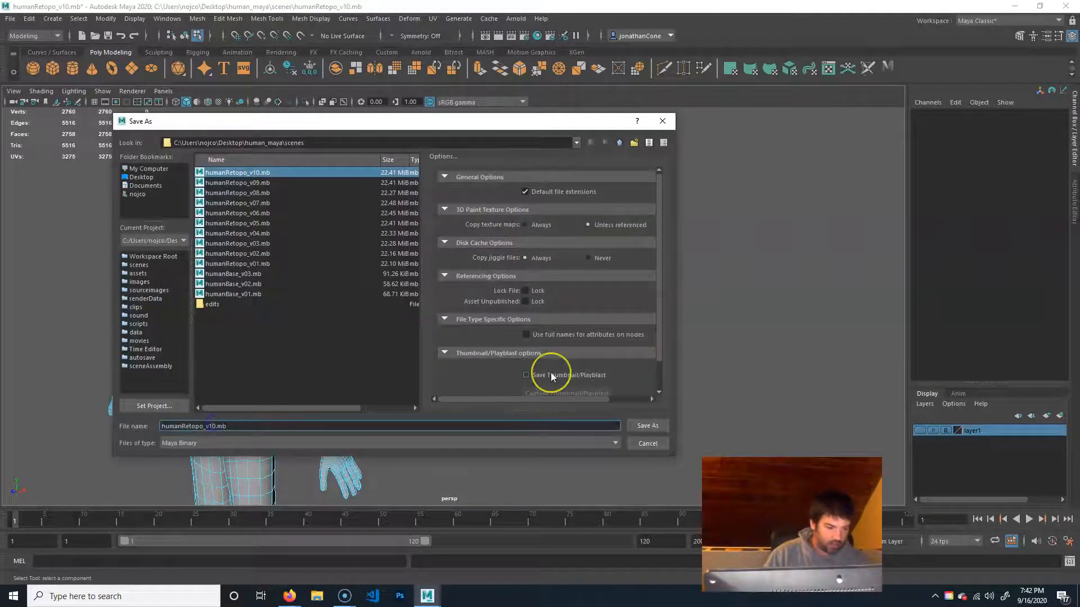
pyautogui.press('BackSpace')
pyautogui.press('BackSpace')
pyautogui.press('BackSpace')
pyautogui.press('BackSpace')
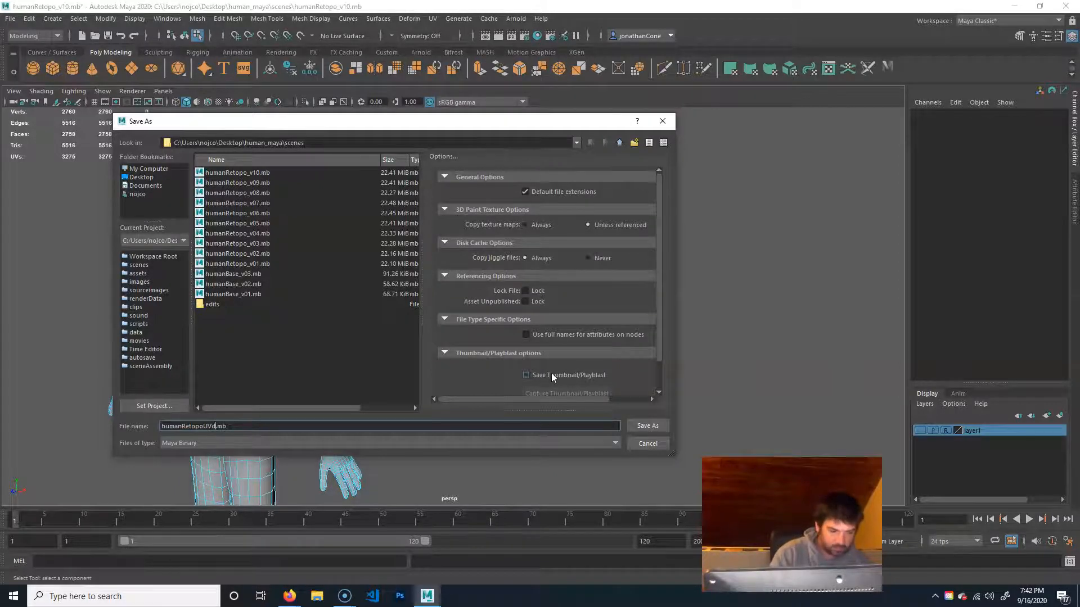
pyautogui.press('Return')
# Step: Return the character mesh to object selection and delete the construction history of all objects in the scene
pyautogui.keyDown('alt'); pyautogui.moveTo(340, 331); pyautogui.dragTo(356, 319); pyautogui.keyUp('alt')
pyautogui.keyDown('alt'); pyautogui.moveTo(356, 319); pyautogui.dragTo(413, 319, button='middle'); pyautogui.keyUp('alt')
pyautogui.moveTo(413, 320); pyautogui.dragTo(460, 205, button='right')
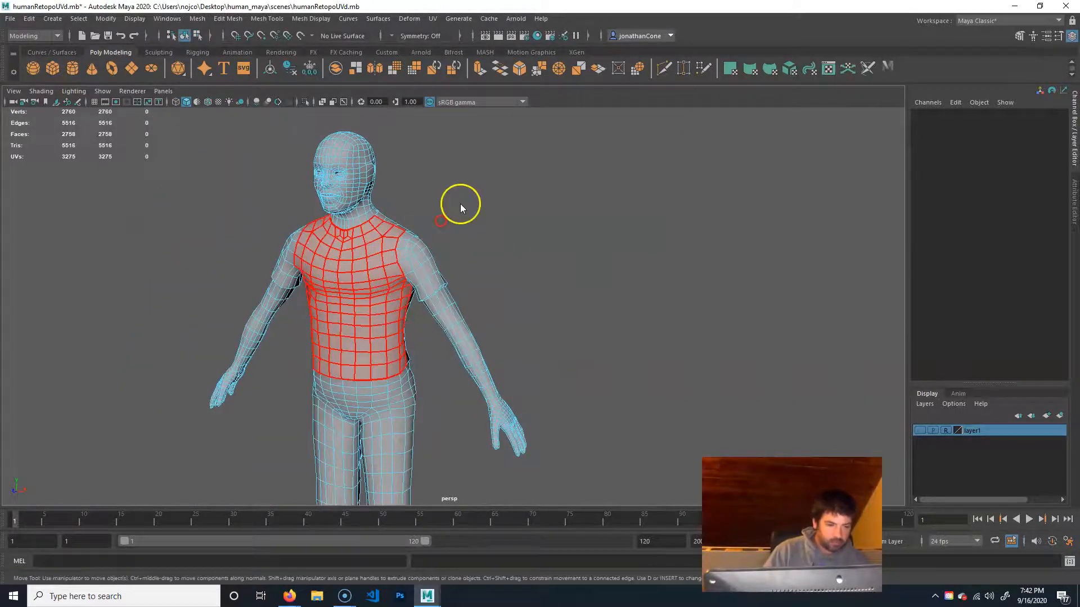
pyautogui.click(28, 18)
pyautogui.moveTo(81, 152)
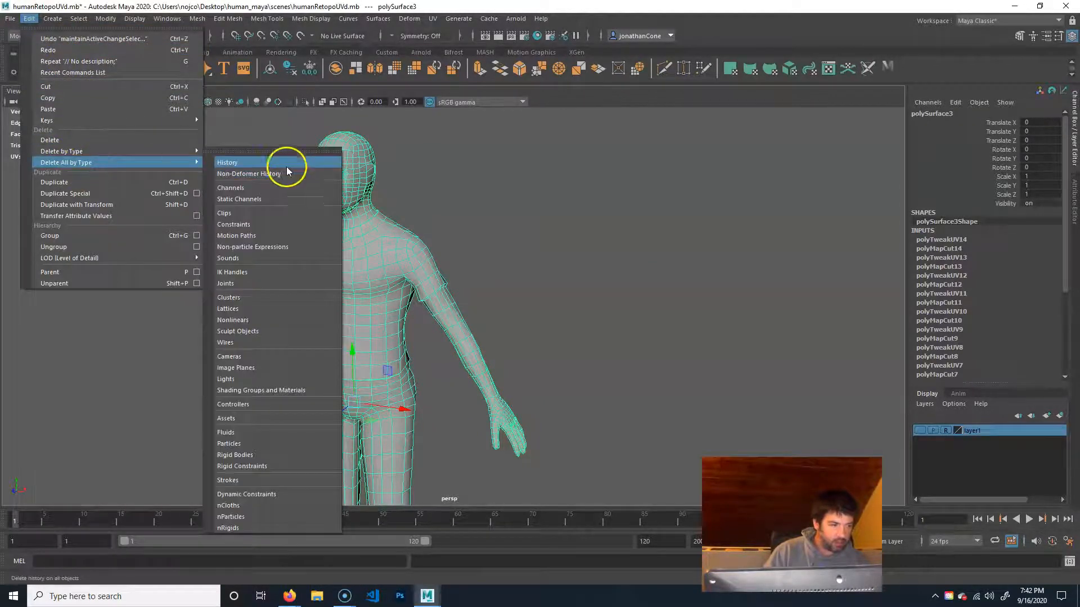
pyautogui.click(286, 167)
# Step: Turn on the viewport grid with the character mesh selected
pyautogui.press('f')
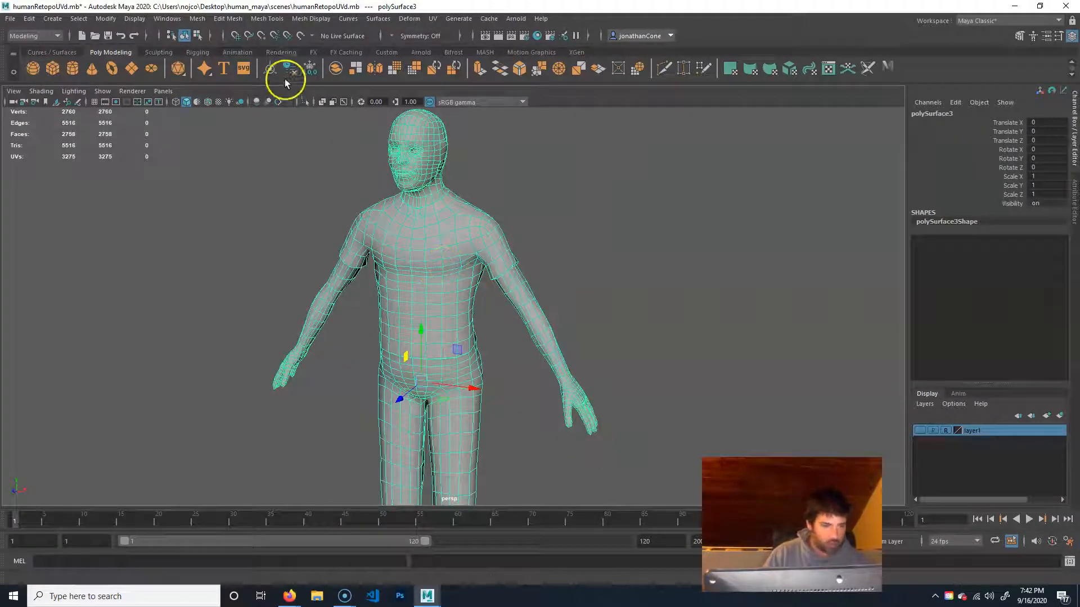
pyautogui.click(95, 103)
pyautogui.scroll(-6, 388, 248)
pyautogui.click(375, 278)
pyautogui.click(412, 279)
# Step: Examine the character's head and shoulders up close in the perspective view
pyautogui.scroll(5, 427, 261)
pyautogui.keyDown('alt'); pyautogui.moveTo(490, 174); pyautogui.dragTo(533, 349, button='middle'); pyautogui.keyUp('alt')
pyautogui.keyDown('alt'); pyautogui.moveTo(559, 325); pyautogui.dragTo(626, 323, button='right'); pyautogui.keyUp('alt')
pyautogui.keyDown('alt'); pyautogui.moveTo(626, 322); pyautogui.dragTo(587, 291, button='middle'); pyautogui.keyUp('alt')
pyautogui.keyDown('alt'); pyautogui.moveTo(586, 292); pyautogui.dragTo(499, 304, button='right'); pyautogui.keyUp('alt')
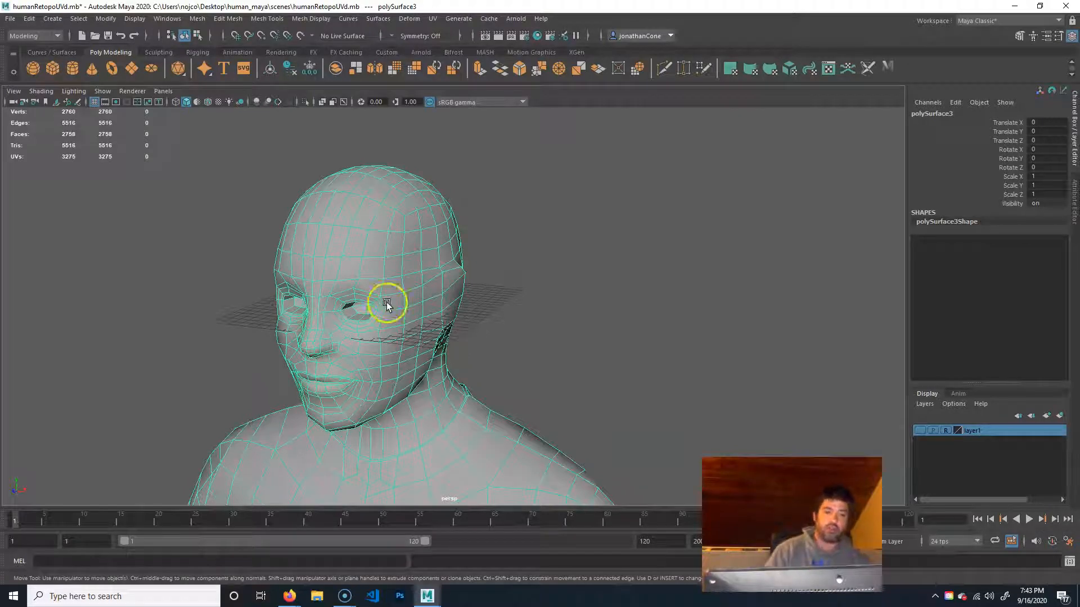
pyautogui.keyDown('alt'); pyautogui.moveTo(511, 323); pyautogui.dragTo(354, 354, button='right'); pyautogui.keyUp('alt')
pyautogui.keyDown('alt'); pyautogui.moveTo(354, 355); pyautogui.dragTo(458, 337); pyautogui.keyUp('alt')
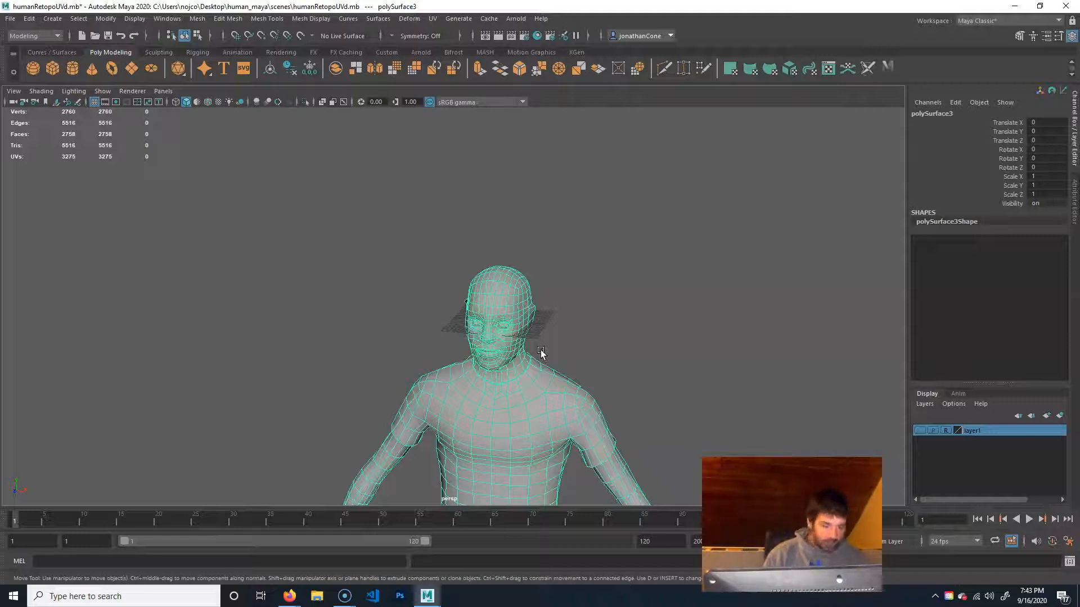
# Step: Select the character mesh and export only the selection as an OBJexport file named mayaToMudbox in the project's scenes folder
pyautogui.click(501, 222)
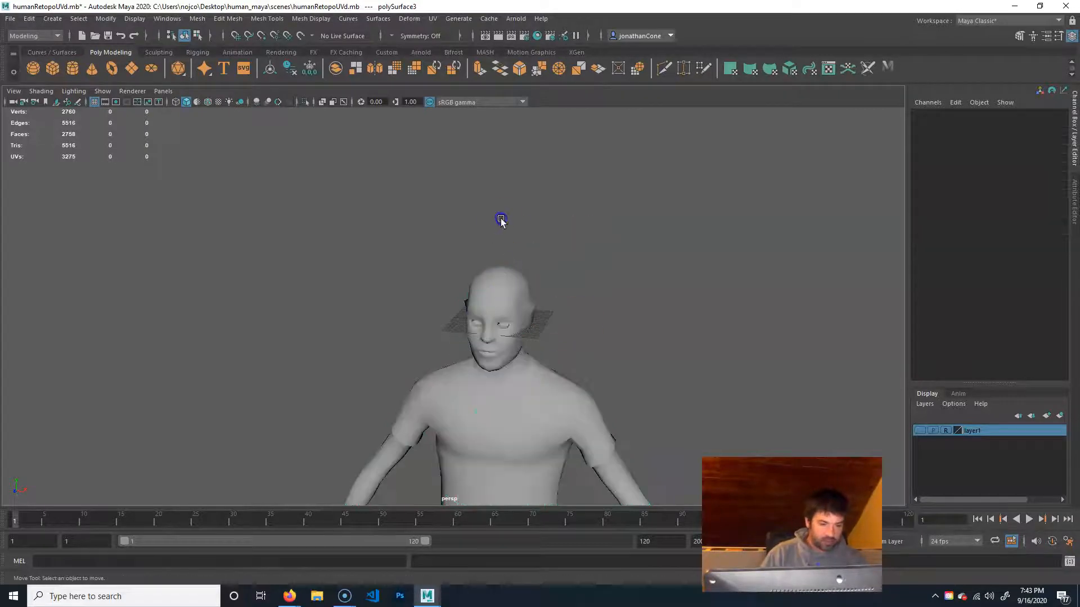
pyautogui.click(533, 328)
pyautogui.press('f')
pyautogui.click(9, 18)
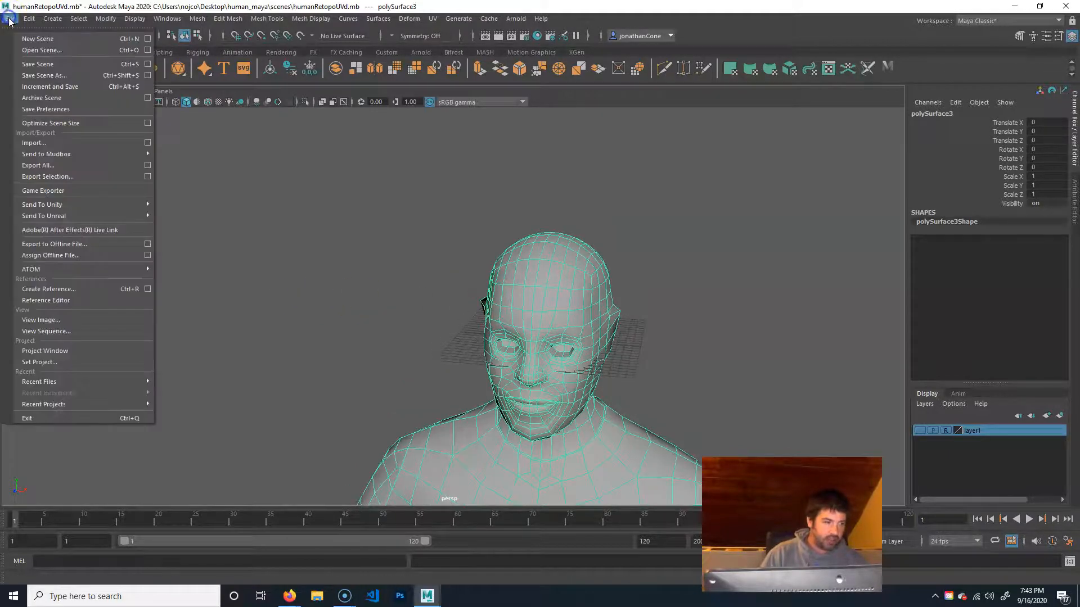
pyautogui.moveTo(202, 126)
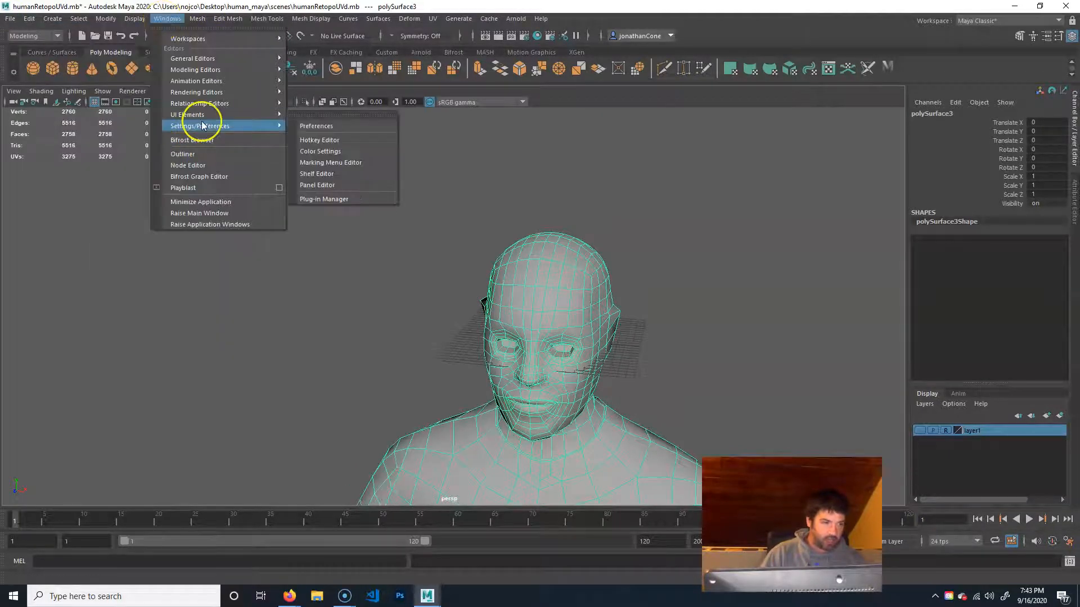
pyautogui.moveTo(8, 23)
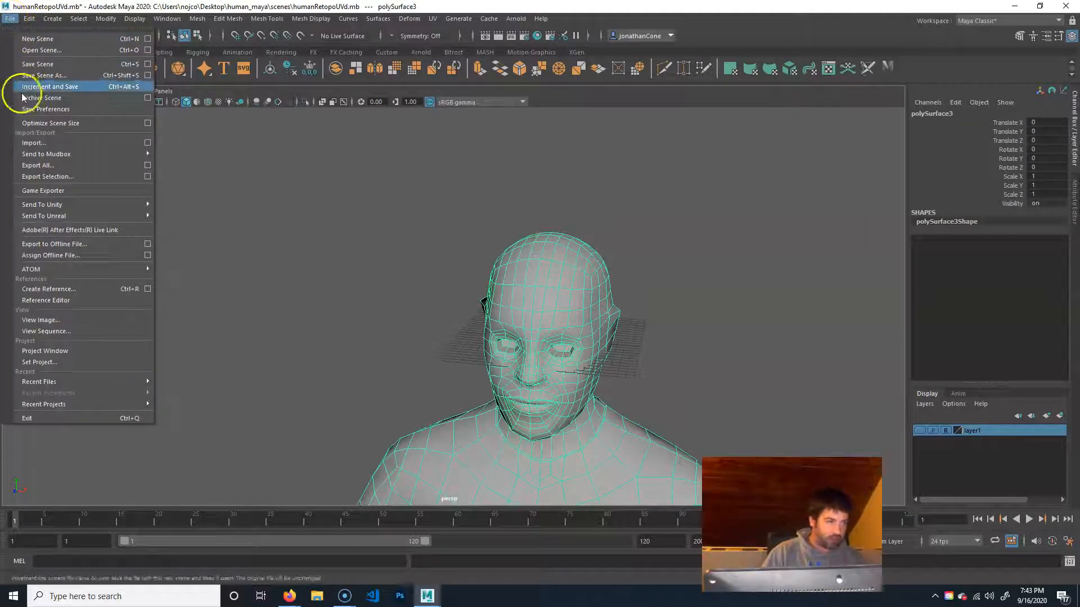
pyautogui.click(71, 178)
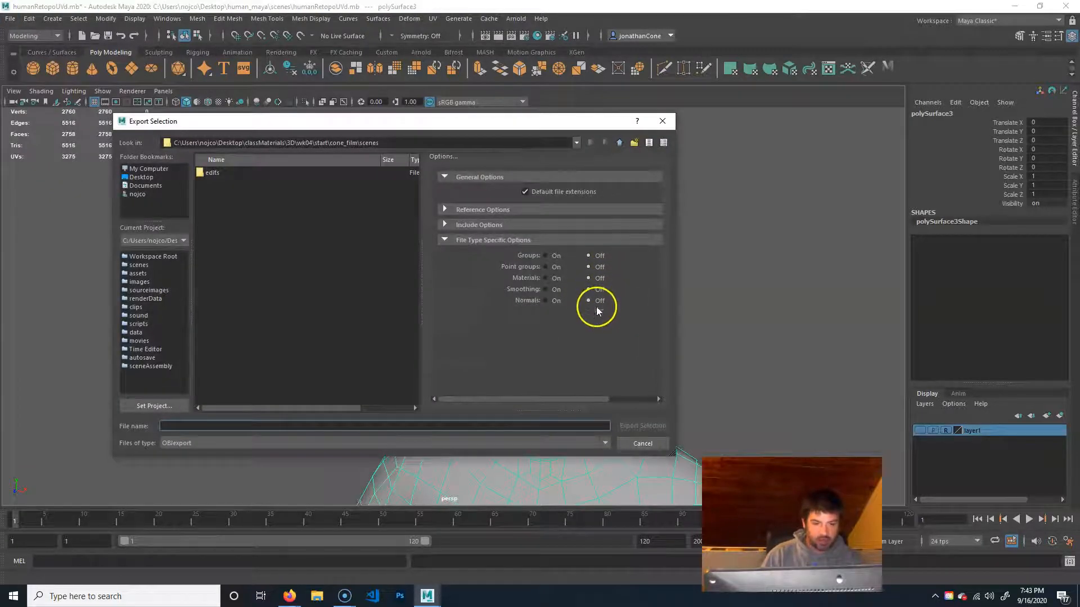
pyautogui.click(333, 443)
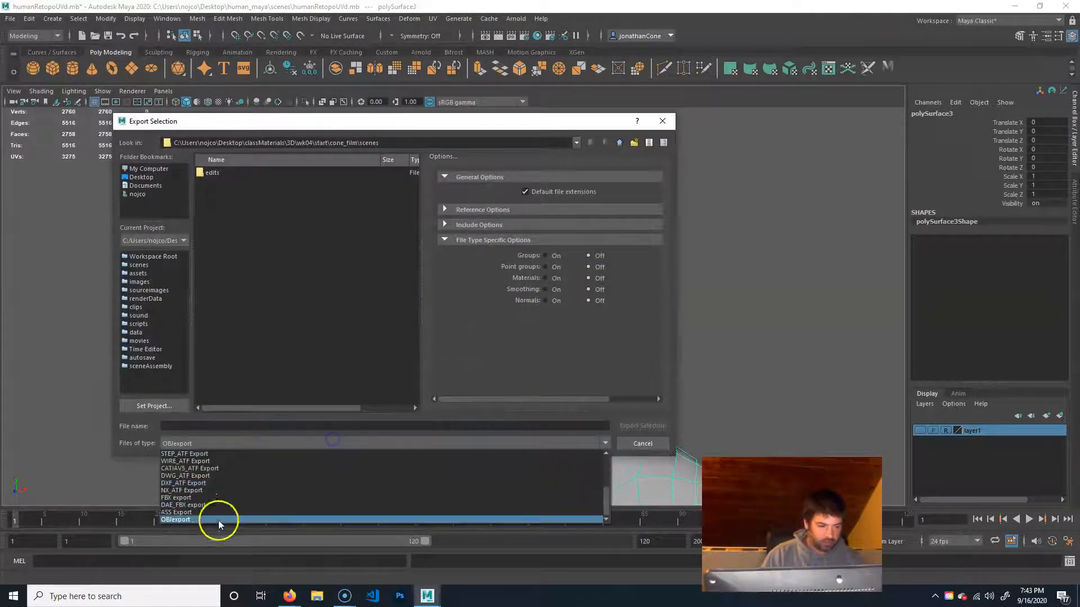
pyautogui.click(188, 518)
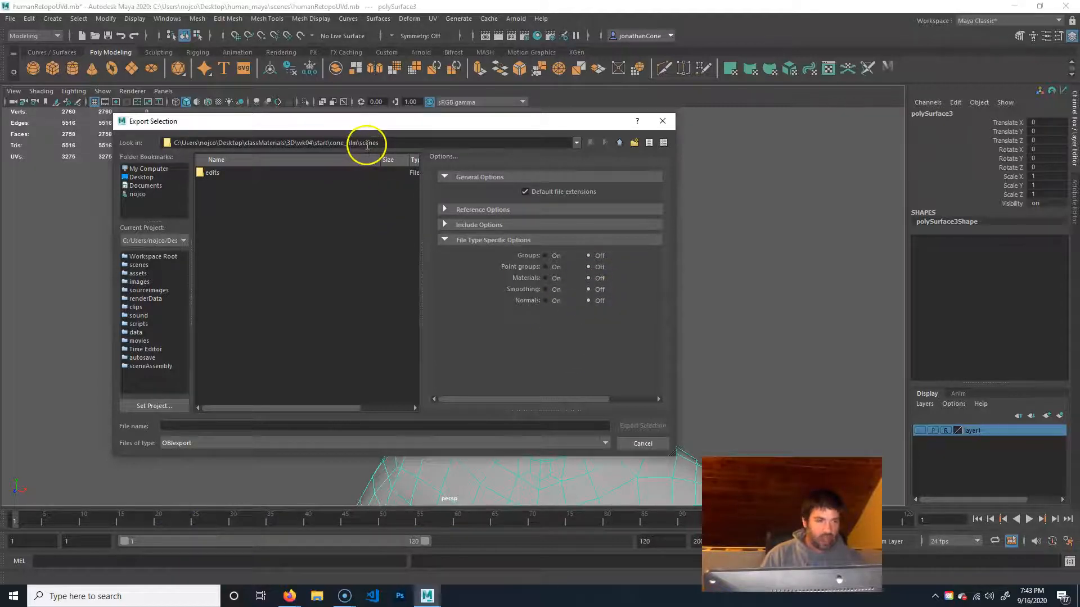
pyautogui.click(216, 431)
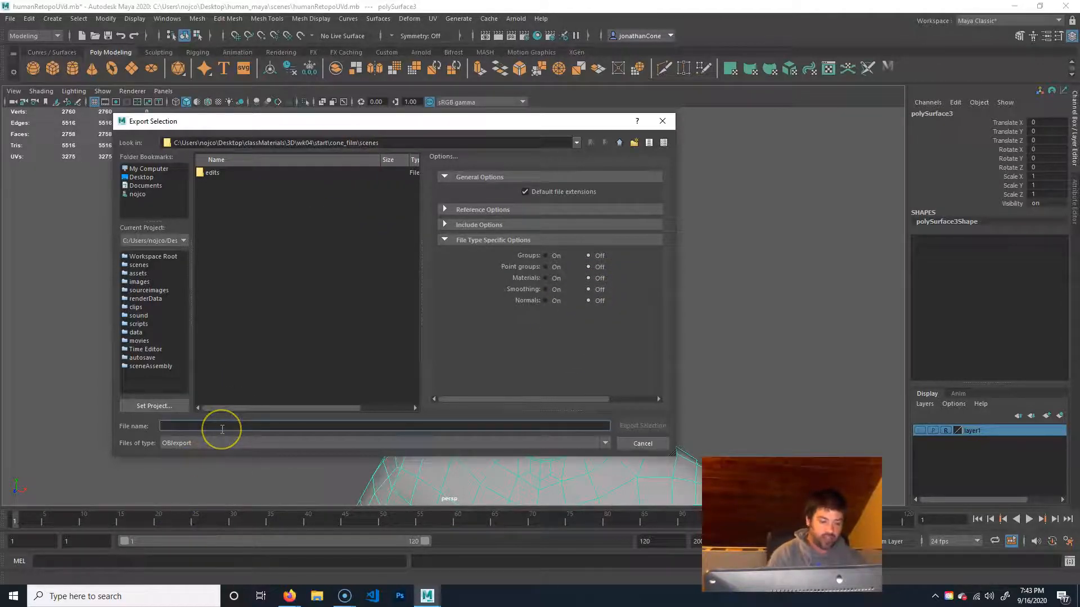
pyautogui.write('mayaToMudbox')
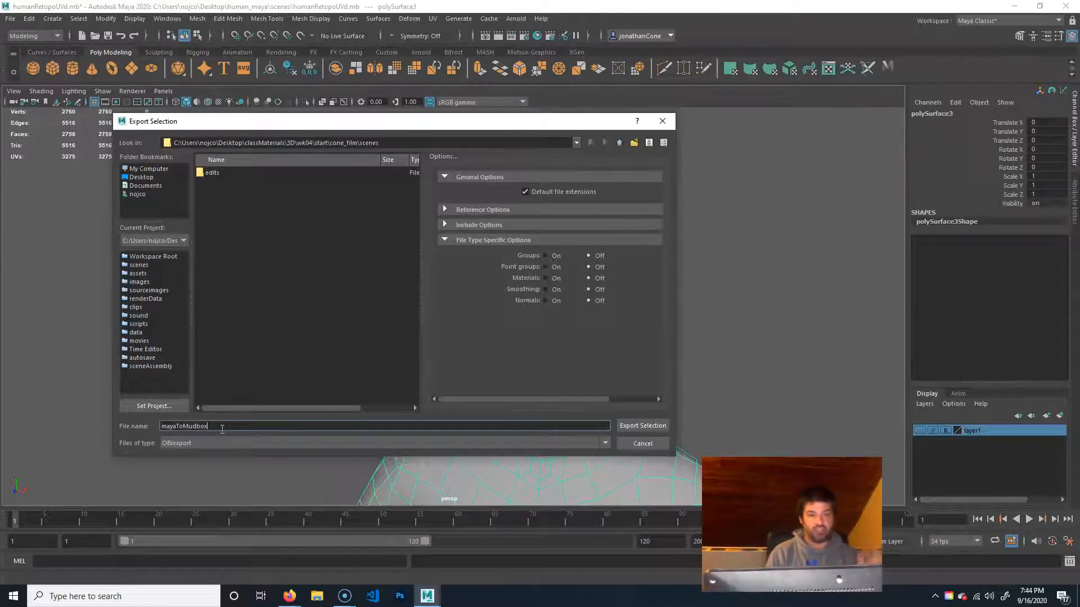
pyautogui.click(635, 427)
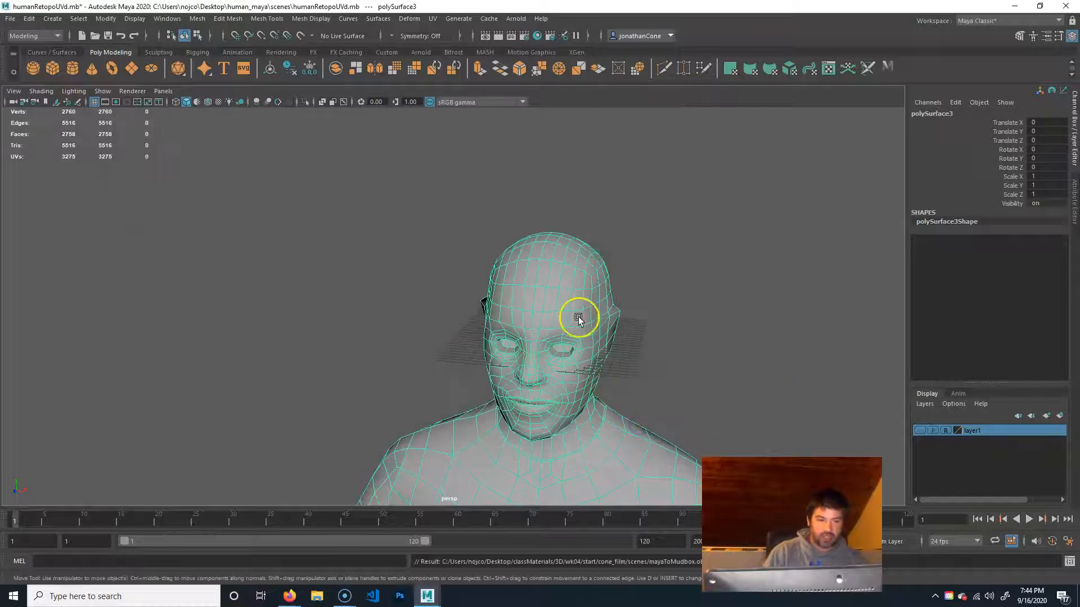
pyautogui.click(11, 19)
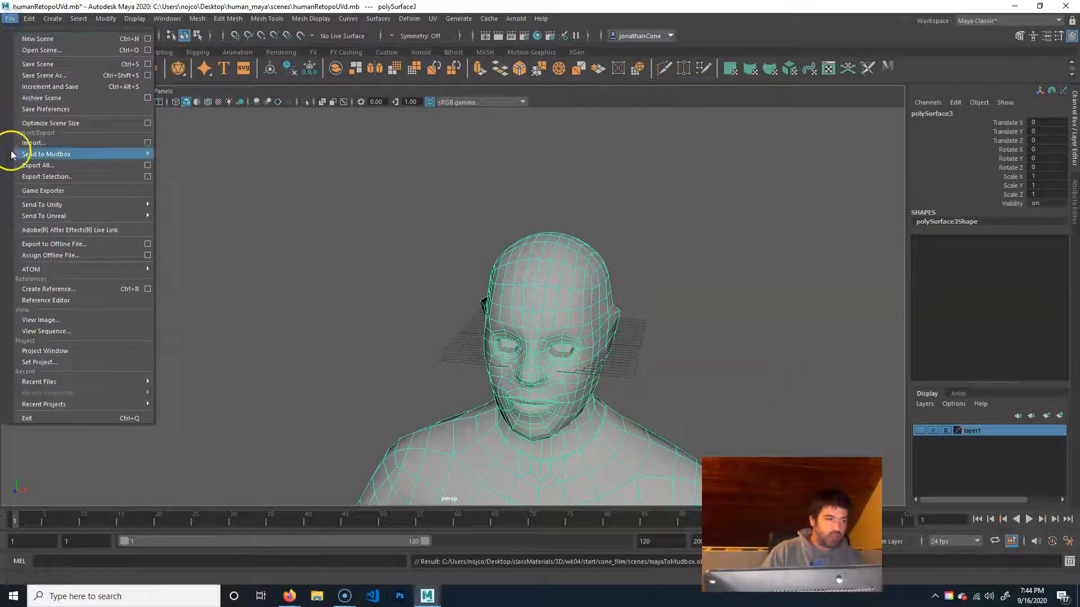
pyautogui.moveTo(29, 206)
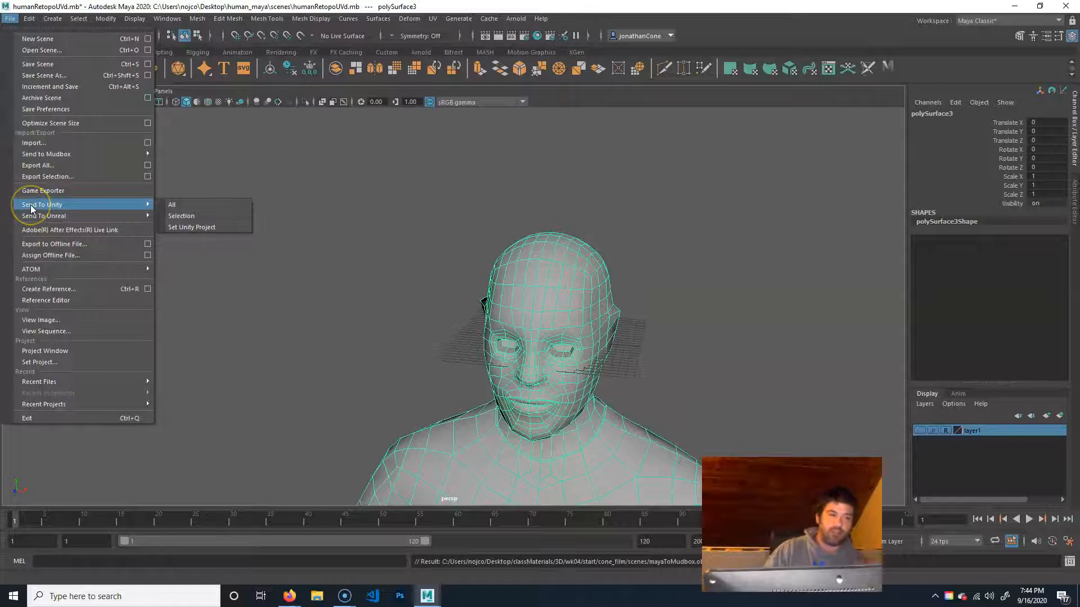
pyautogui.moveTo(53, 153)
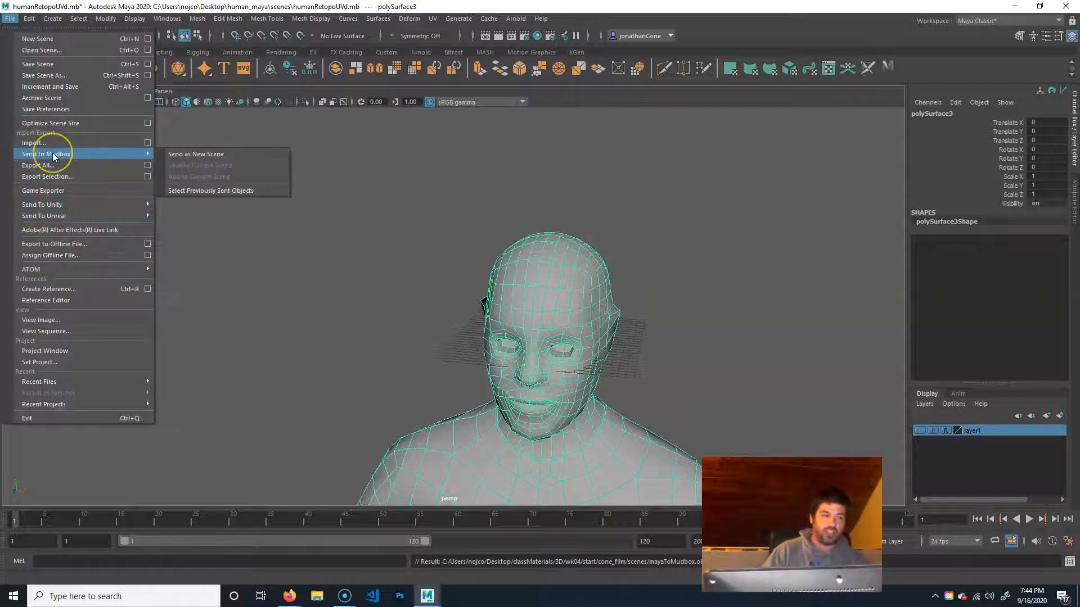
pyautogui.click(224, 153)
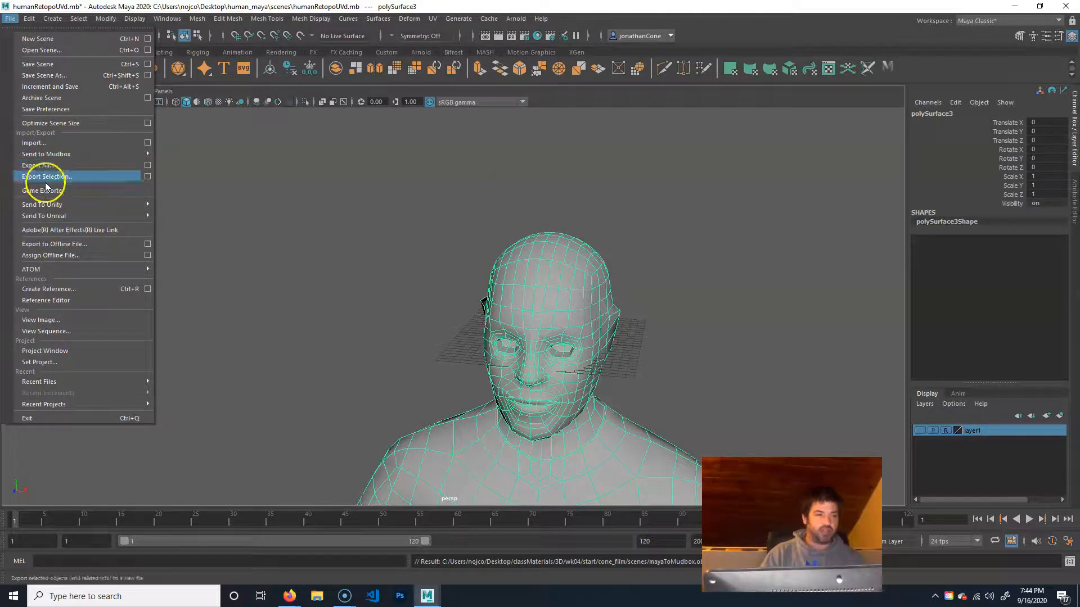
pyautogui.moveTo(45, 205)
pyautogui.moveTo(81, 152)
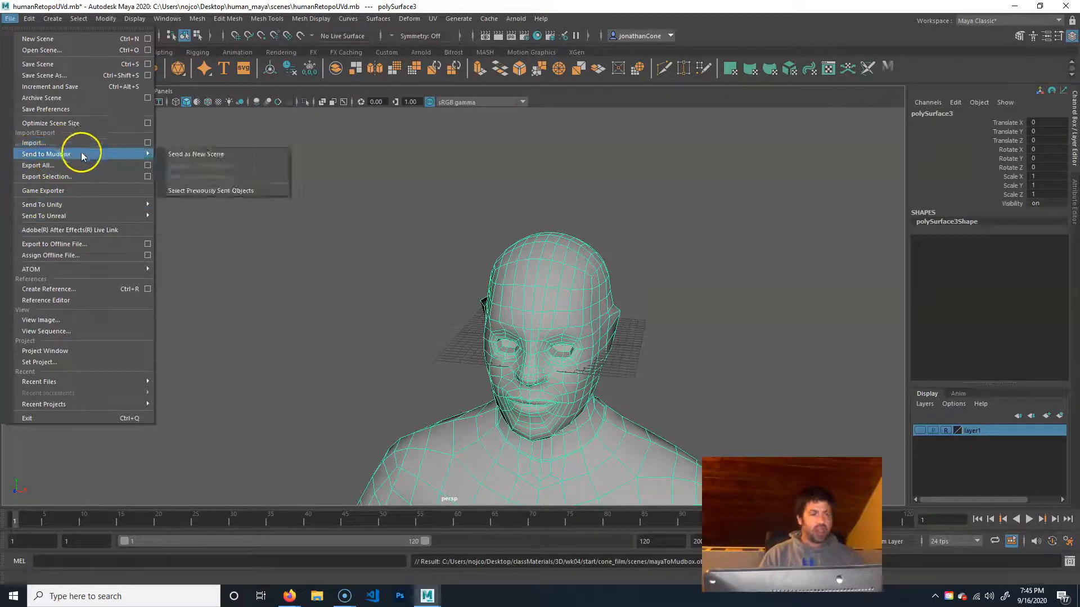